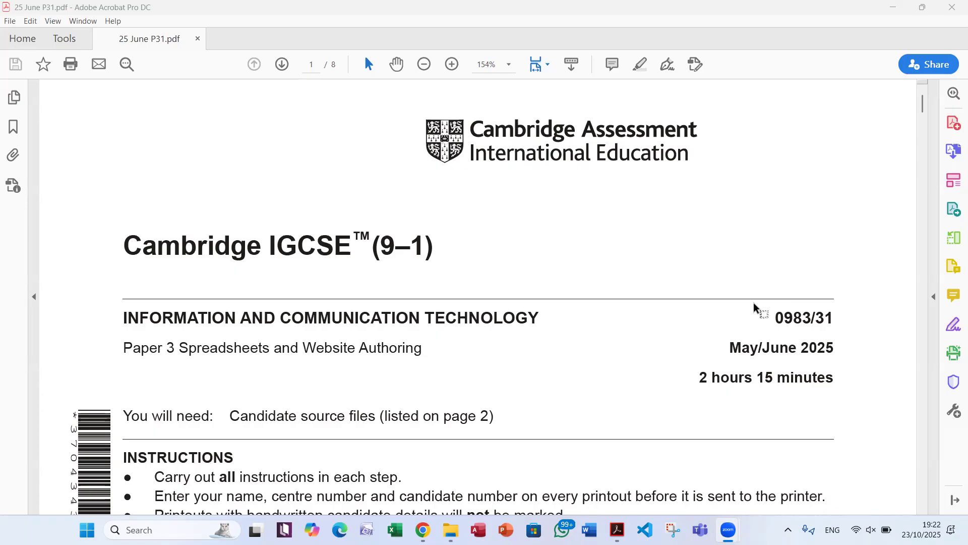
# Look through the exam paper's source file list and earlier tasks up to Task 5 – Spreadsheet.
pyautogui.scroll(-6, 699, 246)
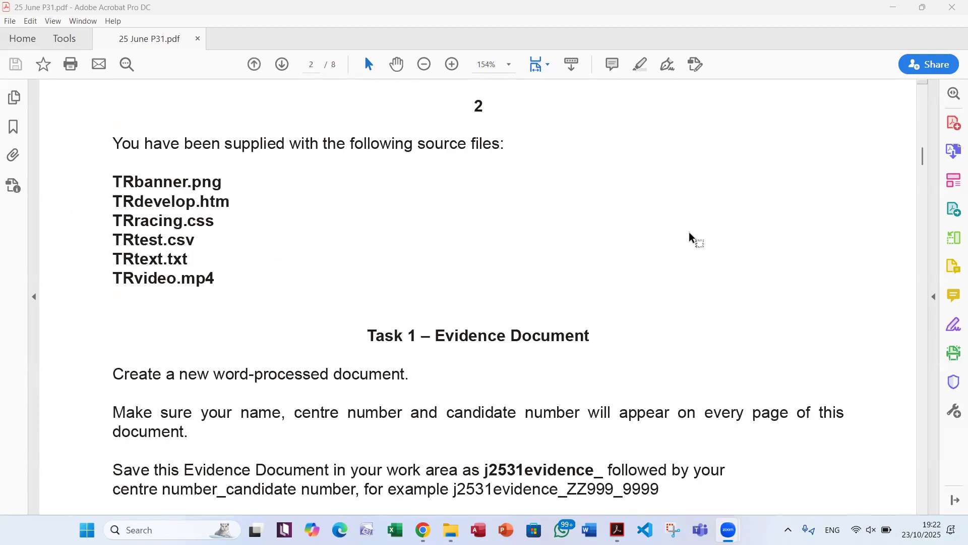
pyautogui.scroll(-4, 689, 231)
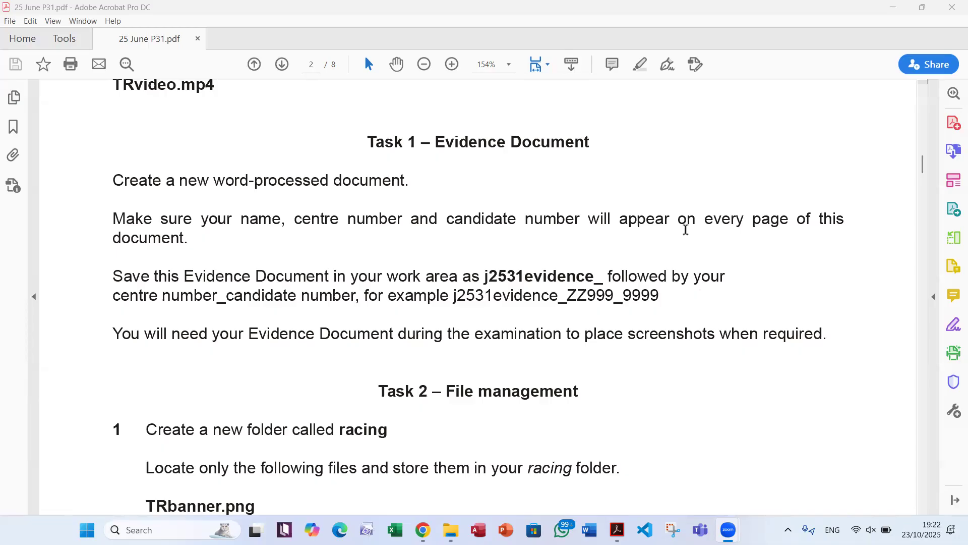
pyautogui.scroll(-15, 664, 235)
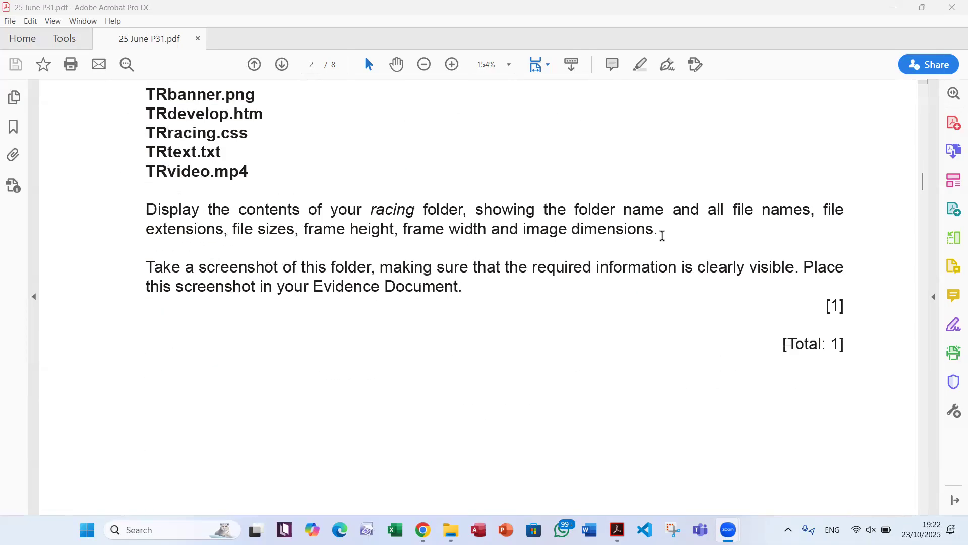
pyautogui.scroll(-5, 659, 235)
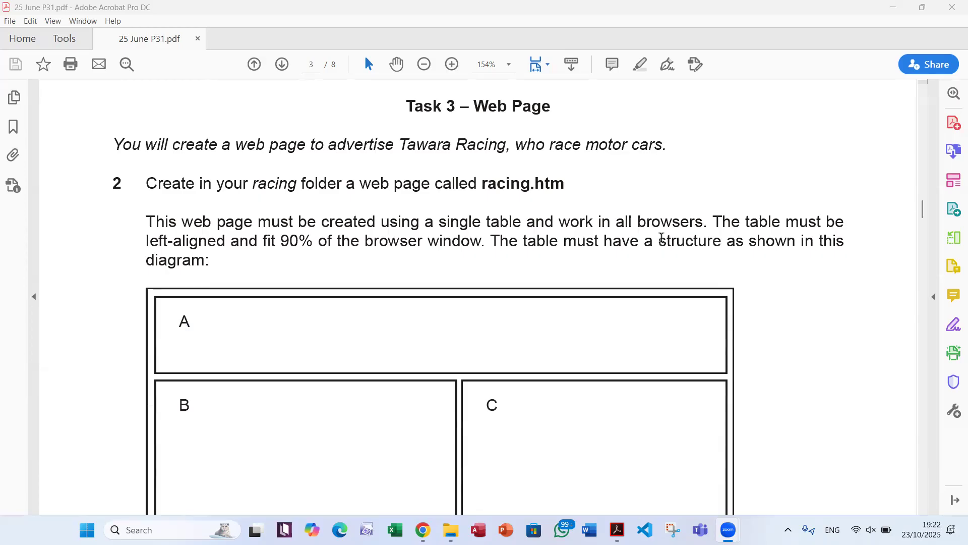
pyautogui.scroll(-20, 662, 237)
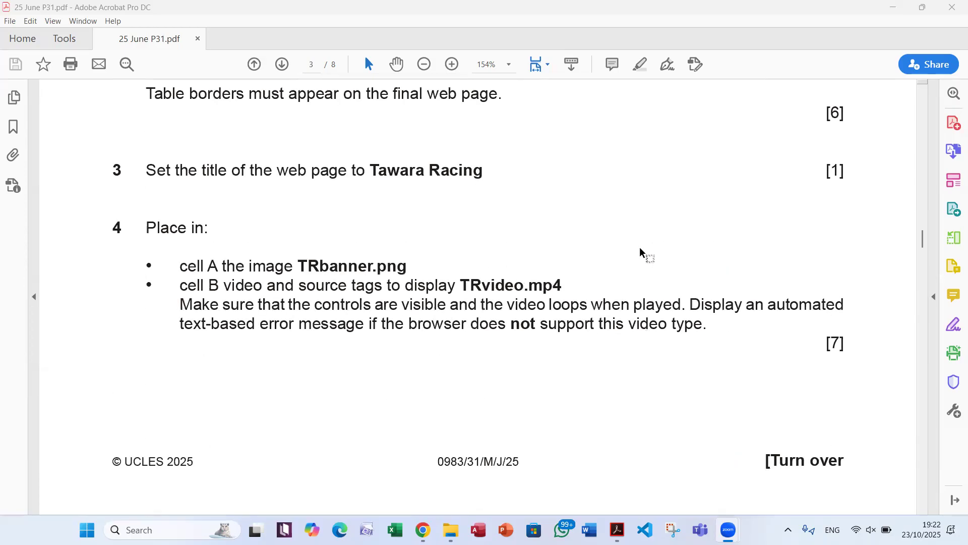
pyautogui.scroll(-20, 642, 252)
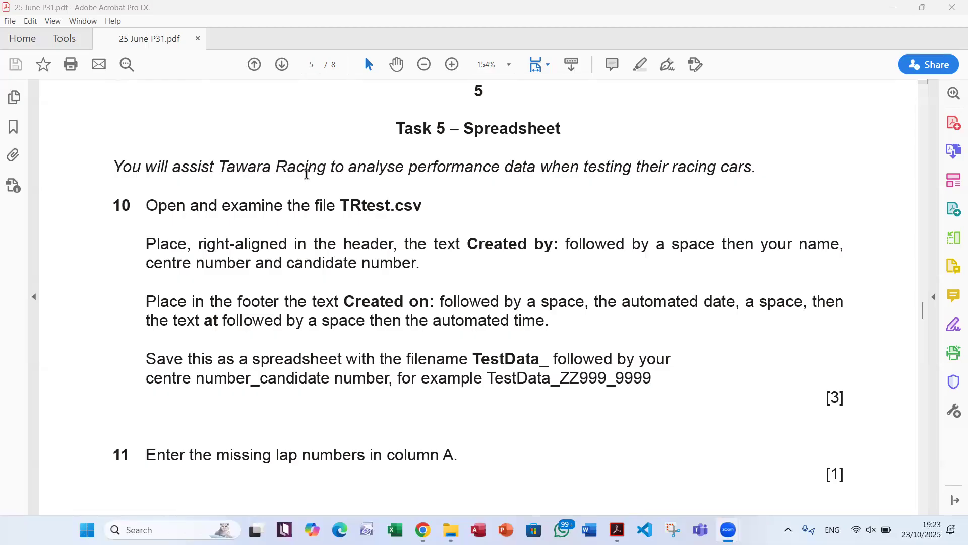
# Read the Task 5 introduction and question 10, noting the TRtest.csv source file and the required spreadsheet save format.
pyautogui.moveTo(353, 165); pyautogui.dragTo(756, 174)
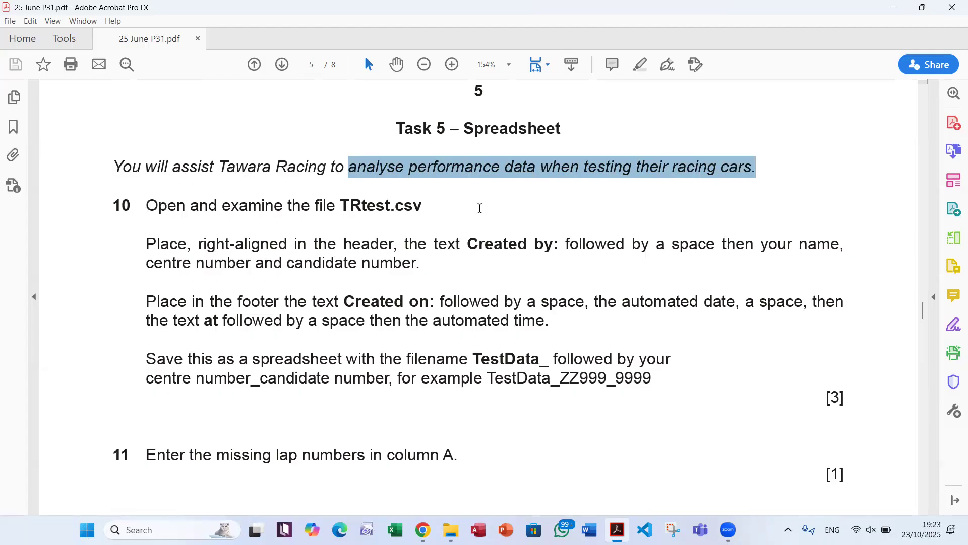
pyautogui.scroll(-1, 434, 201)
pyautogui.click(390, 194)
pyautogui.doubleClick(353, 186)
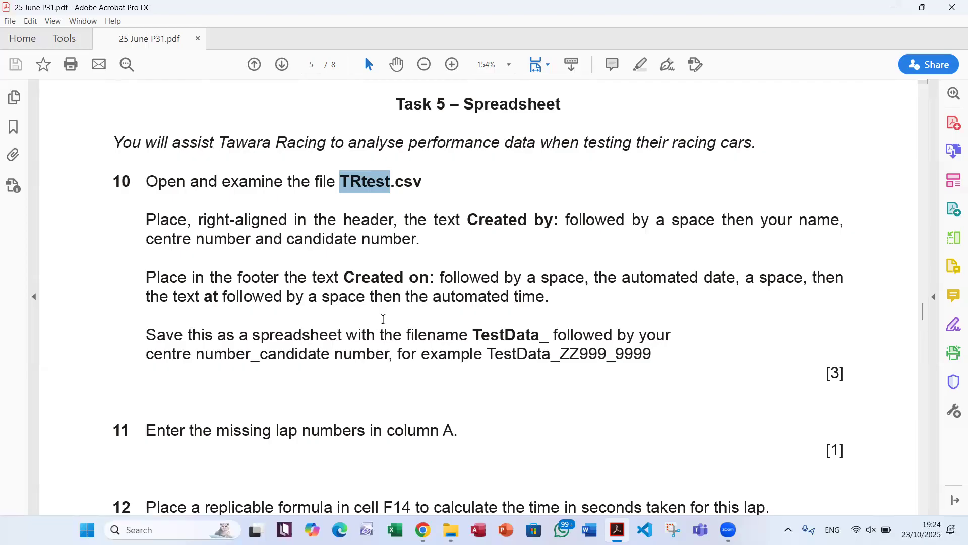
pyautogui.doubleClick(406, 174)
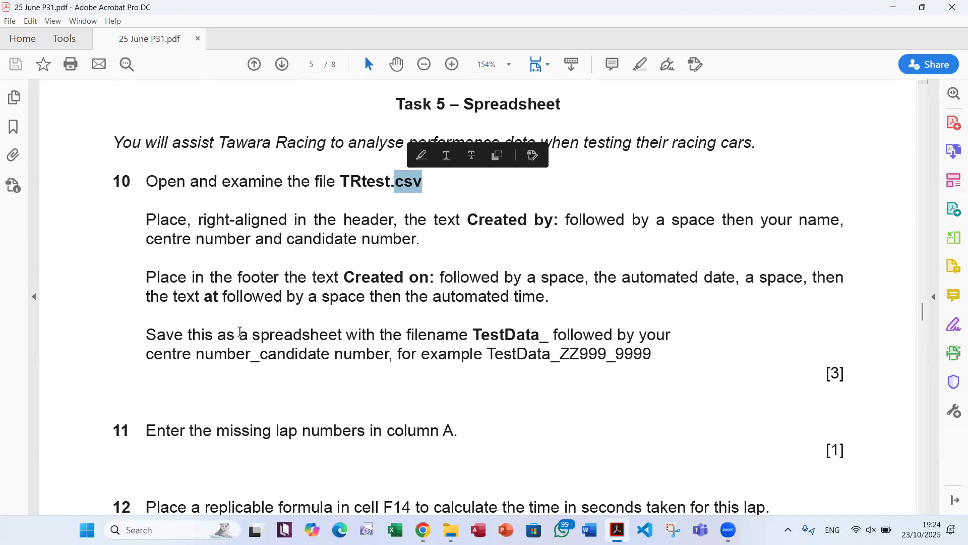
pyautogui.doubleClick(273, 331)
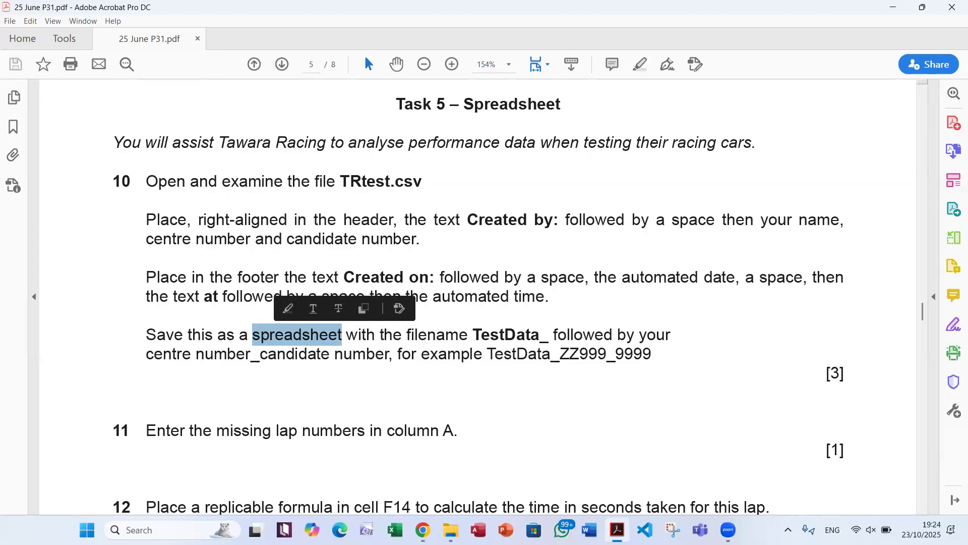
# Open the TRtest comma-separated values file from the 25 June P31 folder in Excel.
pyautogui.hotkey('alt', 'Tab')
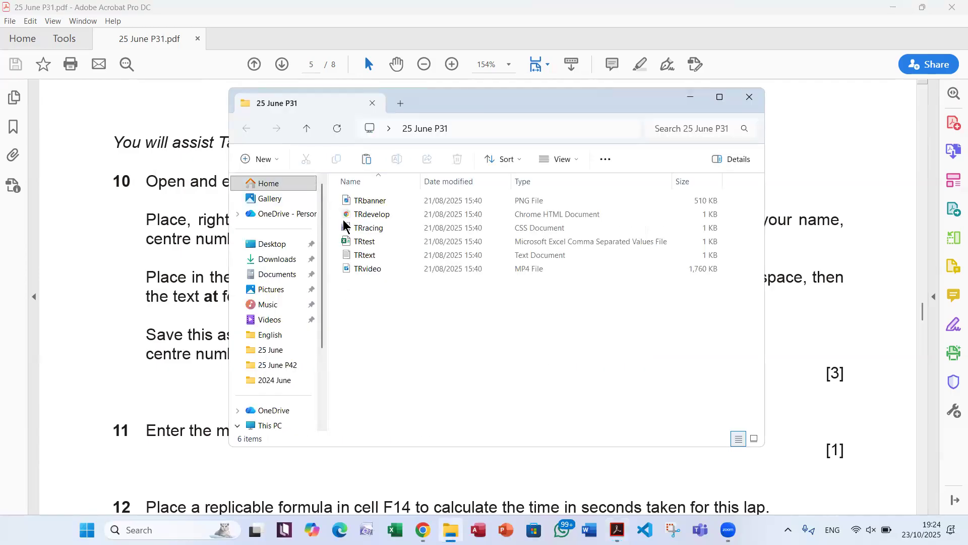
pyautogui.click(358, 241)
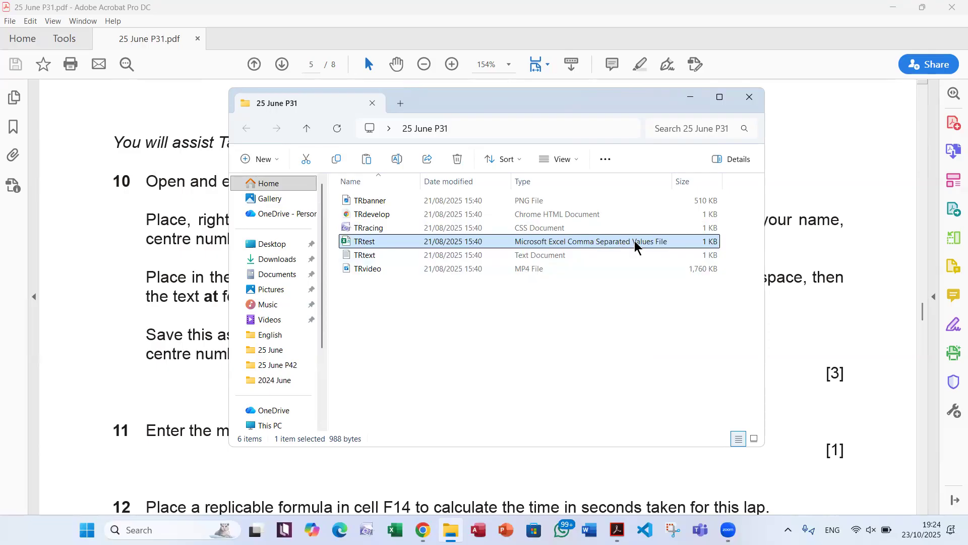
pyautogui.doubleClick(484, 240)
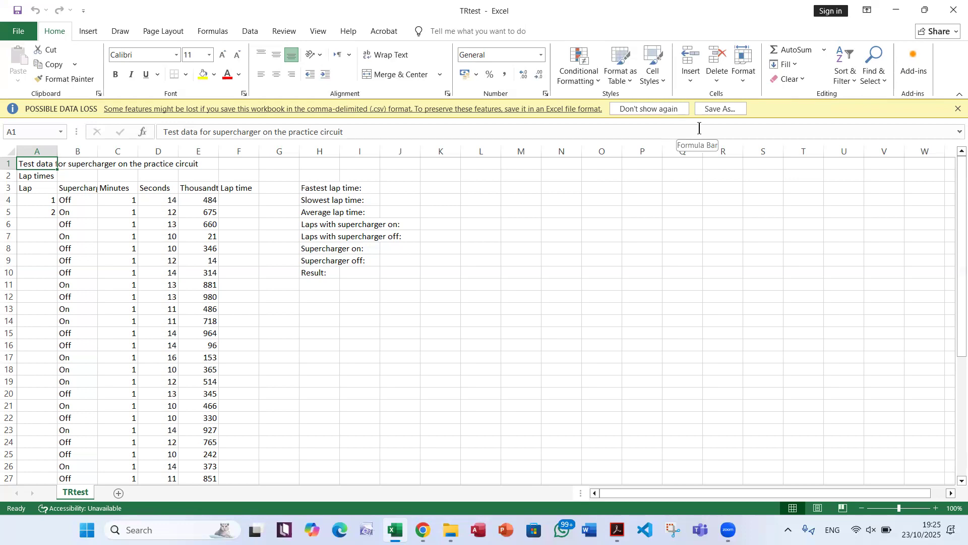
# Autofit all worksheet columns to their contents and examine the lap data down to the last row.
pyautogui.click(10, 151)
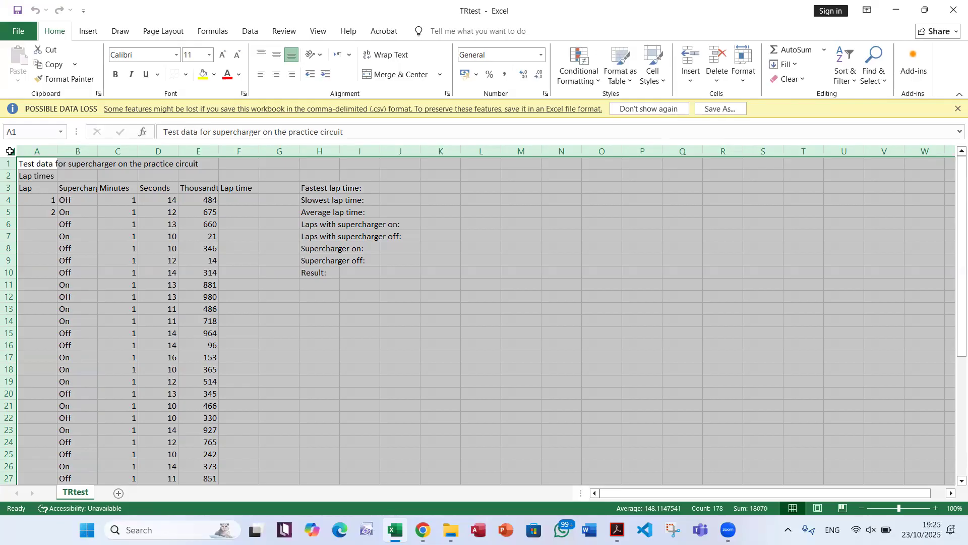
pyautogui.doubleClick(57, 149)
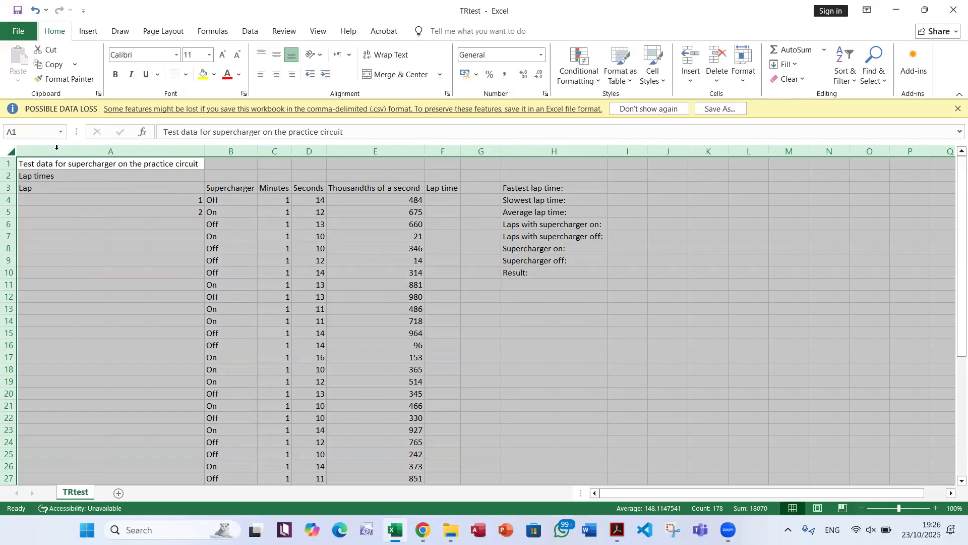
pyautogui.scroll(-13, 218, 289)
pyautogui.scroll(5, 274, 284)
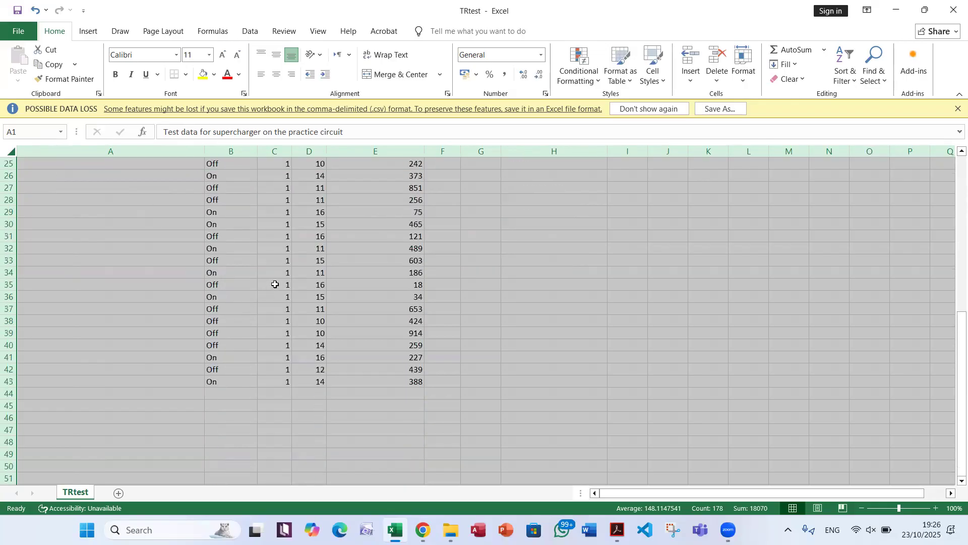
pyautogui.scroll(8, 275, 284)
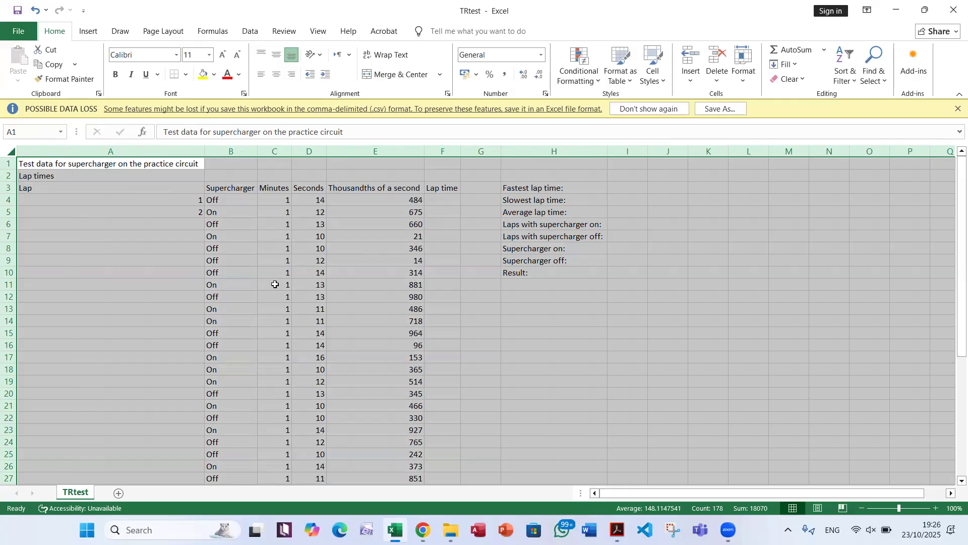
# Check question 10's header instruction in the exam paper and open the right-hand header section of the worksheet's first page for editing.
pyautogui.click(617, 529)
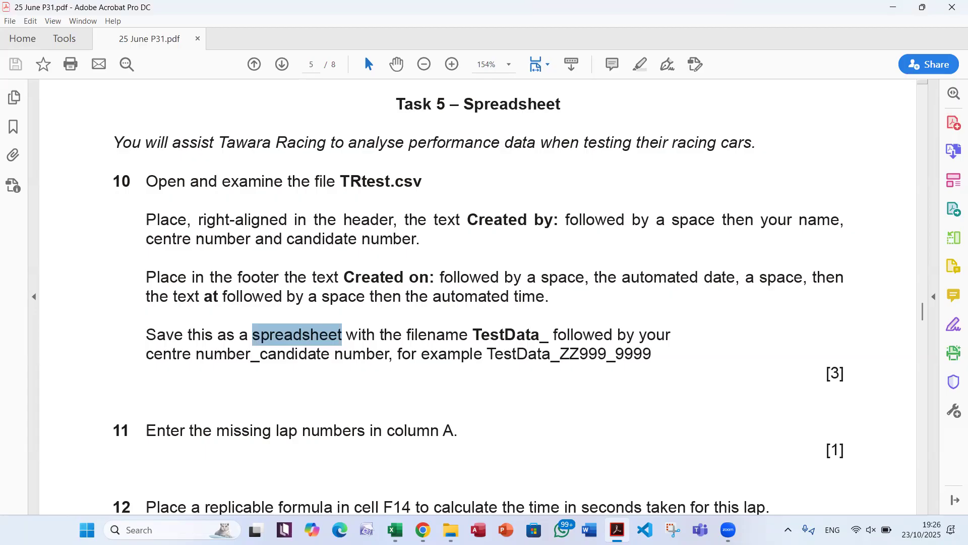
pyautogui.hotkey('alt', 'Tab')
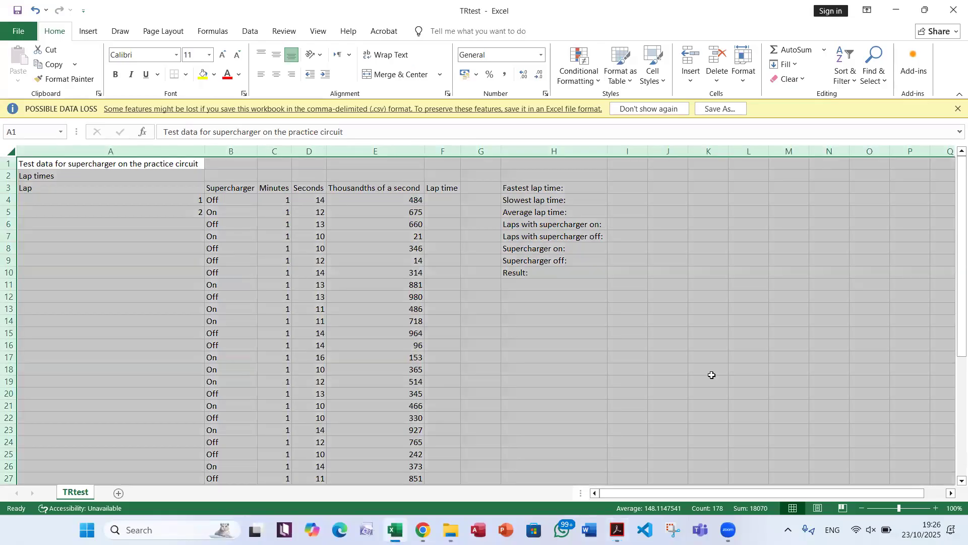
pyautogui.click(713, 375)
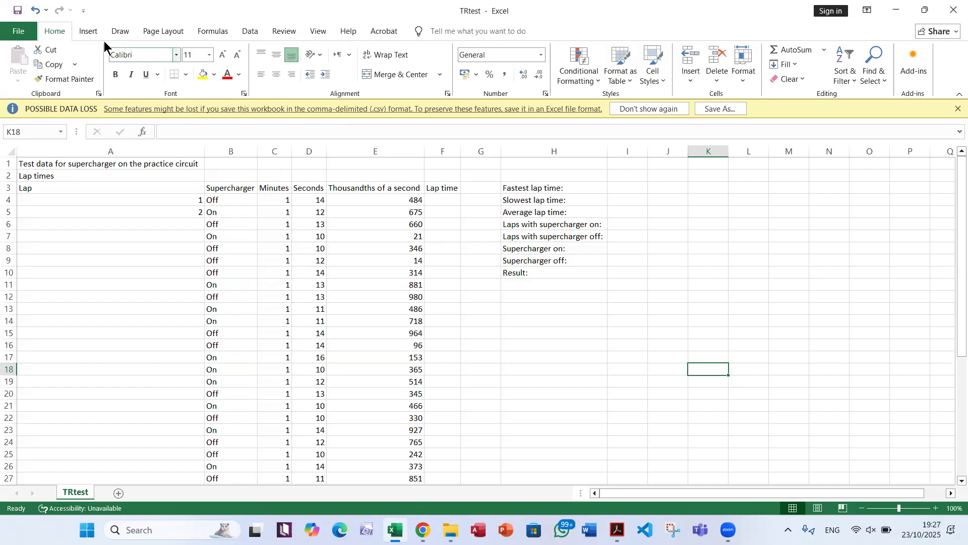
pyautogui.click(91, 34)
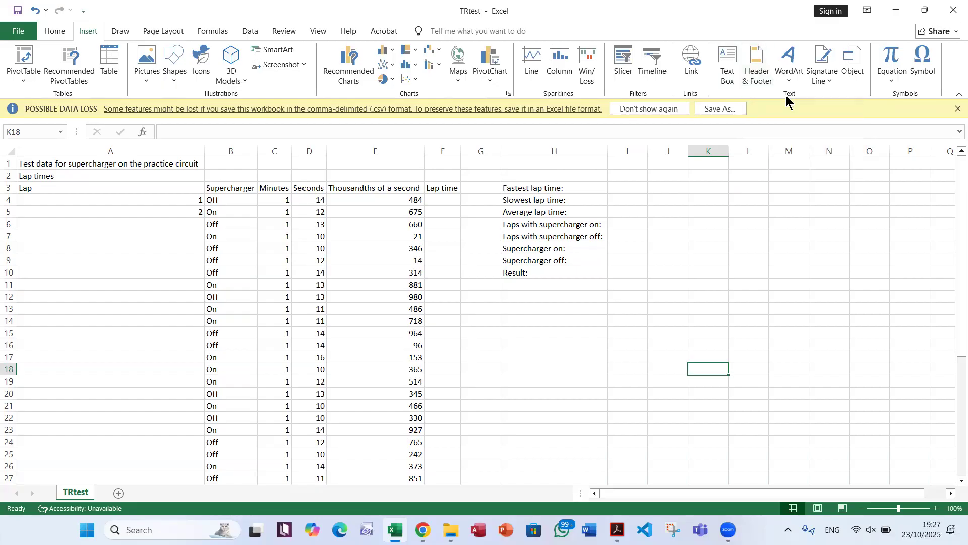
pyautogui.click(751, 59)
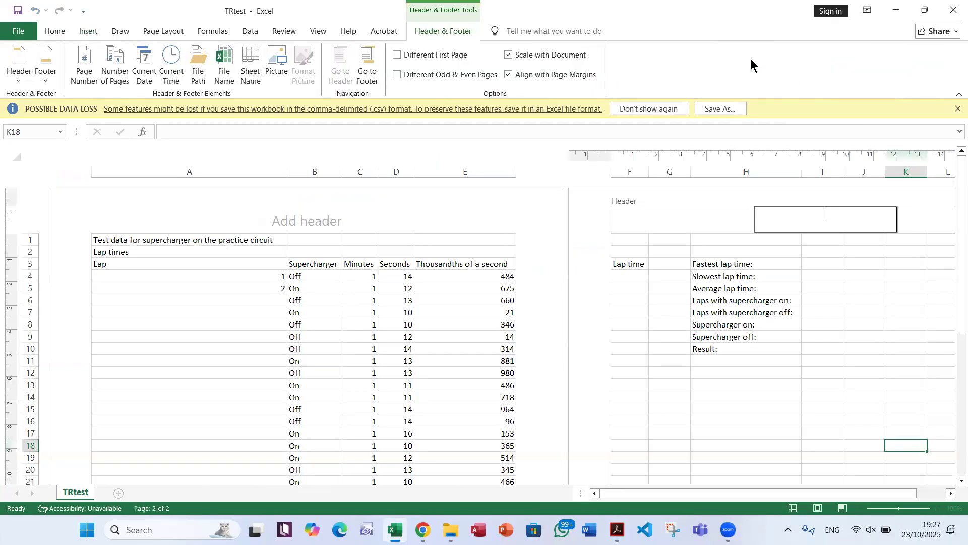
pyautogui.hotkey('alt', 'Tab')
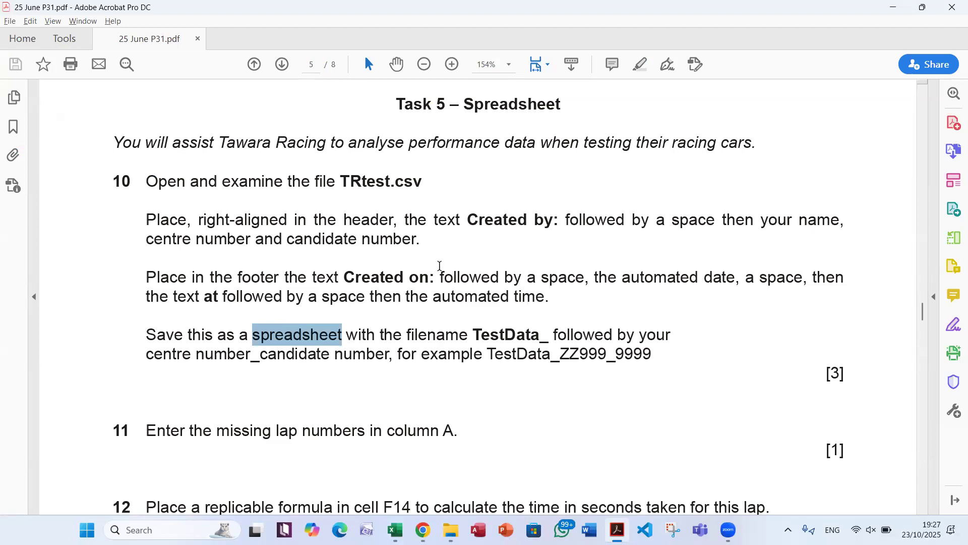
pyautogui.moveTo(226, 222); pyautogui.dragTo(452, 213)
pyautogui.hotkey('alt', 'Tab')
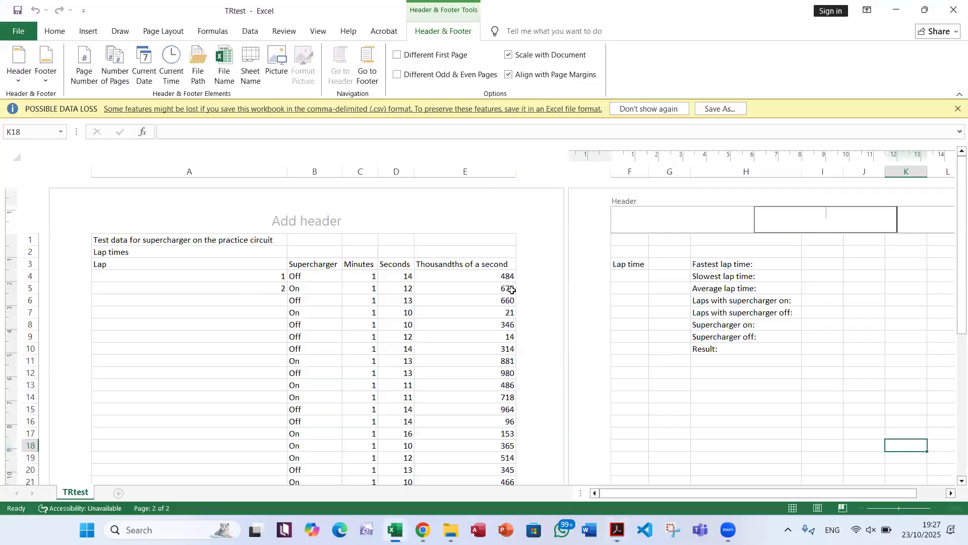
pyautogui.click(502, 220)
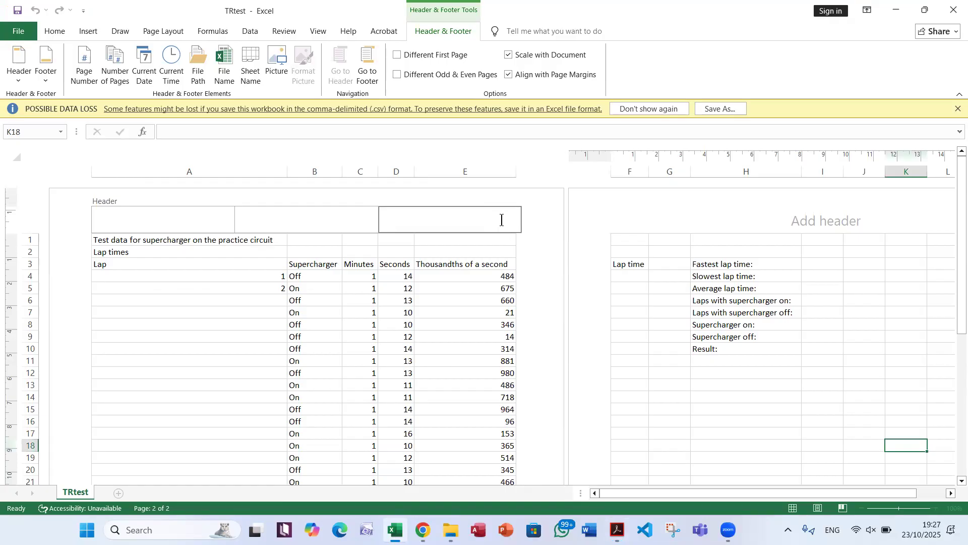
# Copy "Created by:" from the exam paper into the right header section, followed by a space, the candidate's name, centre number and candidate number.
pyautogui.hotkey('alt', 'Tab')
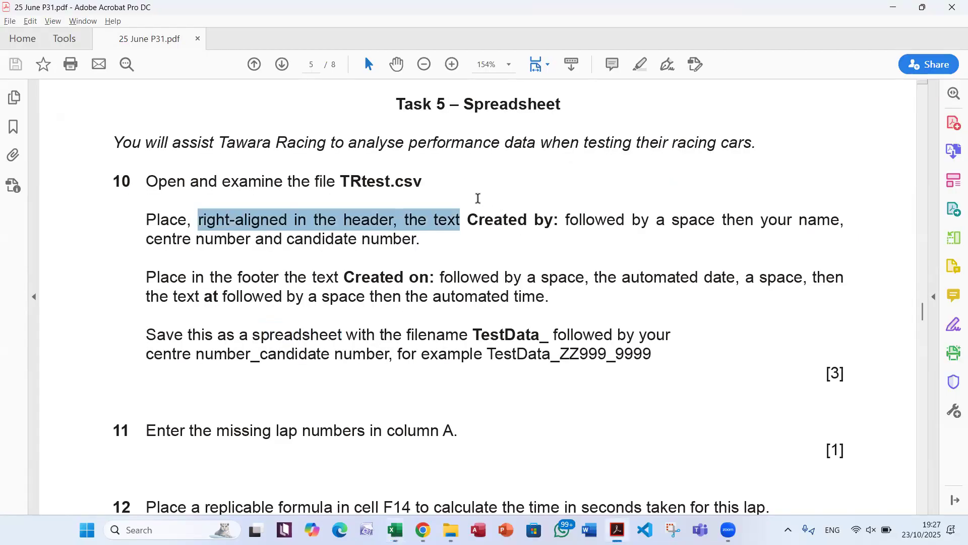
pyautogui.moveTo(468, 222); pyautogui.dragTo(555, 225)
pyautogui.hotkey('ctrl', 'c')
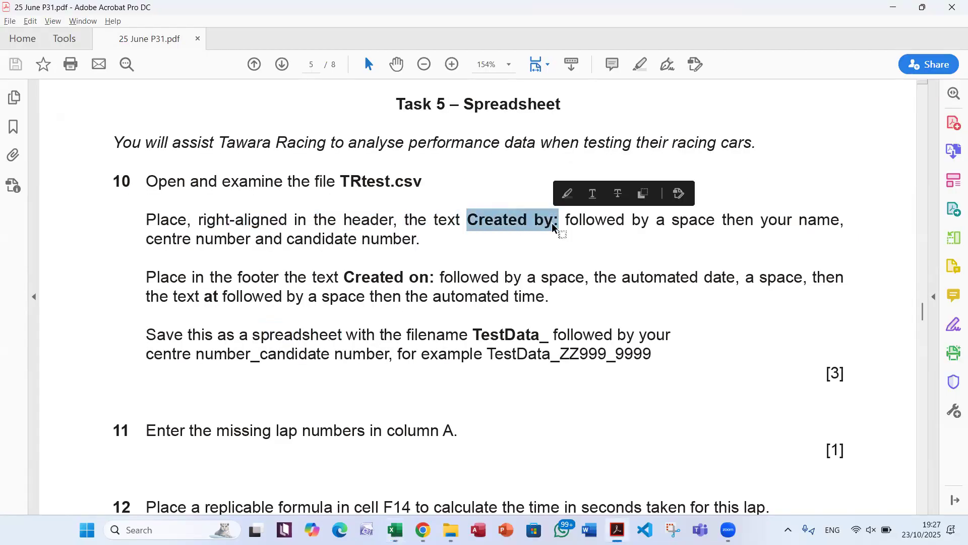
pyautogui.hotkey('alt', 'Tab')
pyautogui.hotkey('ctrl', 'v')
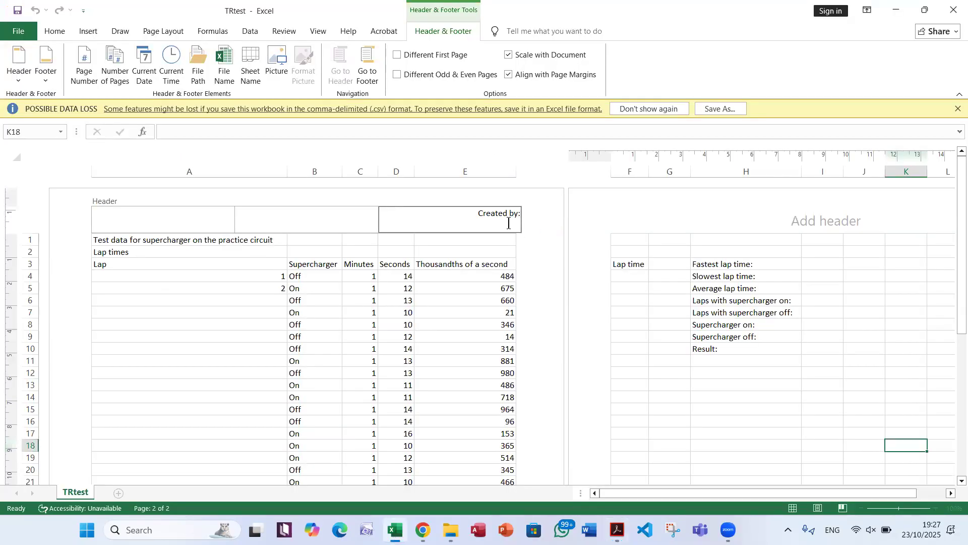
pyautogui.hotkey('alt', 'Tab')
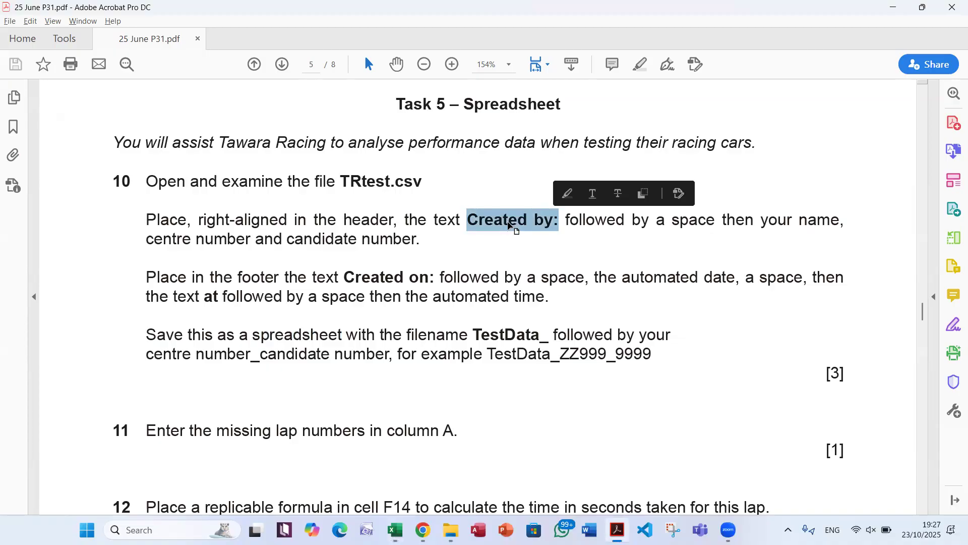
pyautogui.hotkey('alt', 'Tab')
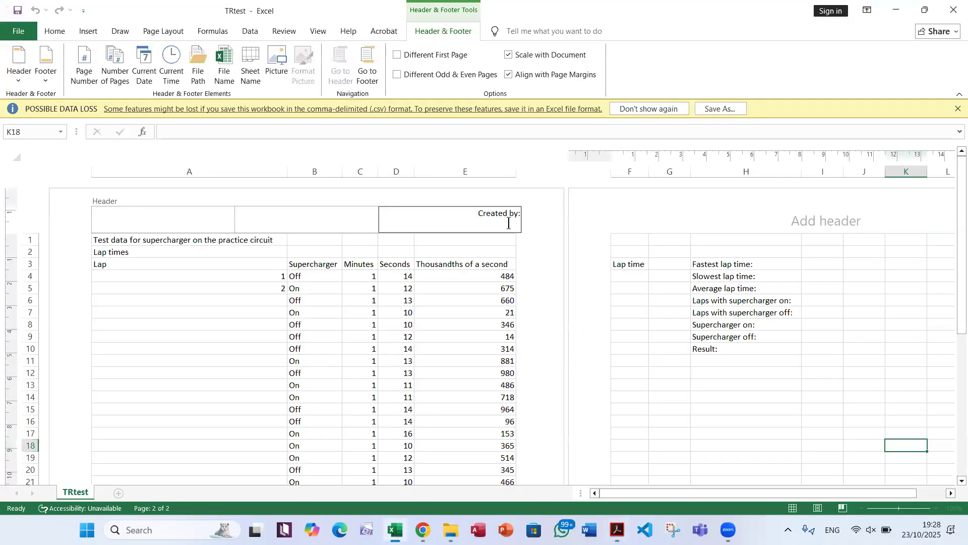
pyautogui.write('Name Name EG 0000')
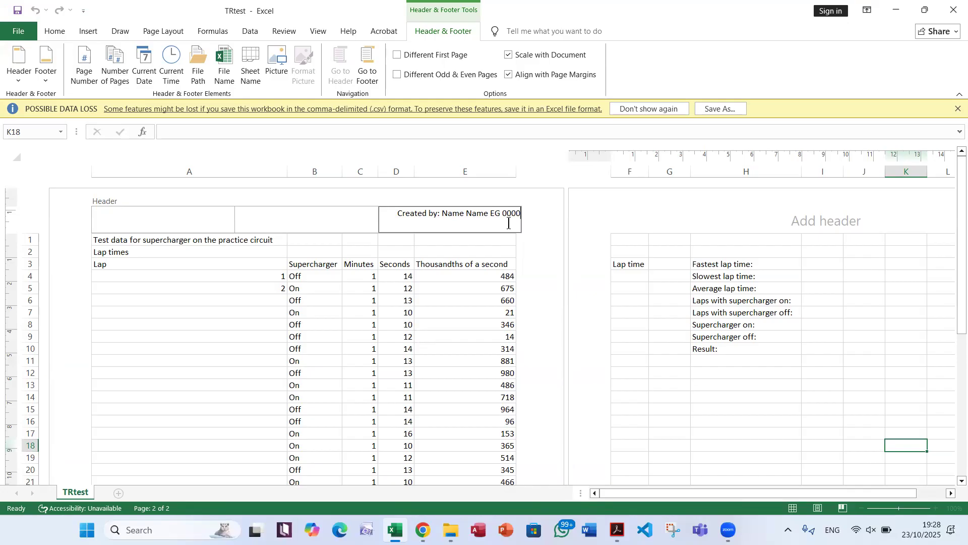
# Check question 10's footer instruction in the exam paper and go to the worksheet's footer for editing.
pyautogui.hotkey('alt', 'Tab')
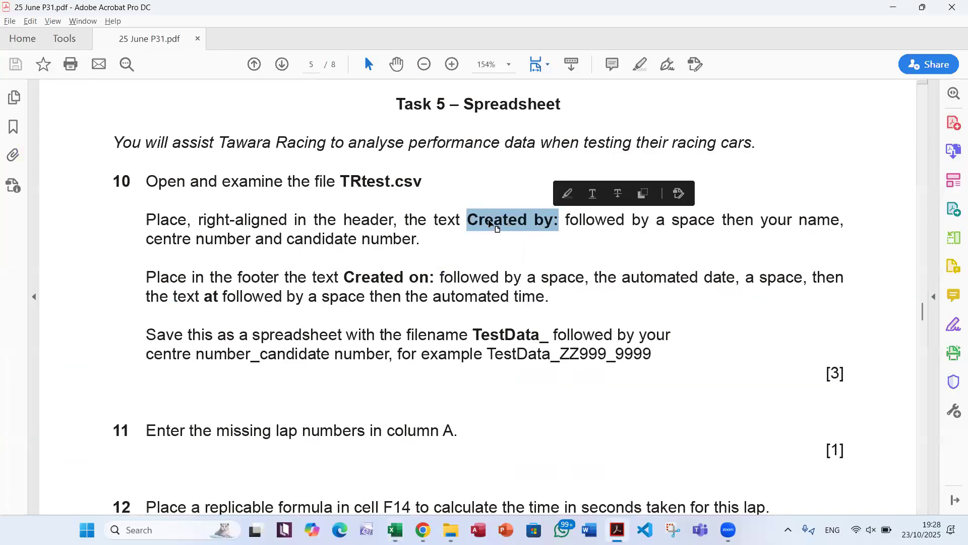
pyautogui.doubleClick(264, 278)
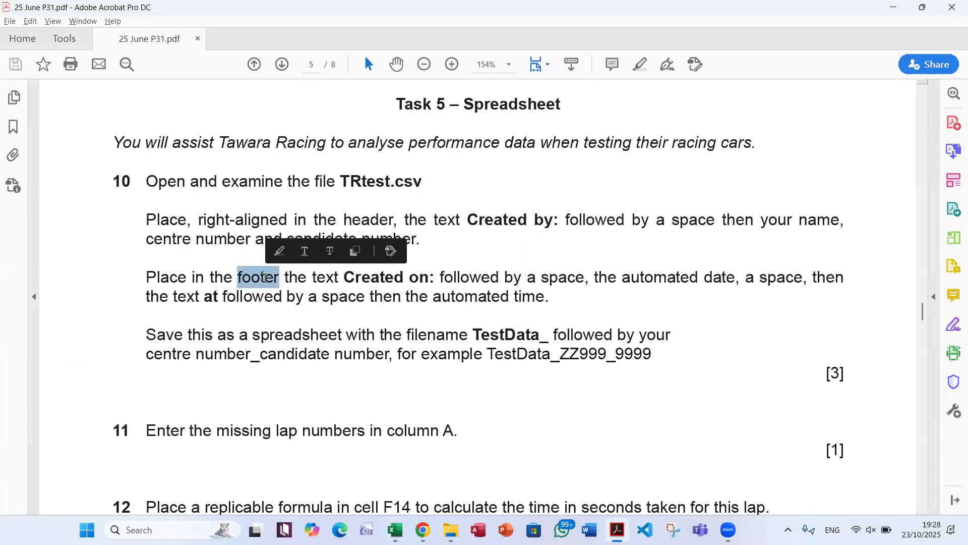
pyautogui.hotkey('alt', 'Tab')
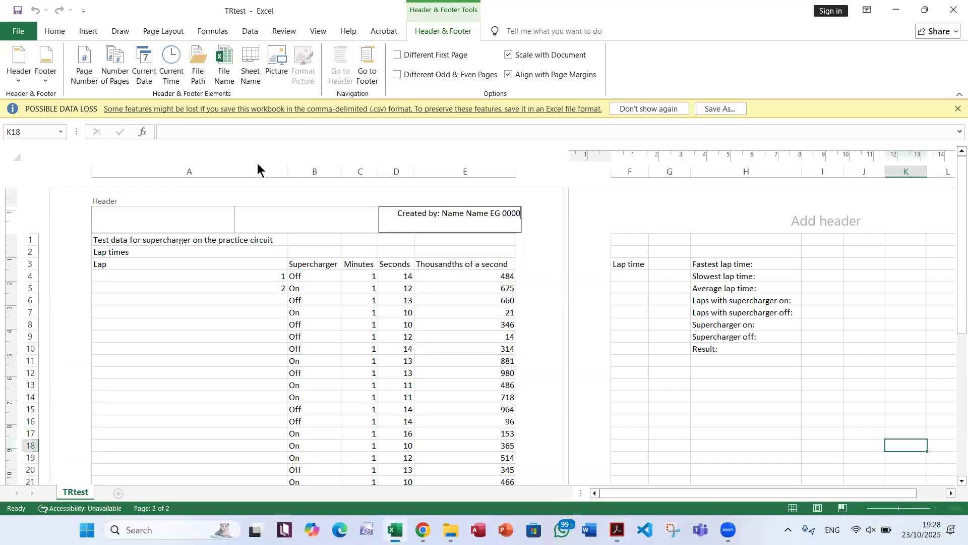
pyautogui.click(364, 65)
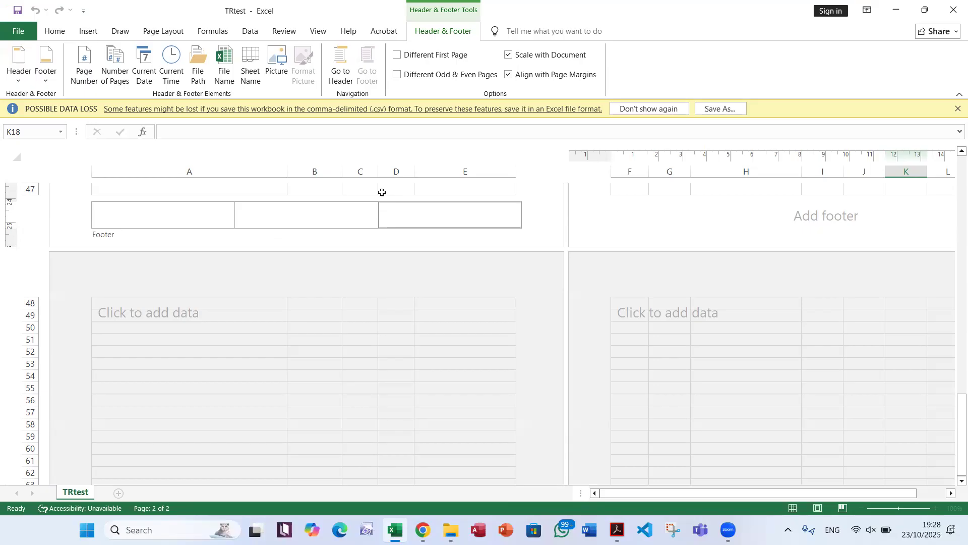
# Enter "Created on:" from the exam paper in the left footer section of the first page, followed by a space.
pyautogui.hotkey('alt', 'Tab')
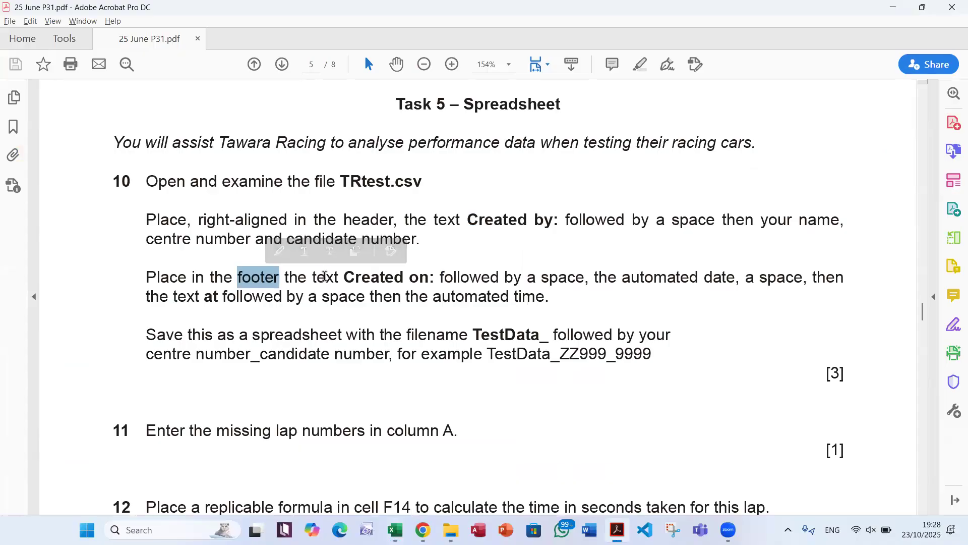
pyautogui.moveTo(344, 277); pyautogui.dragTo(429, 282)
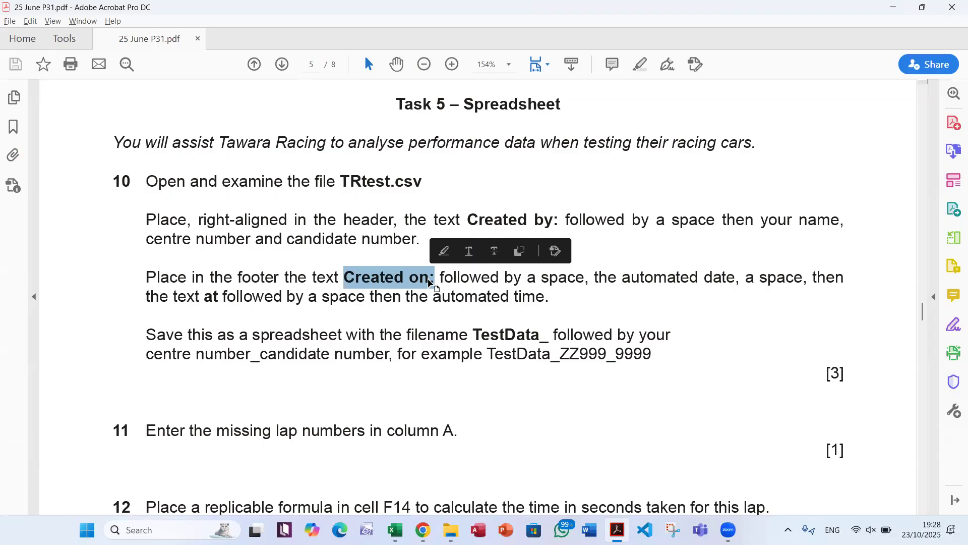
pyautogui.hotkey('alt', 'Tab')
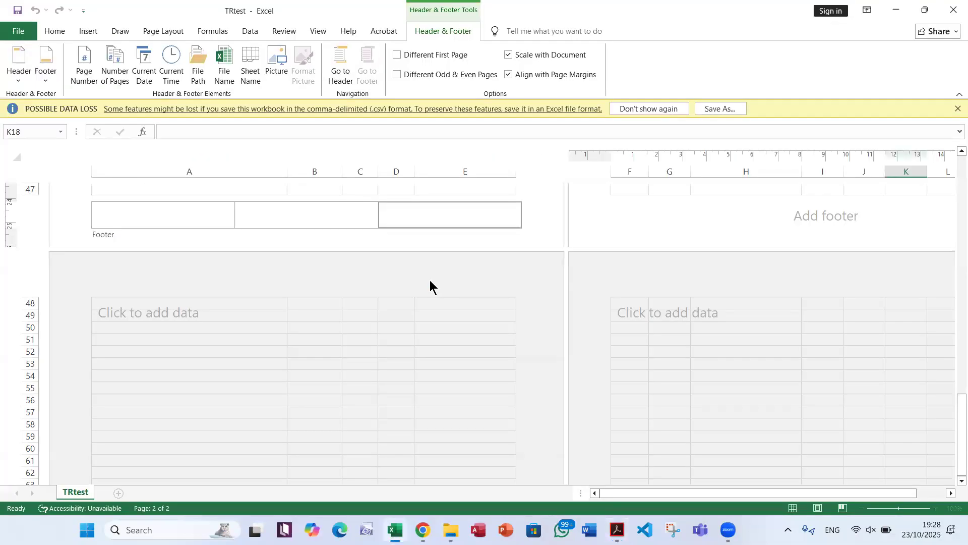
pyautogui.click(165, 215)
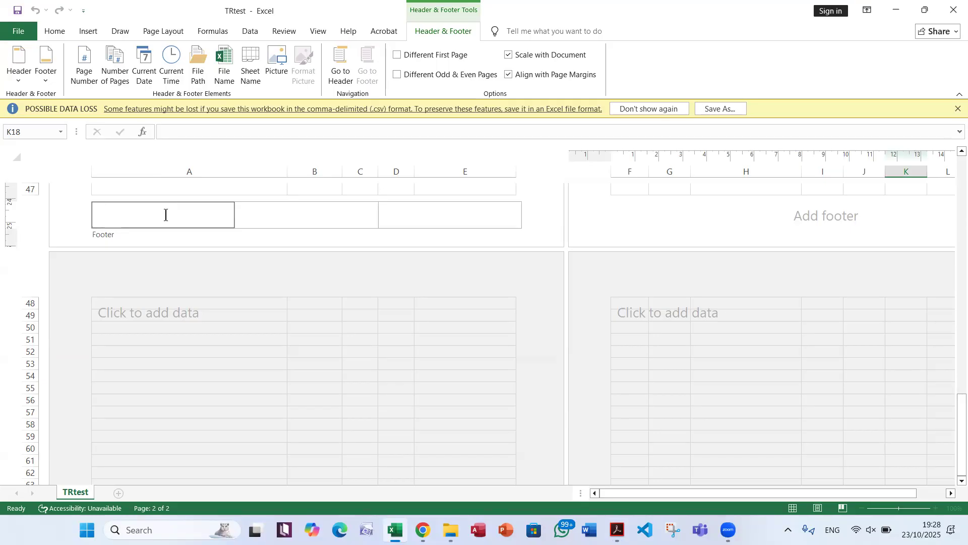
pyautogui.write('Created on:')
# Insert the automated current date after "Created on:" in the footer, followed by a space, the text "at" and another space.
pyautogui.hotkey('alt', 'Tab')
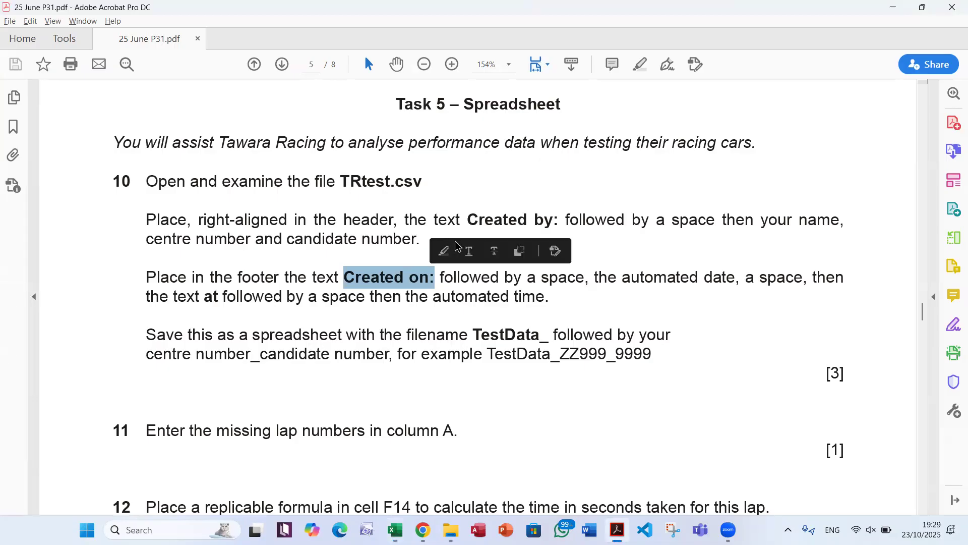
pyautogui.hotkey('alt', 'Tab')
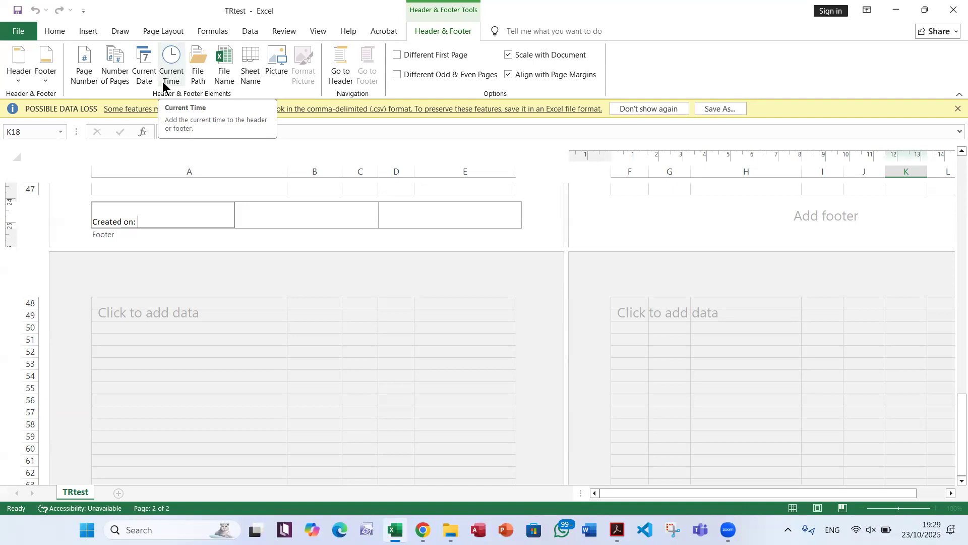
pyautogui.click(144, 70)
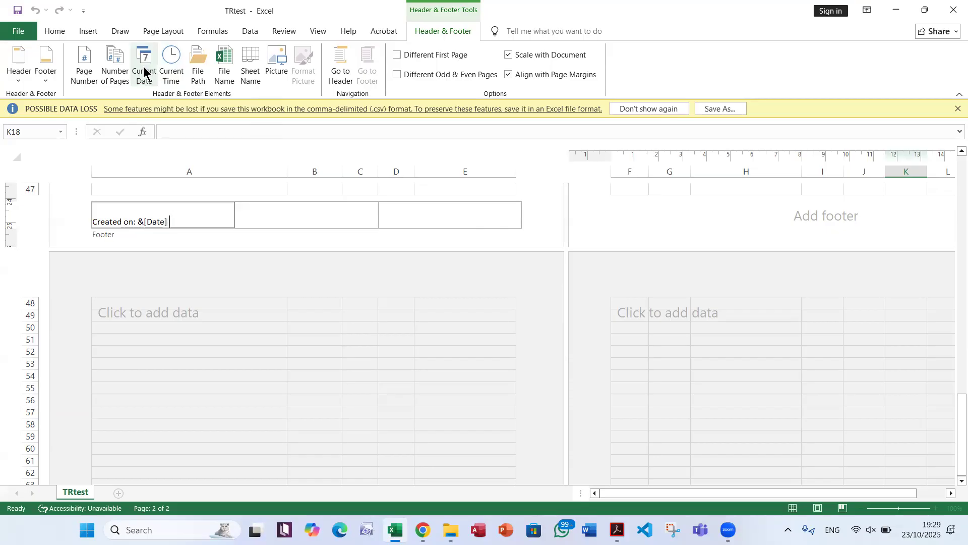
pyautogui.hotkey('alt', 'Tab')
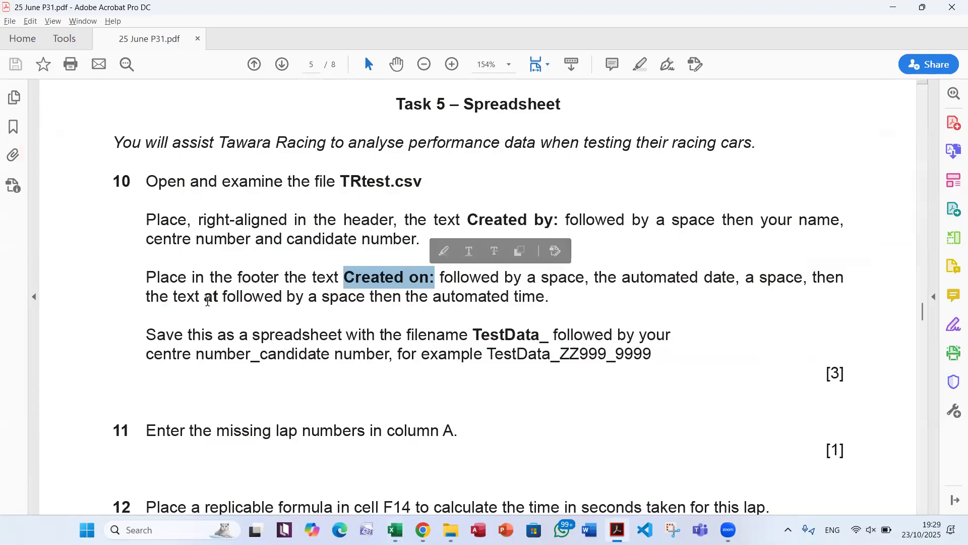
pyautogui.doubleClick(207, 301)
pyautogui.hotkey('alt', 'Tab')
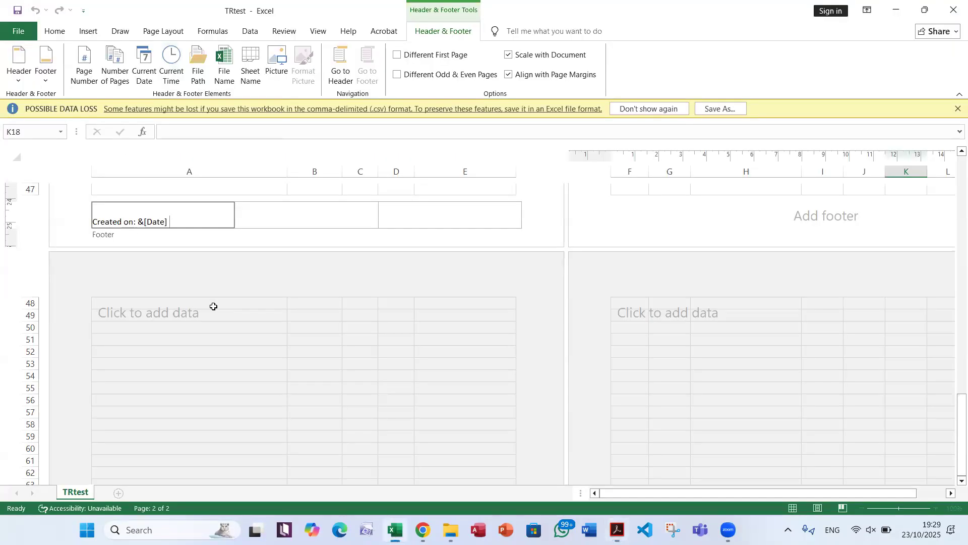
pyautogui.write('at')
# Check the exam paper's automated time requirement and insert the current time after "at" in the left footer section.
pyautogui.hotkey('alt', 'Tab')
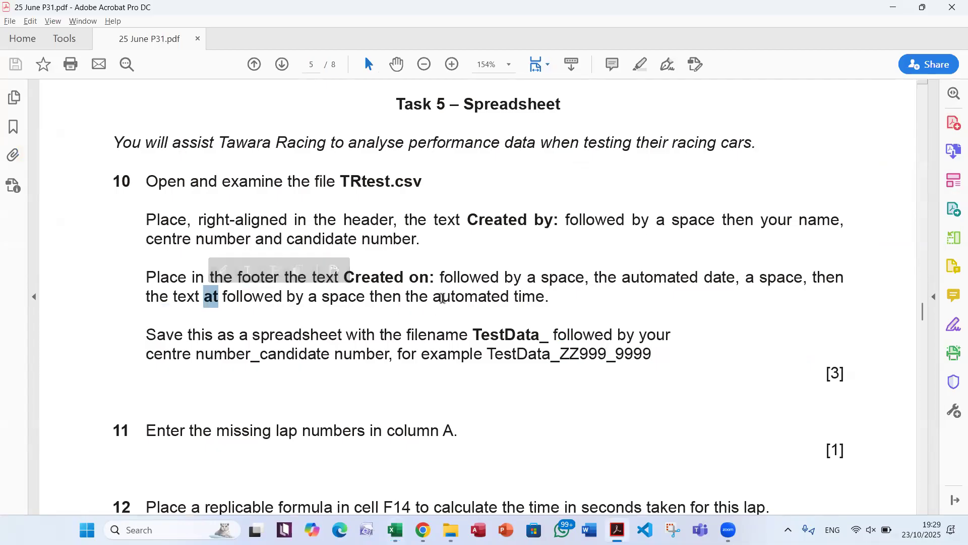
pyautogui.moveTo(436, 298); pyautogui.dragTo(550, 297)
pyautogui.hotkey('alt', 'Tab')
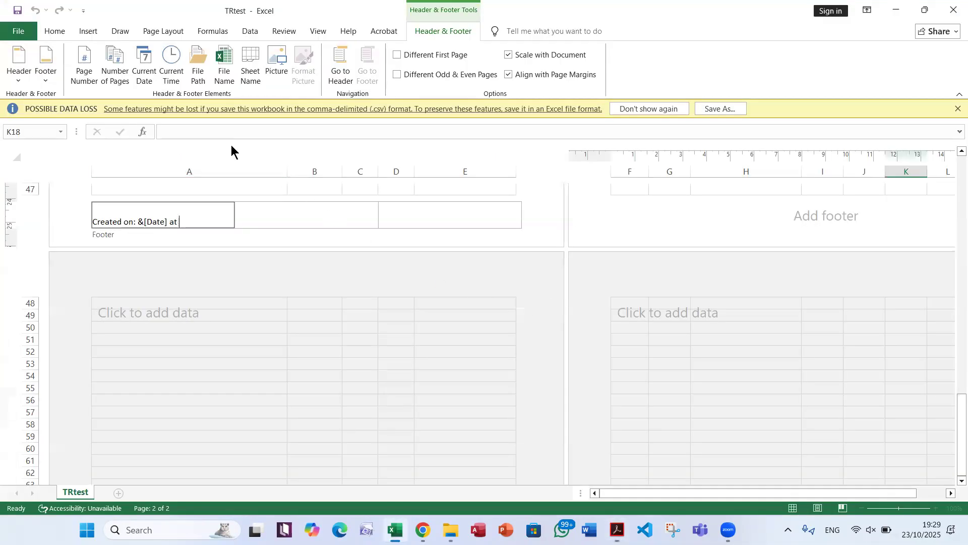
pyautogui.click(172, 80)
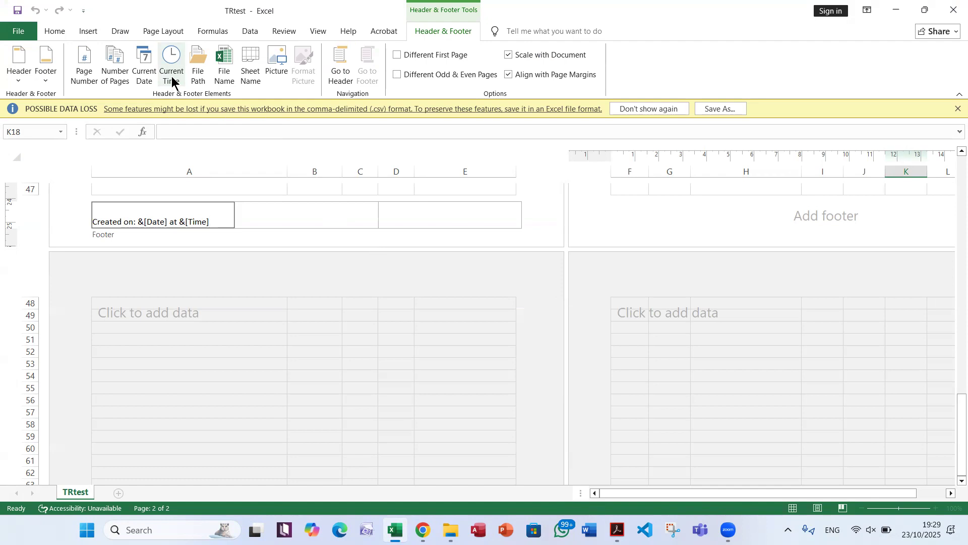
pyautogui.click(458, 216)
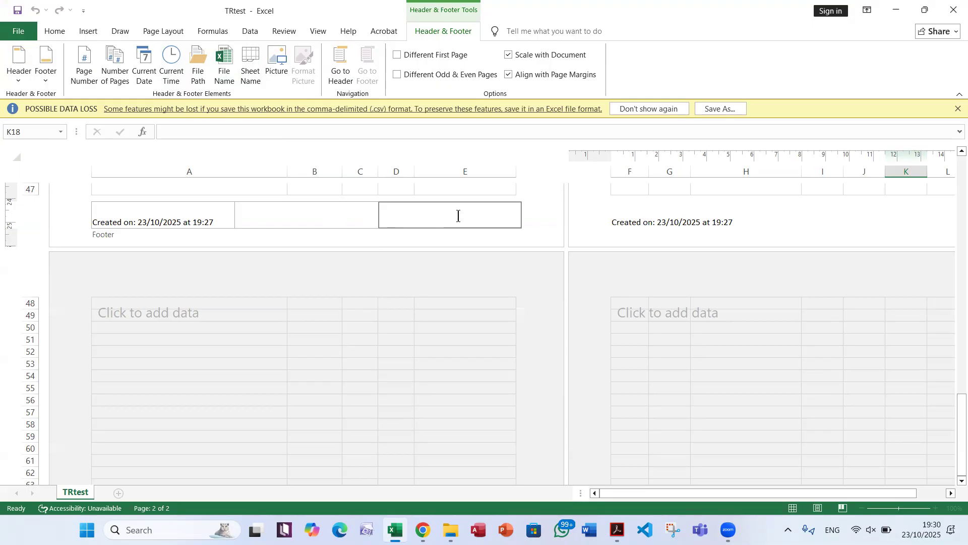
# Leave footer editing, review the header and footer on the pages, and return the worksheet to Normal view.
pyautogui.click(283, 352)
pyautogui.scroll(3, 291, 346)
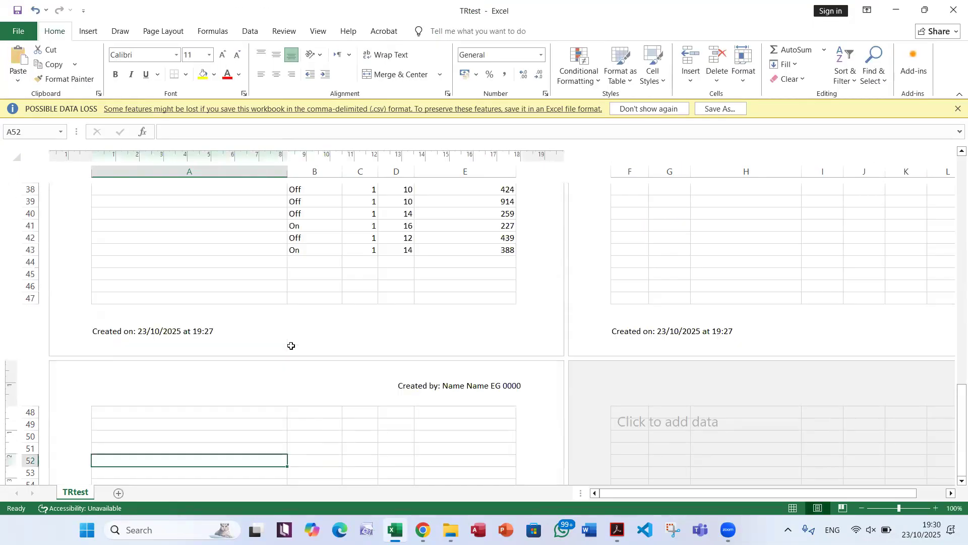
pyautogui.scroll(12, 291, 346)
pyautogui.click(319, 320)
pyautogui.click(249, 335)
pyautogui.click(248, 309)
pyautogui.click(349, 357)
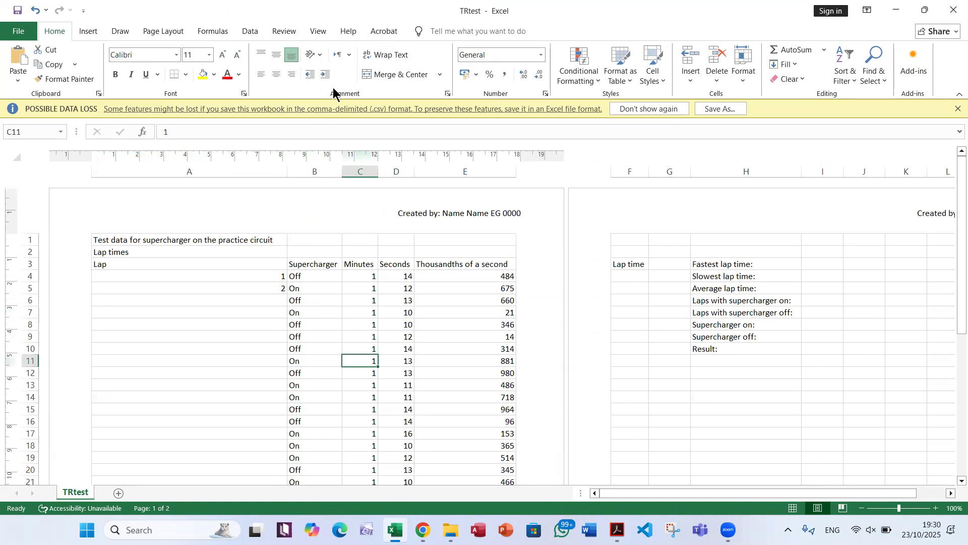
pyautogui.click(319, 33)
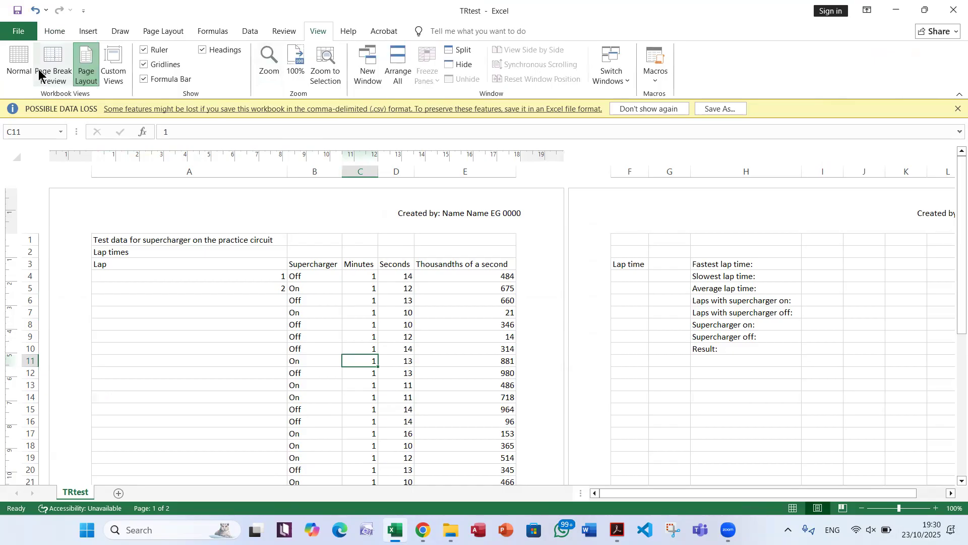
pyautogui.click(18, 66)
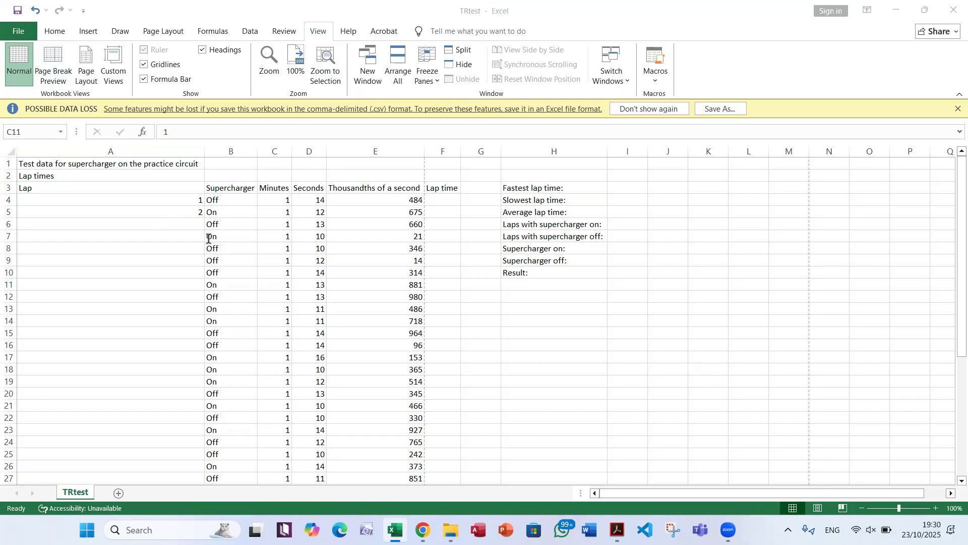
# Check question 10's saving instruction in the exam paper and copy the example filename TestData_ZZ999_9999.
pyautogui.hotkey('alt', 'Tab')
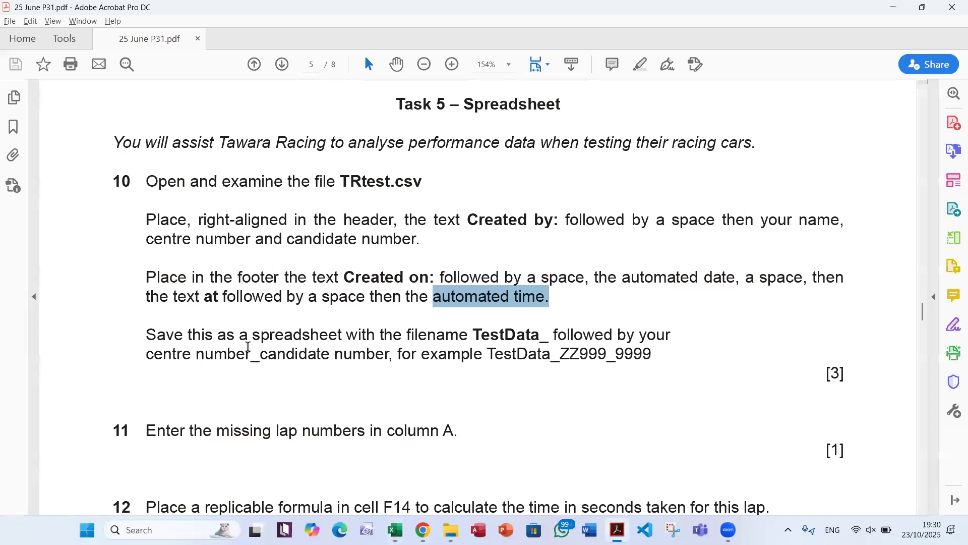
pyautogui.moveTo(188, 335); pyautogui.dragTo(319, 335)
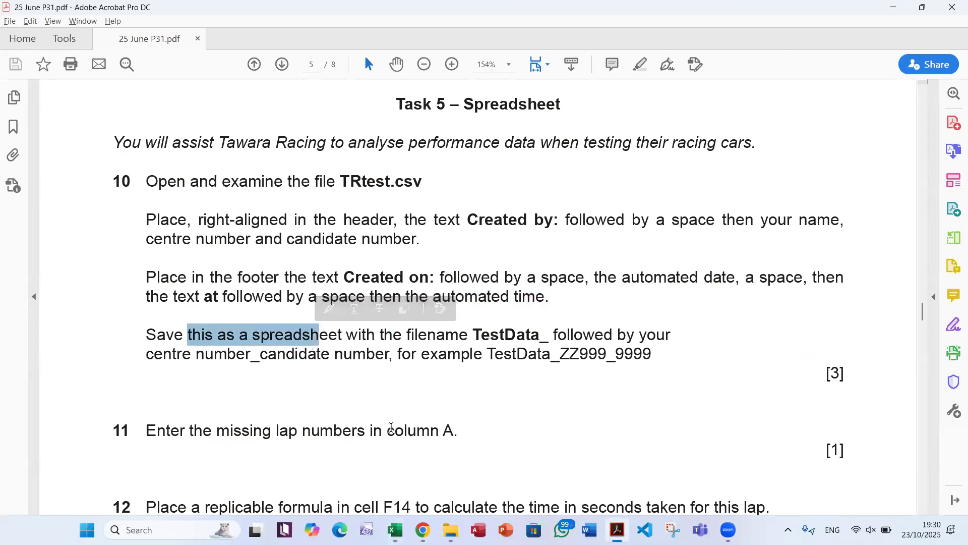
pyautogui.click(259, 395)
pyautogui.click(283, 339)
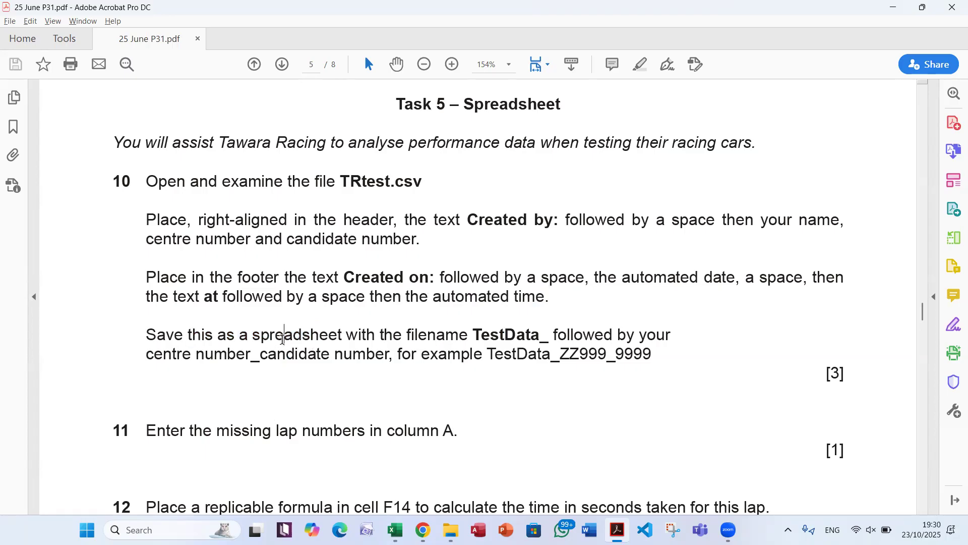
pyautogui.doubleClick(283, 340)
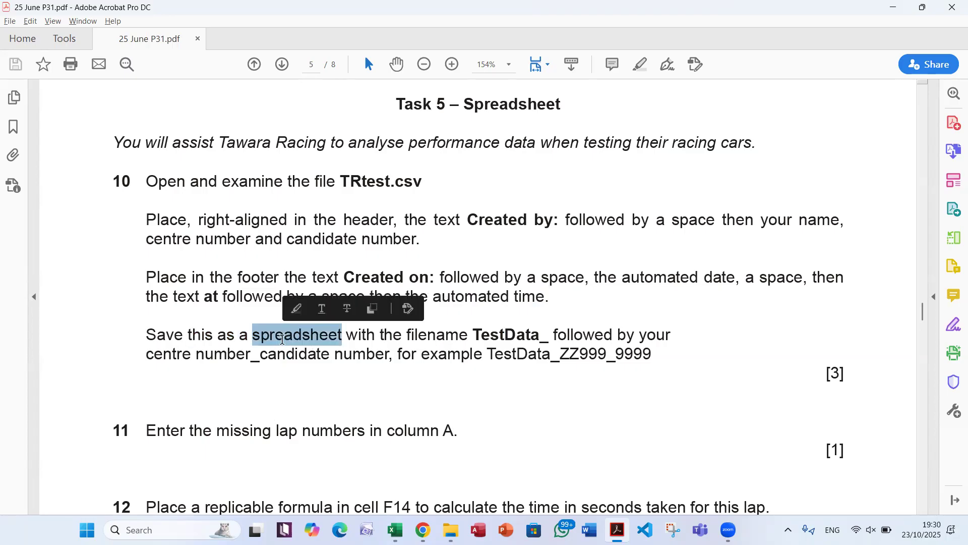
pyautogui.doubleClick(410, 178)
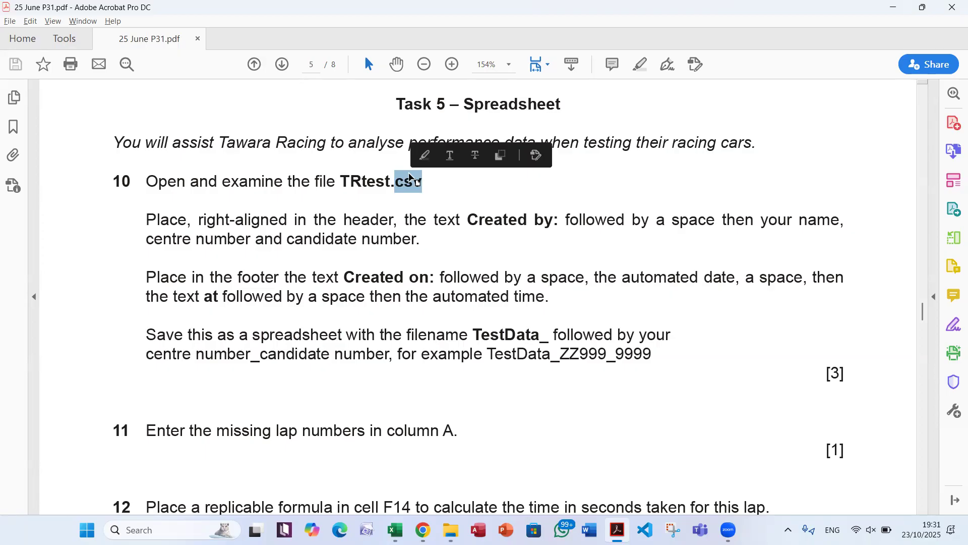
pyautogui.moveTo(470, 334); pyautogui.dragTo(533, 336)
pyautogui.moveTo(483, 356); pyautogui.dragTo(653, 356)
pyautogui.hotkey('ctrl', 'c')
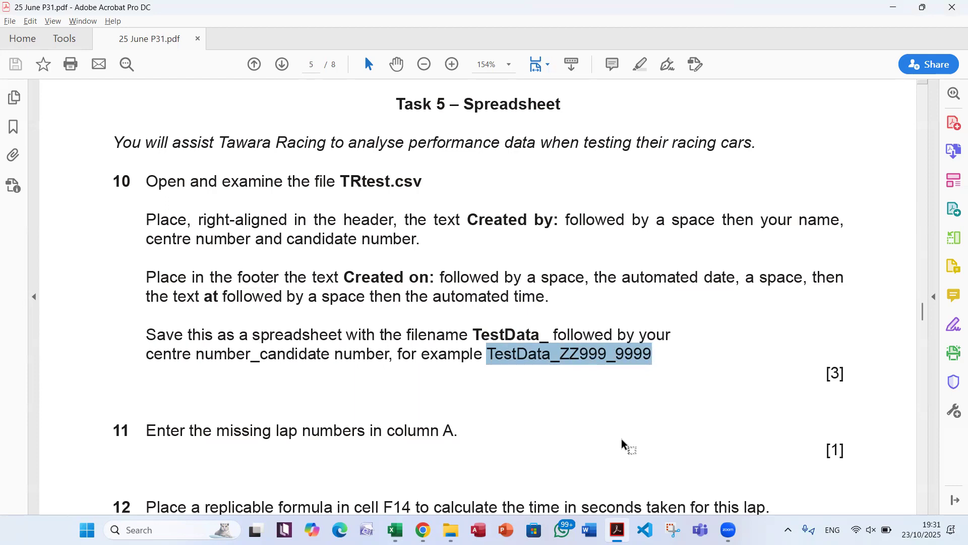
# Save the file as an Excel Workbook named TestData_ZZ999_9999 in the 25 June P31 folder.
pyautogui.hotkey('alt', 'Tab')
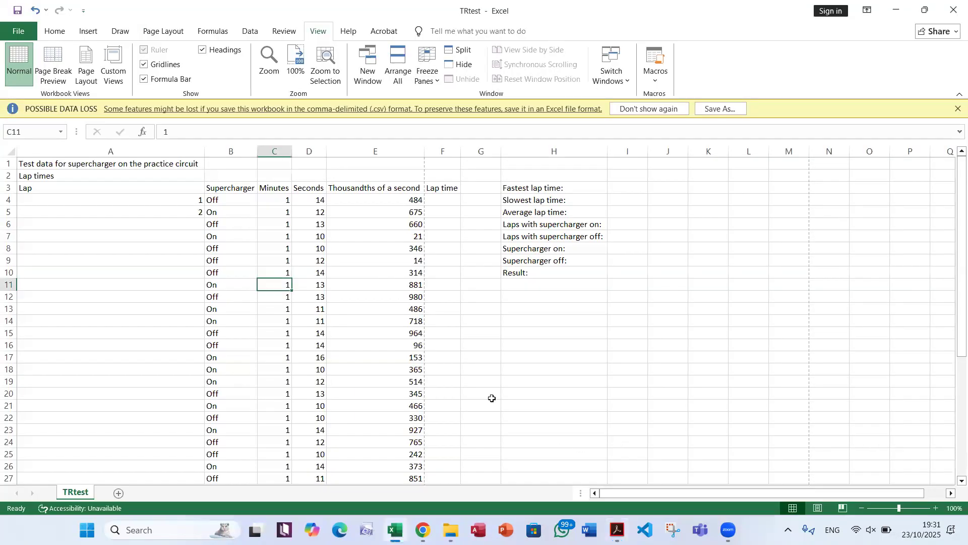
pyautogui.click(26, 28)
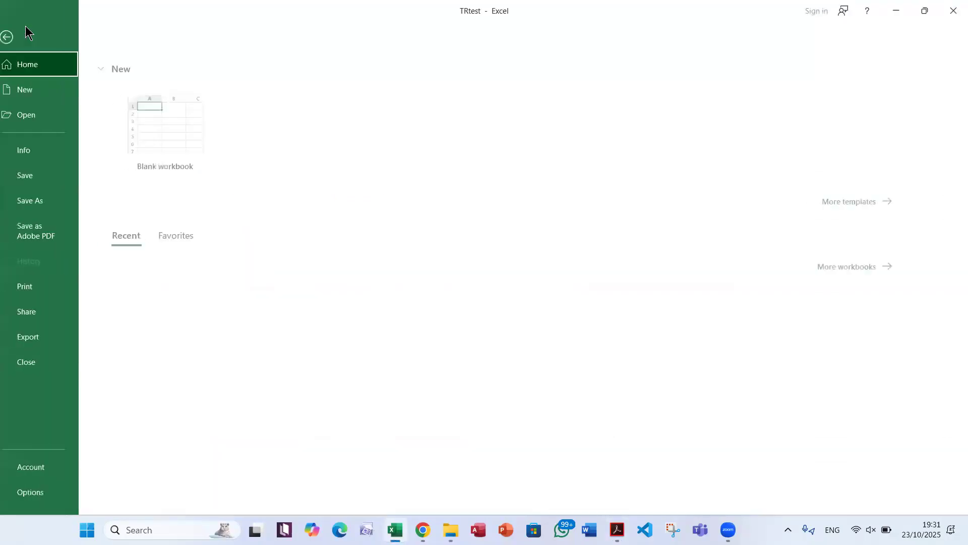
pyautogui.click(64, 201)
pyautogui.click(143, 297)
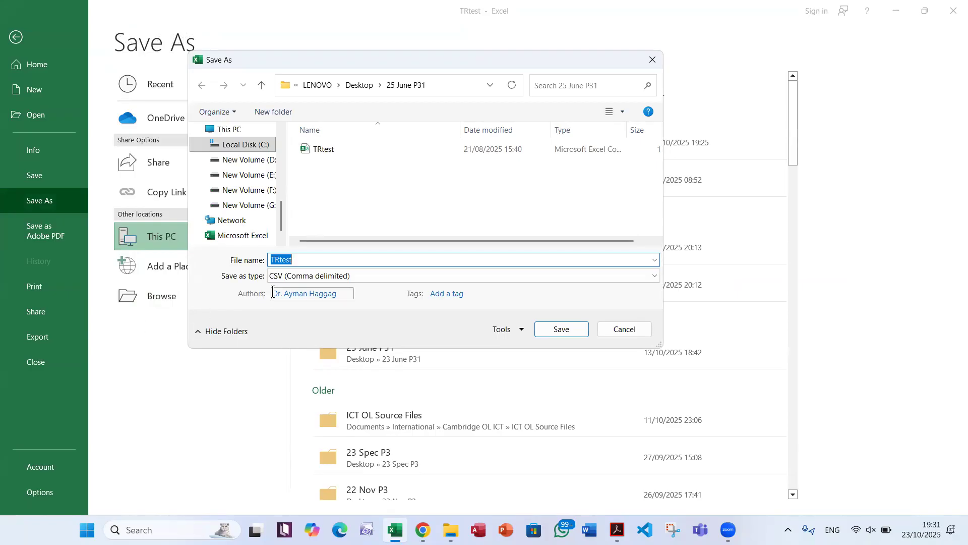
pyautogui.click(302, 276)
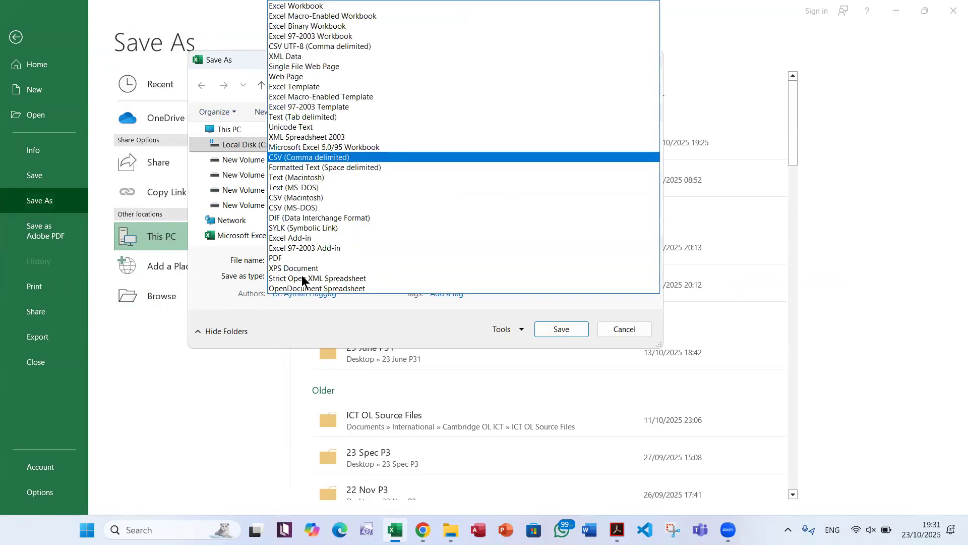
pyautogui.click(373, 6)
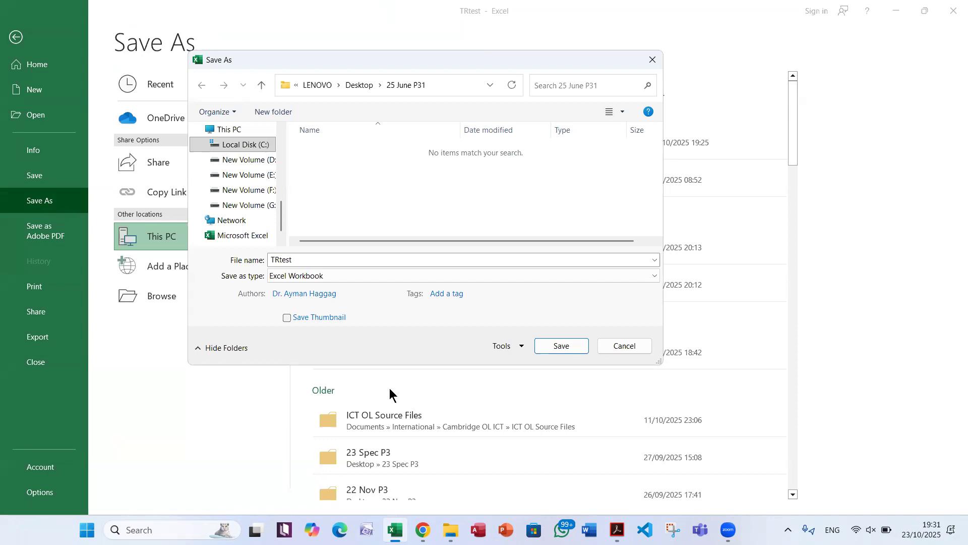
pyautogui.doubleClick(324, 258)
pyautogui.hotkey('ctrl', 'v')
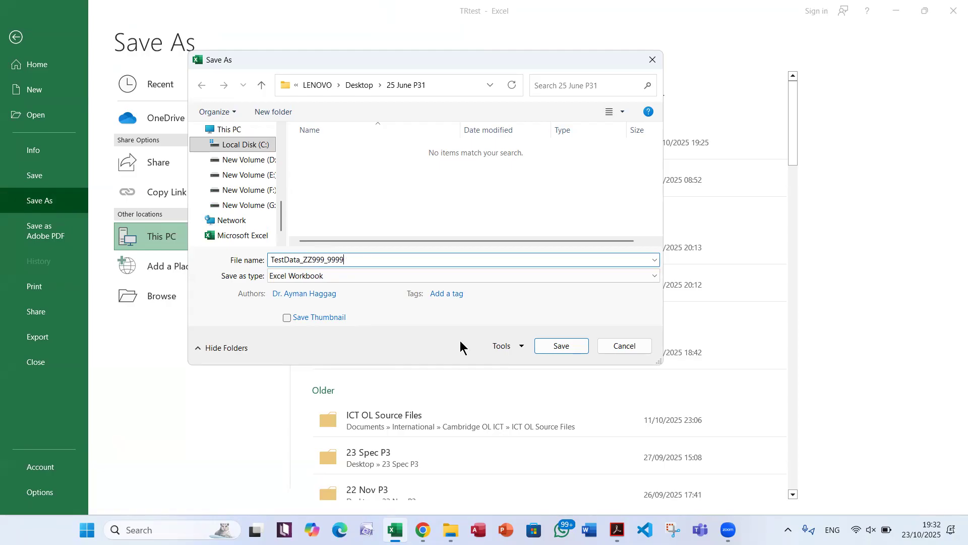
pyautogui.click(561, 346)
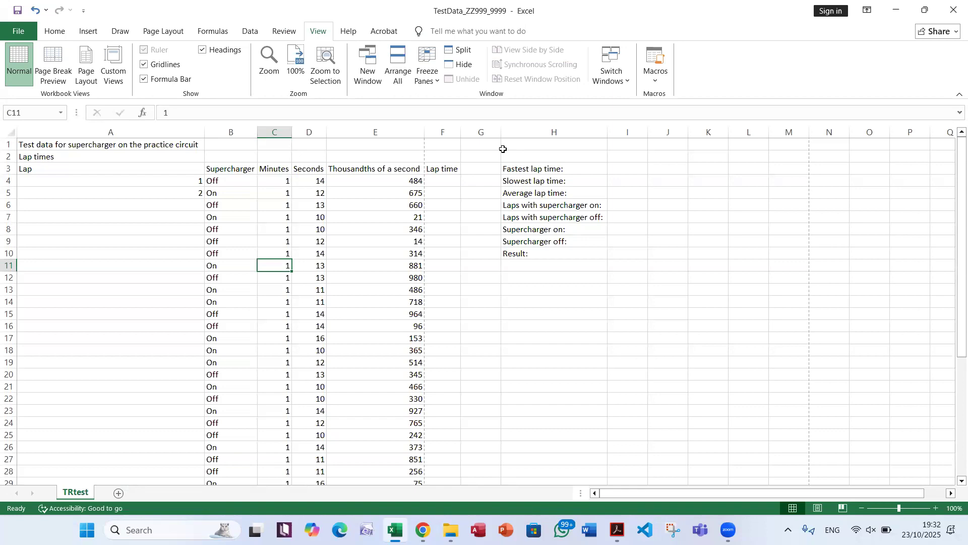
pyautogui.click(18, 12)
# Read question 11 in the exam paper and fill the lap number series from A4:A5 down column A to lap 40 in row 43.
pyautogui.hotkey('alt', 'Tab')
pyautogui.scroll(-1, 454, 241)
pyautogui.scroll(-5, 453, 241)
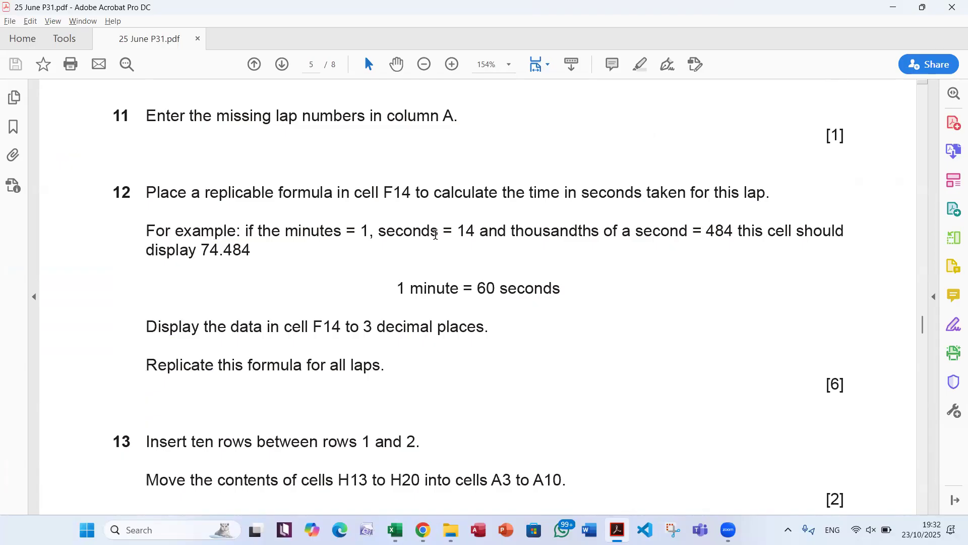
pyautogui.hotkey('alt', 'Tab')
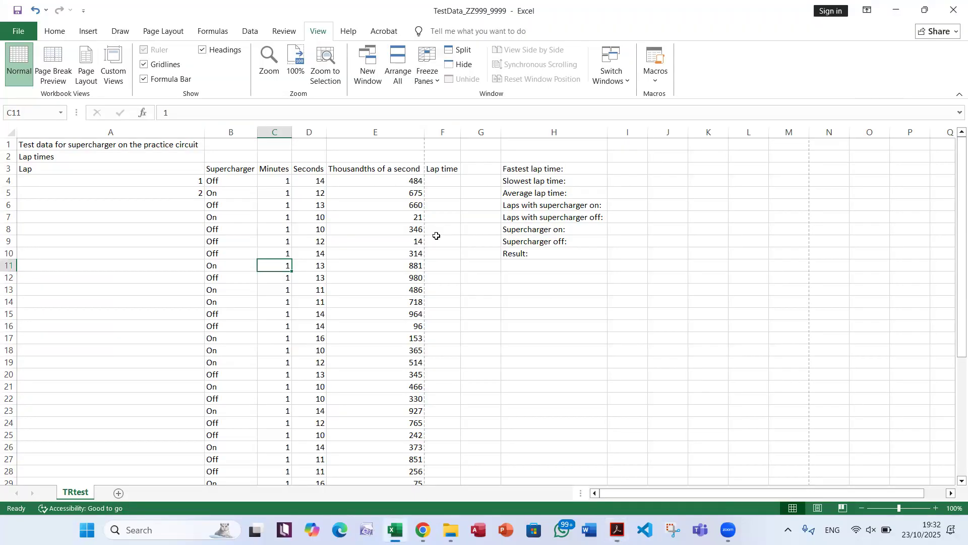
pyautogui.click(139, 179)
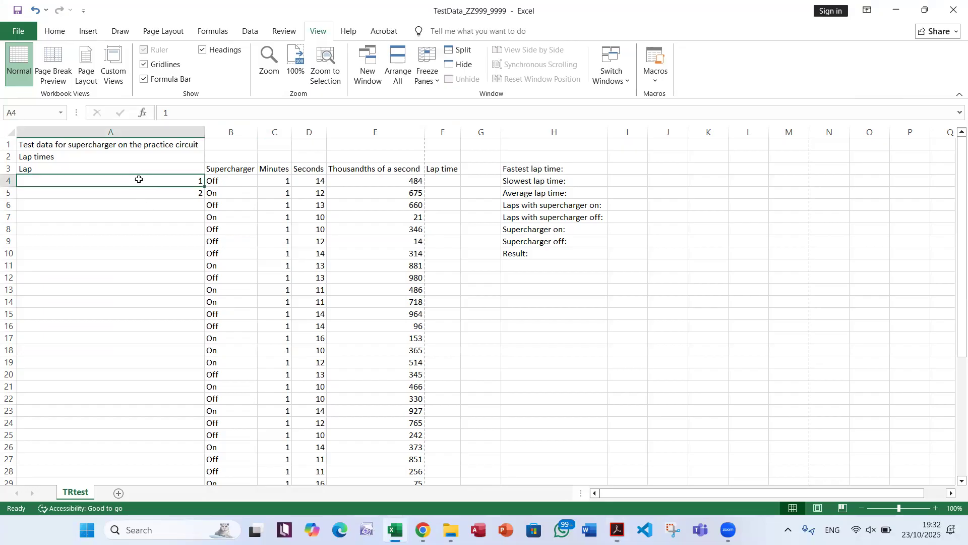
pyautogui.click(150, 197)
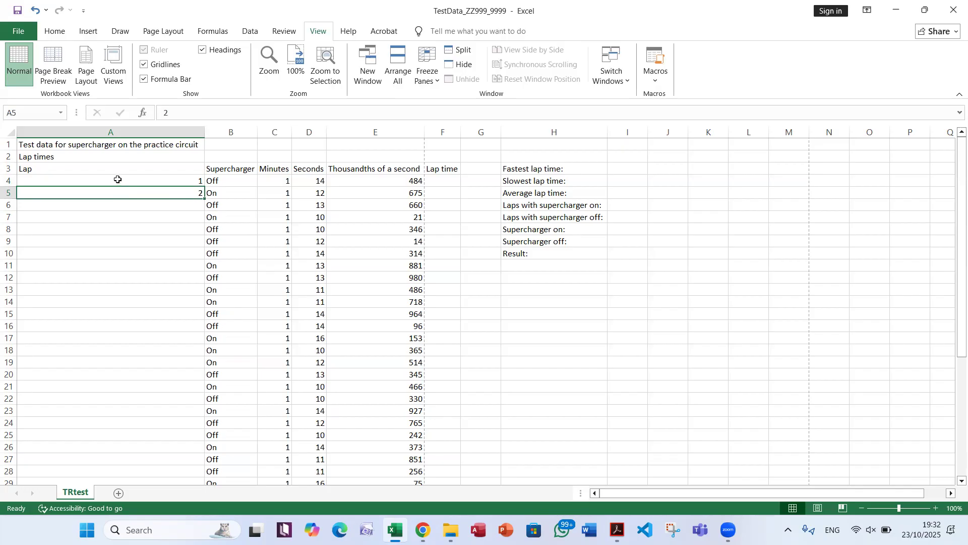
pyautogui.moveTo(118, 180); pyautogui.dragTo(119, 190)
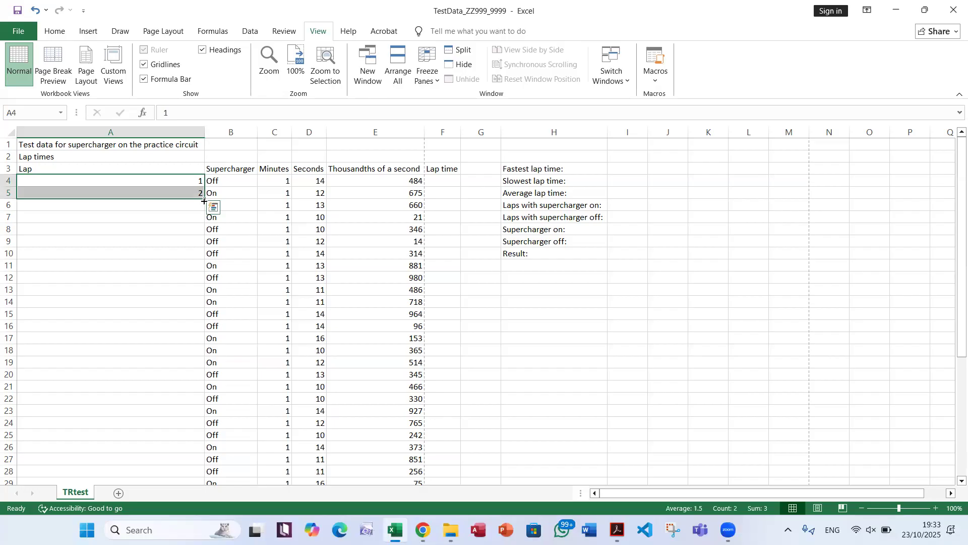
pyautogui.moveTo(204, 201); pyautogui.dragTo(160, 418)
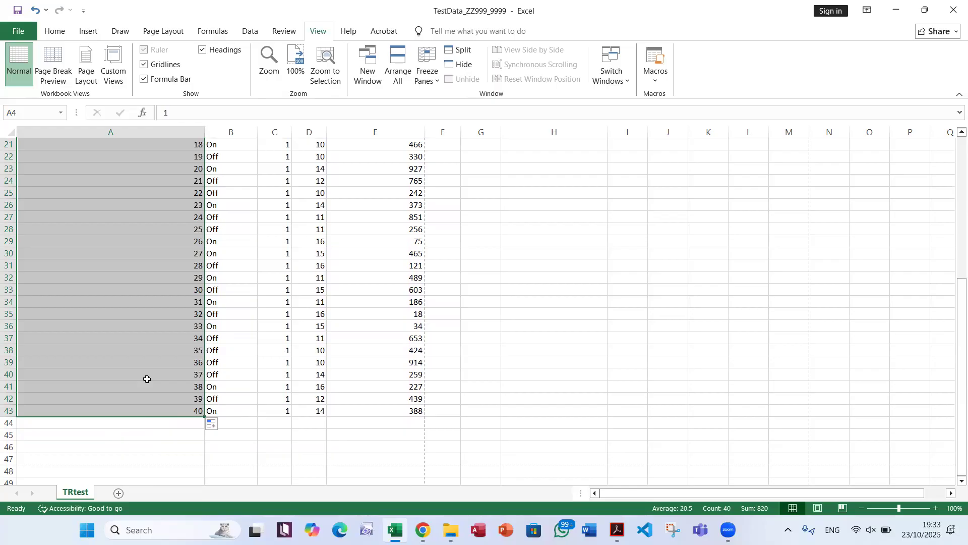
pyautogui.scroll(7, 121, 363)
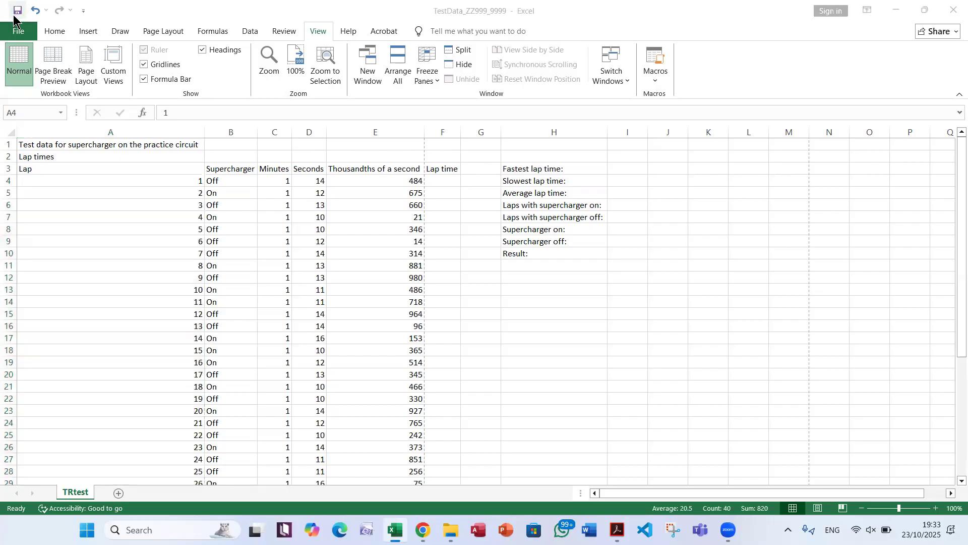
# Read question 12's lap time formula requirements in the exam paper and compare its target cell F14 with the worksheet's Lap time column.
pyautogui.hotkey('alt', 'Tab')
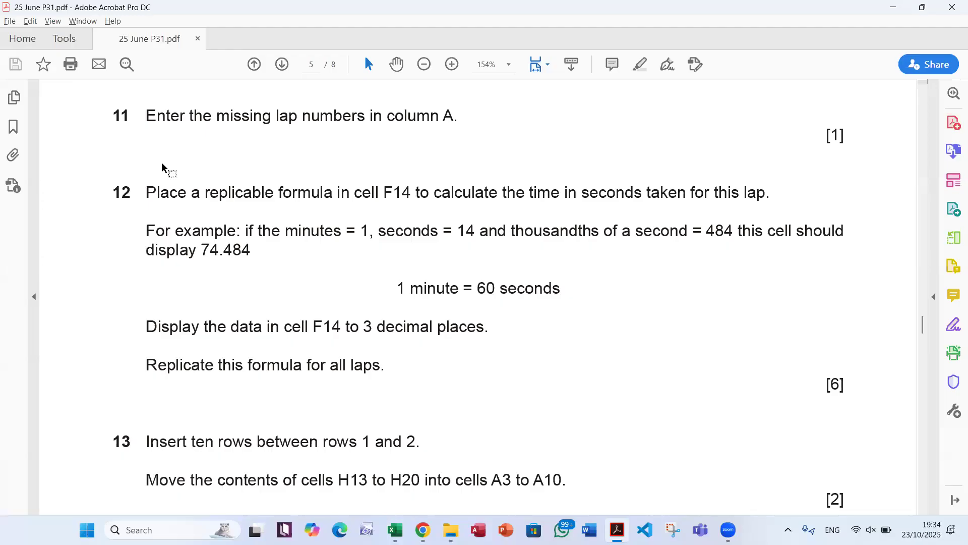
pyautogui.doubleClick(392, 192)
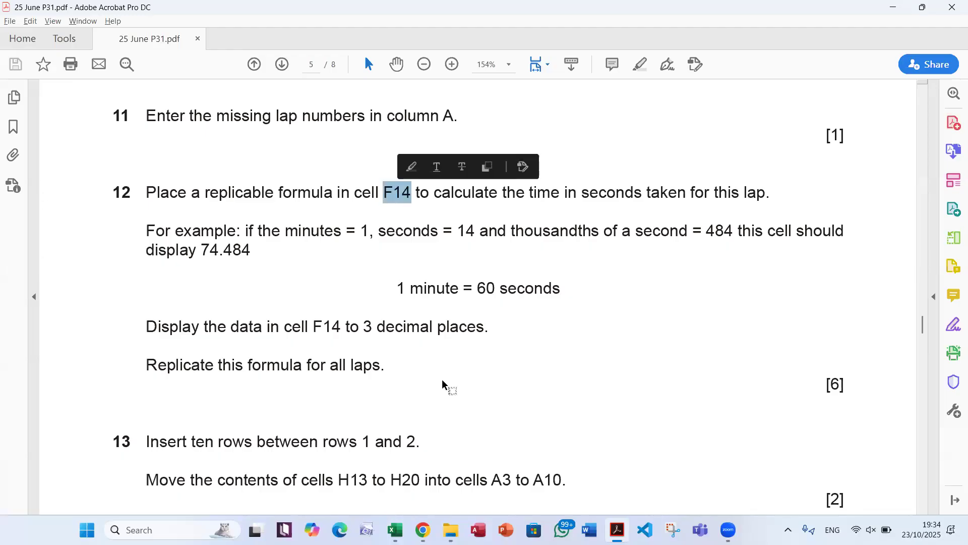
pyautogui.hotkey('alt', 'Tab')
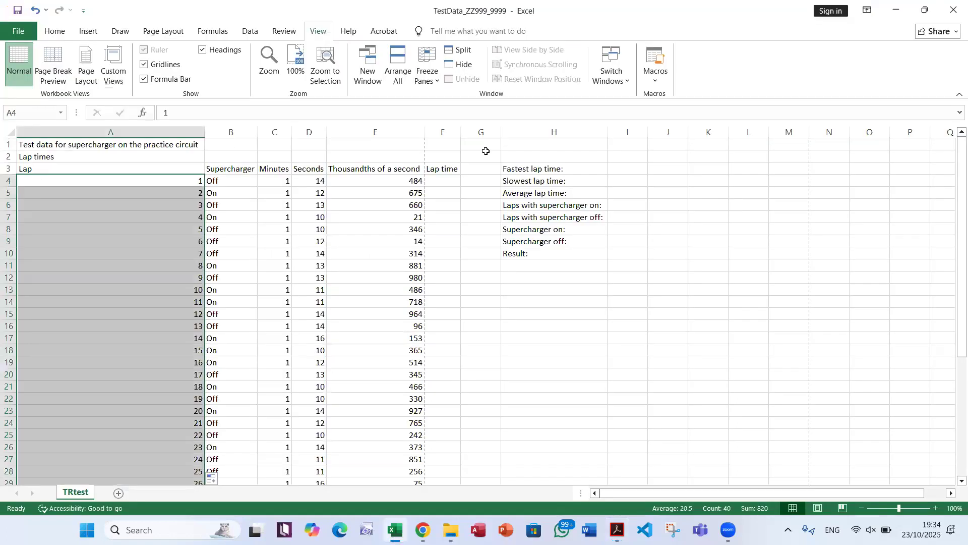
pyautogui.click(441, 180)
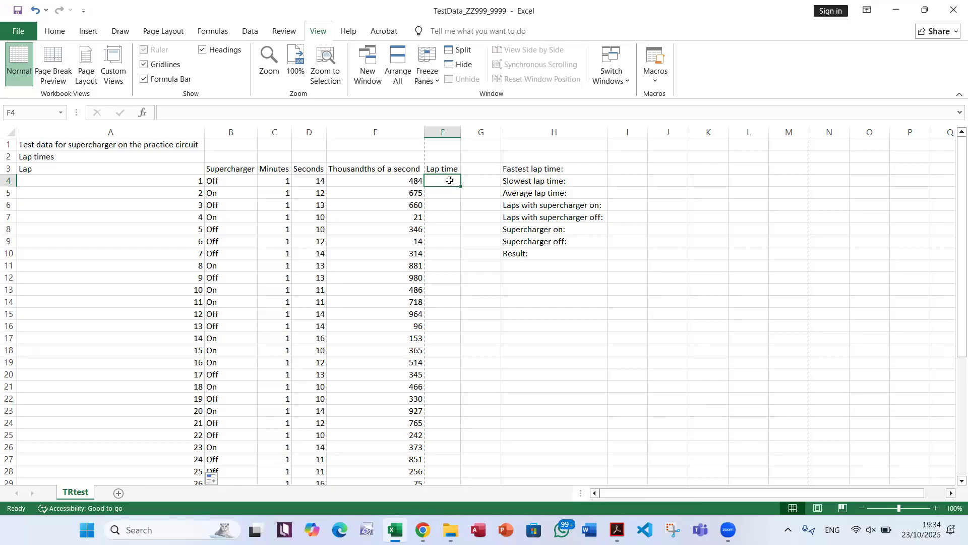
pyautogui.hotkey('alt', 'Tab')
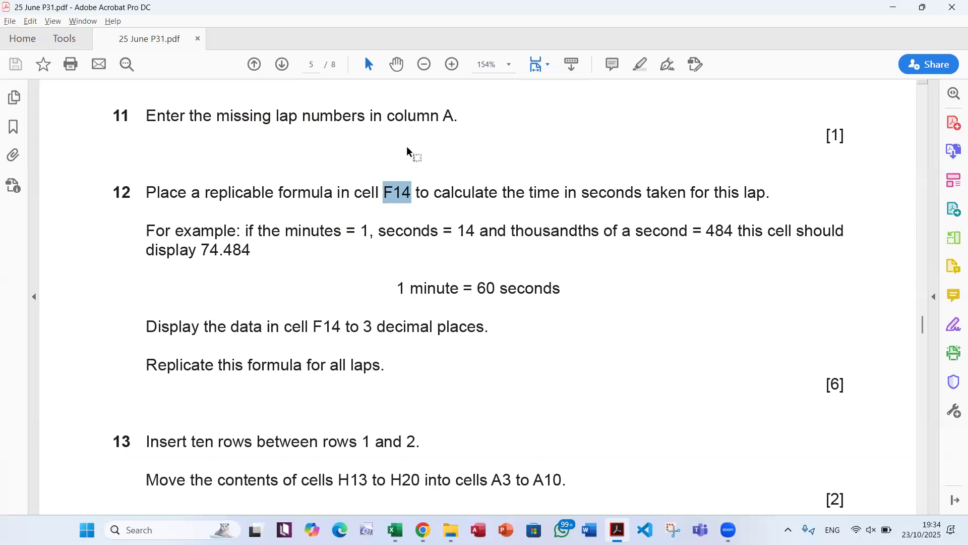
pyautogui.hotkey('alt', 'Tab')
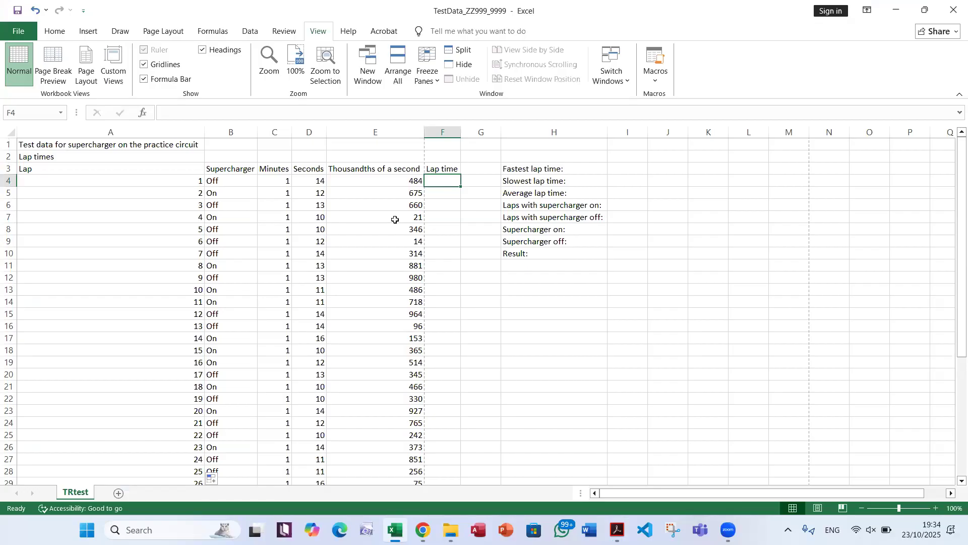
pyautogui.hotkey('alt', 'Tab')
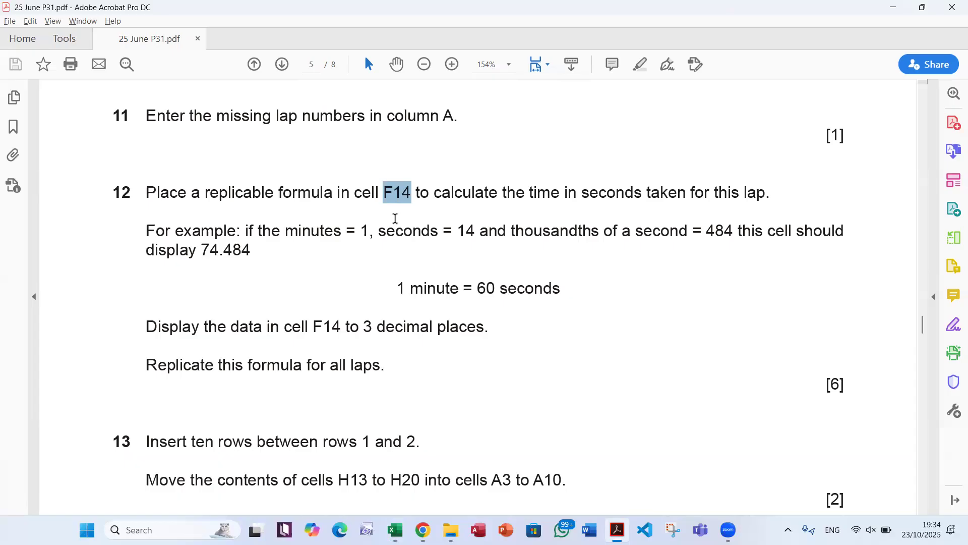
pyautogui.hotkey('alt', 'Tab')
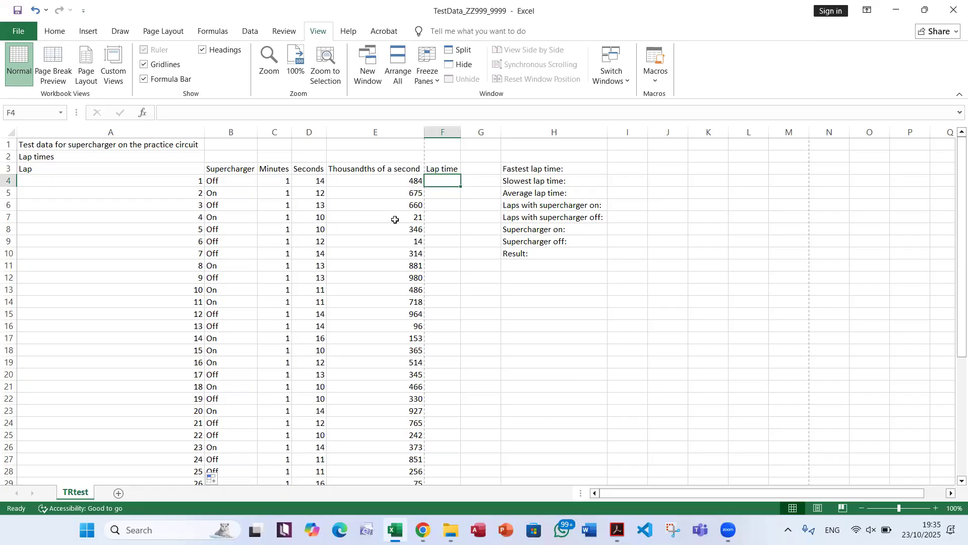
# Examine the first lap's minutes, seconds and thousandths of a second in cells C4, D4 and E4.
pyautogui.click(273, 181)
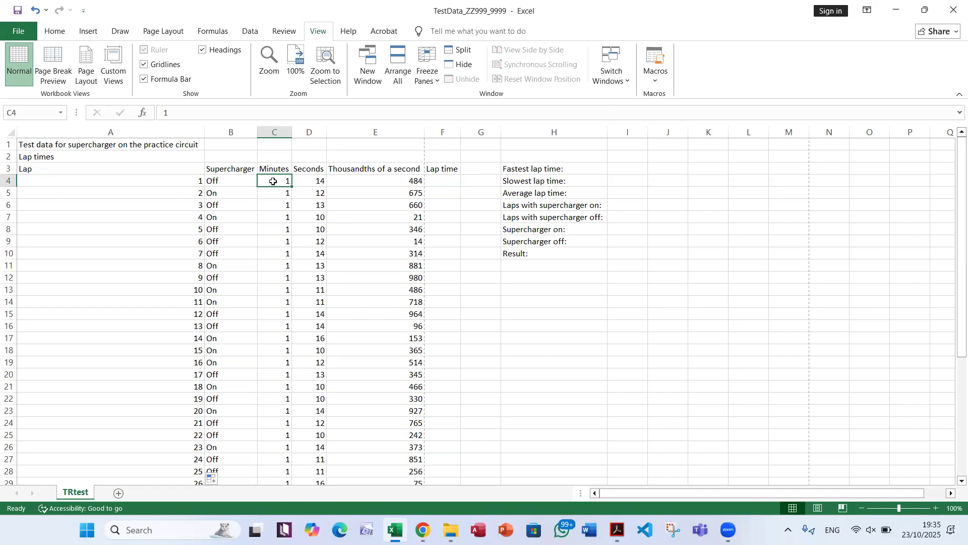
pyautogui.click(303, 178)
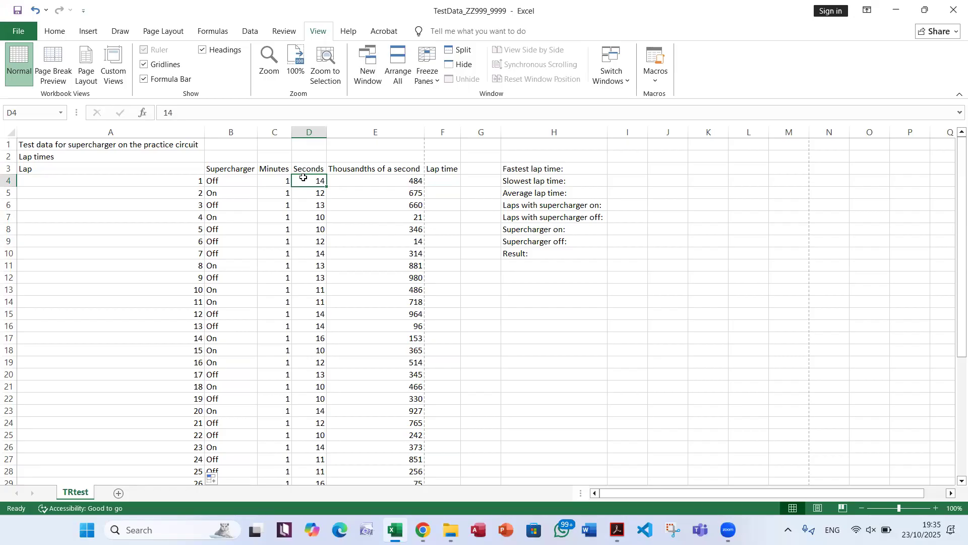
pyautogui.click(340, 183)
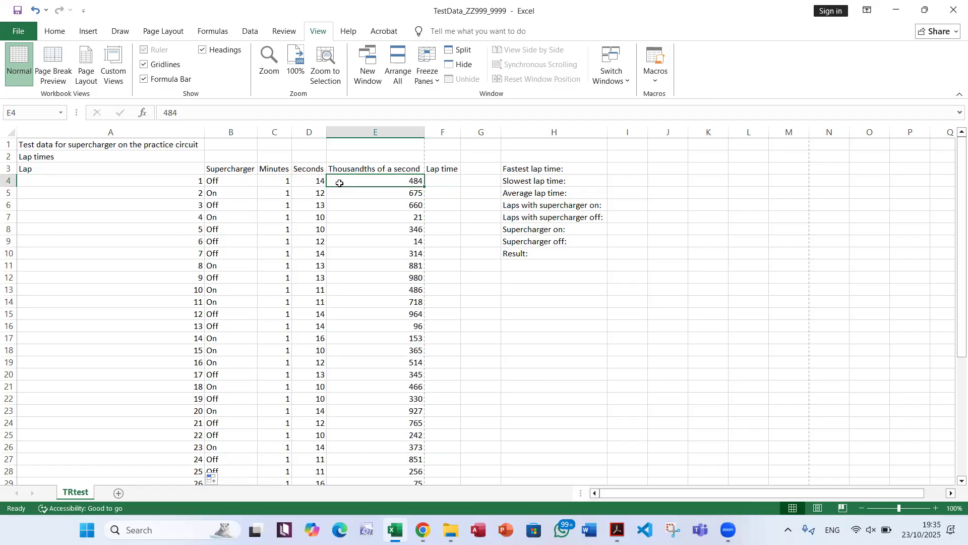
pyautogui.click(265, 178)
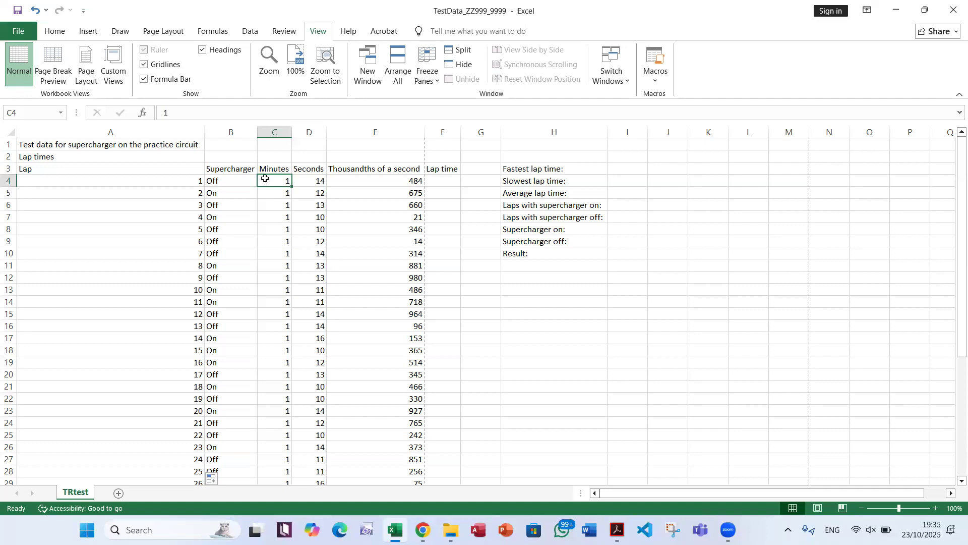
pyautogui.click(308, 177)
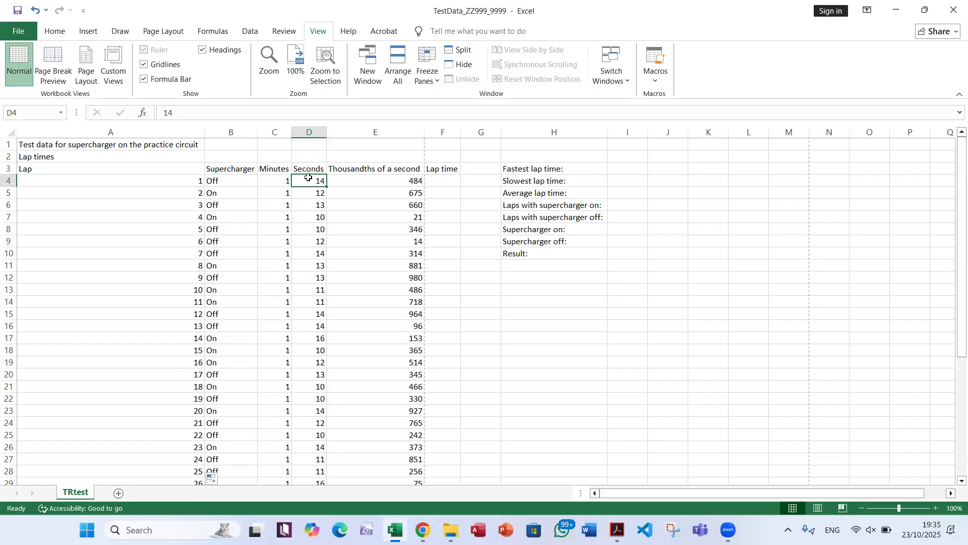
pyautogui.click(273, 184)
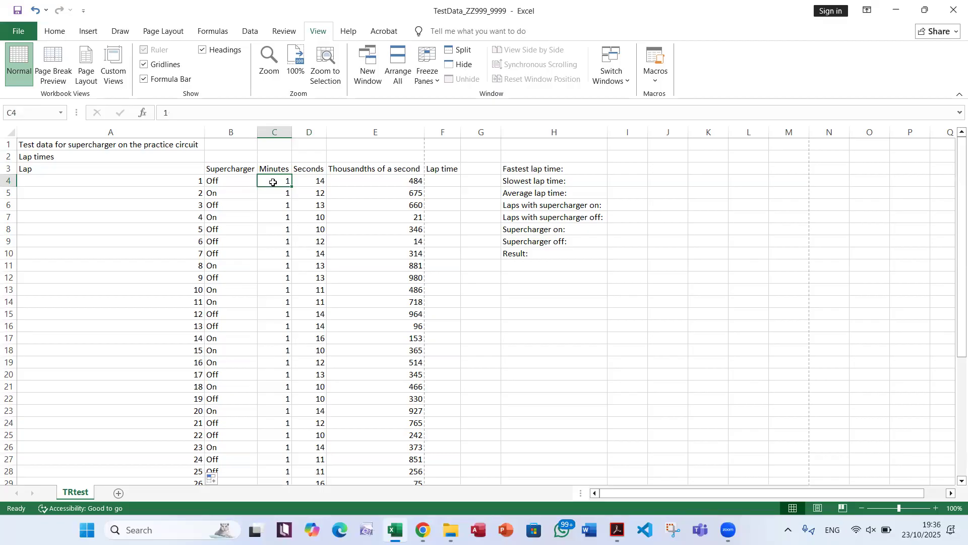
pyautogui.click(314, 183)
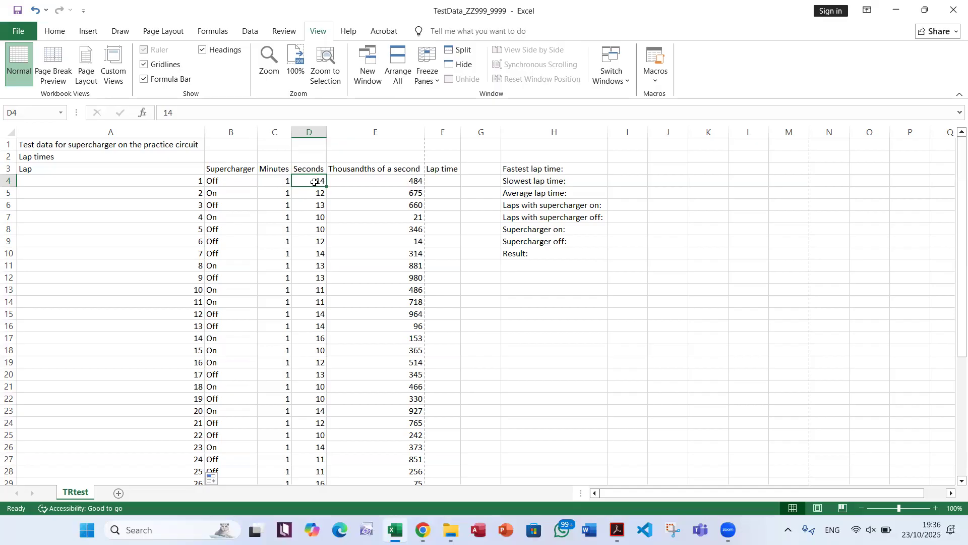
pyautogui.click(356, 183)
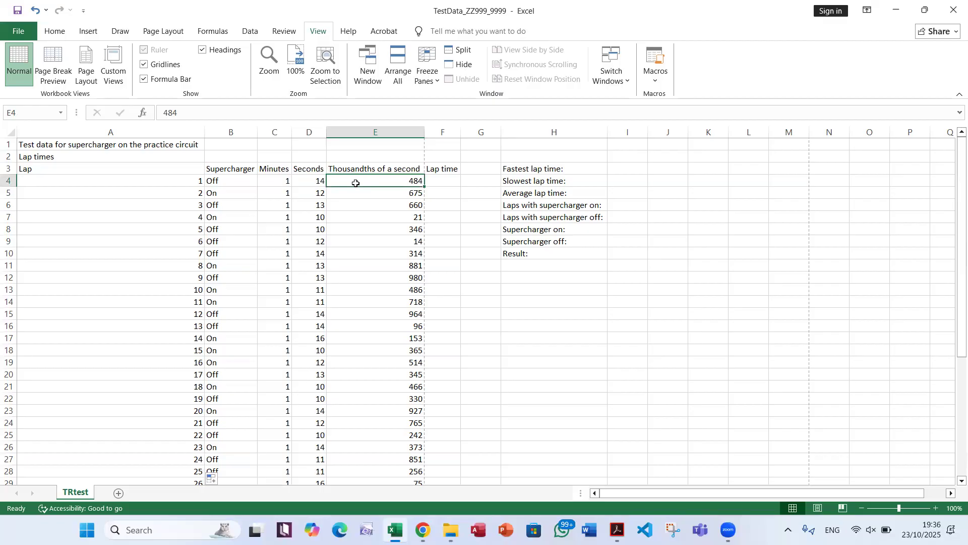
# Study question 12's worked example and its minutes-to-seconds conversion in the exam paper.
pyautogui.hotkey('alt', 'Tab')
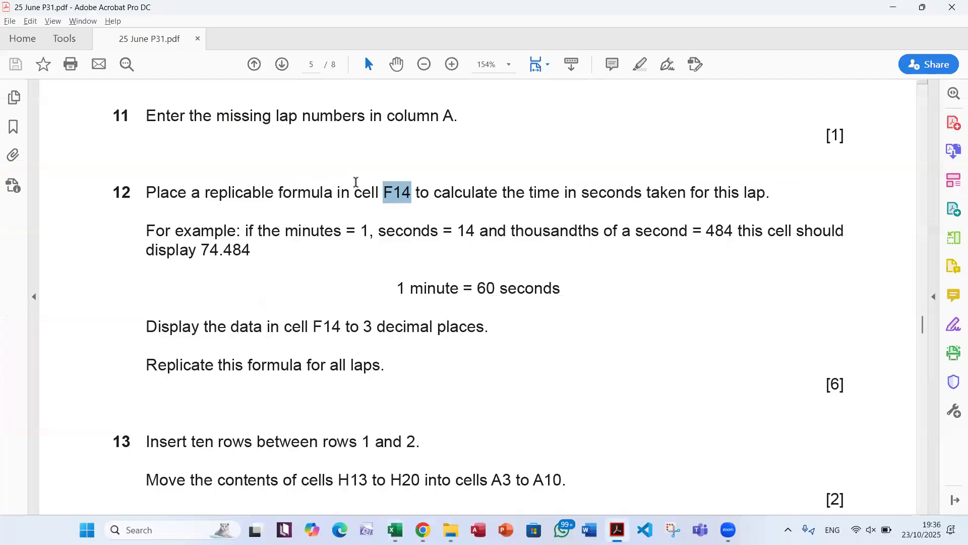
pyautogui.click(364, 230)
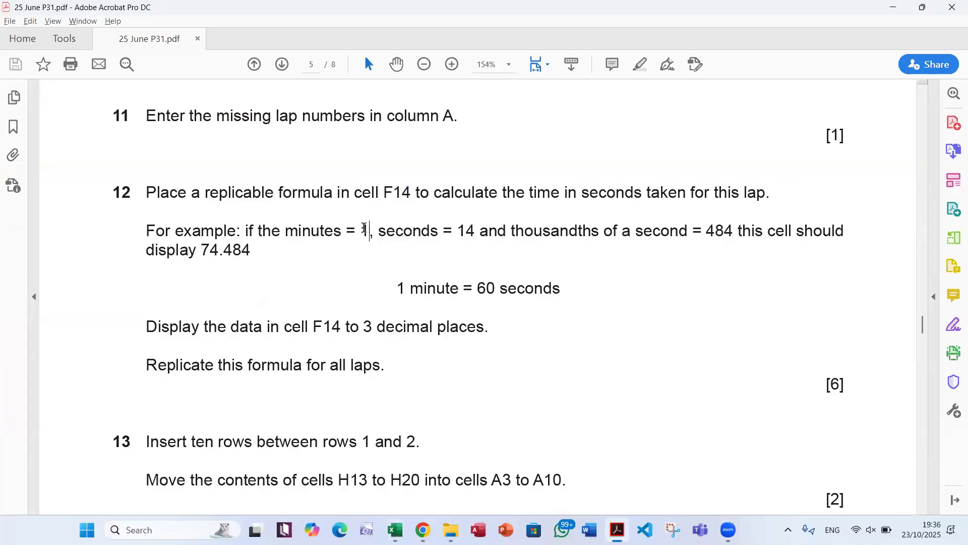
pyautogui.moveTo(365, 229); pyautogui.dragTo(285, 231)
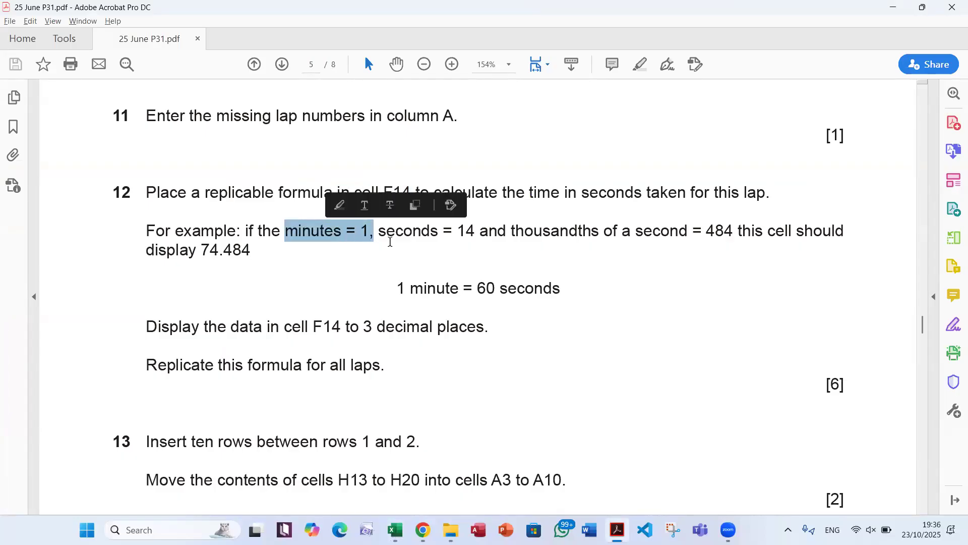
pyautogui.moveTo(380, 231); pyautogui.dragTo(644, 234)
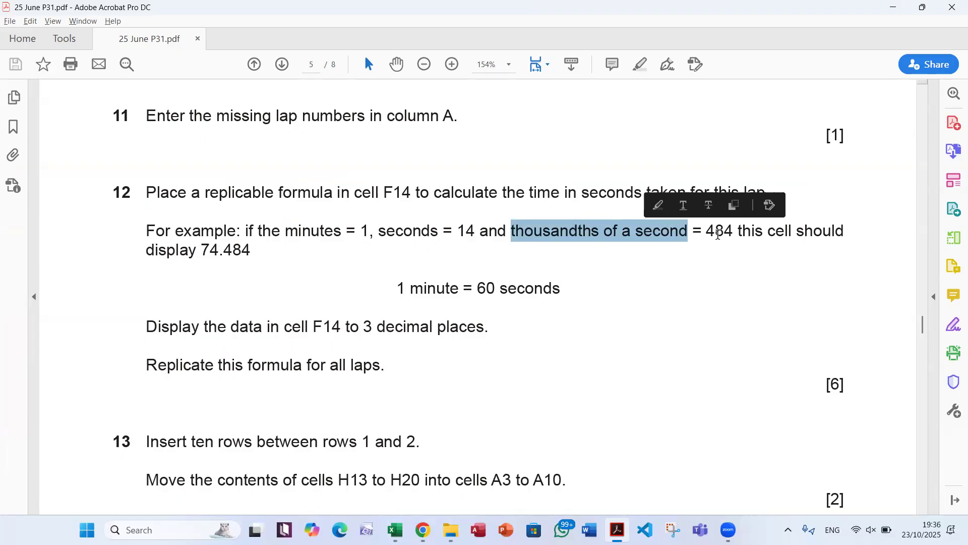
pyautogui.click(718, 235)
pyautogui.moveTo(201, 250); pyautogui.dragTo(211, 252)
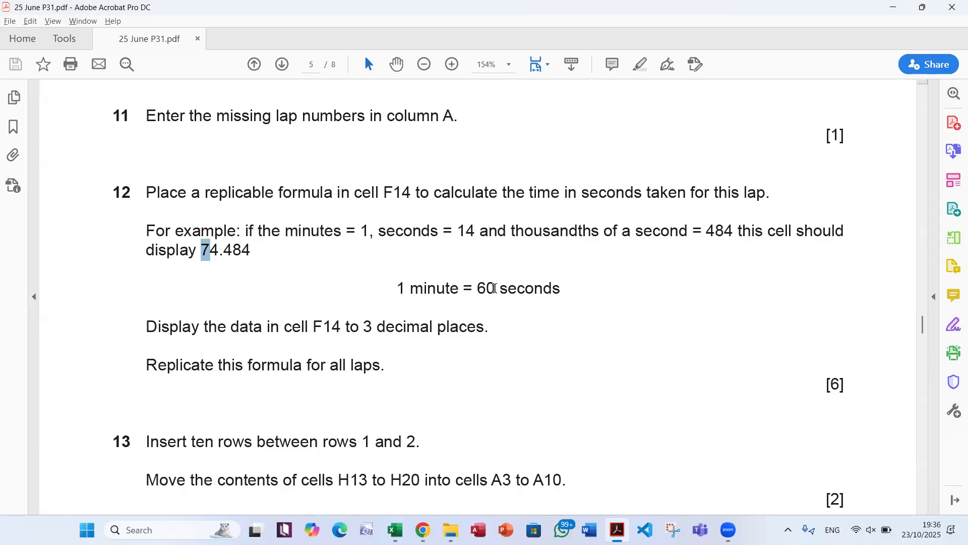
pyautogui.moveTo(560, 288); pyautogui.dragTo(390, 291)
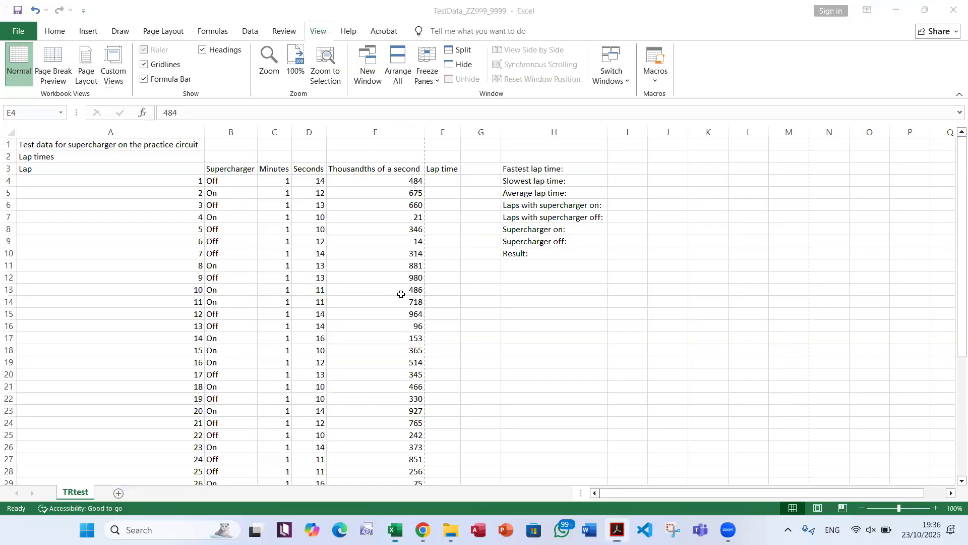
# Enter the formula =C4*60+D4+E4/1000 in cell F4 to calculate the first lap's time in seconds.
pyautogui.hotkey('alt', 'Tab')
pyautogui.click(469, 181)
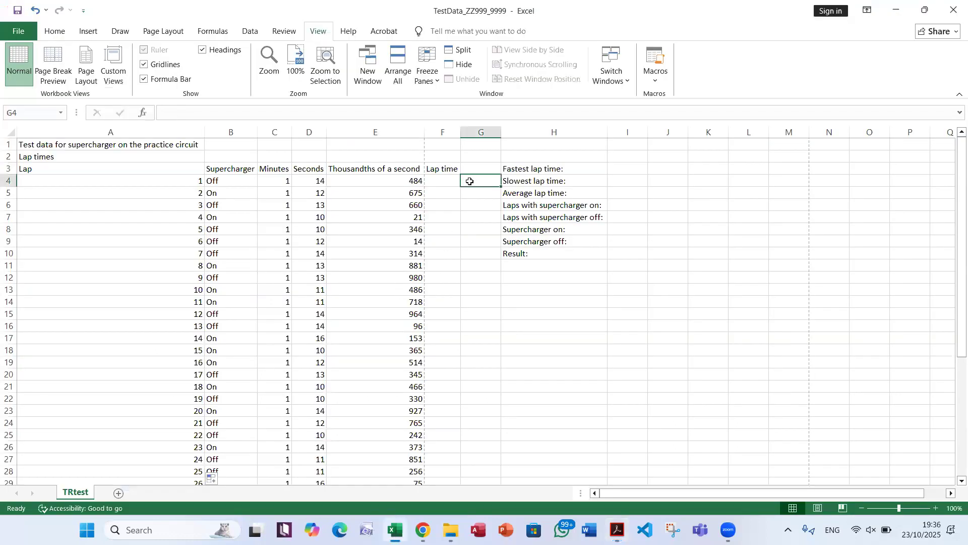
pyautogui.click(442, 178)
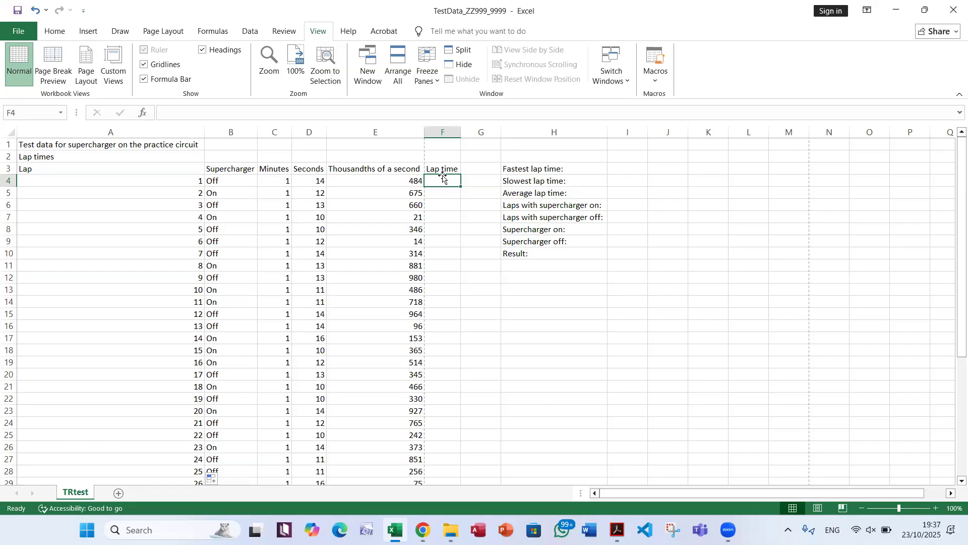
pyautogui.write('=')
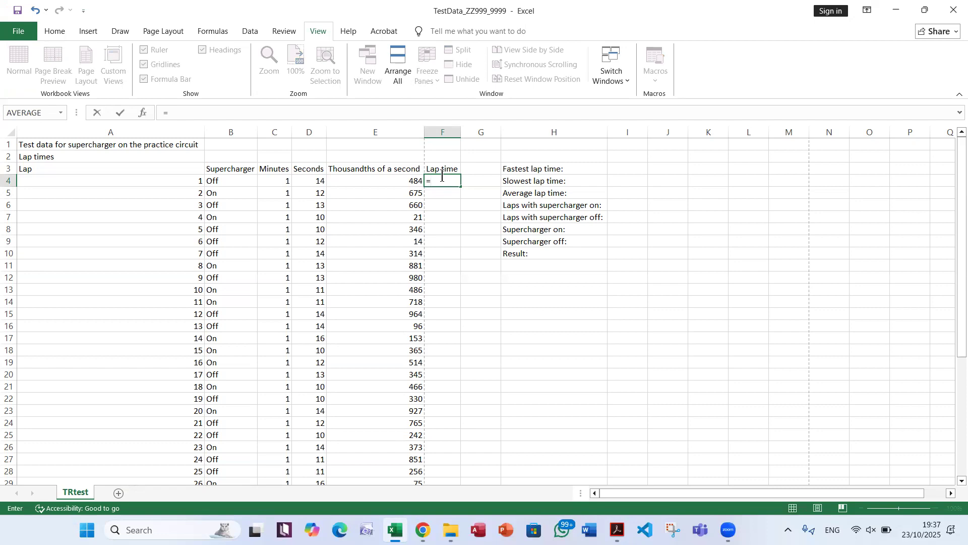
pyautogui.click(271, 180)
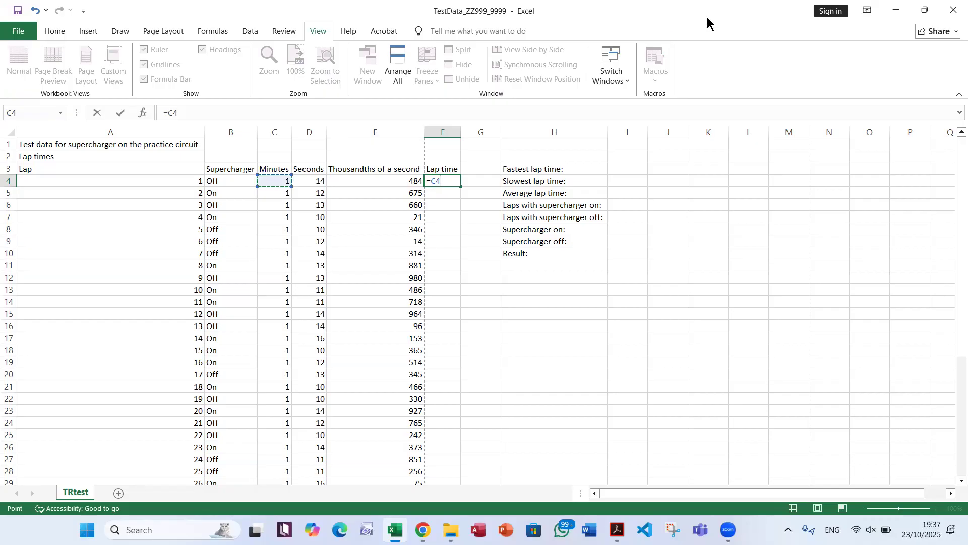
pyautogui.write('*')
pyautogui.write('60+')
pyautogui.click(310, 180)
pyautogui.click(310, 181)
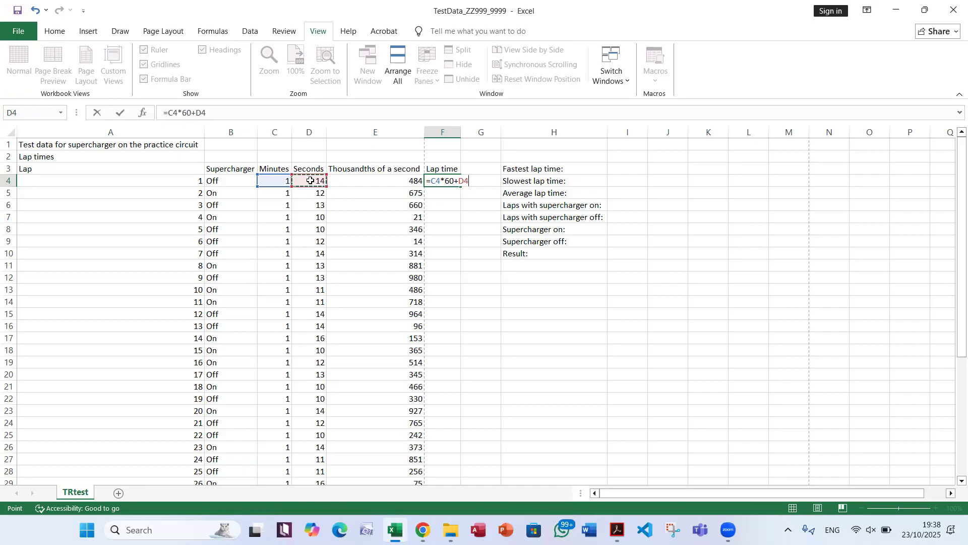
pyautogui.write('+')
pyautogui.click(364, 181)
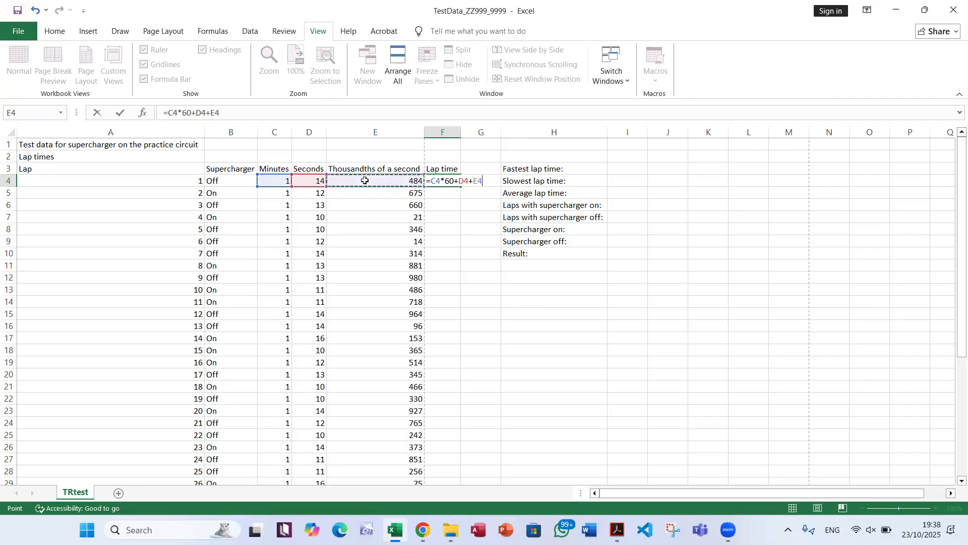
pyautogui.write('/1000')
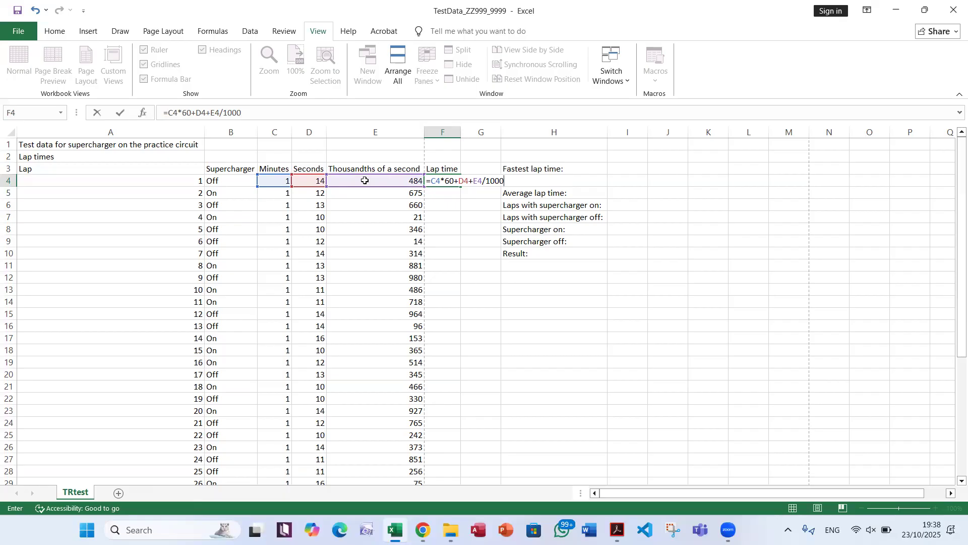
pyautogui.press('Return')
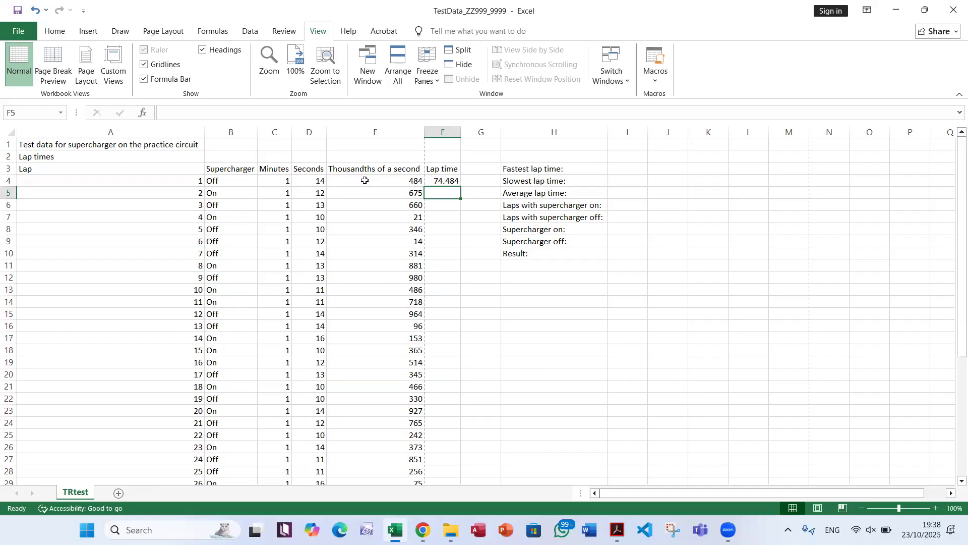
# Read question 12's decimal places and replication instructions in the exam paper and fill the lap time formula from F4 down to F43.
pyautogui.hotkey('alt', 'Tab')
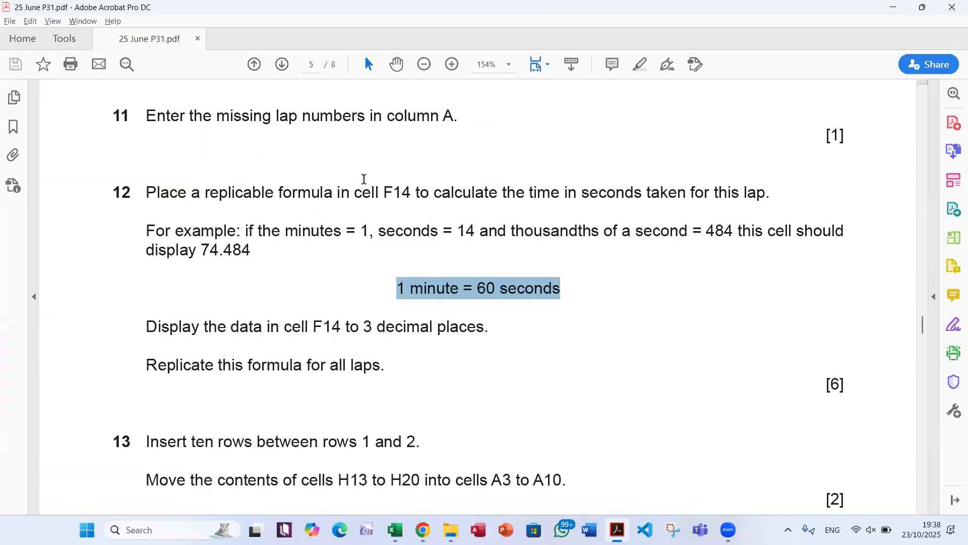
pyautogui.click(363, 323)
pyautogui.moveTo(364, 323); pyautogui.dragTo(448, 339)
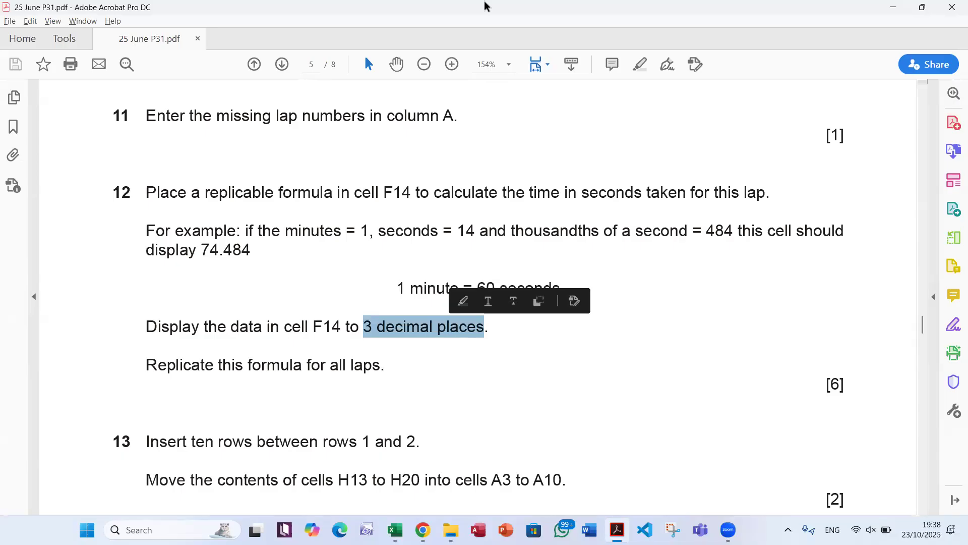
pyautogui.moveTo(146, 364); pyautogui.dragTo(353, 367)
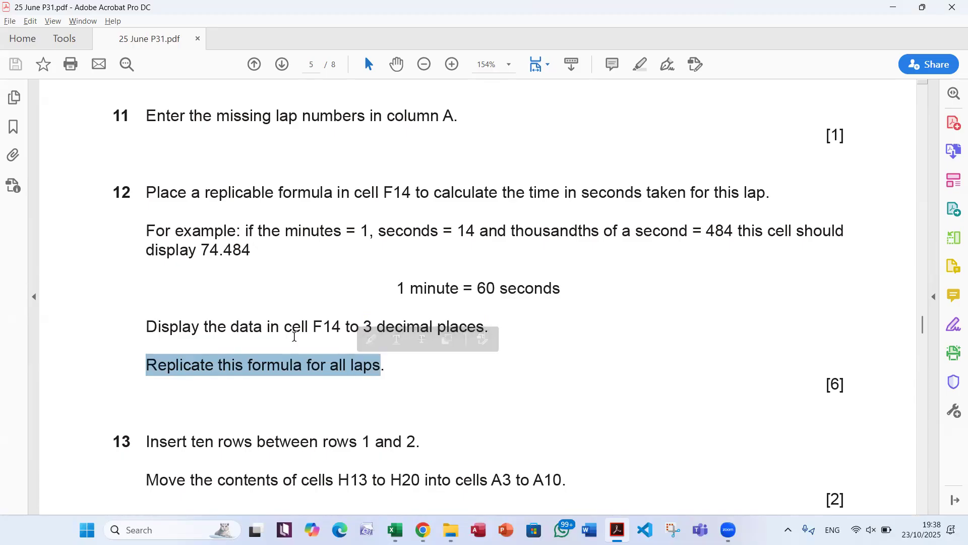
pyautogui.hotkey('alt', 'Tab')
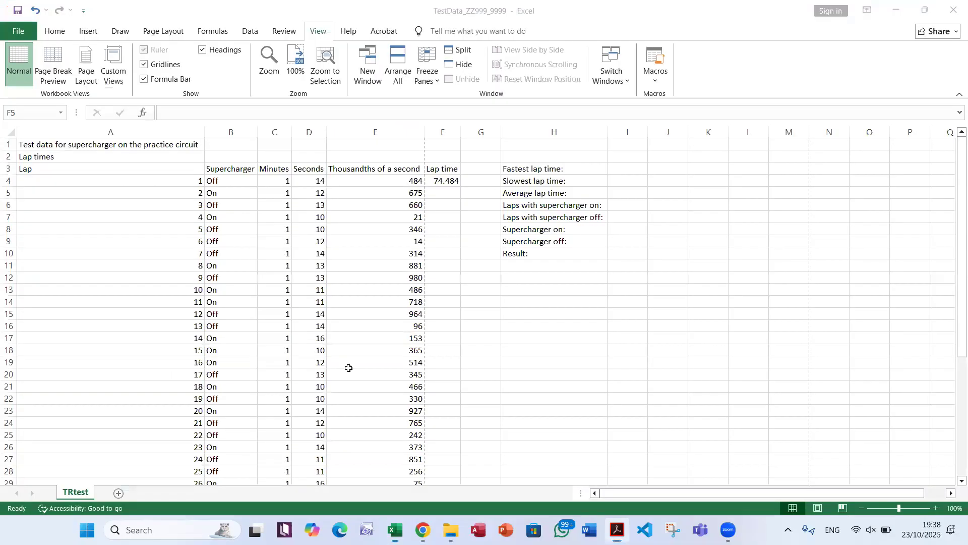
pyautogui.click(443, 180)
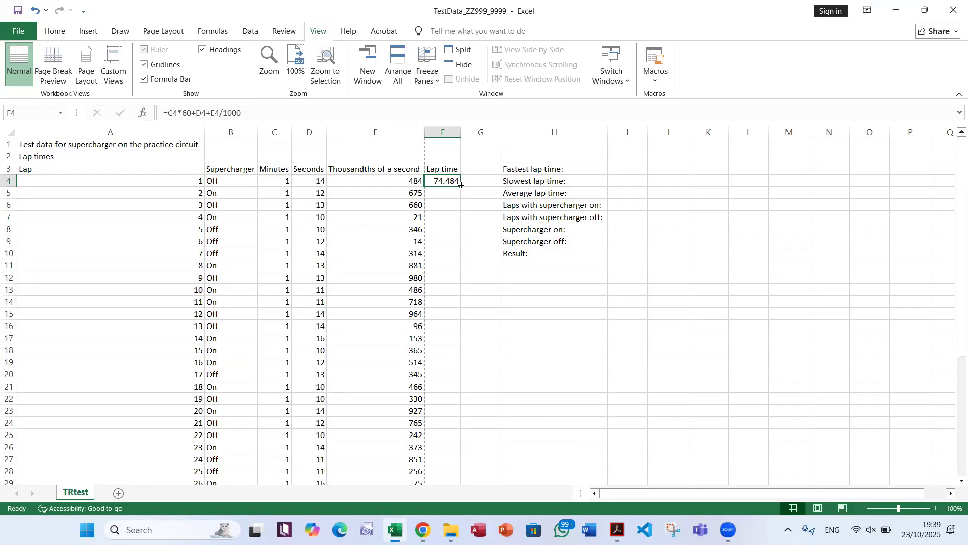
pyautogui.moveTo(463, 187); pyautogui.dragTo(443, 295)
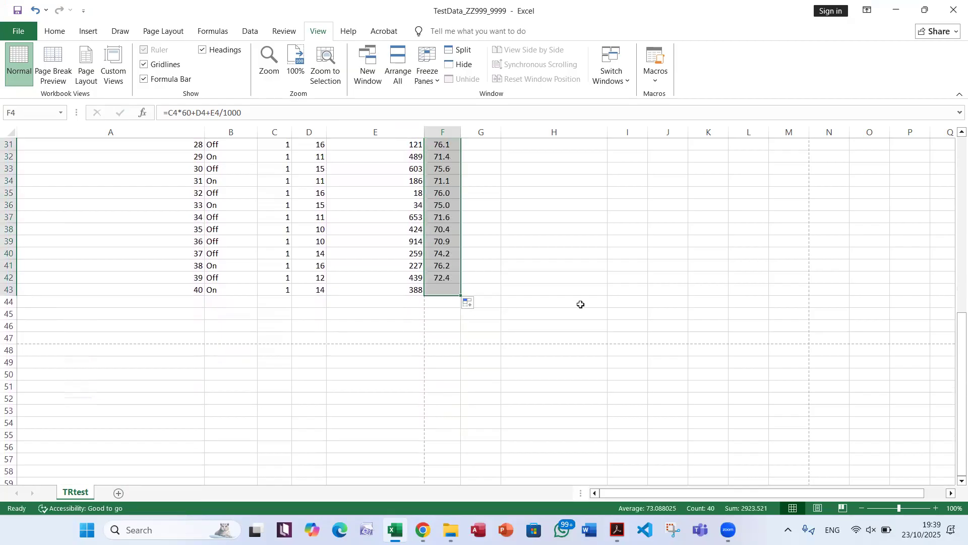
pyautogui.scroll(10, 585, 305)
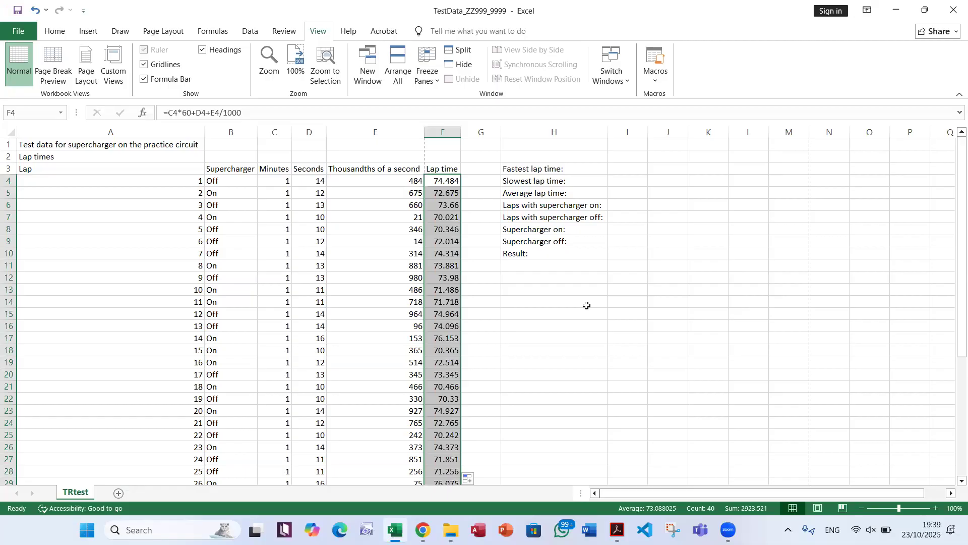
# Format the lap times in F4:F43 as Number with 3 decimal places and check them against question 12 in the exam paper.
pyautogui.hotkey('alt', 'Tab')
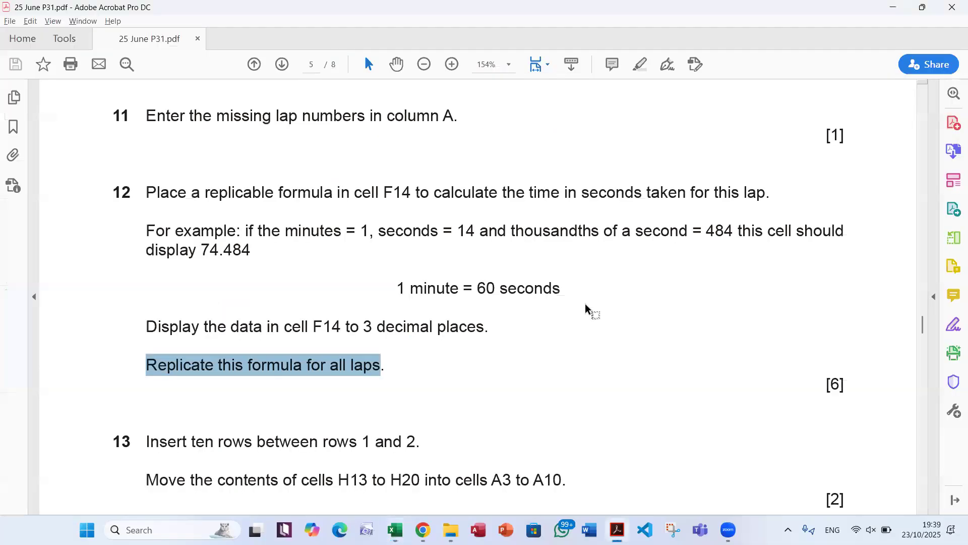
pyautogui.moveTo(147, 326); pyautogui.dragTo(462, 329)
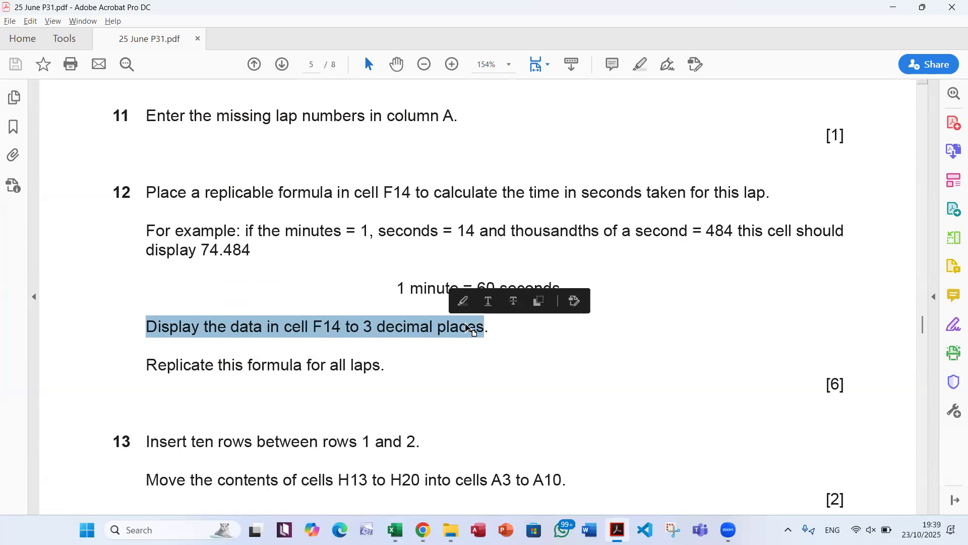
pyautogui.hotkey('alt', 'Tab')
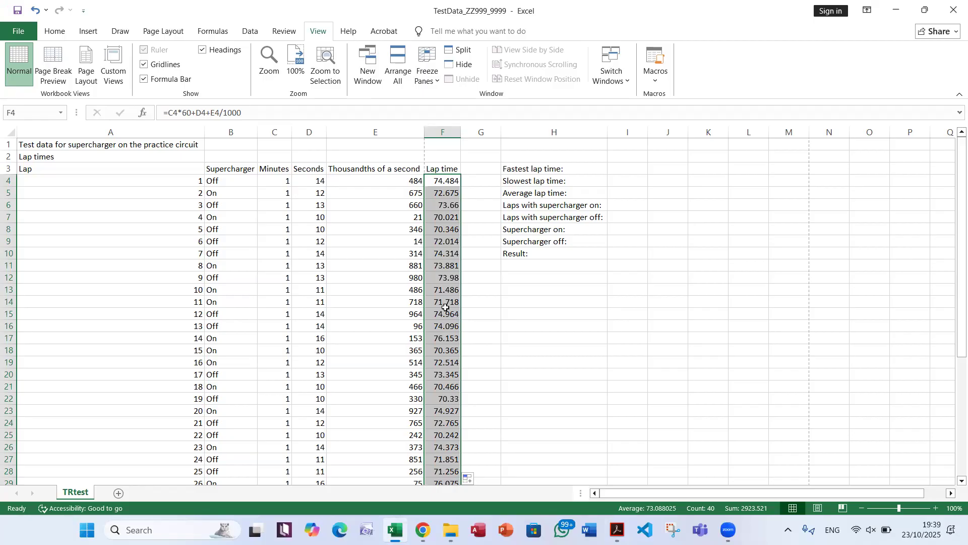
pyautogui.rightClick(438, 272)
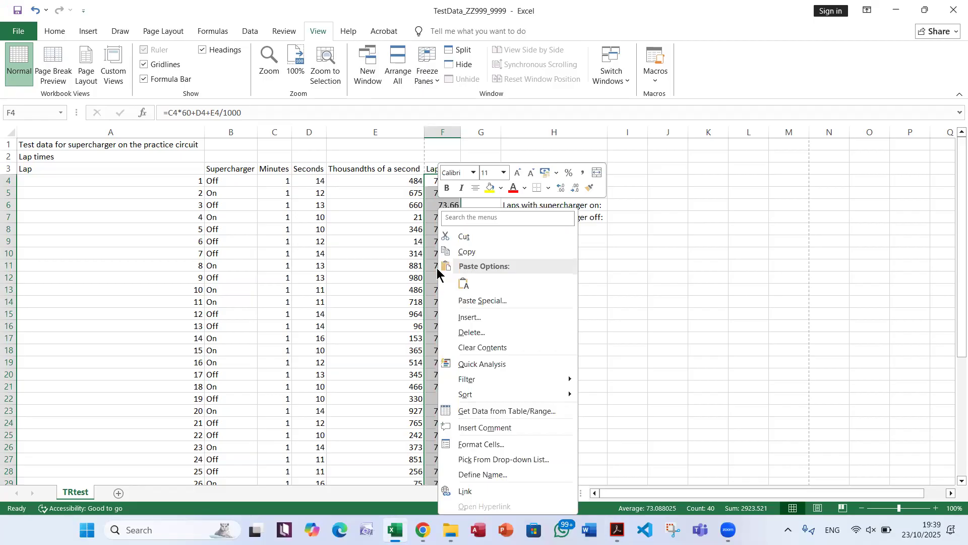
pyautogui.click(505, 447)
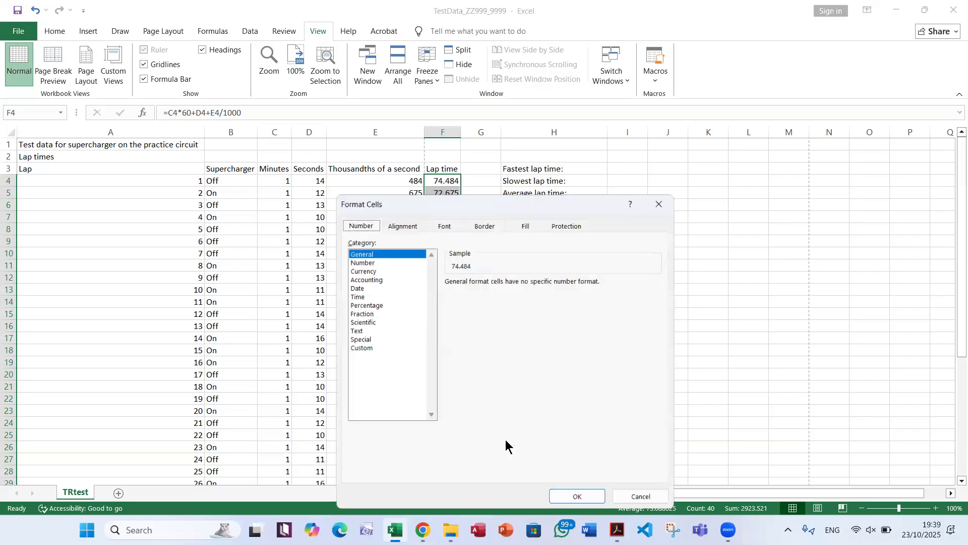
pyautogui.moveTo(481, 211); pyautogui.dragTo(508, 141)
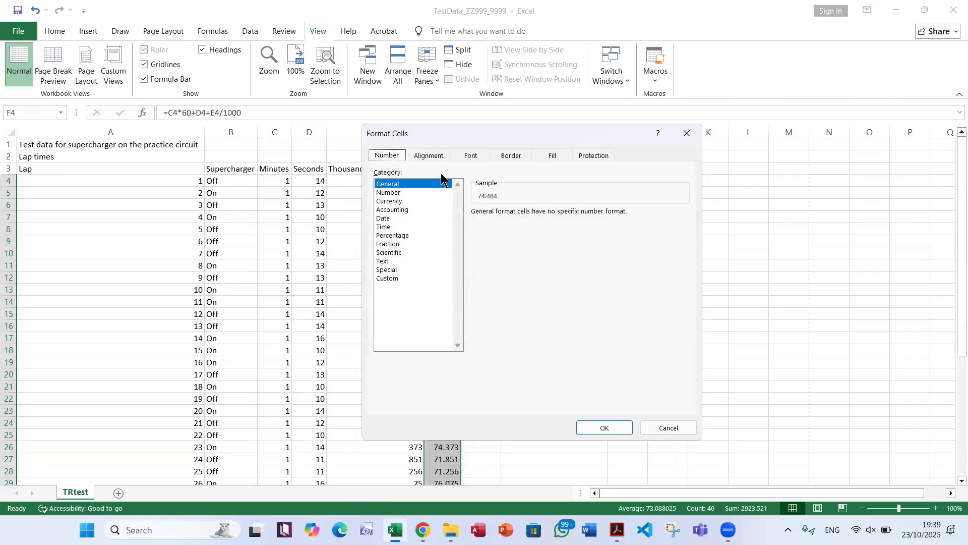
pyautogui.click(406, 193)
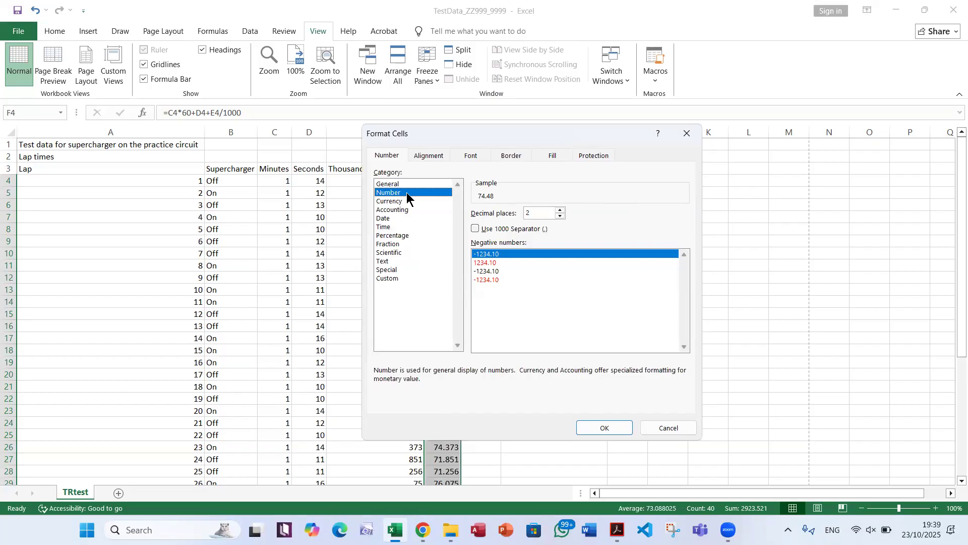
pyautogui.click(560, 210)
pyautogui.click(545, 212)
pyautogui.click(610, 421)
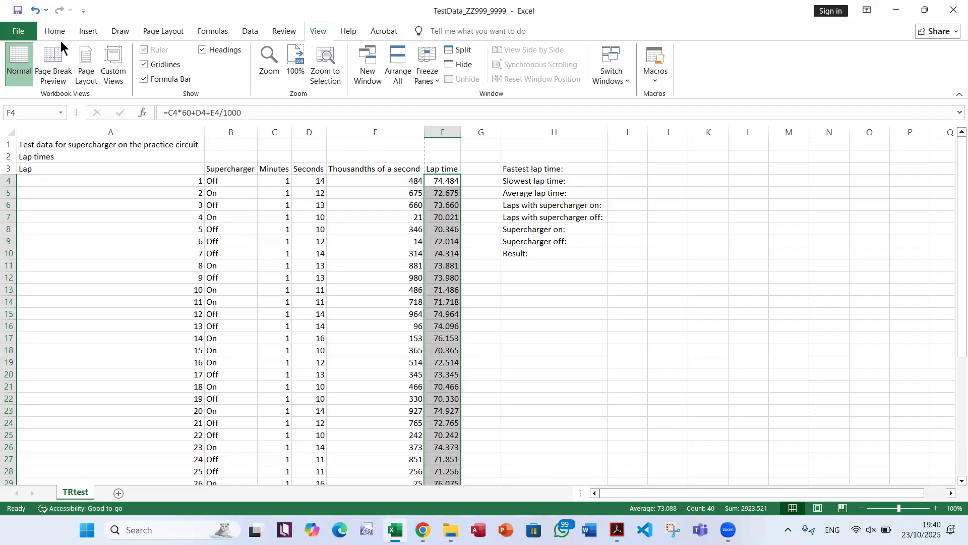
pyautogui.hotkey('alt', 'Tab')
pyautogui.moveTo(201, 251); pyautogui.dragTo(252, 251)
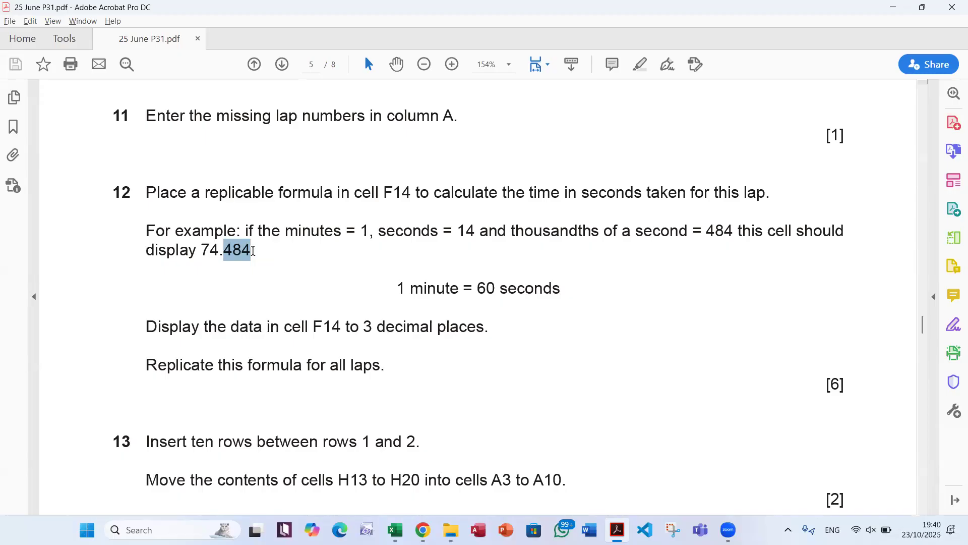
# Read question 13 in the exam paper and insert ten blank rows between rows 1 and 2 of the Excel worksheet.
pyautogui.scroll(-5, 253, 251)
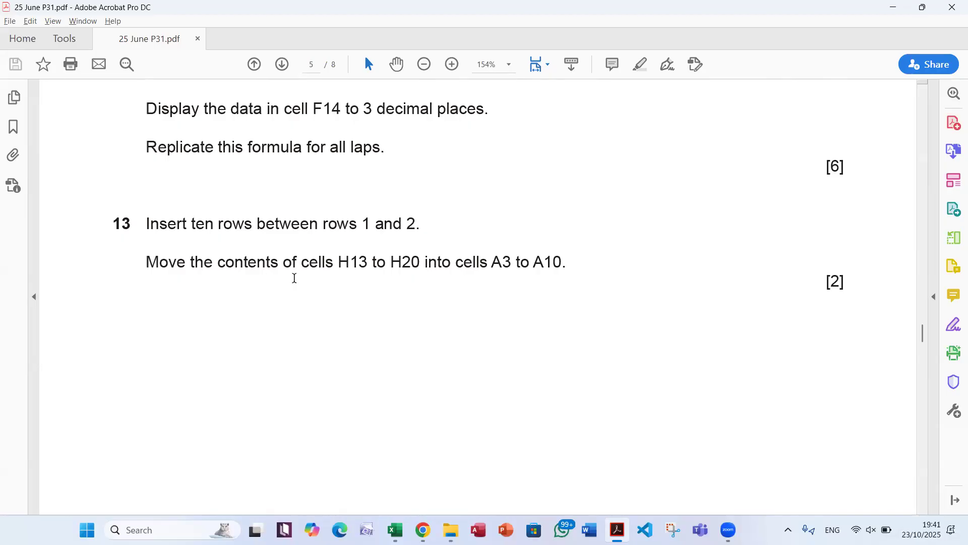
pyautogui.hotkey('alt', 'Tab')
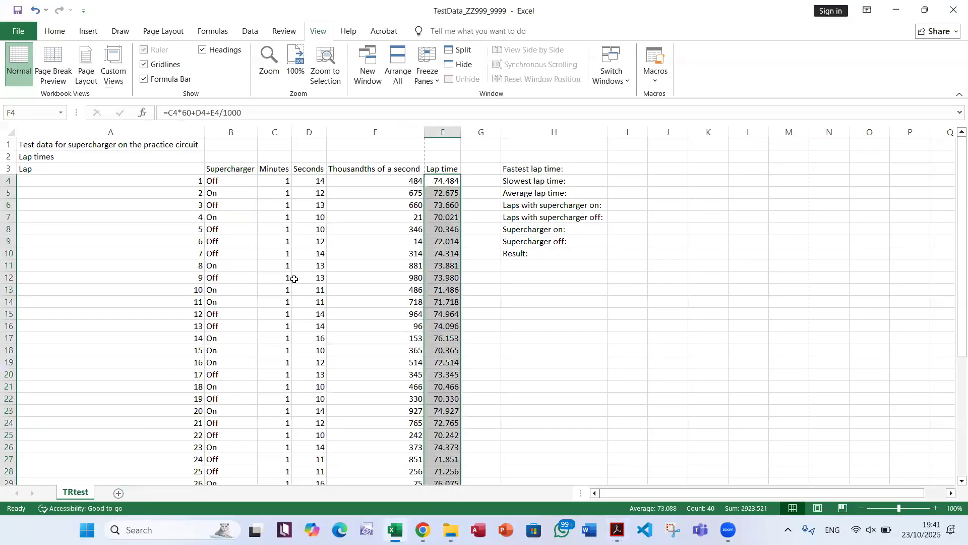
pyautogui.rightClick(7, 156)
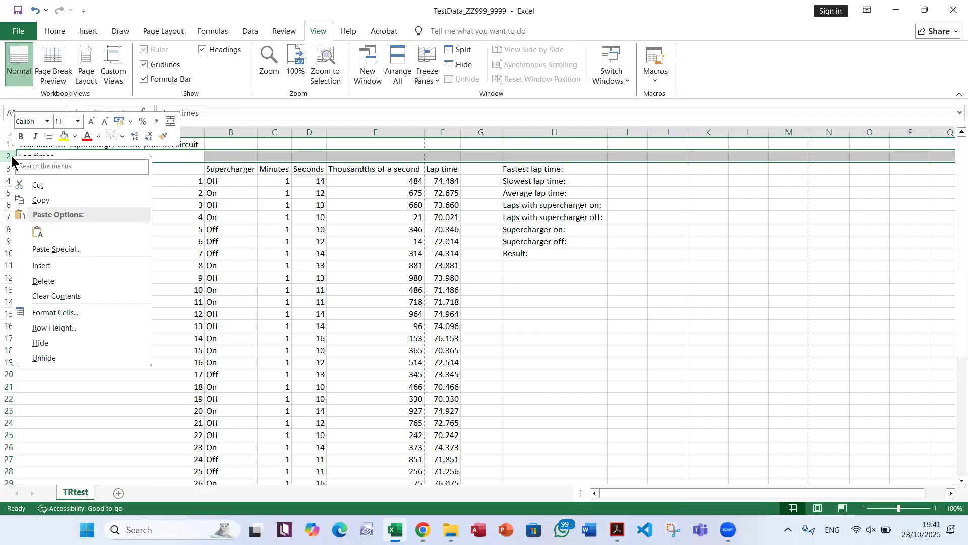
pyautogui.click(53, 265)
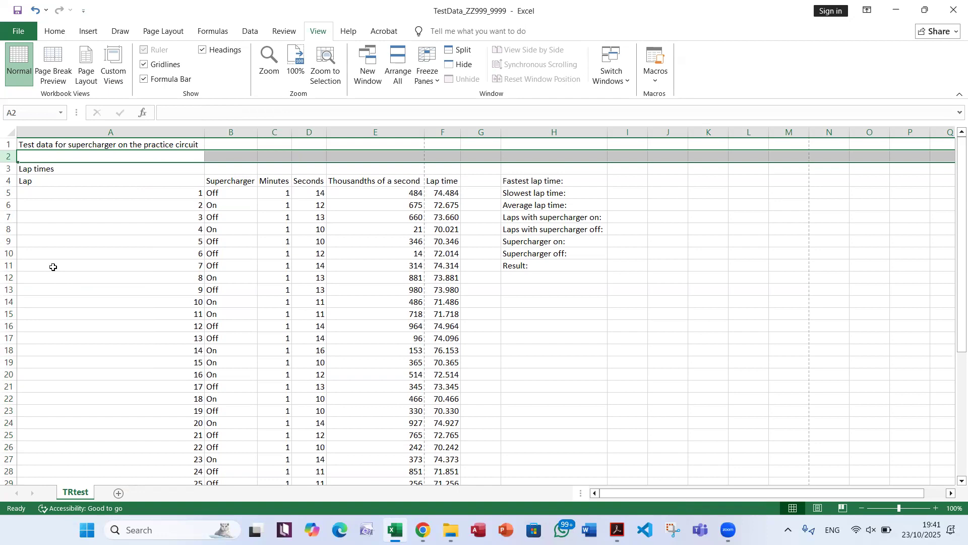
pyautogui.rightClick(8, 157)
pyautogui.click(50, 264)
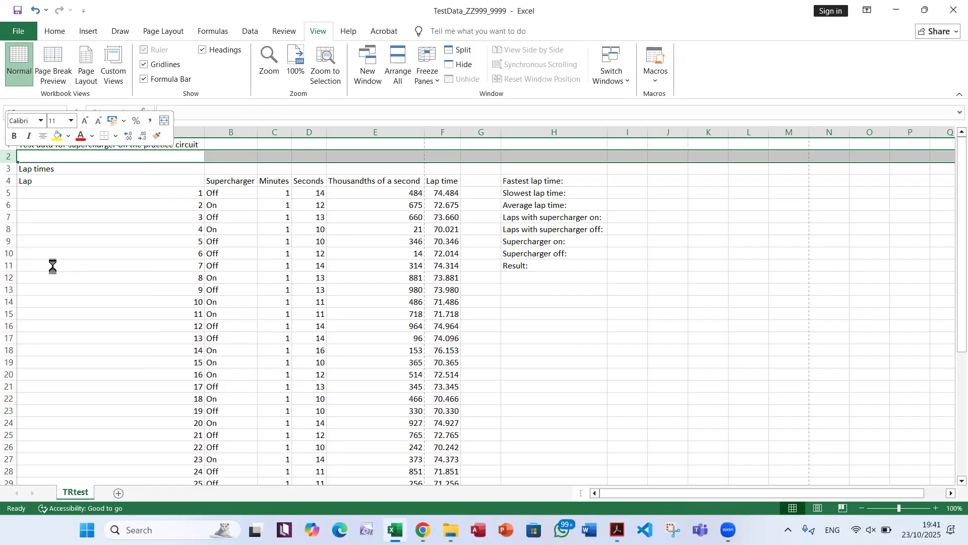
pyautogui.rightClick(6, 158)
pyautogui.click(39, 265)
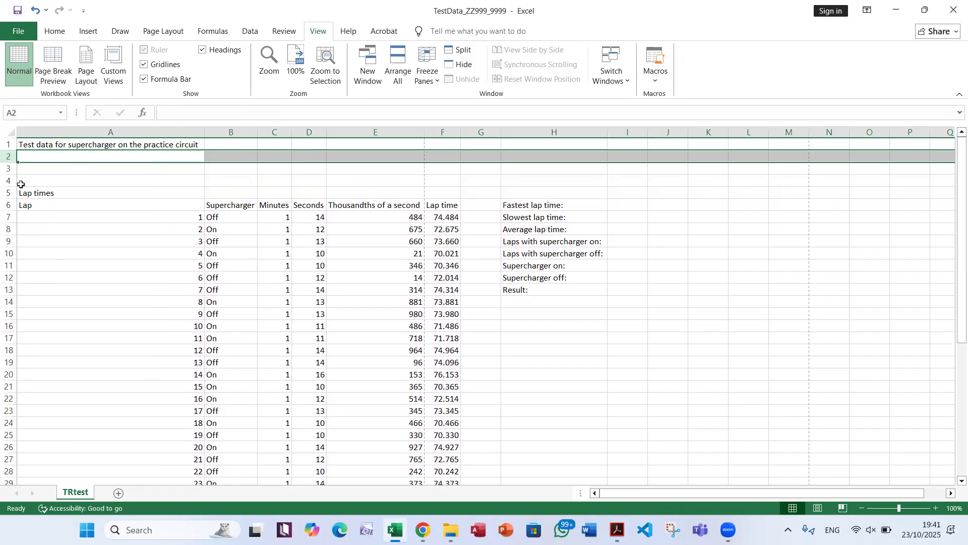
pyautogui.rightClick(7, 159)
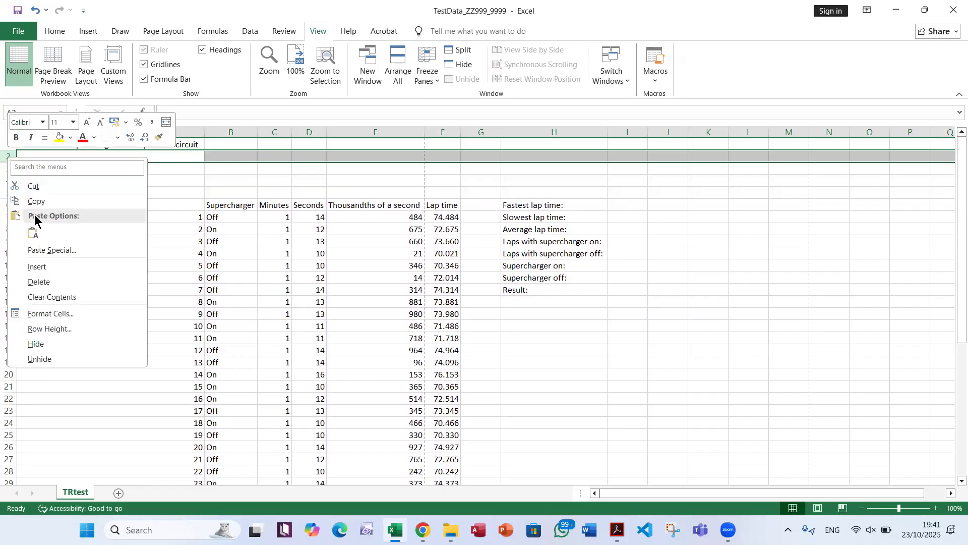
pyautogui.click(50, 263)
pyautogui.rightClick(7, 157)
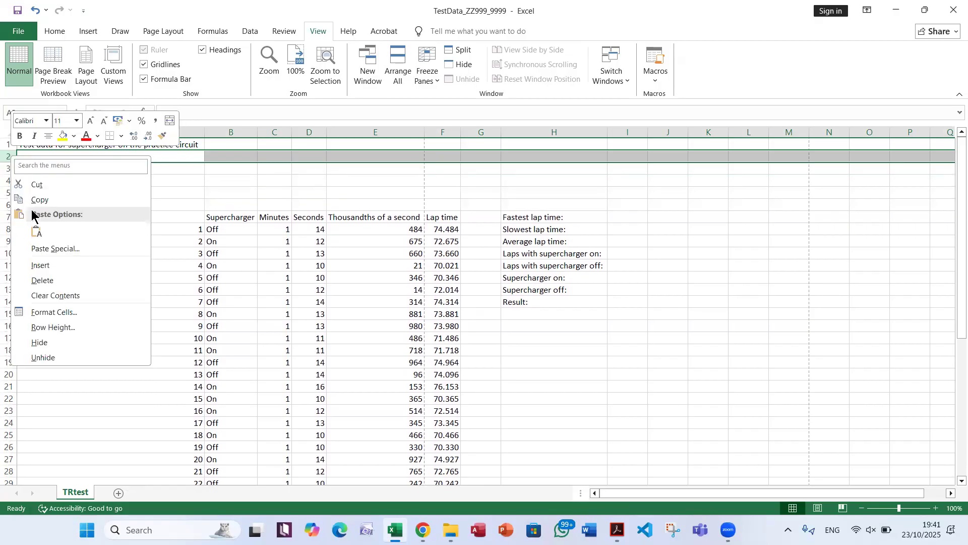
pyautogui.click(40, 265)
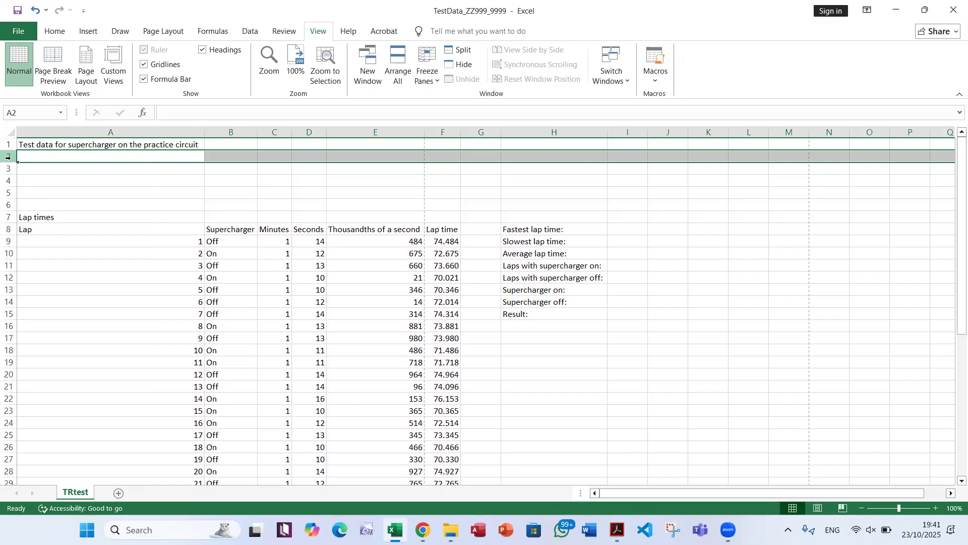
pyautogui.rightClick(8, 160)
pyautogui.click(54, 267)
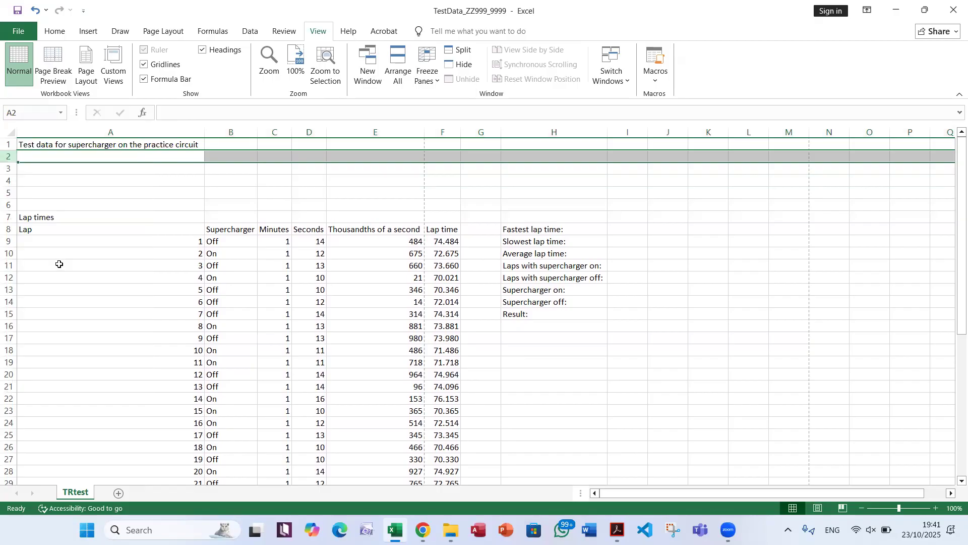
pyautogui.rightClick(8, 157)
pyautogui.click(41, 267)
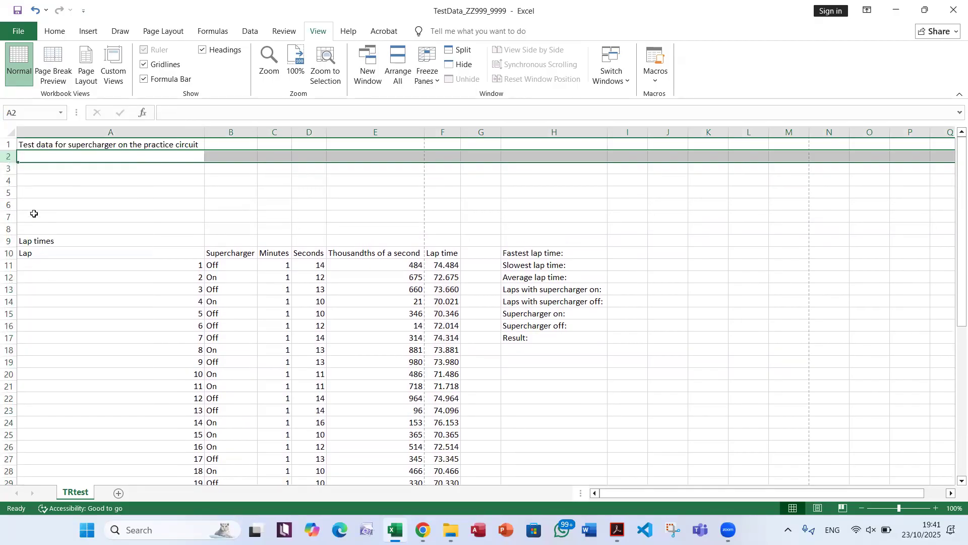
pyautogui.rightClick(8, 159)
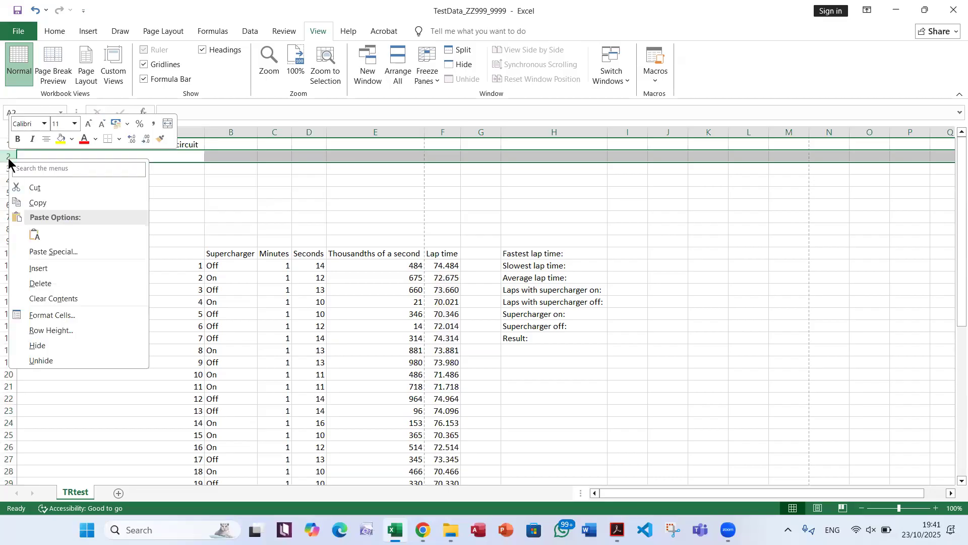
pyautogui.click(40, 269)
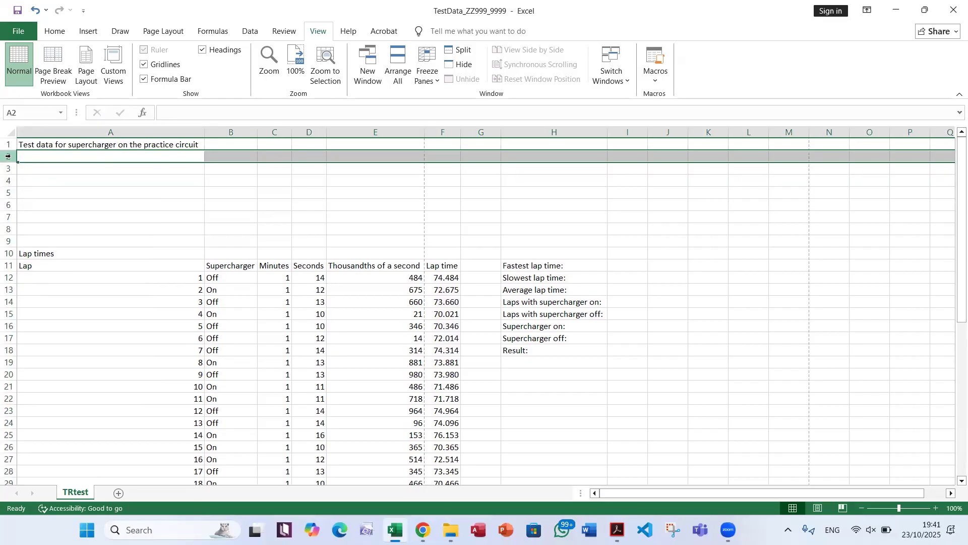
pyautogui.rightClick(8, 157)
pyautogui.click(64, 266)
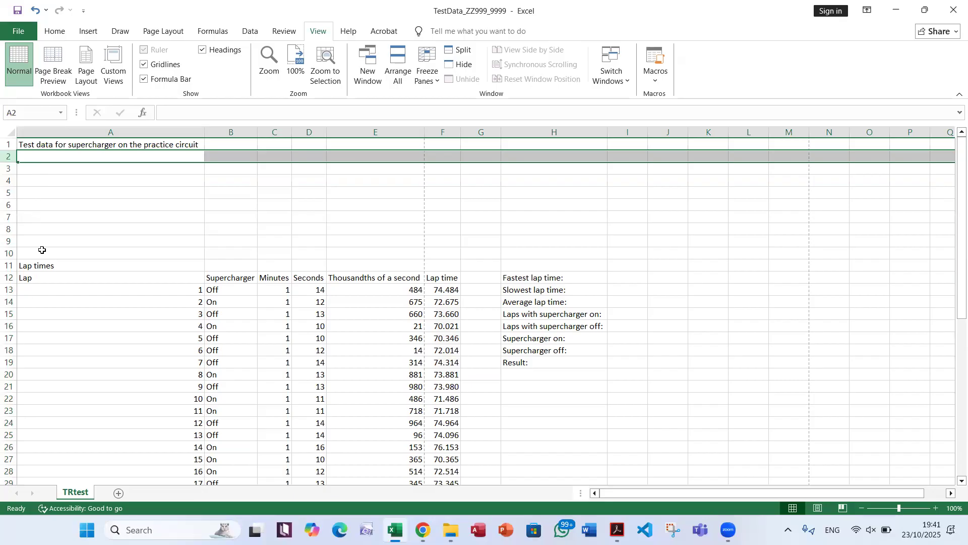
pyautogui.rightClick(8, 157)
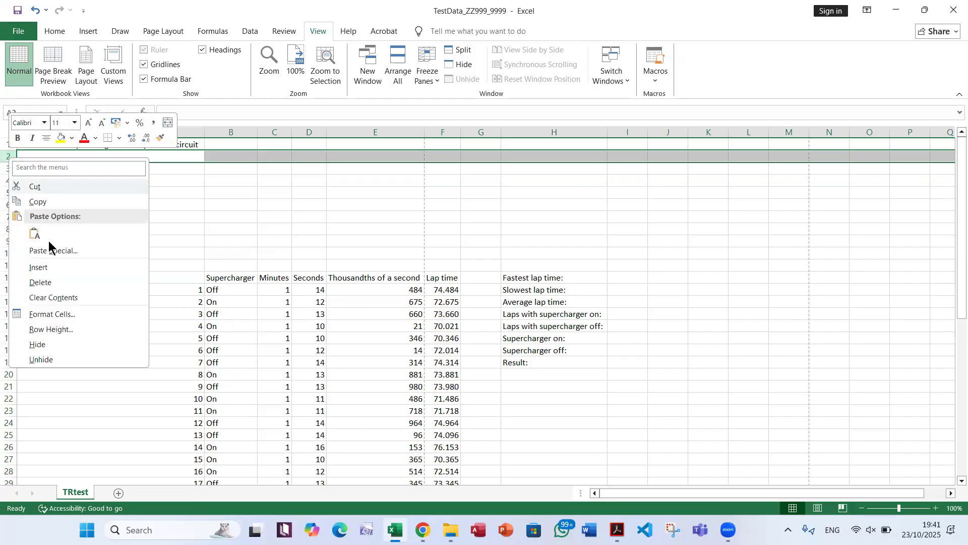
pyautogui.click(61, 266)
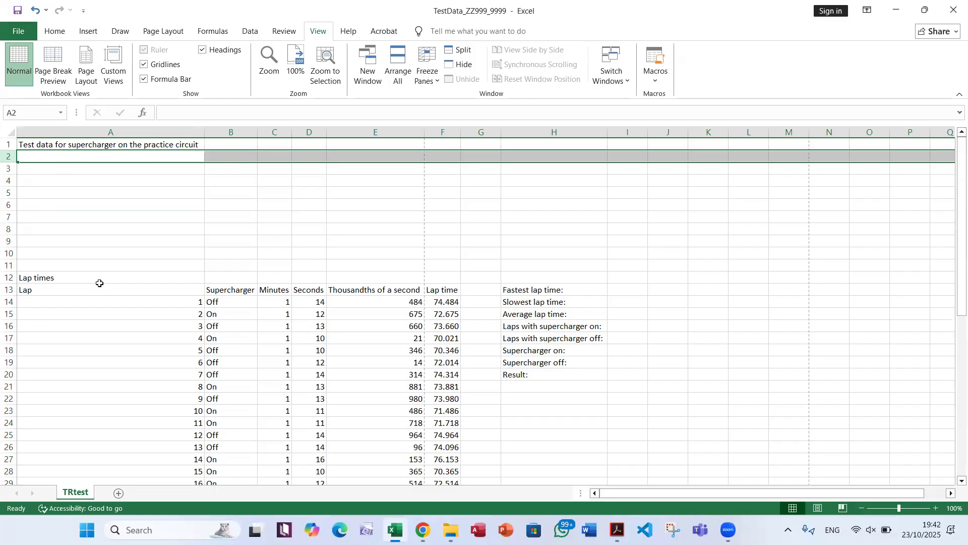
# Check question 13's move instruction in the exam paper and move the summary labels from H13:H20 to A3:A10.
pyautogui.hotkey('alt', 'Tab')
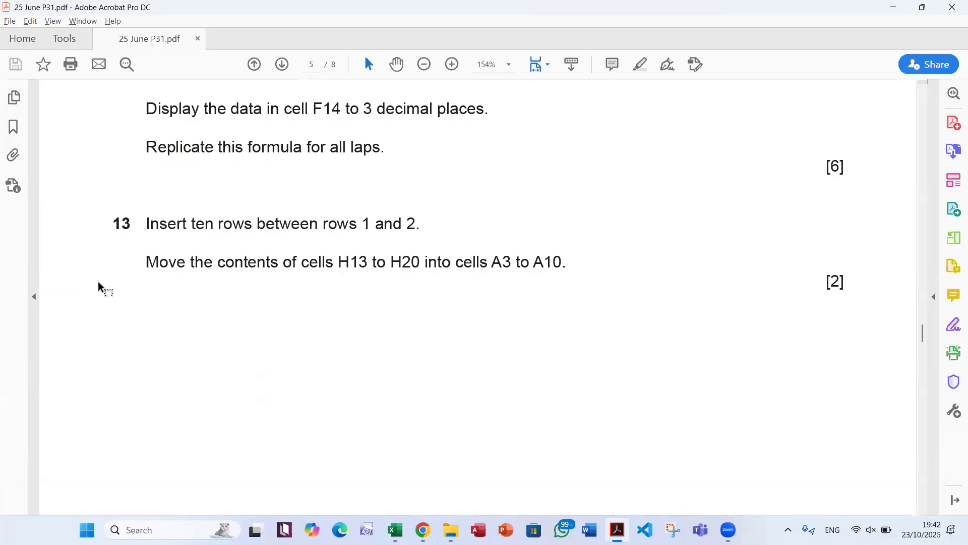
pyautogui.hotkey('alt', 'Tab')
pyautogui.hotkey('shift', 'space')
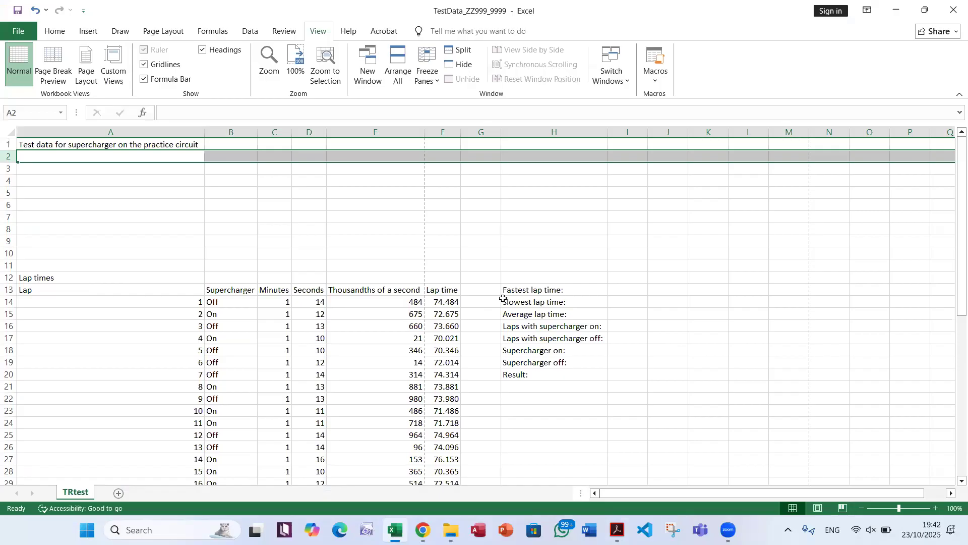
pyautogui.moveTo(516, 291); pyautogui.dragTo(545, 372)
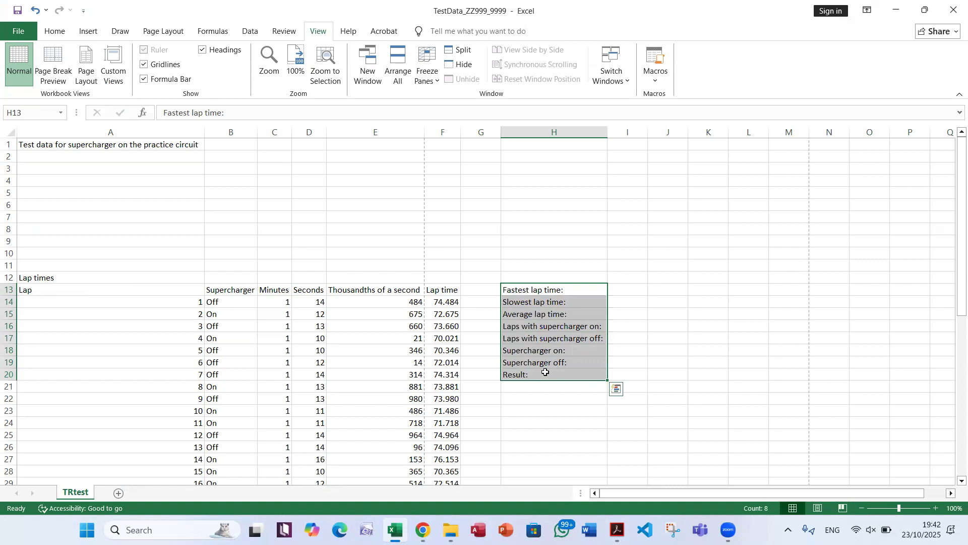
pyautogui.click(49, 30)
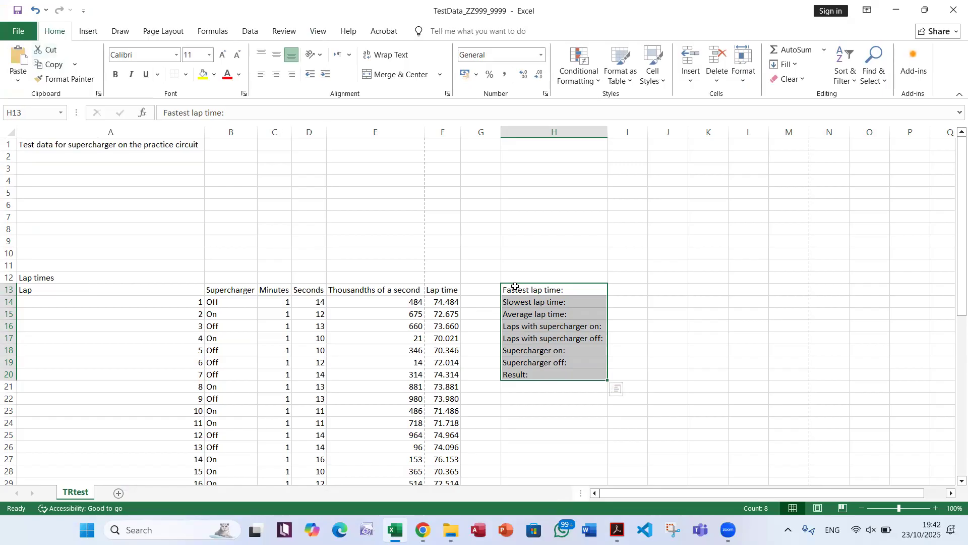
pyautogui.click(48, 52)
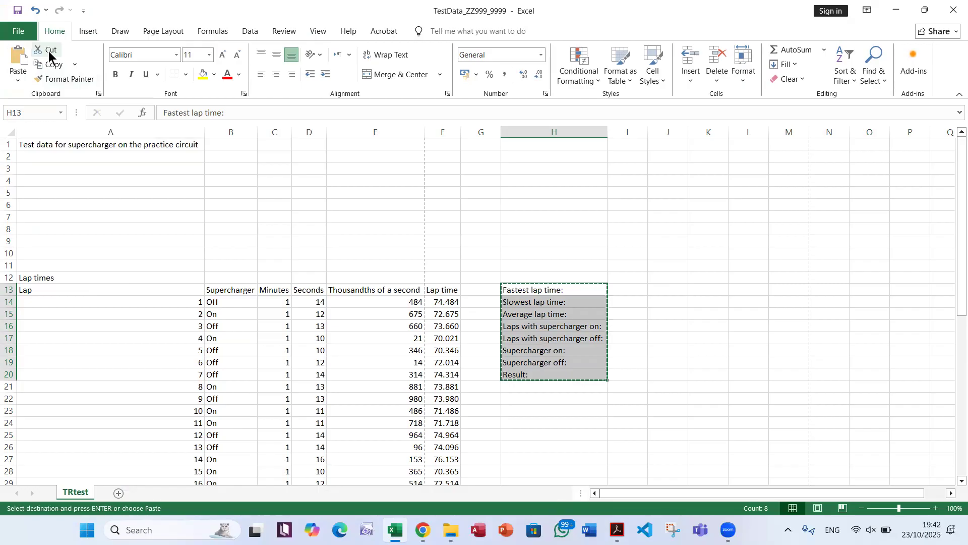
pyautogui.click(42, 170)
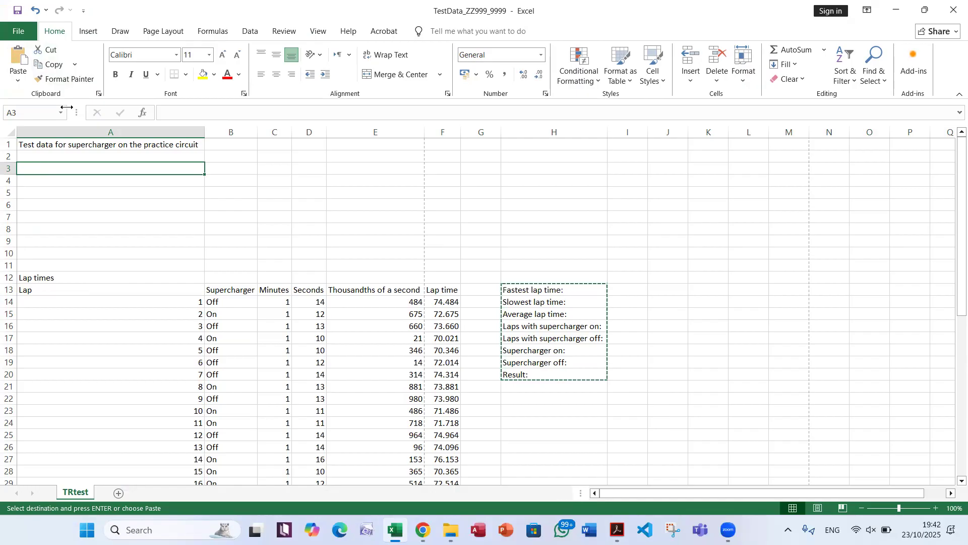
pyautogui.click(19, 60)
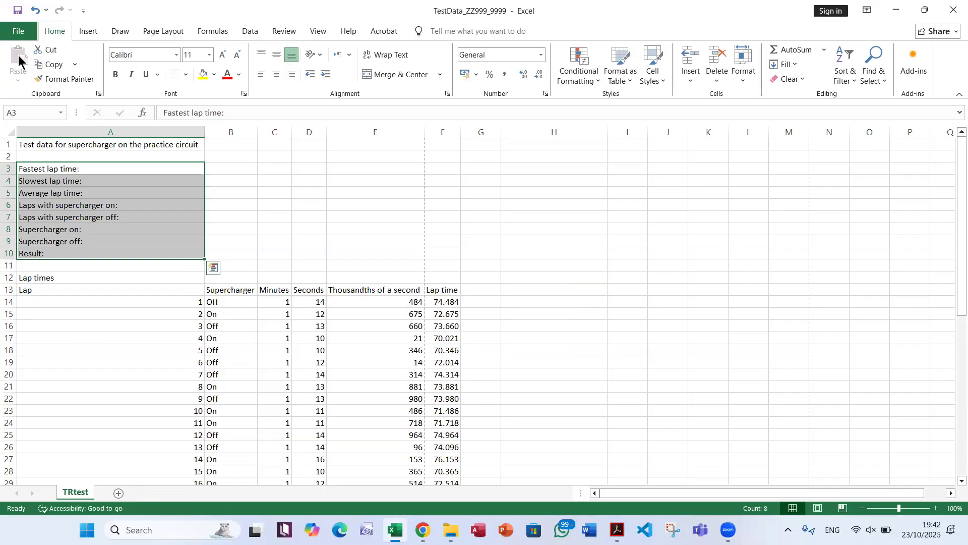
# Recheck question 13, and study question 14's merging and formatting instructions and its sample layout in the exam paper.
pyautogui.hotkey('alt', 'Tab')
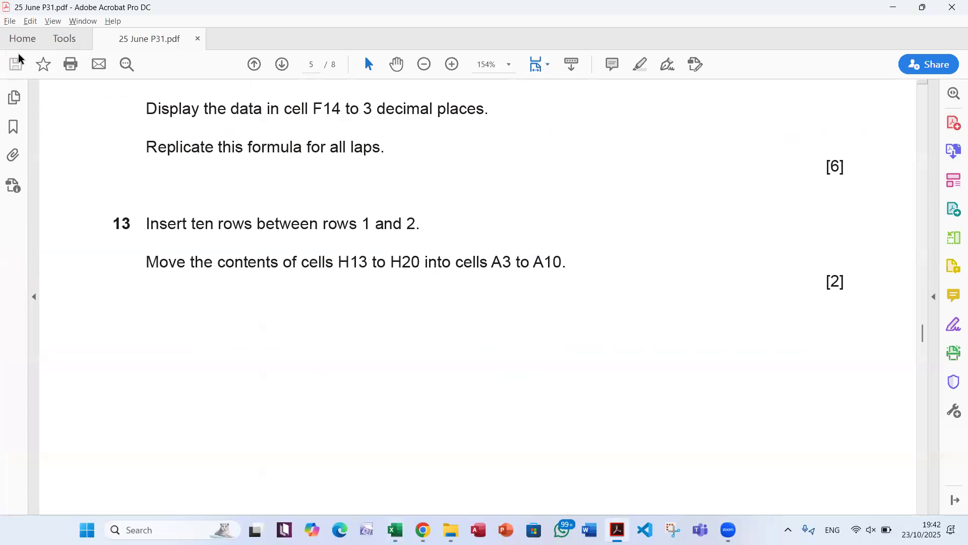
pyautogui.hotkey('alt', 'Tab')
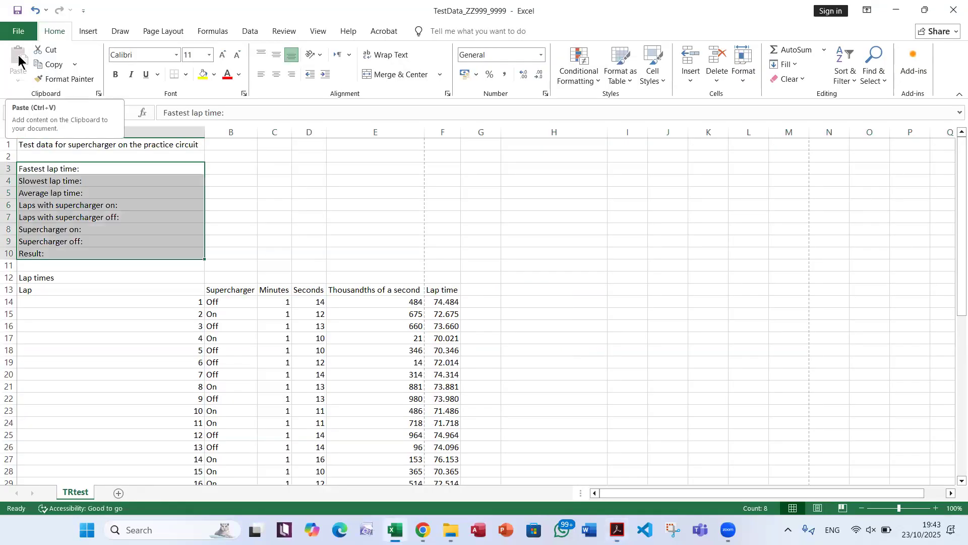
pyautogui.hotkey('alt', 'Tab')
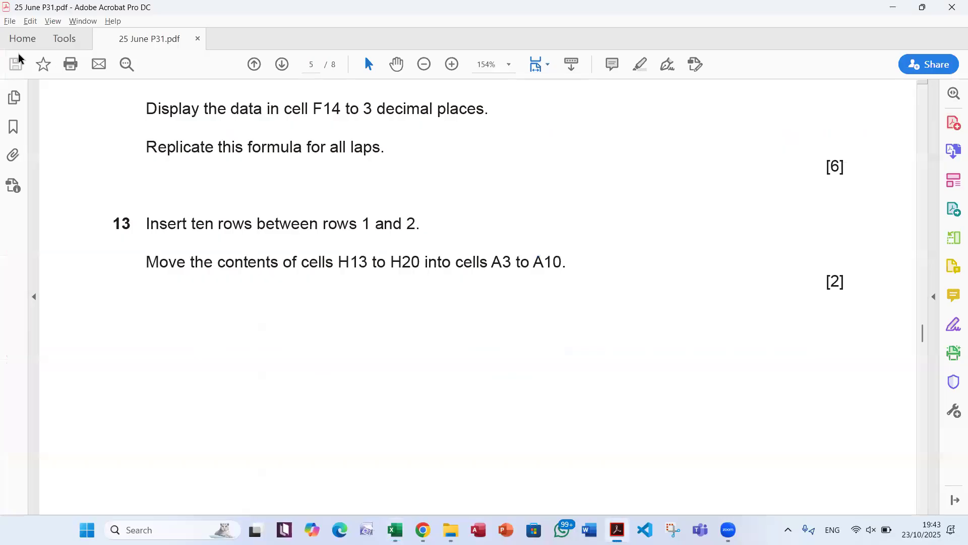
pyautogui.scroll(-10, 113, 171)
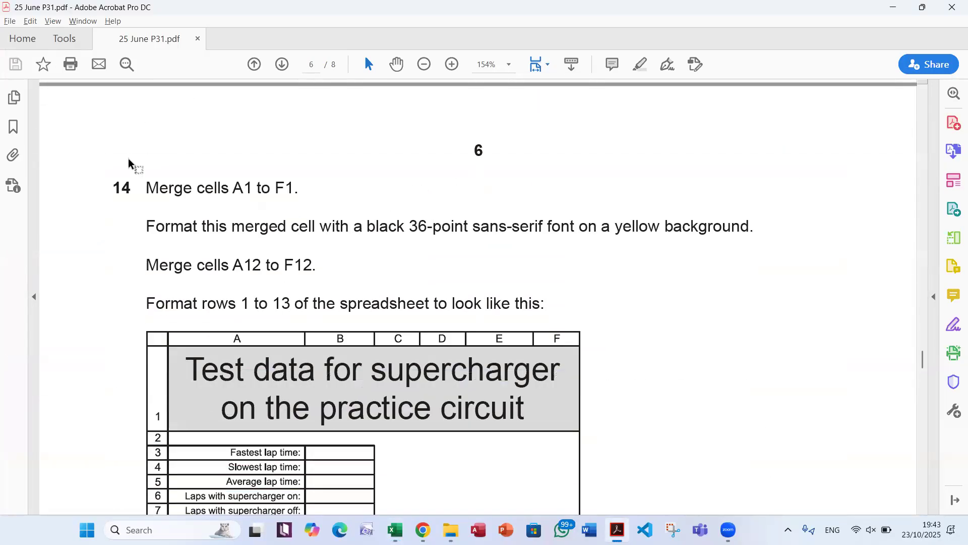
pyautogui.scroll(-3, 128, 158)
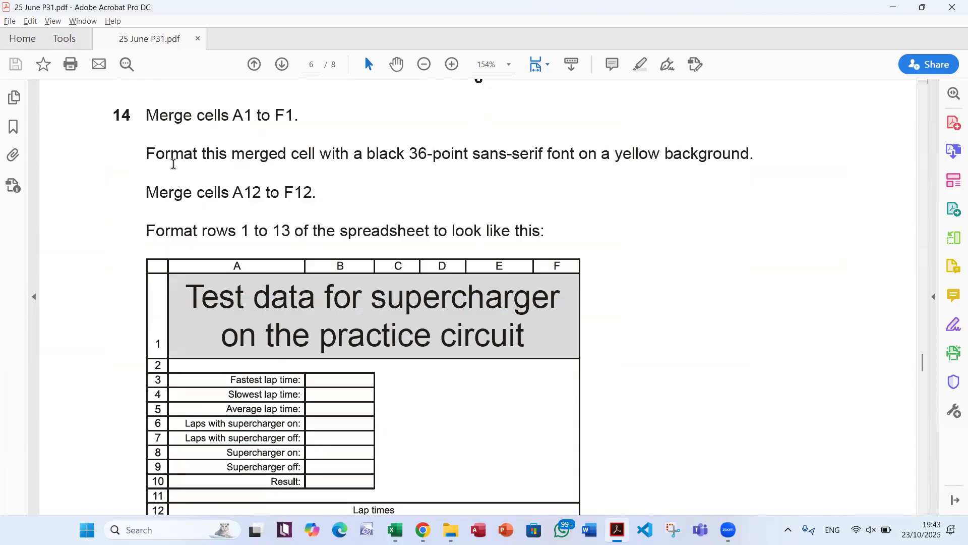
pyautogui.scroll(-6, 231, 219)
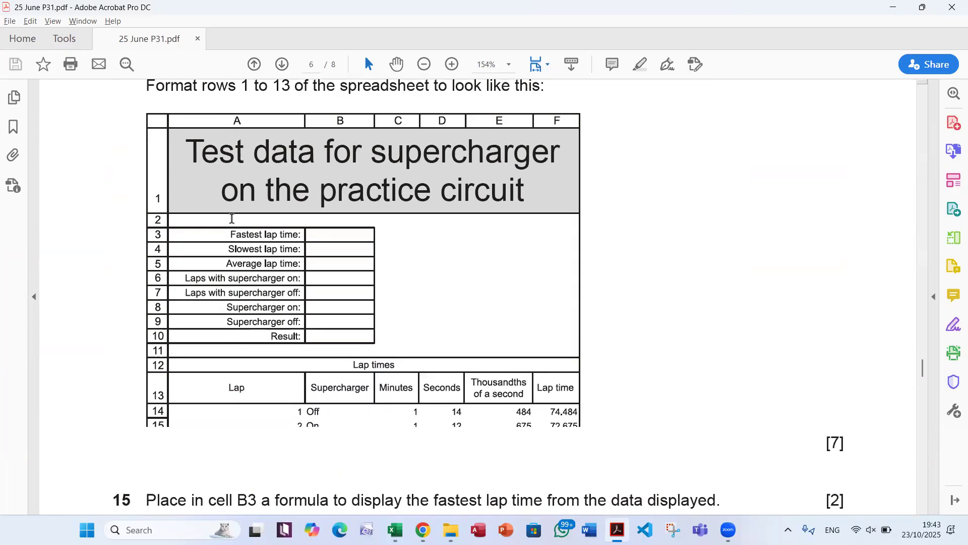
pyautogui.scroll(5, 231, 219)
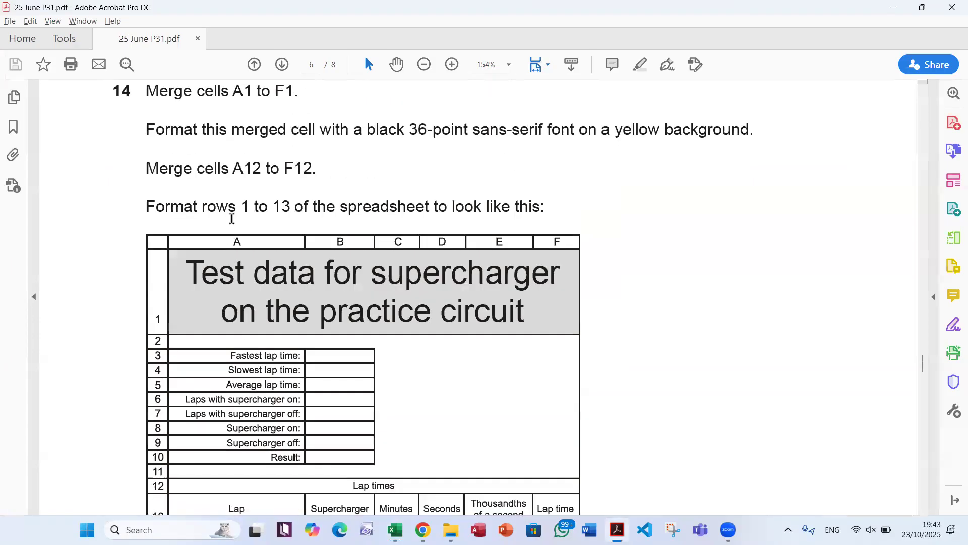
pyautogui.scroll(1, 232, 219)
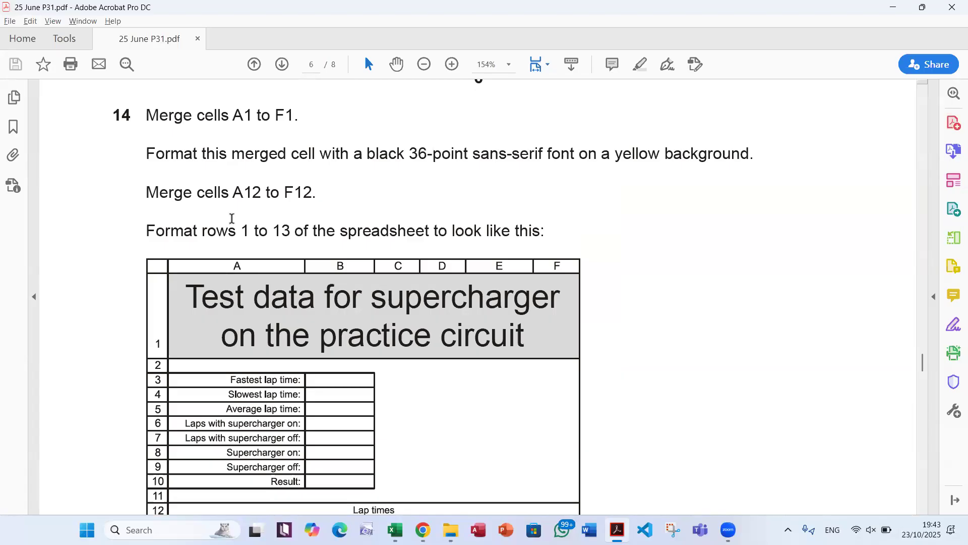
# Merge and center the title across cells A1 to F1 in Excel and return to question 14 in the exam paper.
pyautogui.hotkey('alt', 'Tab')
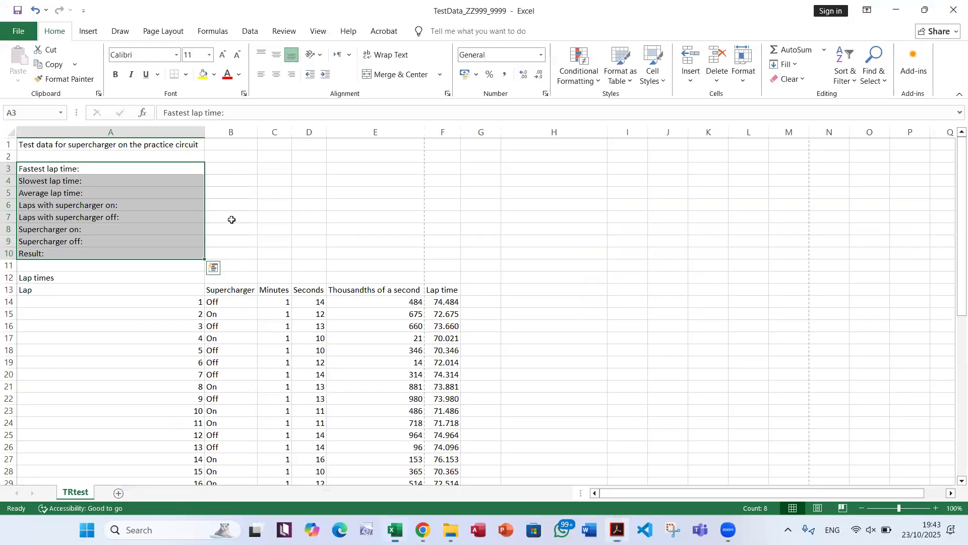
pyautogui.click(97, 145)
pyautogui.moveTo(97, 145); pyautogui.dragTo(442, 140)
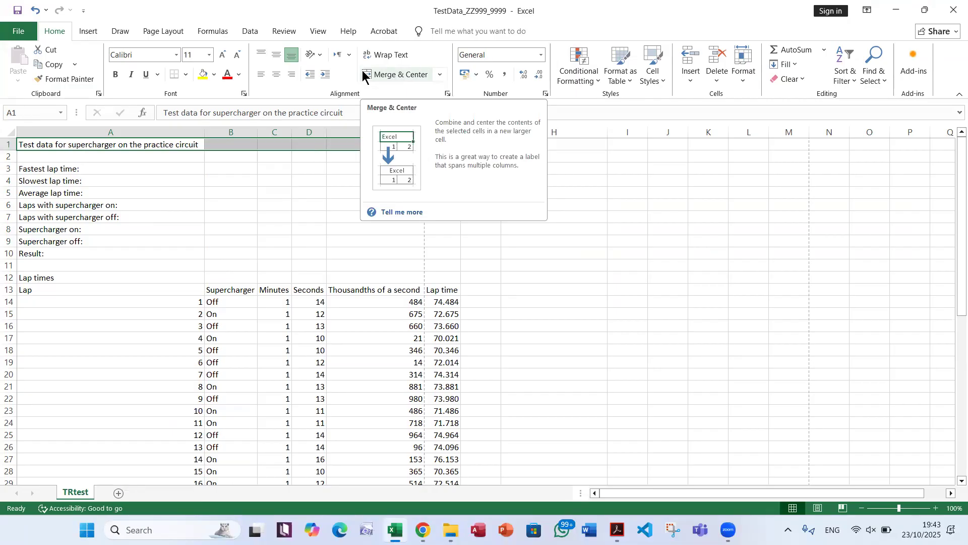
pyautogui.click(396, 74)
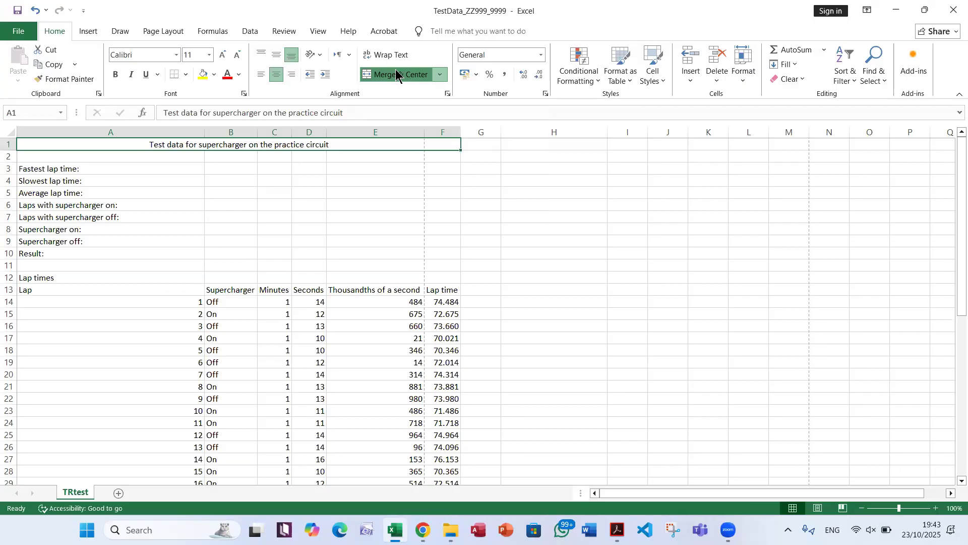
pyautogui.hotkey('alt', 'Tab')
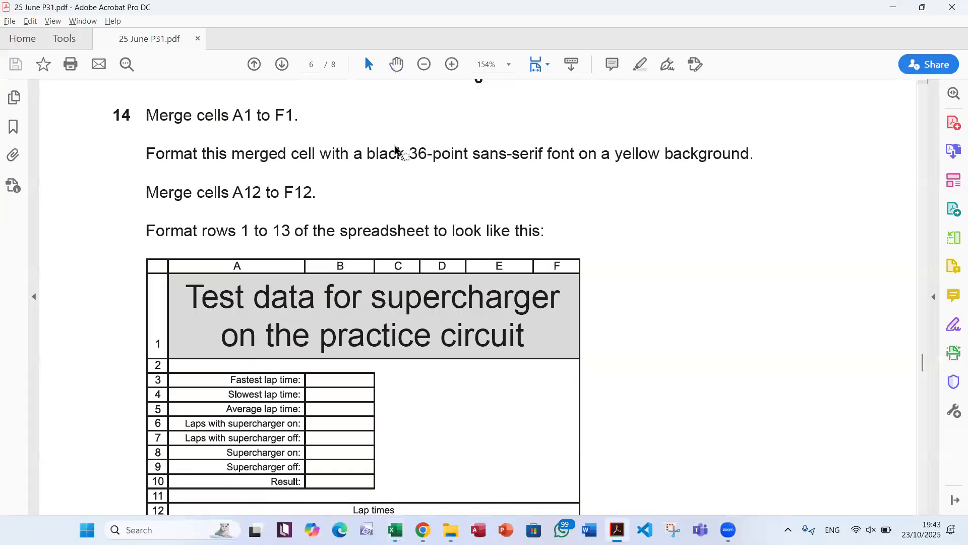
# Check the title font size required by question 14 in the exam paper and set the merged title to 36 points in Excel.
pyautogui.hotkey('alt', 'Tab')
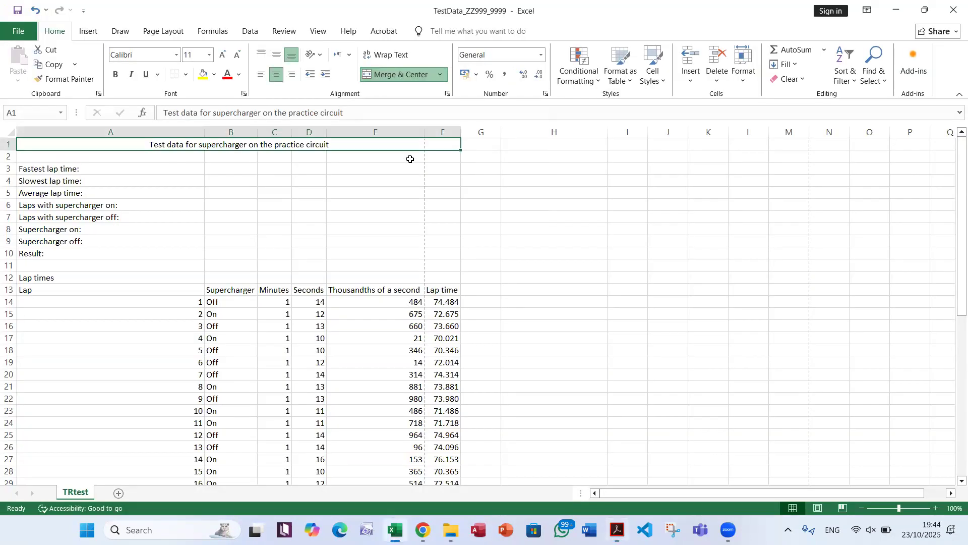
pyautogui.hotkey('alt', 'Tab')
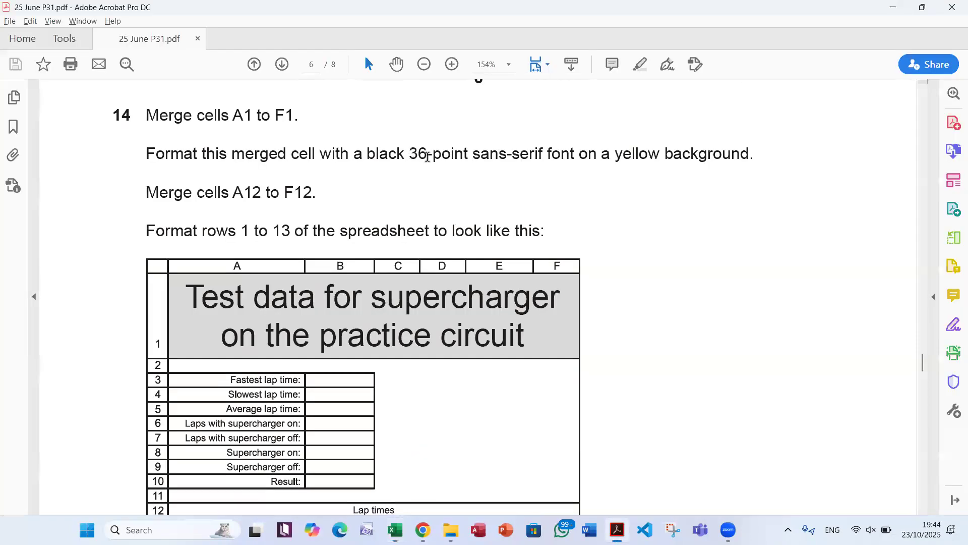
pyautogui.hotkey('alt', 'Tab')
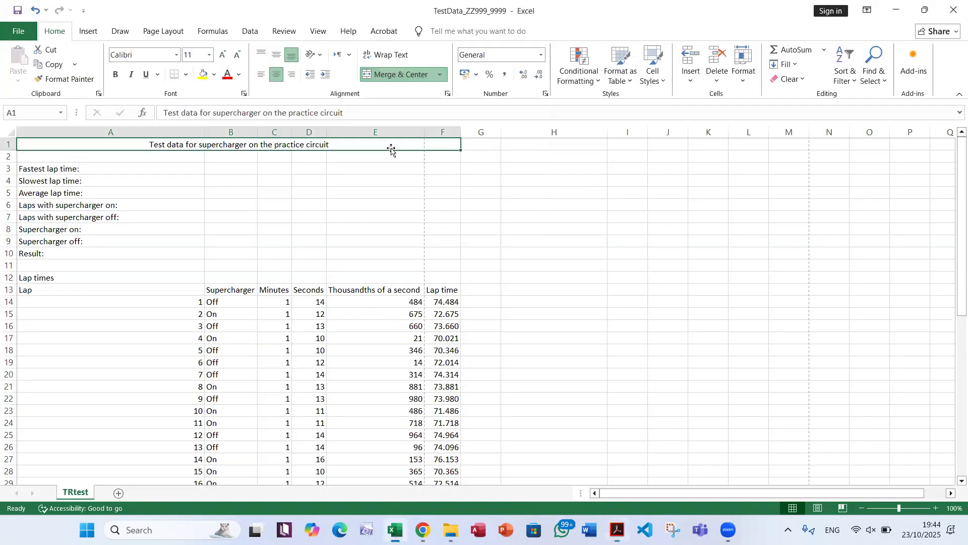
pyautogui.click(210, 55)
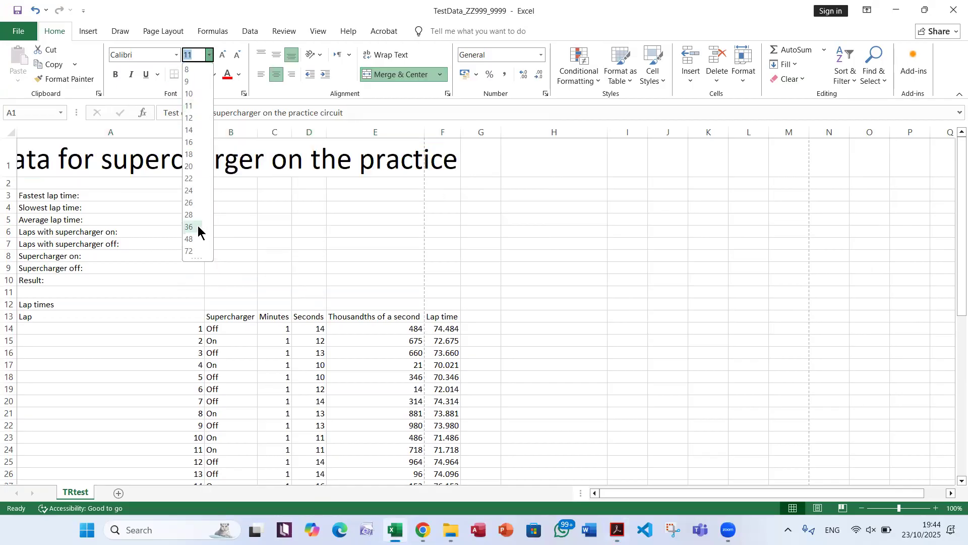
pyautogui.click(197, 226)
# Check the sans-serif requirement in the exam paper and change the merged title's font to Arial in Excel.
pyautogui.hotkey('alt', 'Tab')
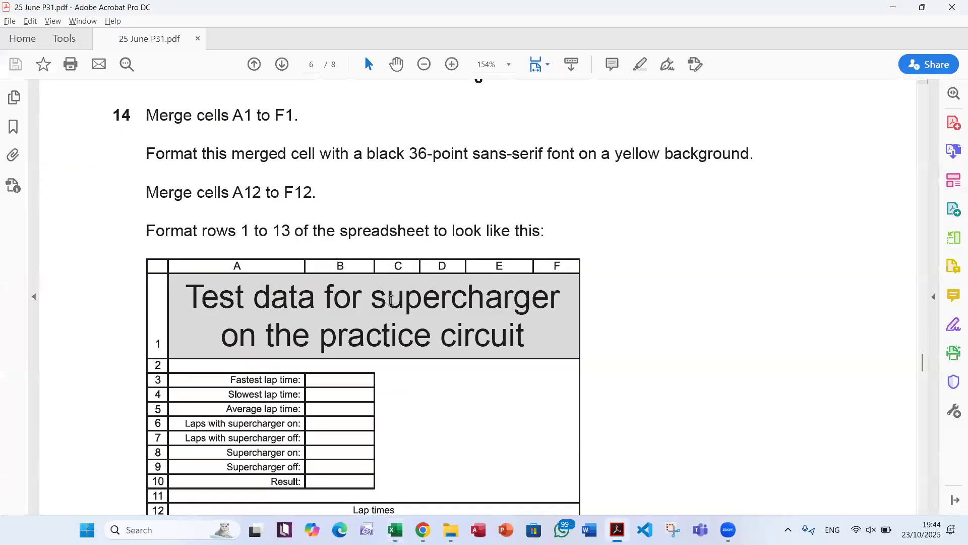
pyautogui.moveTo(472, 154); pyautogui.dragTo(549, 157)
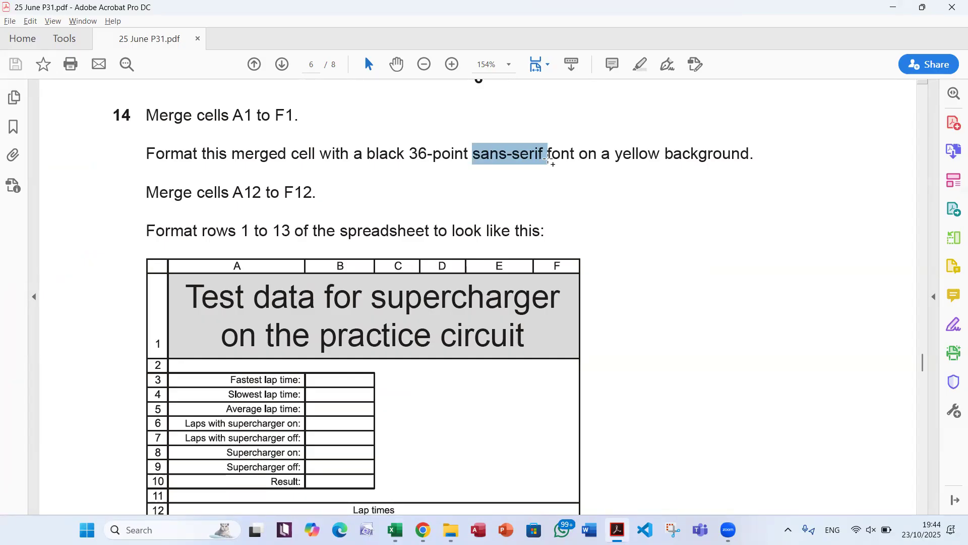
pyautogui.hotkey('alt', 'Tab')
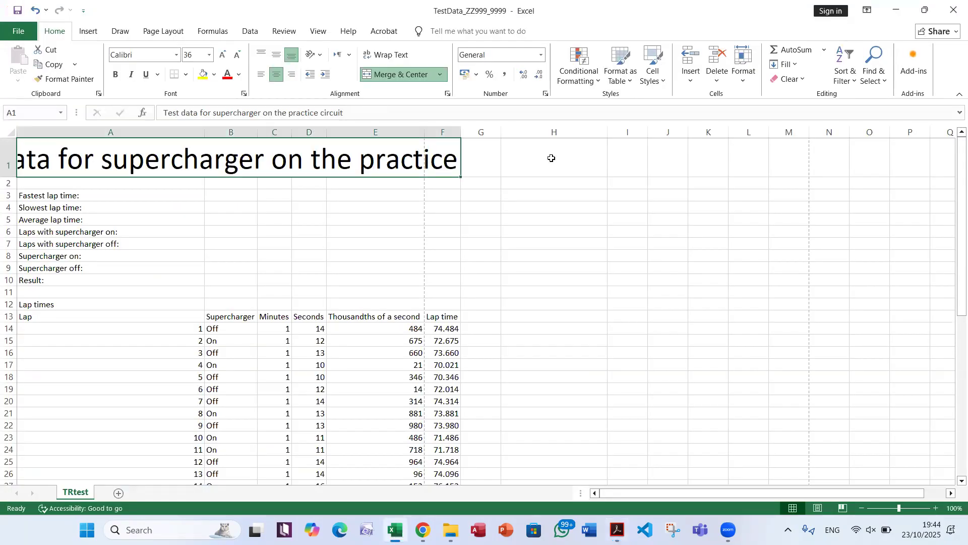
pyautogui.click(177, 55)
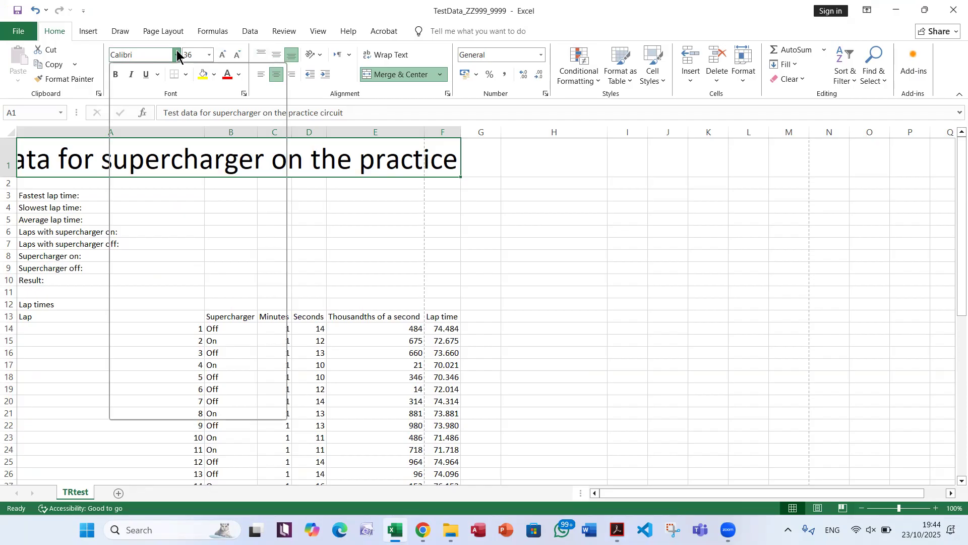
pyautogui.scroll(-4, 202, 186)
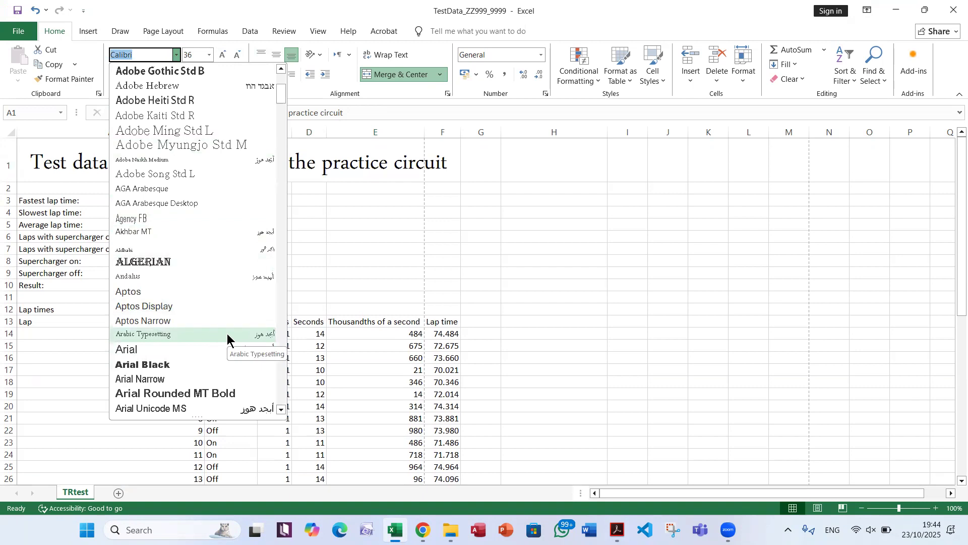
pyautogui.click(199, 349)
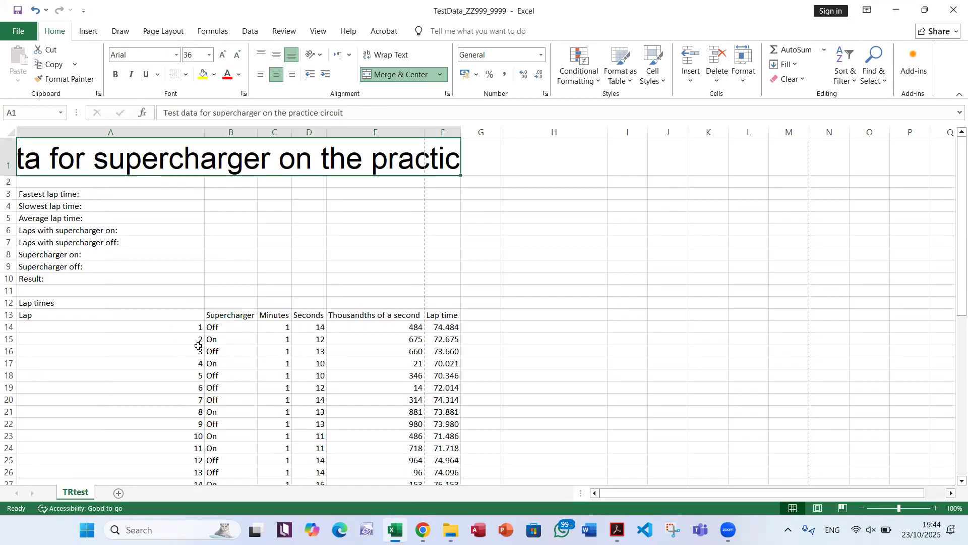
# Check the required background colour in the exam paper and fill the merged title cell with yellow in Excel.
pyautogui.hotkey('alt', 'Tab')
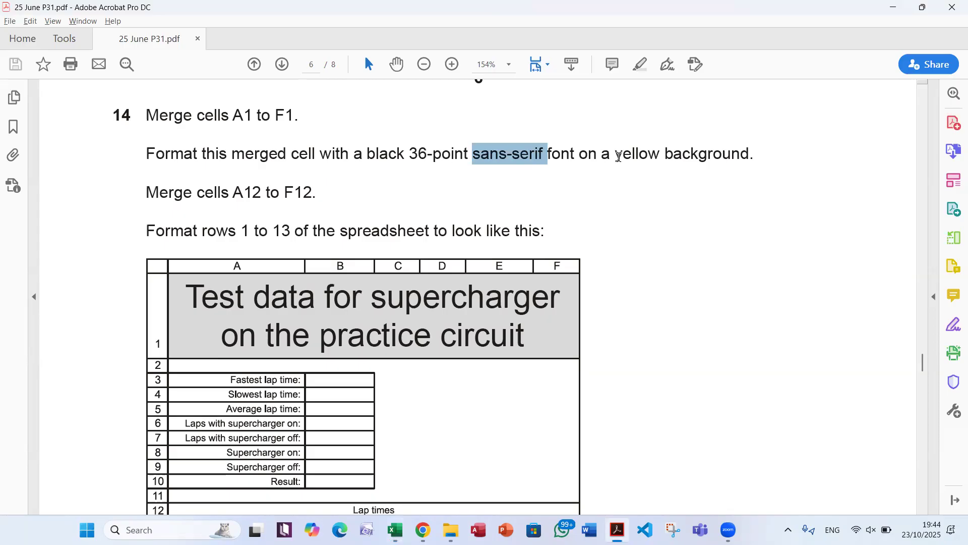
pyautogui.hotkey('alt', 'Tab')
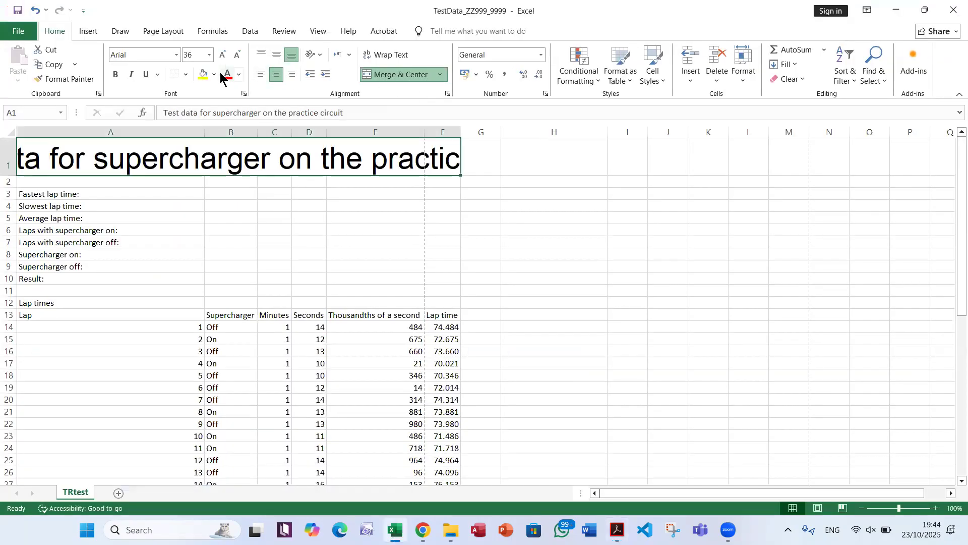
pyautogui.click(214, 75)
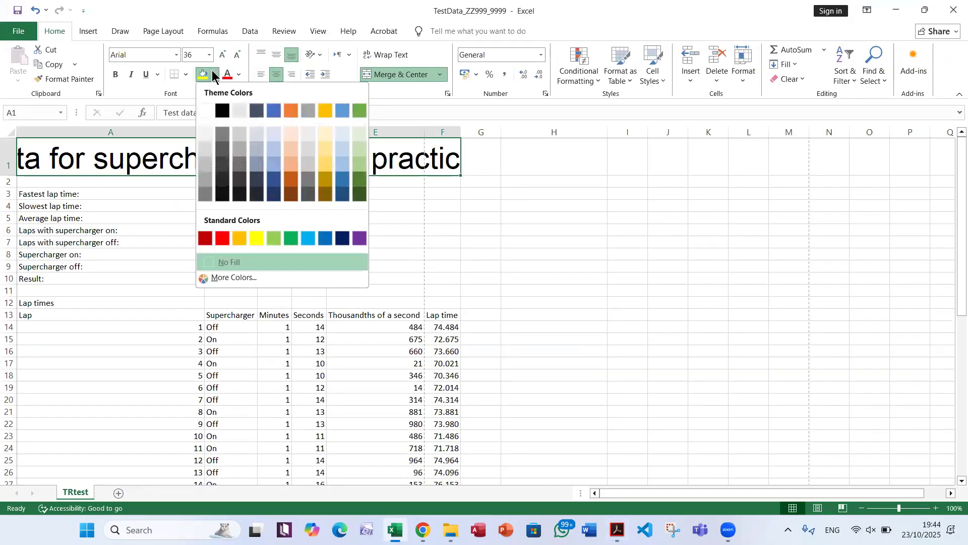
pyautogui.click(257, 238)
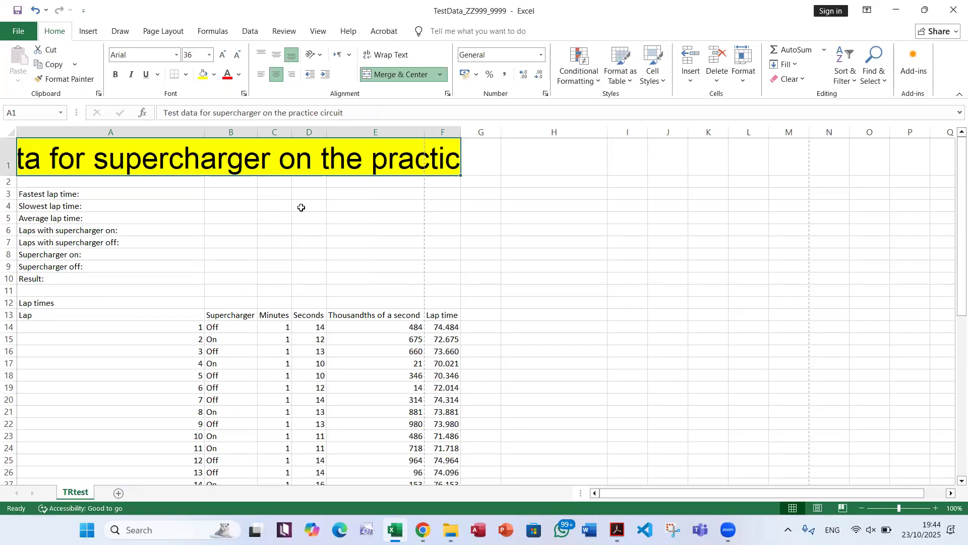
# Examine the title's two-line layout in the exam paper's sample and wrap the text of the merged title cell in Excel.
pyautogui.hotkey('alt', 'Tab')
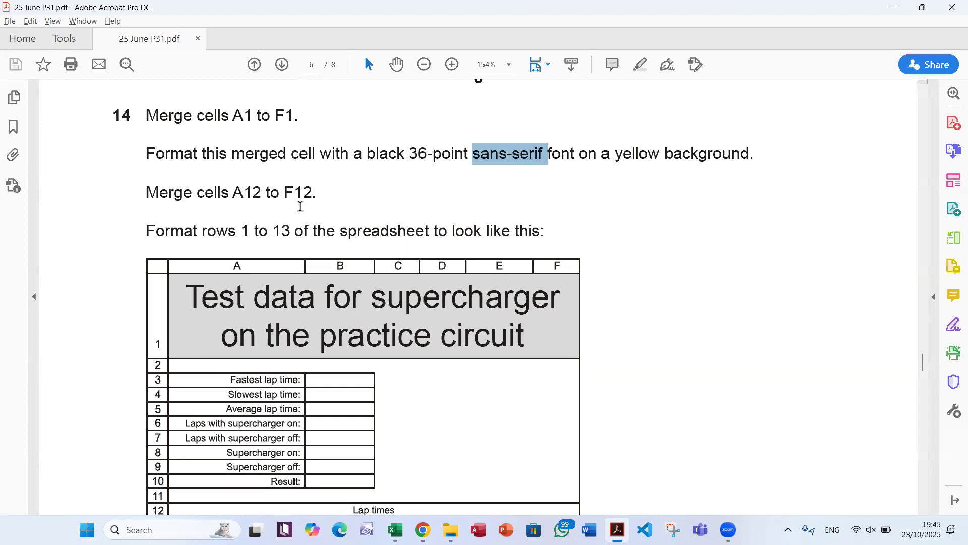
pyautogui.moveTo(185, 297); pyautogui.dragTo(525, 337)
pyautogui.scroll(-2, 638, 323)
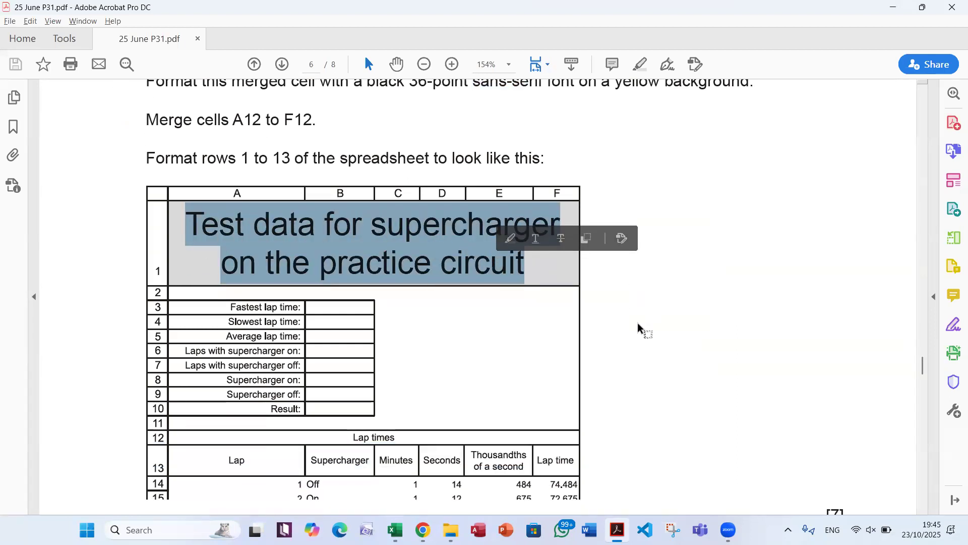
pyautogui.scroll(-1, 637, 322)
pyautogui.hotkey('alt', 'Tab')
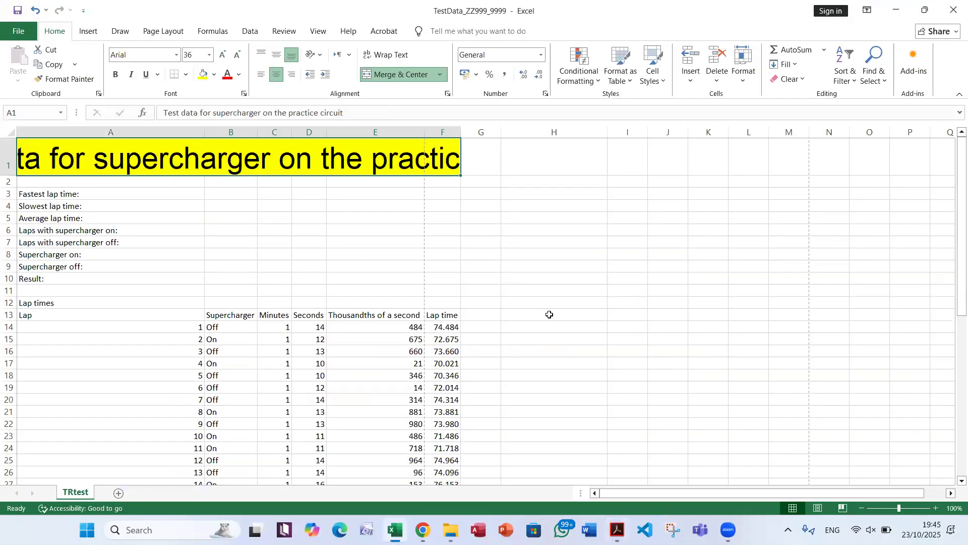
pyautogui.click(384, 53)
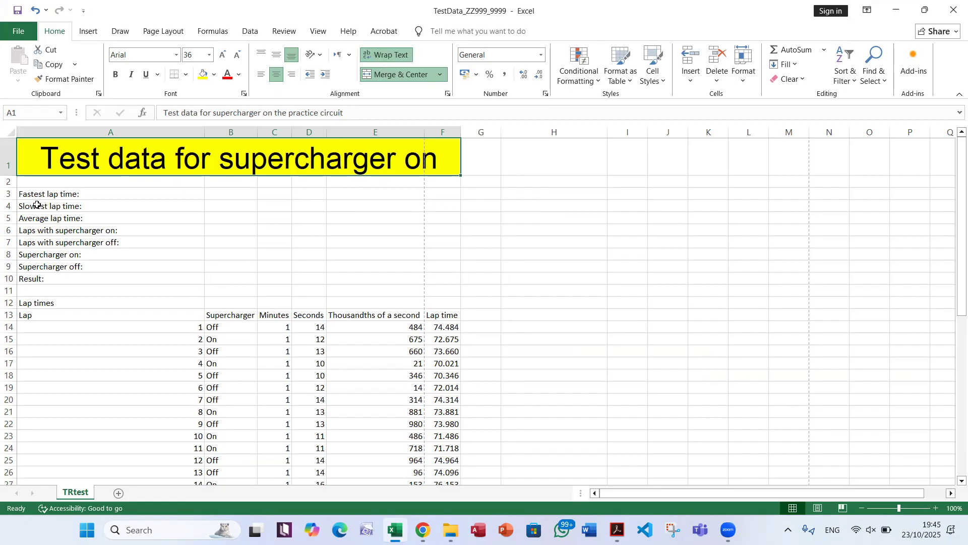
# Increase row 1's height to about 96 points, comparing it with the exam paper's sample, and align the title vertically to the middle.
pyautogui.moveTo(10, 176); pyautogui.dragTo(11, 215)
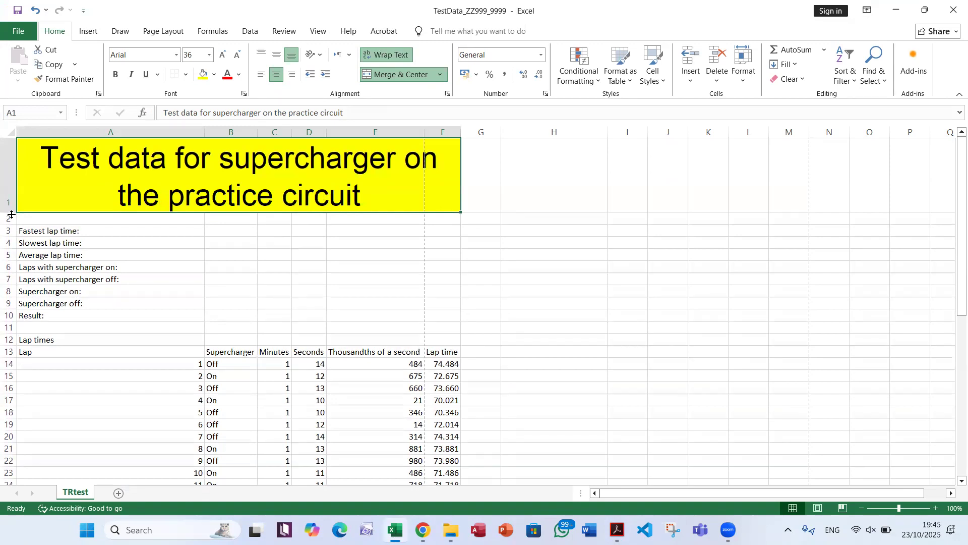
pyautogui.hotkey('alt', 'Tab')
pyautogui.hotkey('alt', 'Tab')
pyautogui.moveTo(8, 213); pyautogui.dragTo(17, 217)
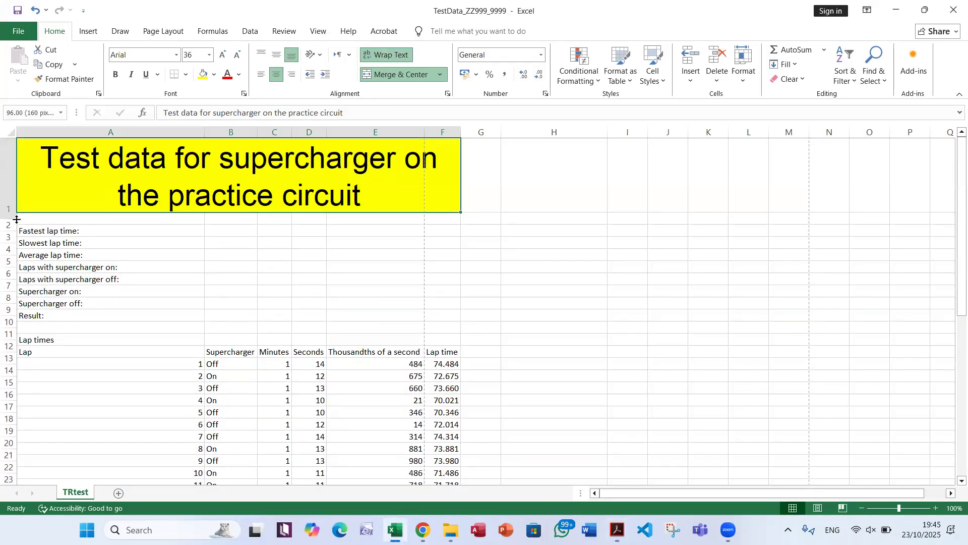
pyautogui.hotkey('alt', 'Tab')
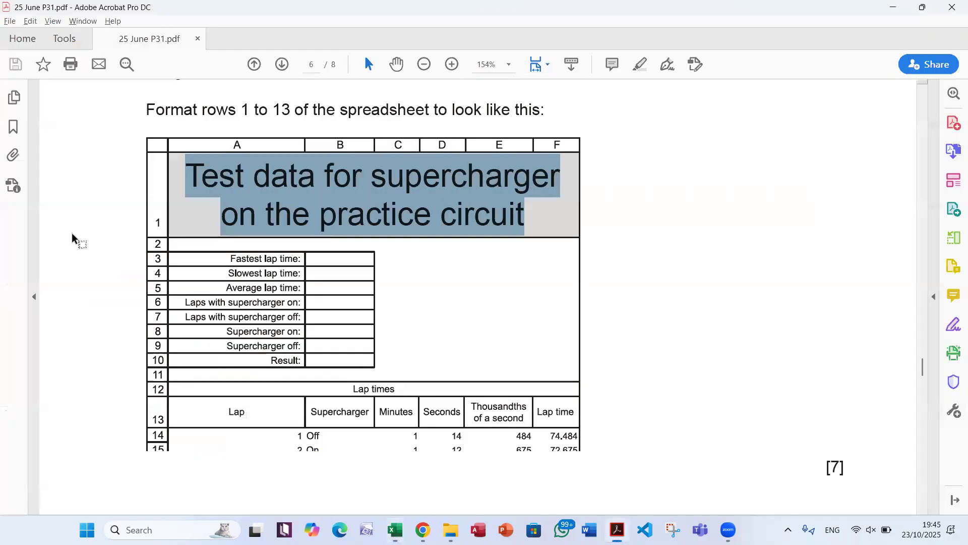
pyautogui.hotkey('alt', 'Tab')
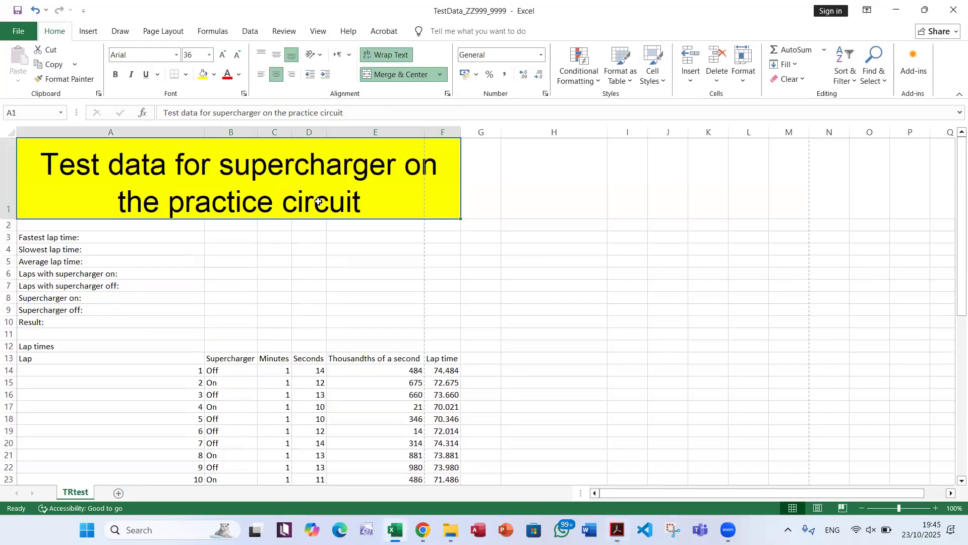
pyautogui.click(275, 56)
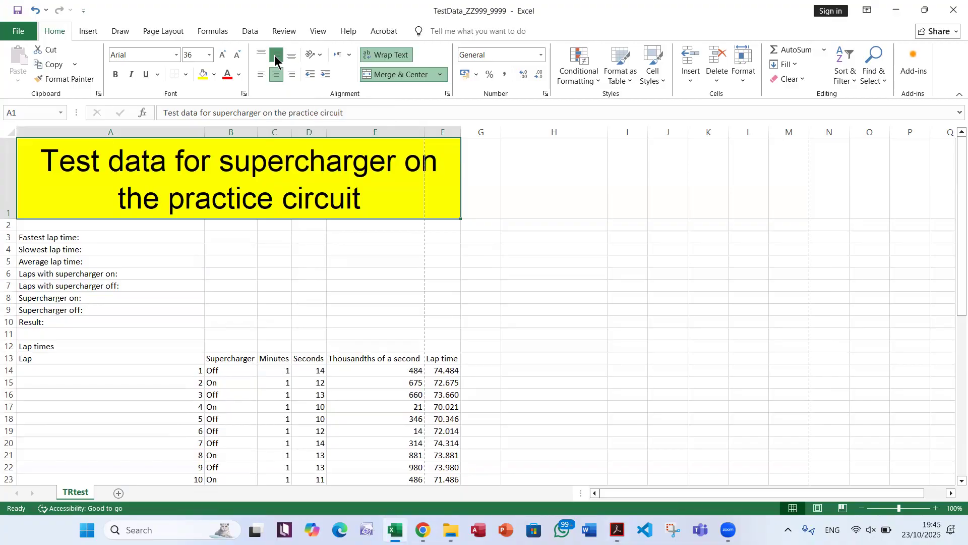
# Review question 14's remaining merge instruction in the exam paper, and merge and center the Lap times heading across A12 to F12 in Excel.
pyautogui.hotkey('alt', 'Tab')
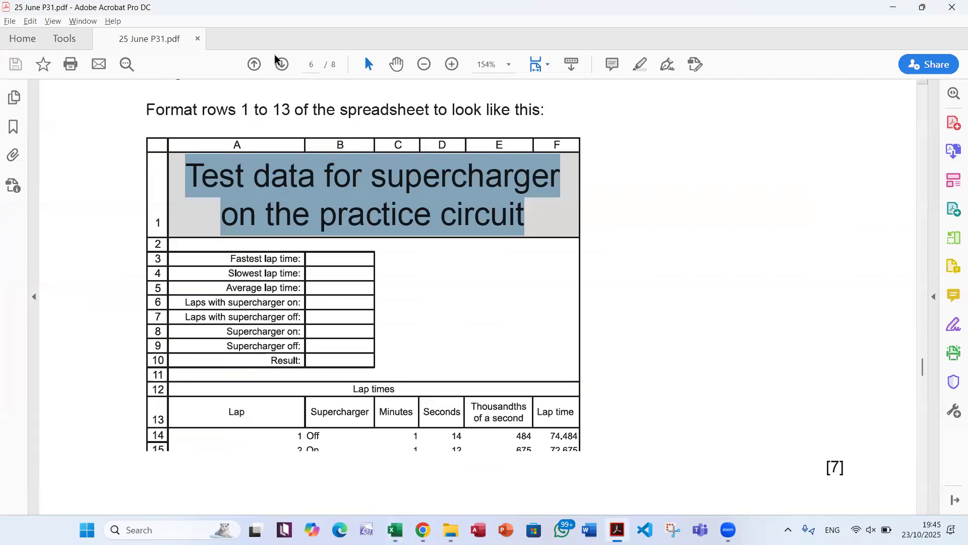
pyautogui.scroll(3, 687, 265)
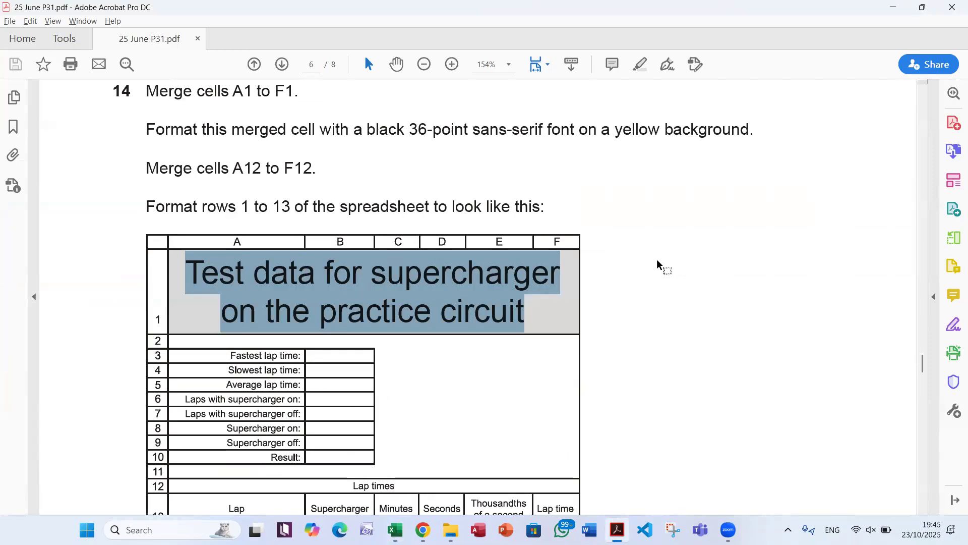
pyautogui.scroll(-3, 657, 259)
pyautogui.scroll(-1, 689, 260)
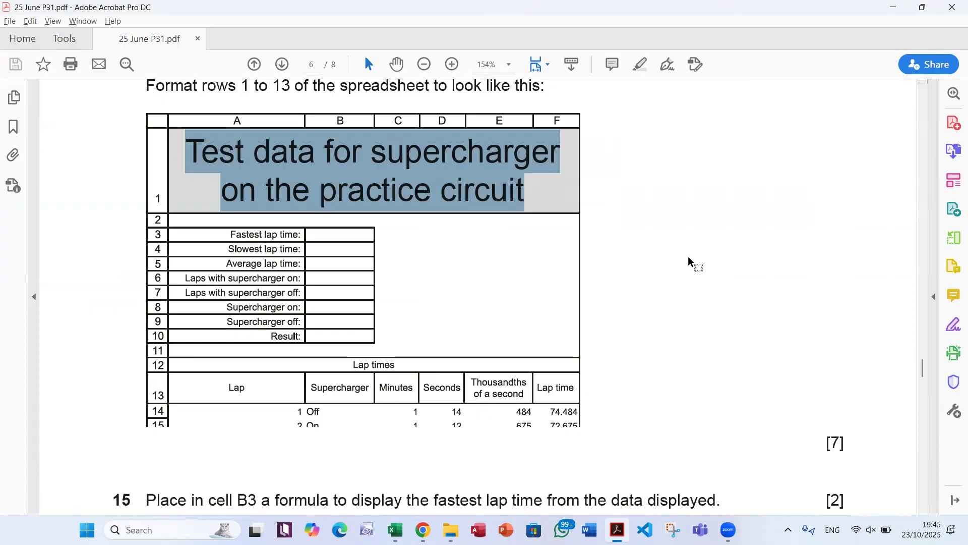
pyautogui.scroll(5, 687, 257)
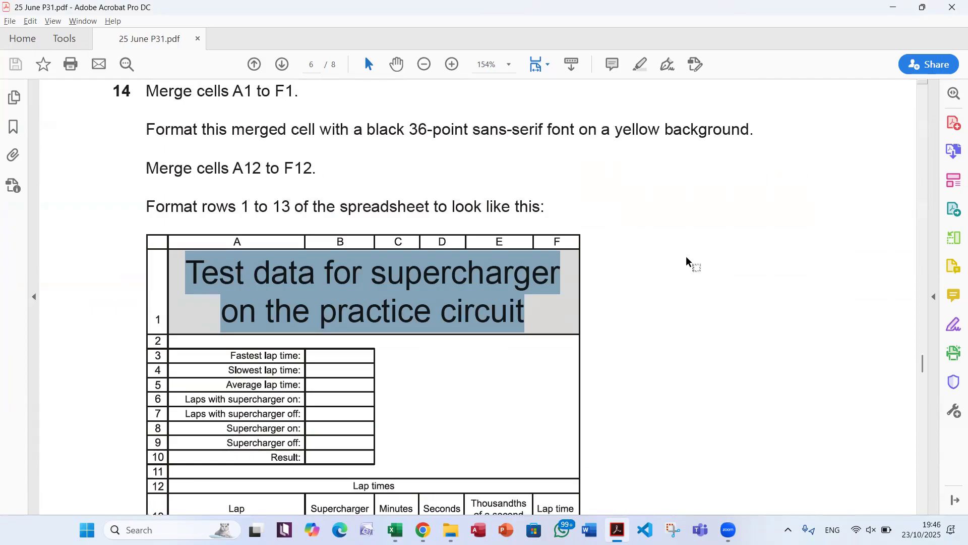
pyautogui.scroll(-2, 686, 256)
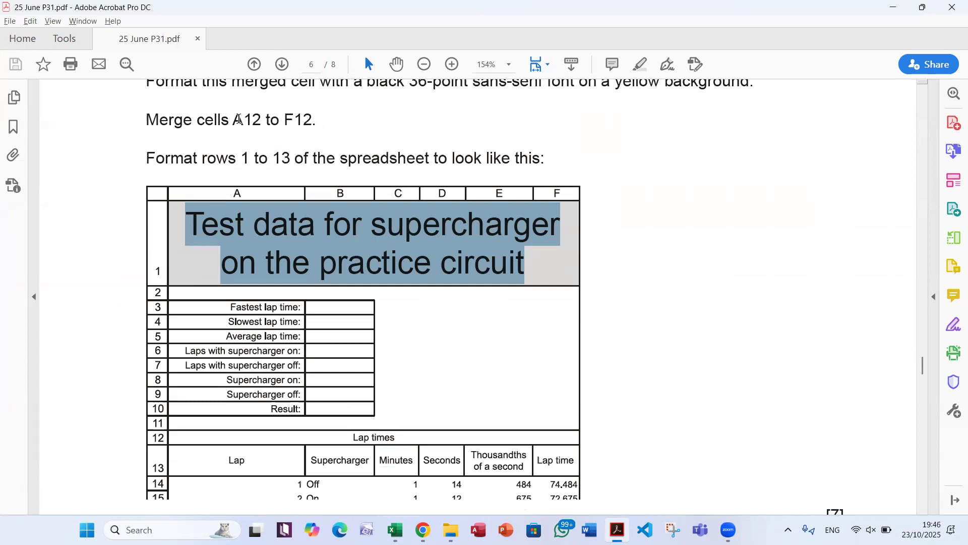
pyautogui.moveTo(232, 116); pyautogui.dragTo(316, 120)
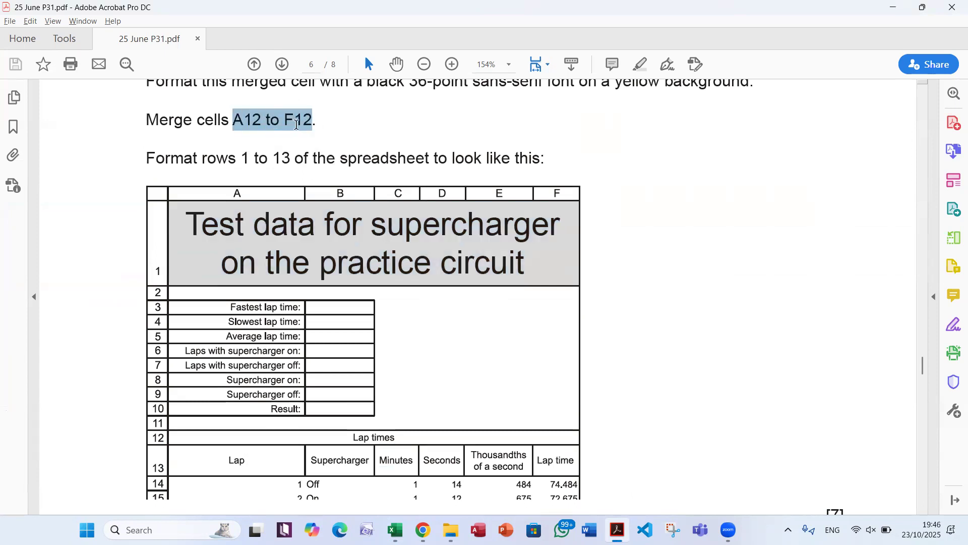
pyautogui.scroll(-3, 733, 222)
pyautogui.hotkey('alt', 'Tab')
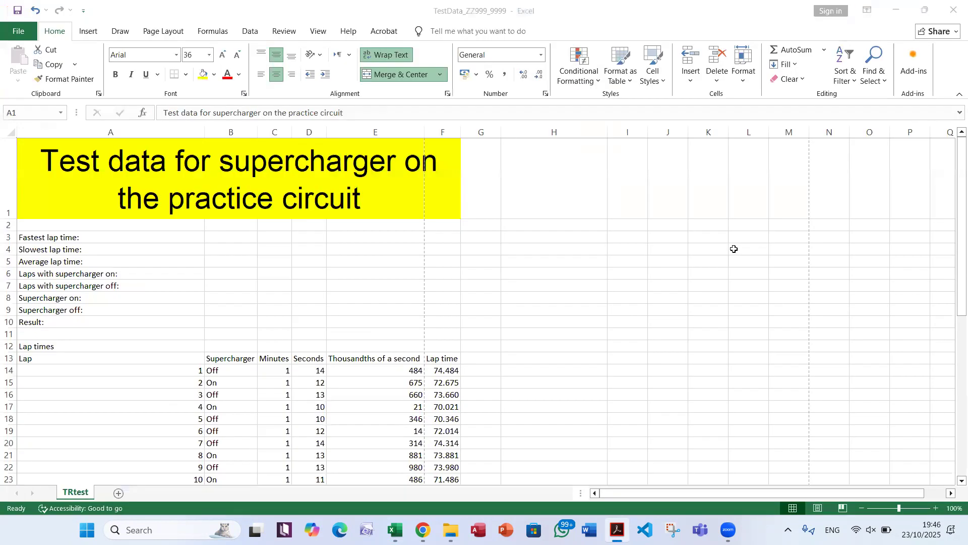
pyautogui.moveTo(22, 347); pyautogui.dragTo(434, 347)
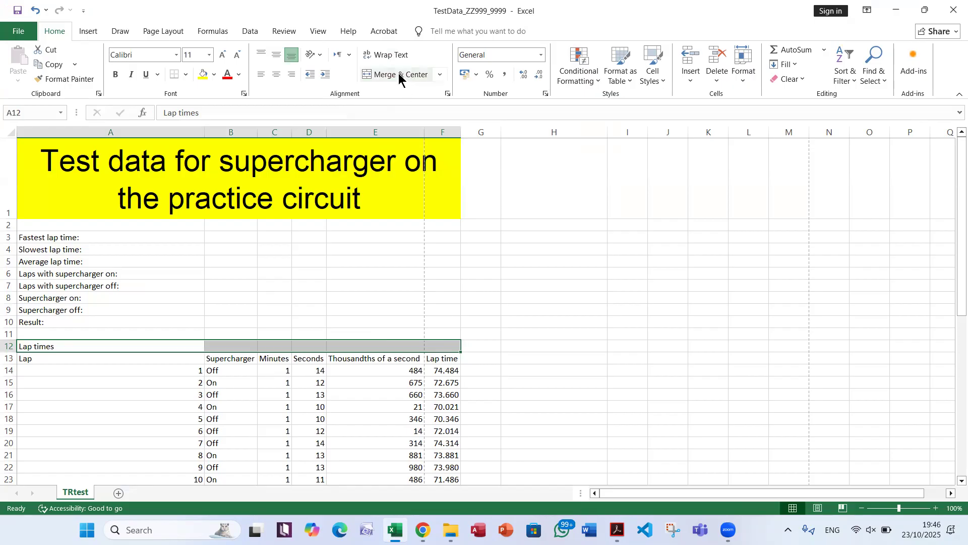
pyautogui.click(398, 74)
# Review question 14's sample layout in the exam paper and apply all borders to the merged title cell in Excel.
pyautogui.hotkey('alt', 'Tab')
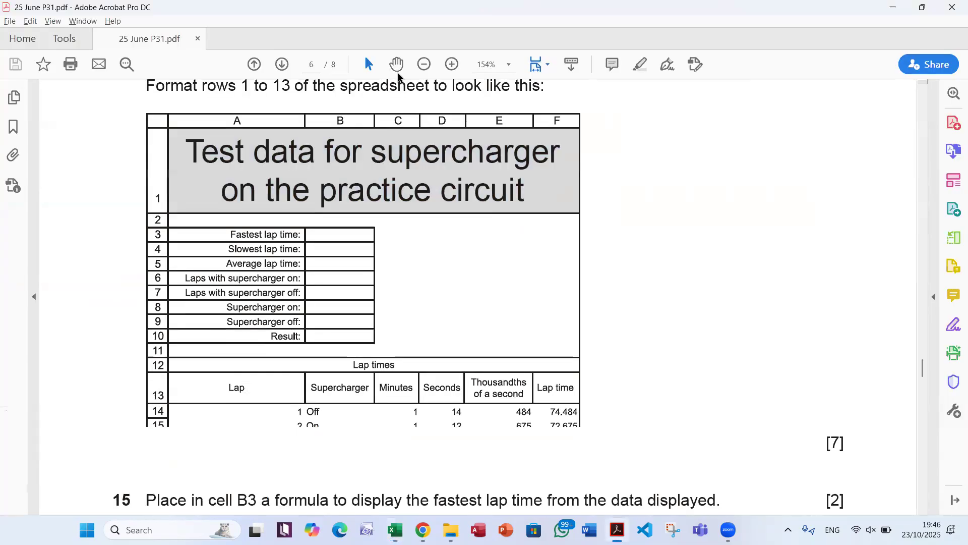
pyautogui.scroll(3, 529, 325)
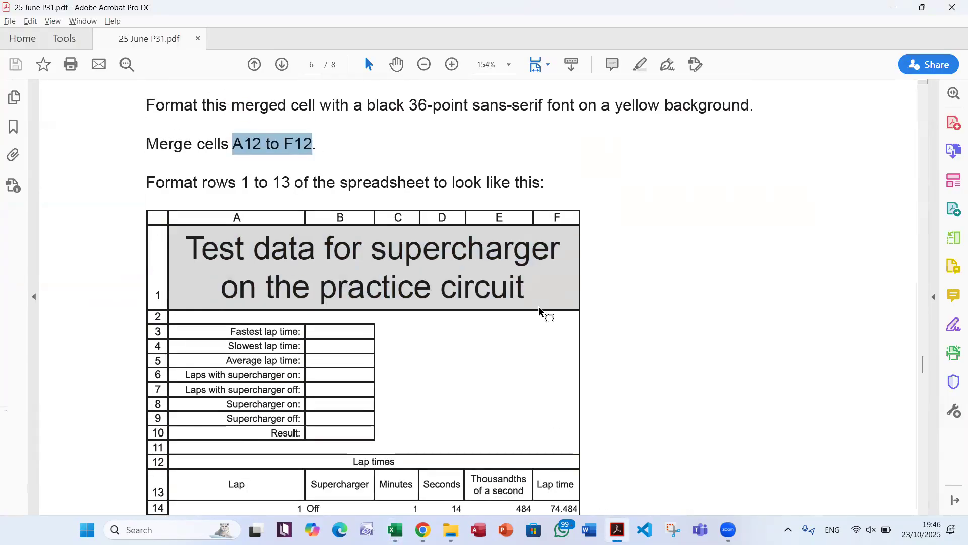
pyautogui.scroll(-3, 539, 307)
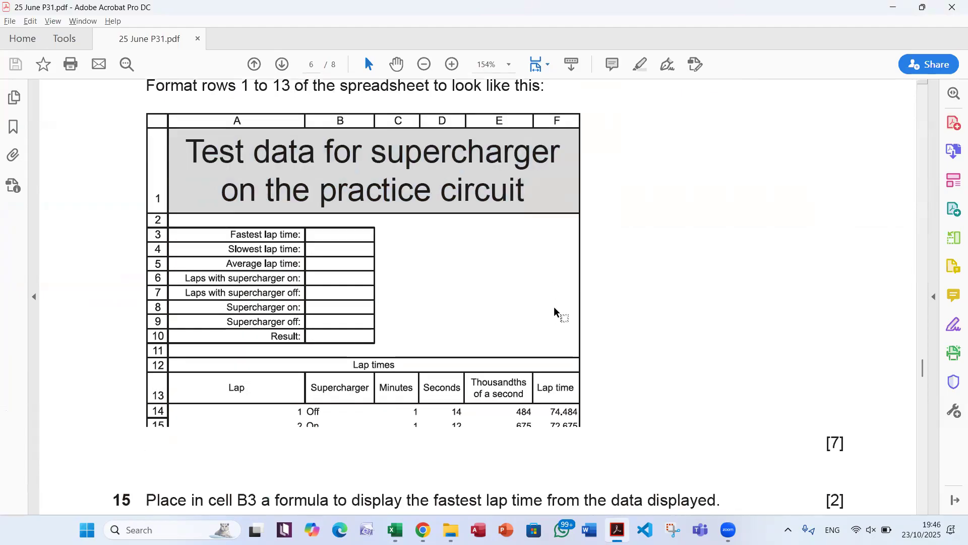
pyautogui.scroll(1, 552, 306)
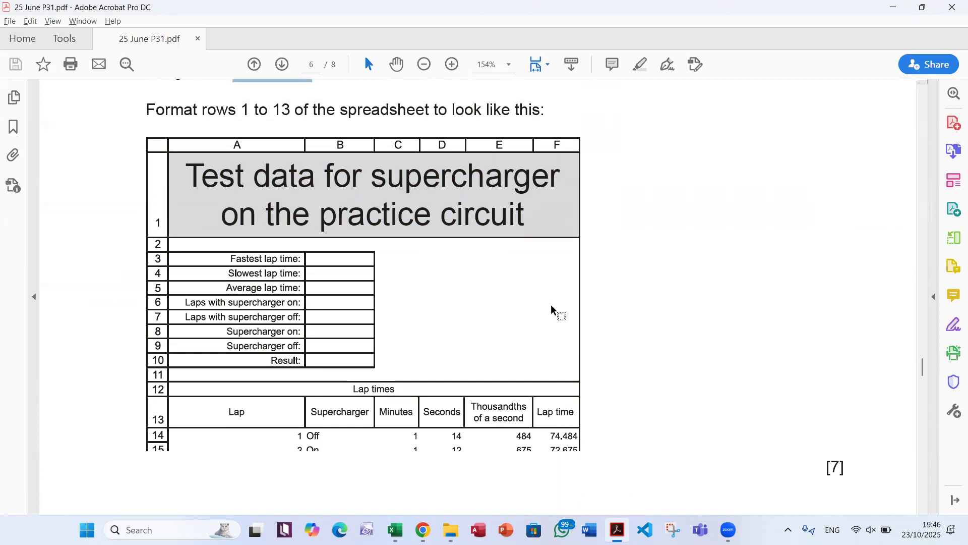
pyautogui.hotkey('alt', 'Tab')
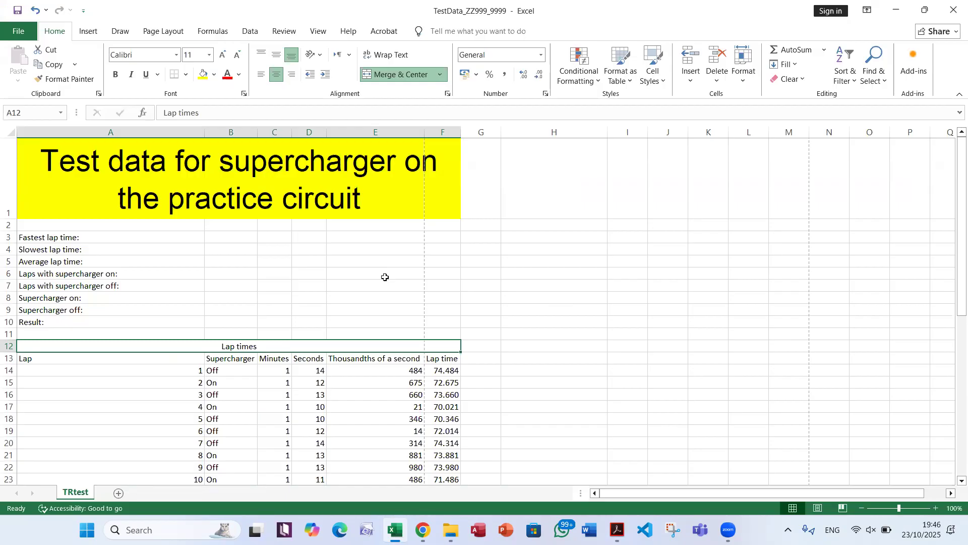
pyautogui.hotkey('alt', 'Tab')
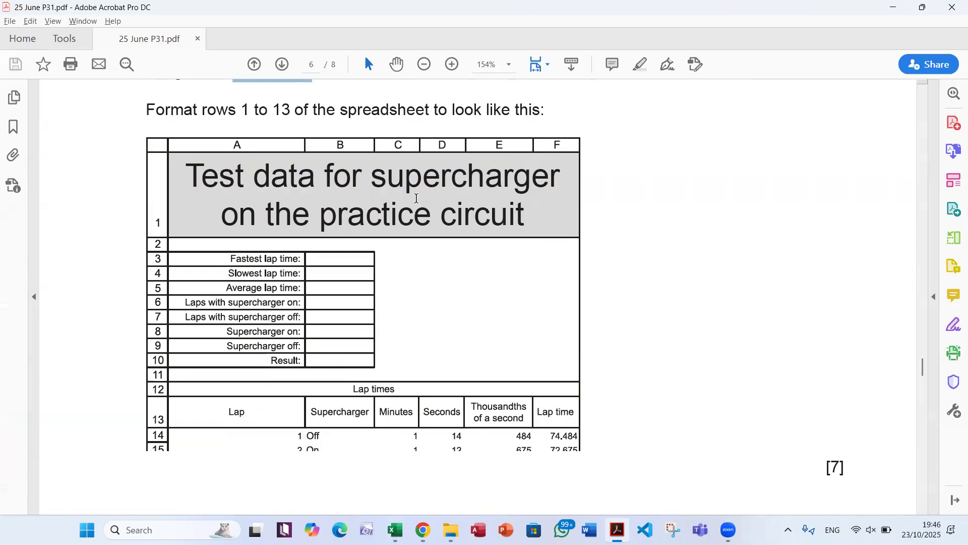
pyautogui.hotkey('alt', 'Tab')
pyautogui.click(322, 181)
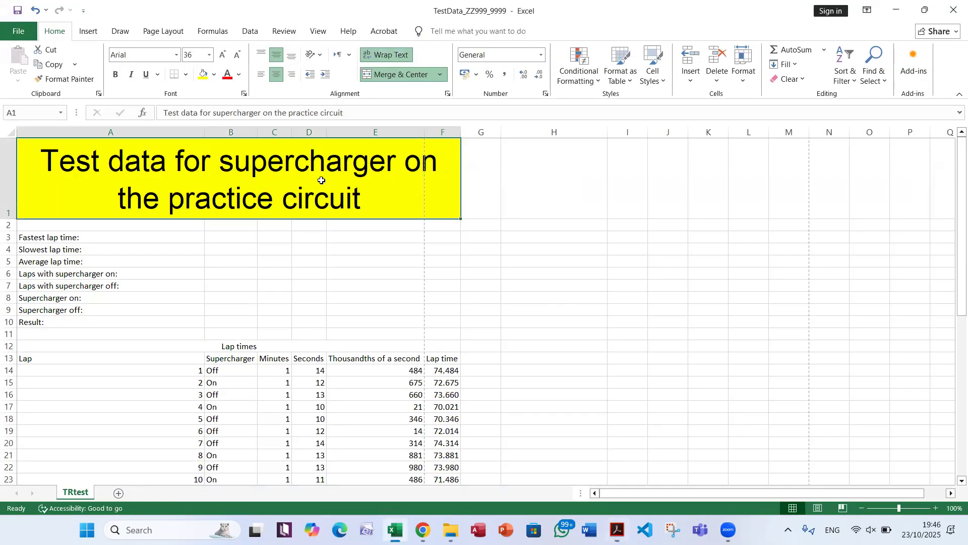
pyautogui.click(188, 72)
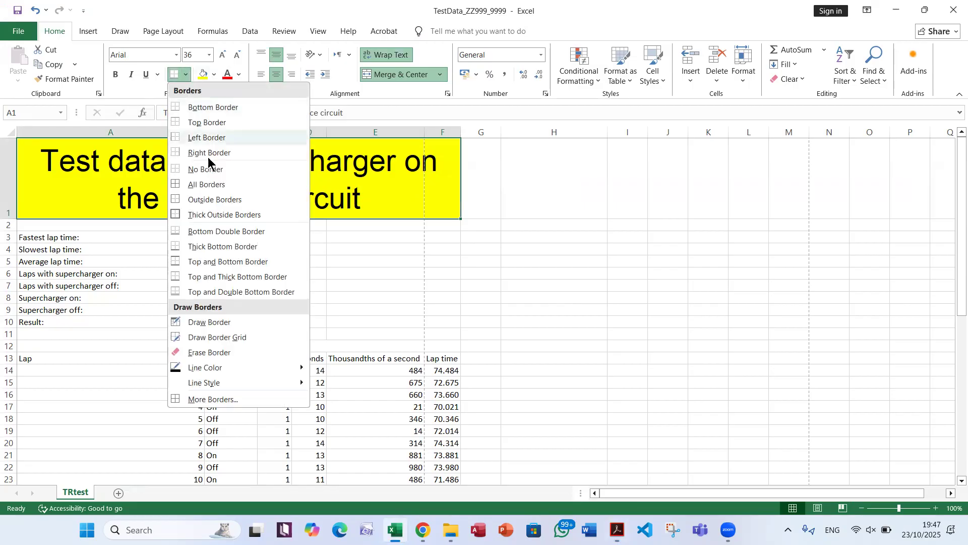
pyautogui.click(215, 186)
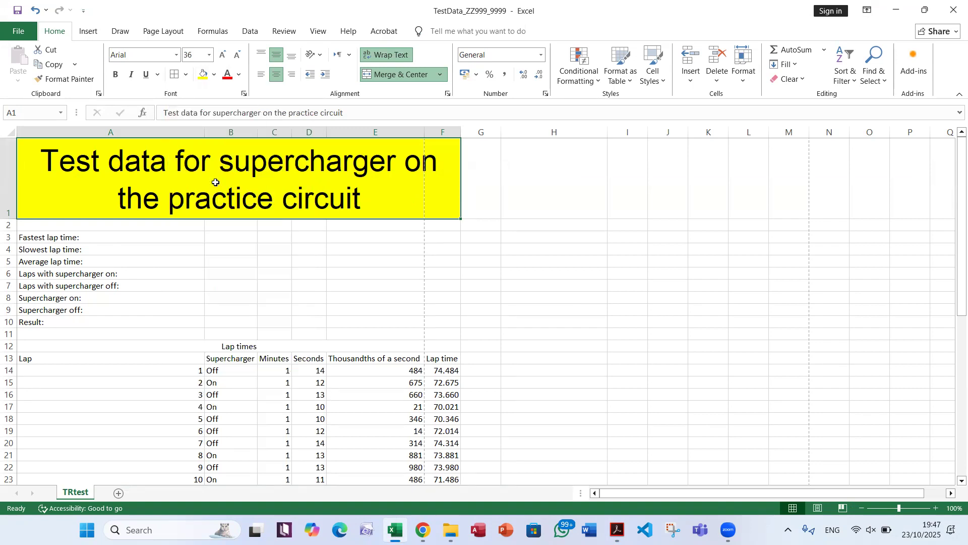
pyautogui.click(186, 76)
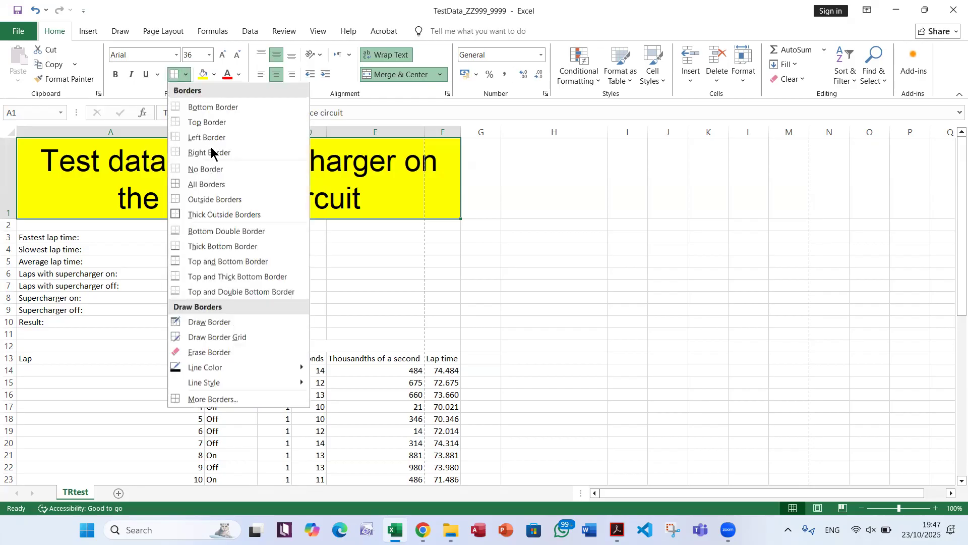
pyautogui.click(456, 288)
# Check the label alignment in the exam paper's sample and right-align the labels in A3 to A10 in Excel.
pyautogui.hotkey('alt', 'Tab')
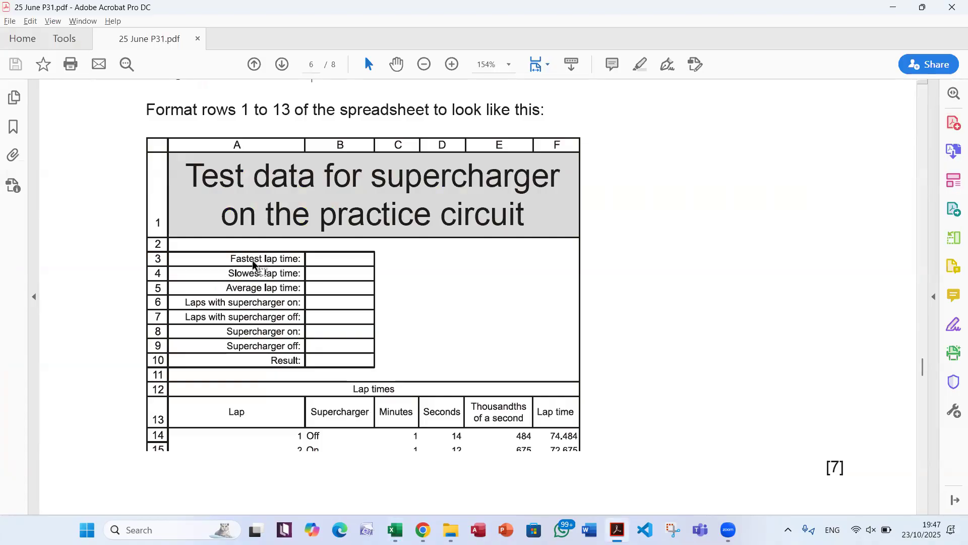
pyautogui.hotkey('alt', 'Tab')
pyautogui.moveTo(89, 238); pyautogui.dragTo(90, 321)
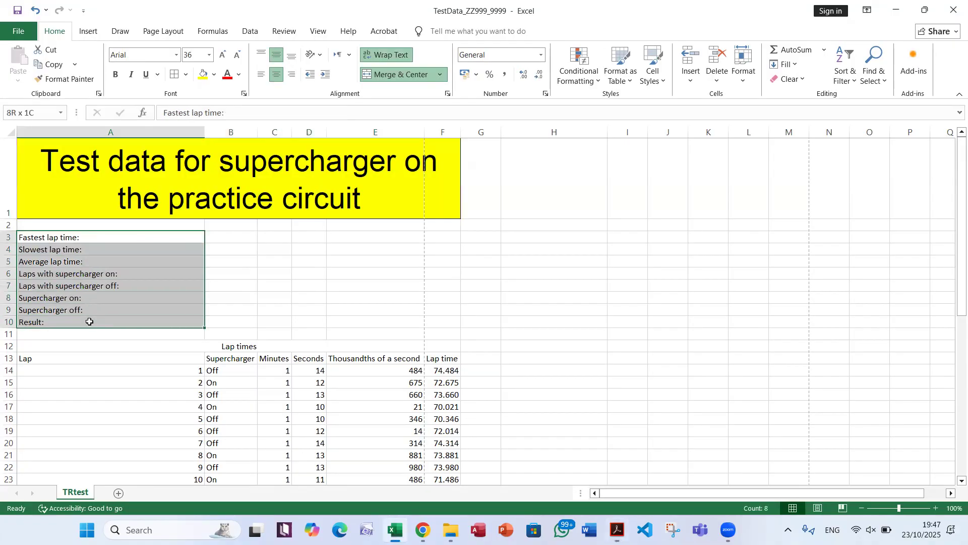
pyautogui.click(292, 74)
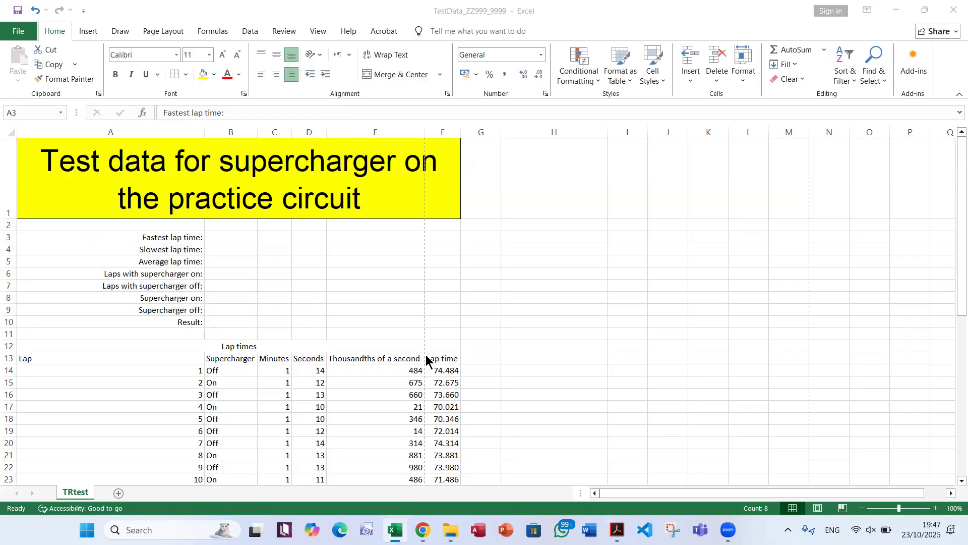
# Check the summary table's borders in the exam paper's sample and apply all borders to A3:B10 in Excel.
pyautogui.hotkey('alt', 'Tab')
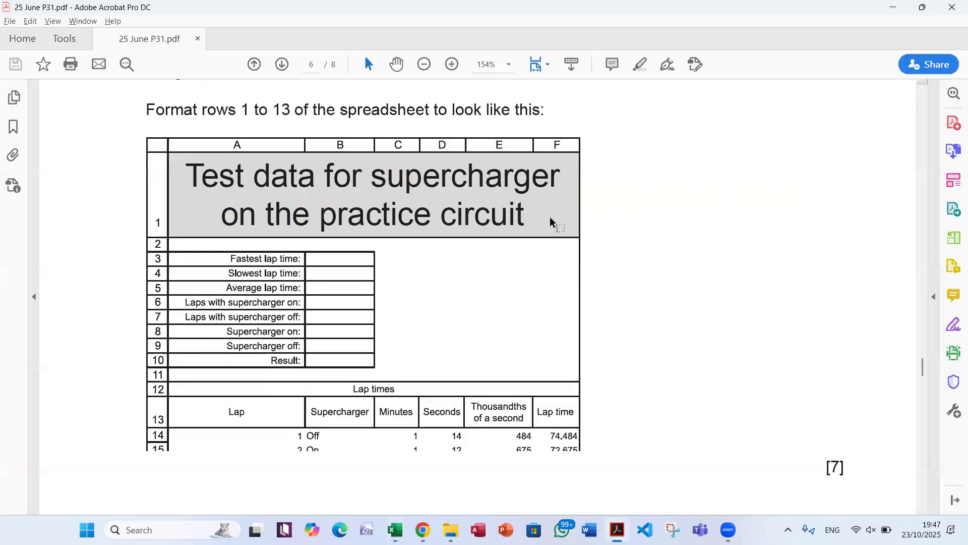
pyautogui.hotkey('alt', 'Tab')
pyautogui.moveTo(142, 238); pyautogui.dragTo(237, 322)
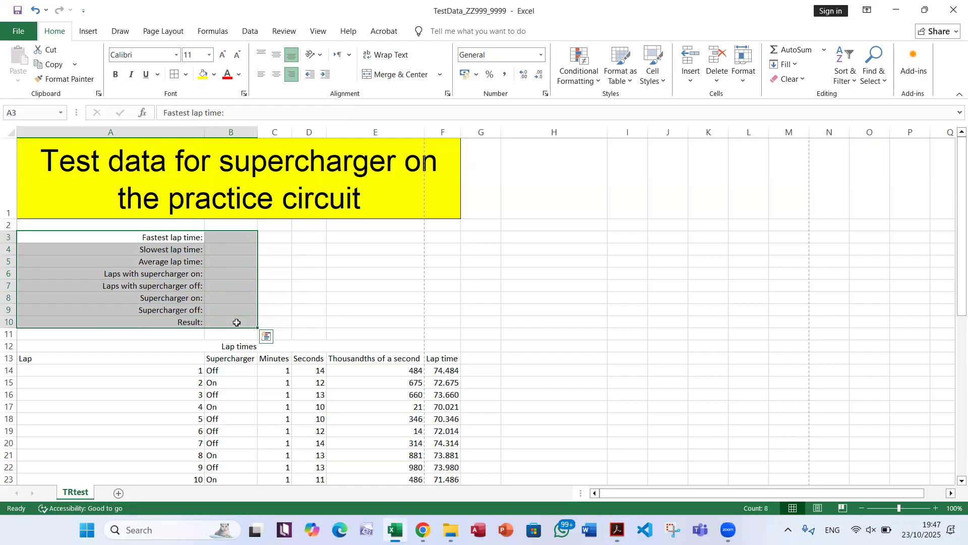
pyautogui.click(175, 76)
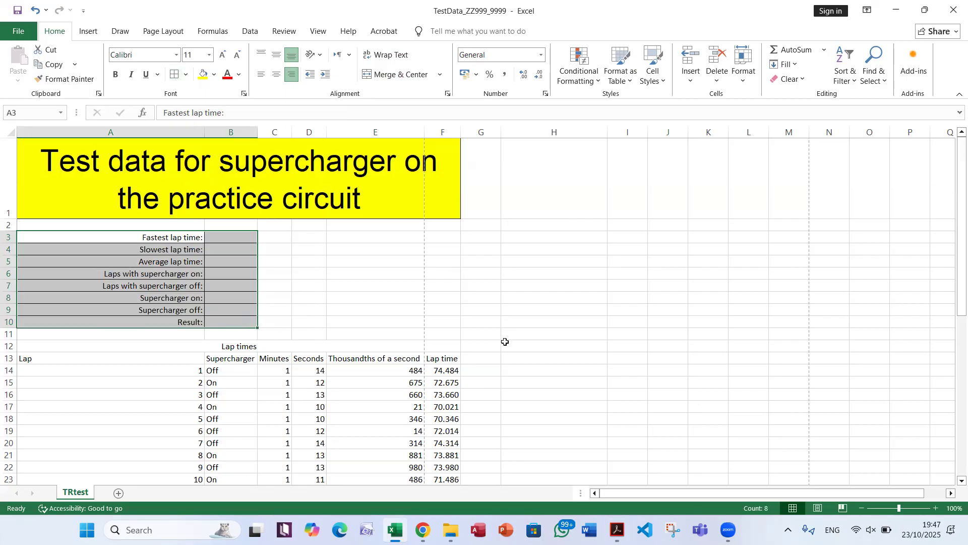
pyautogui.hotkey('alt', 'Tab')
pyautogui.hotkey('alt', 'Tab')
pyautogui.click(498, 272)
# Compare the heading rows with the exam paper's sample and apply all borders to A12:F13 in Excel.
pyautogui.hotkey('alt', 'Tab')
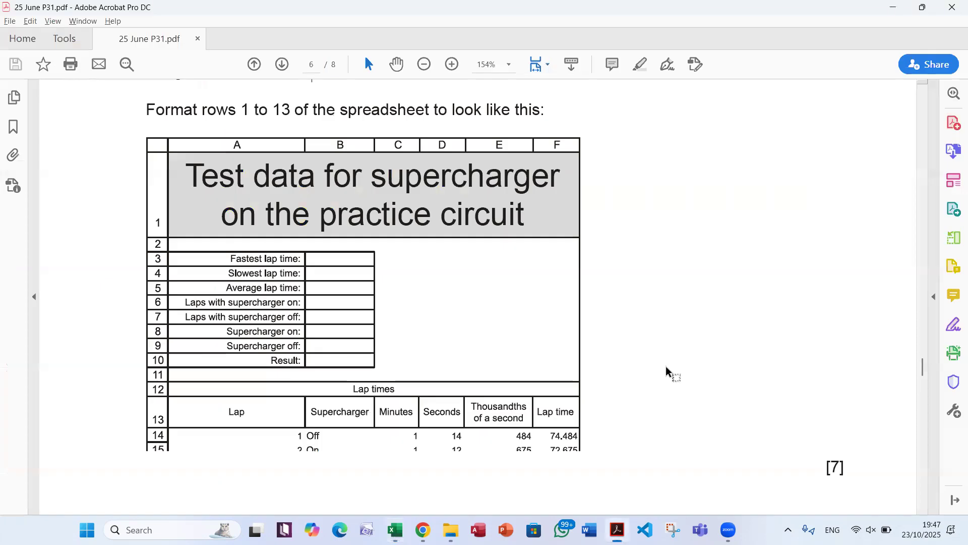
pyautogui.hotkey('alt', 'Tab')
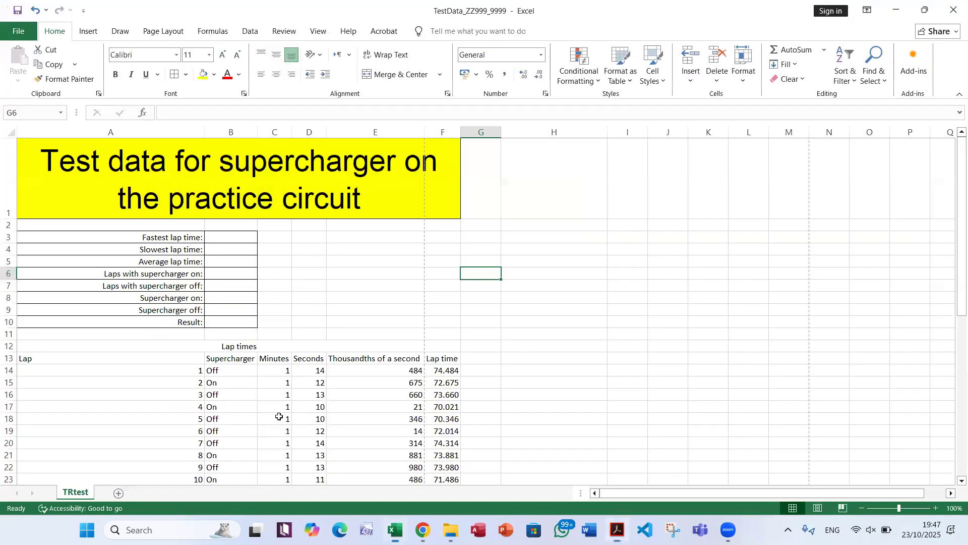
pyautogui.click(201, 345)
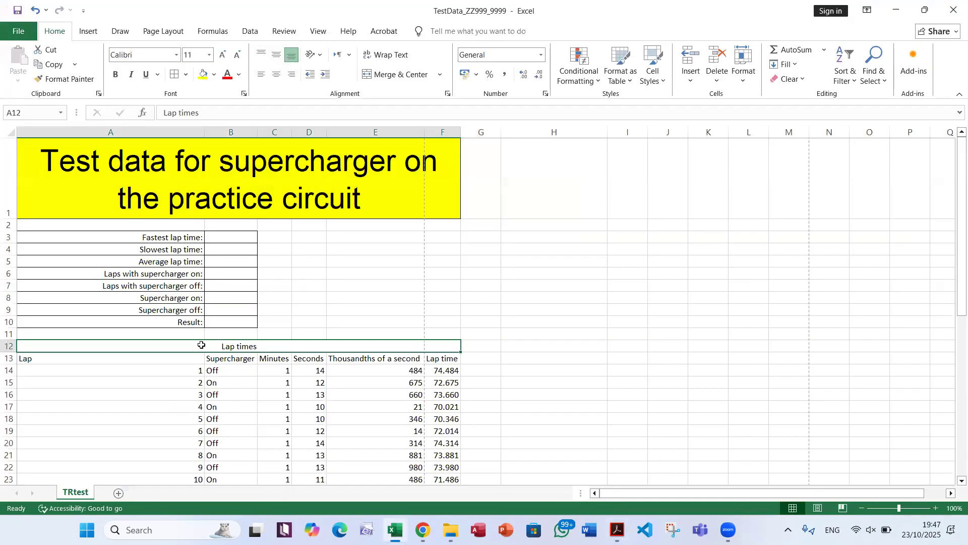
pyautogui.moveTo(201, 346); pyautogui.dragTo(278, 354)
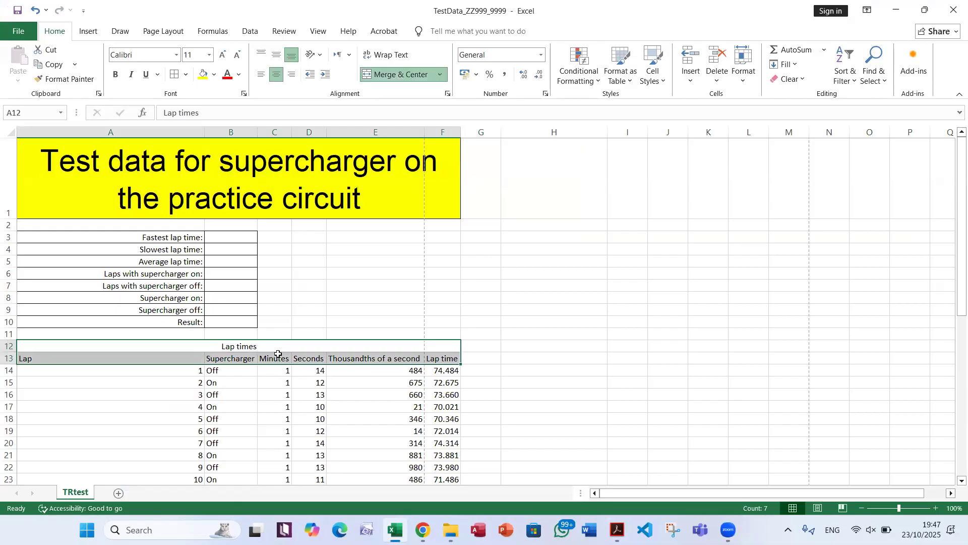
# Examine the outer edges of the exam paper's sample table and apply outside borders to A1:F53 in Excel.
pyautogui.hotkey('alt', 'Tab')
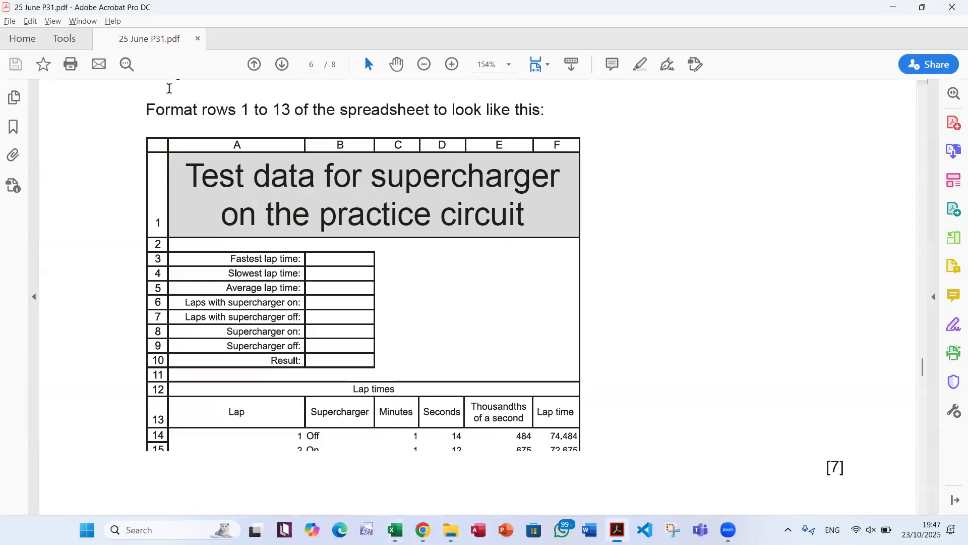
pyautogui.scroll(-2, 334, 331)
pyautogui.moveTo(253, 344); pyautogui.dragTo(561, 368)
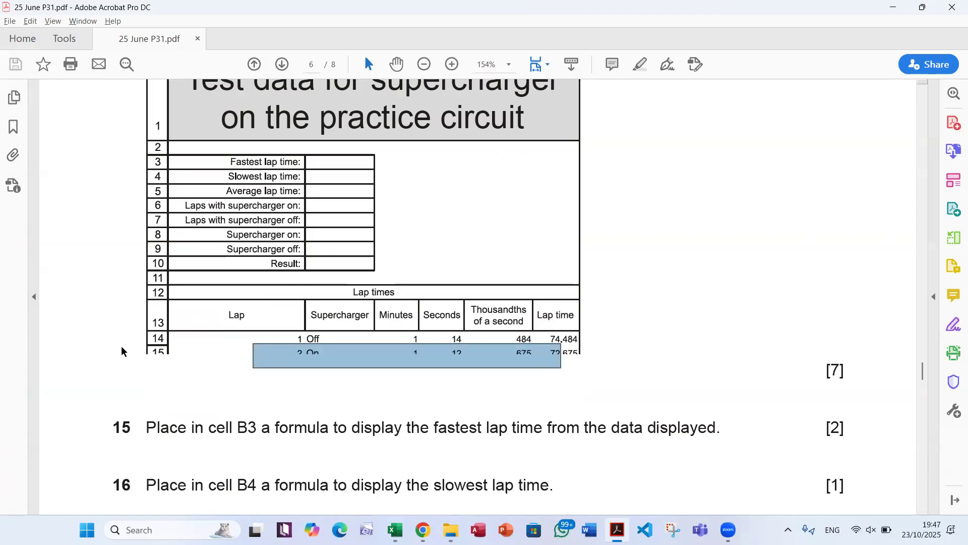
pyautogui.click(188, 346)
pyautogui.moveTo(210, 338); pyautogui.dragTo(548, 360)
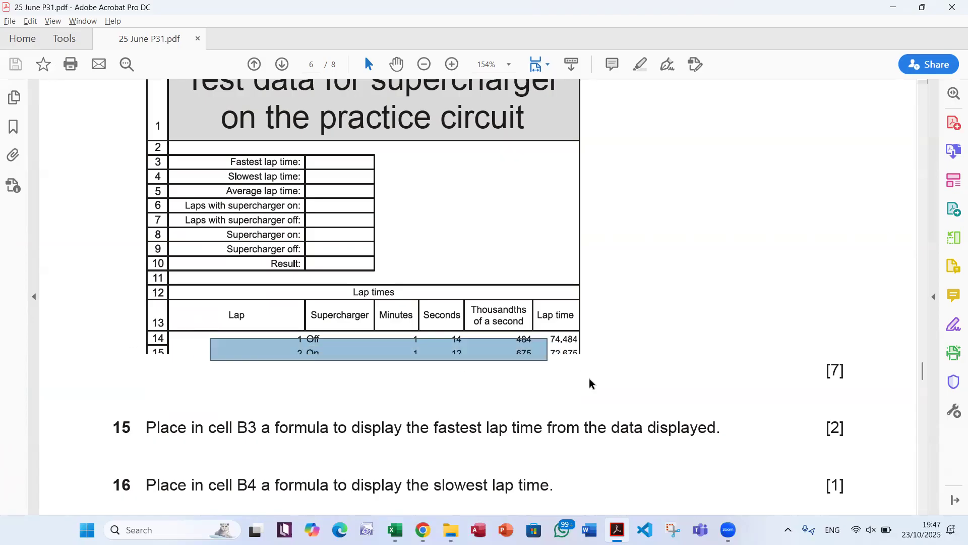
pyautogui.scroll(2, 584, 281)
pyautogui.scroll(-2, 577, 264)
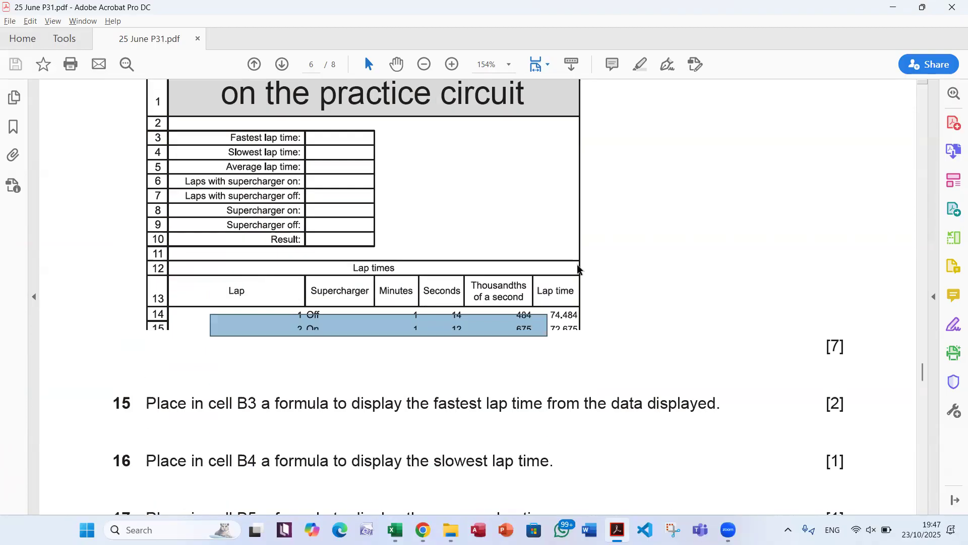
pyautogui.hotkey('alt', 'Tab')
pyautogui.moveTo(357, 154); pyautogui.dragTo(351, 339)
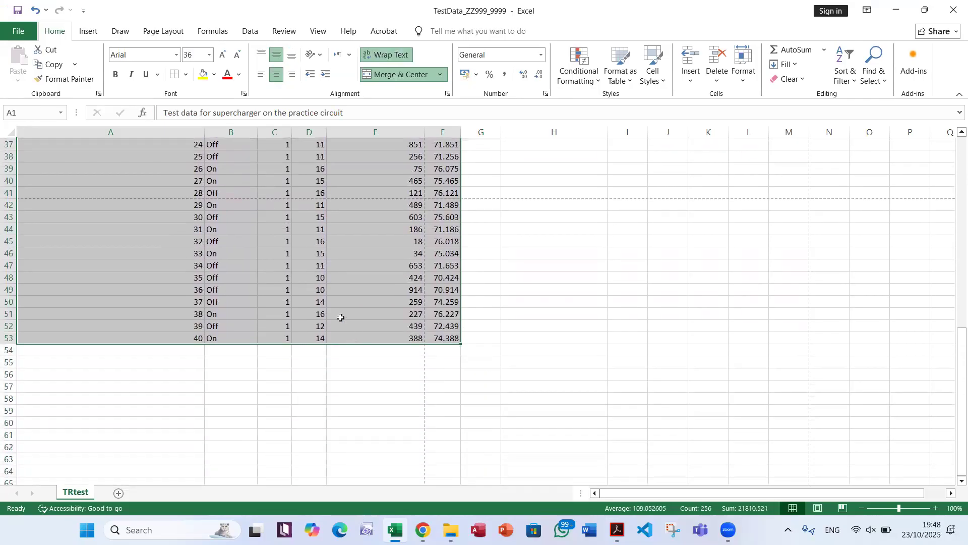
pyautogui.click(185, 75)
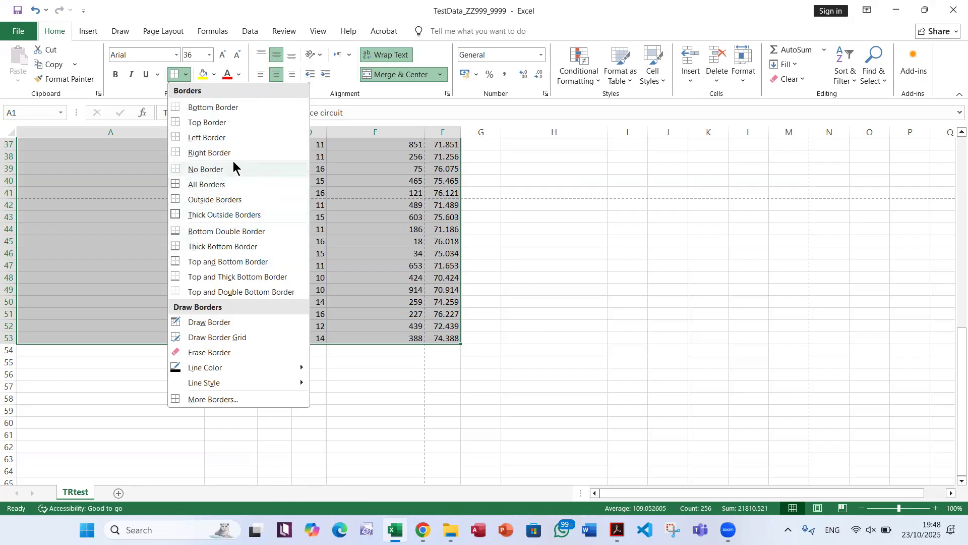
pyautogui.click(238, 199)
pyautogui.scroll(12, 596, 274)
pyautogui.click(597, 274)
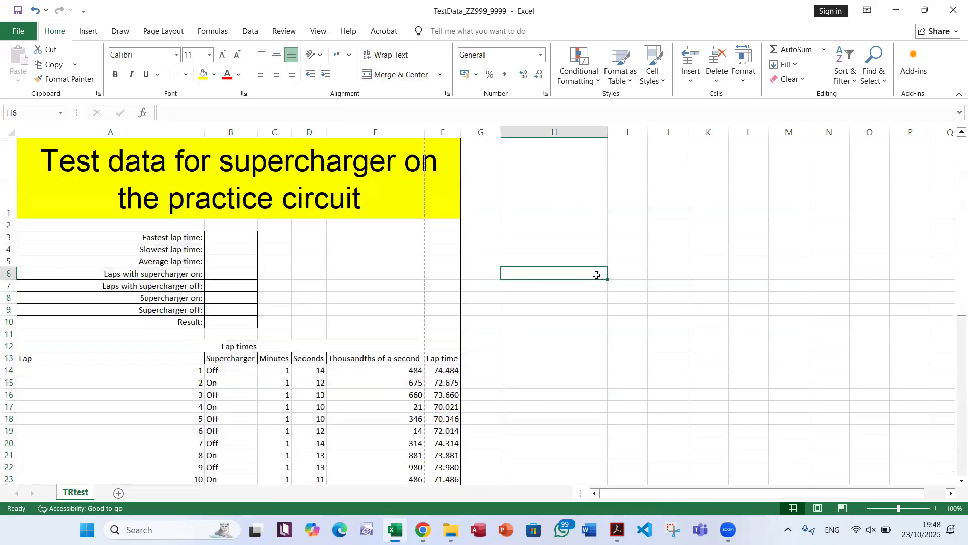
# Match the exam paper's two-line "Thousandths of a second" heading in Excel by wrapping E13, increasing row 13's height and narrowing column E.
pyautogui.hotkey('alt', 'Tab')
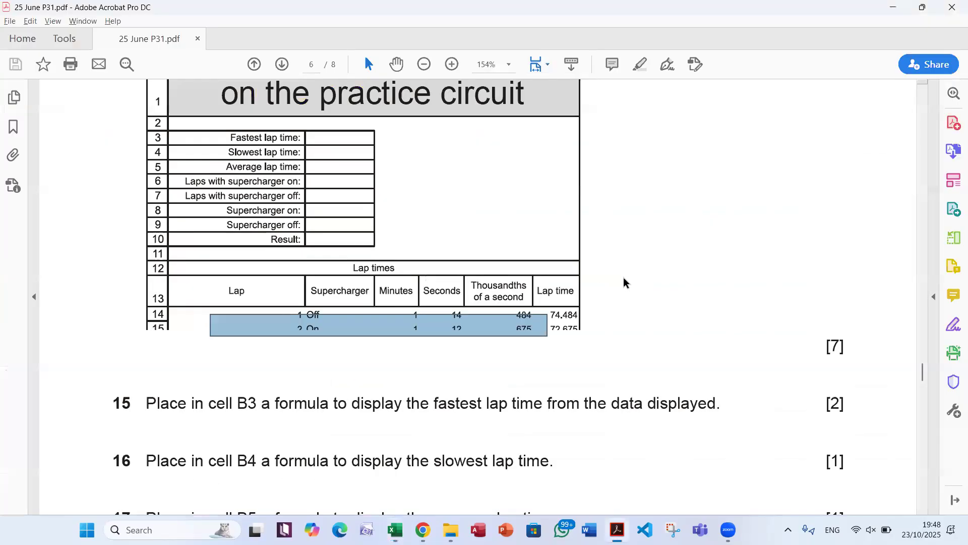
pyautogui.hotkey('alt', 'Tab')
pyautogui.hotkey('alt', 'Tab')
pyautogui.scroll(-1, 724, 366)
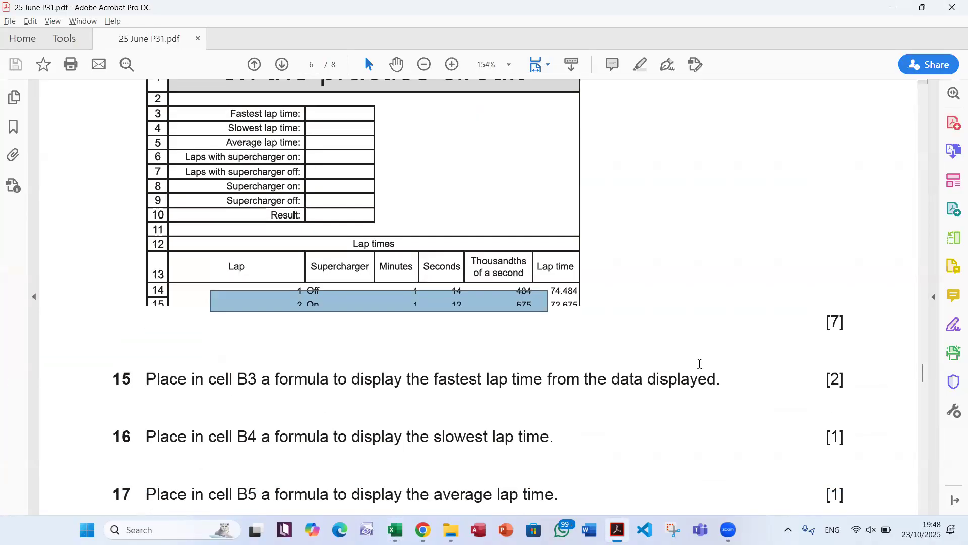
pyautogui.hotkey('alt', 'Tab')
pyautogui.click(410, 359)
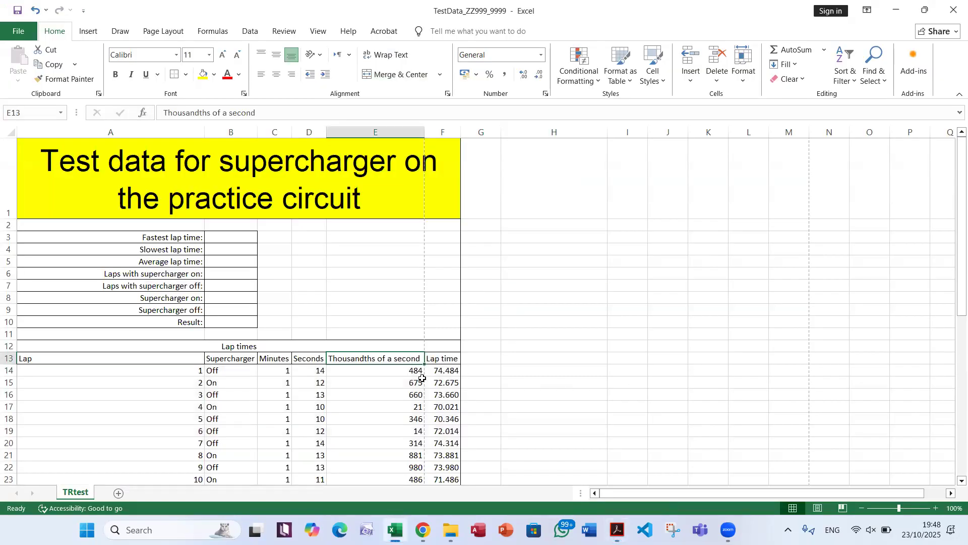
pyautogui.hotkey('alt', 'Tab')
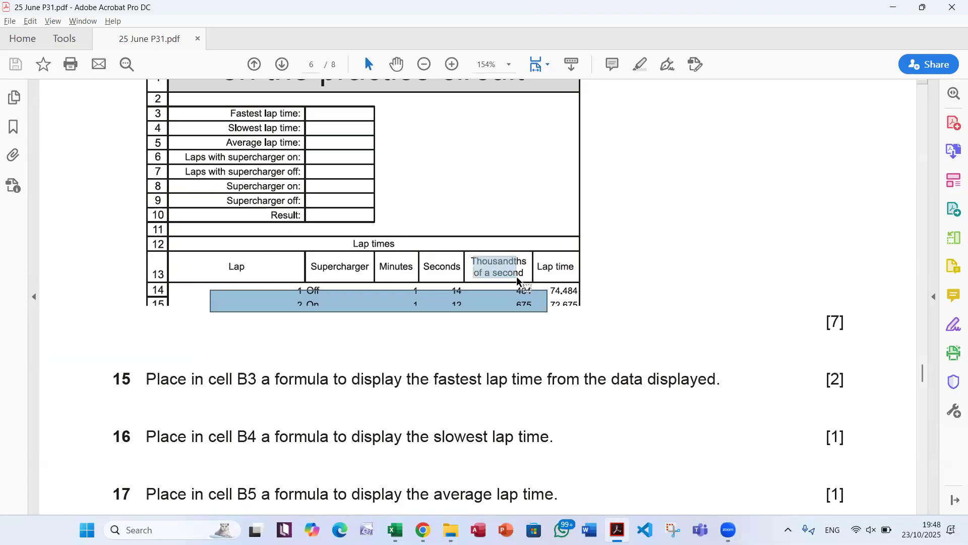
pyautogui.moveTo(517, 276); pyautogui.dragTo(529, 273)
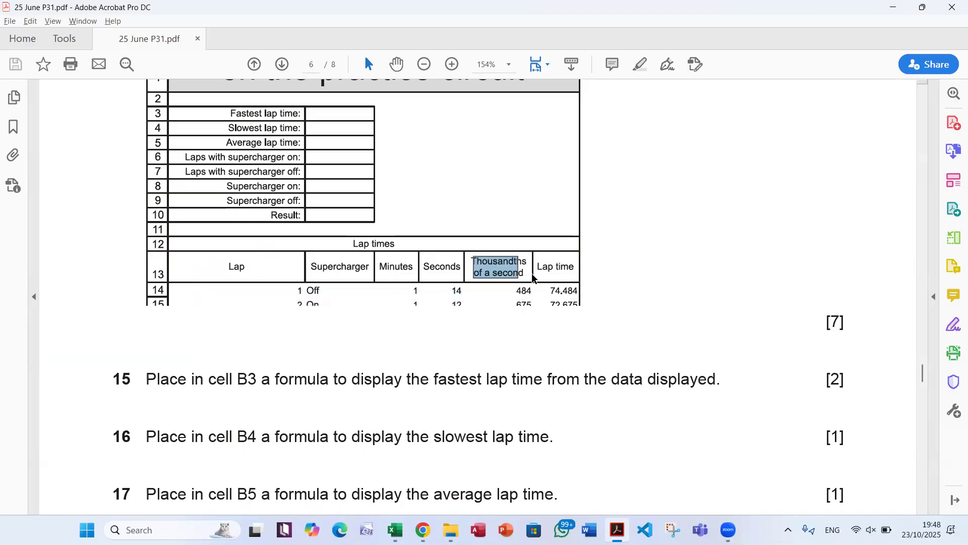
pyautogui.hotkey('alt', 'Tab')
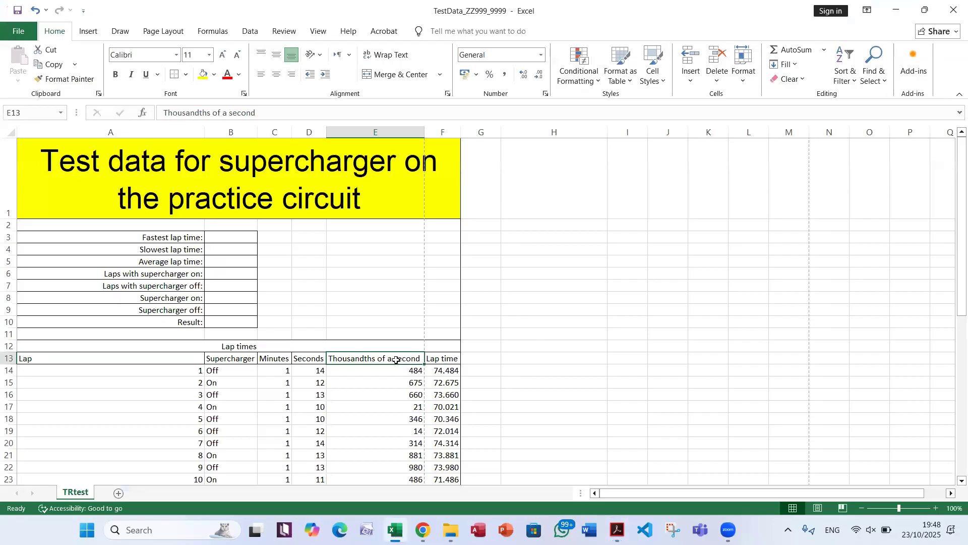
pyautogui.click(397, 56)
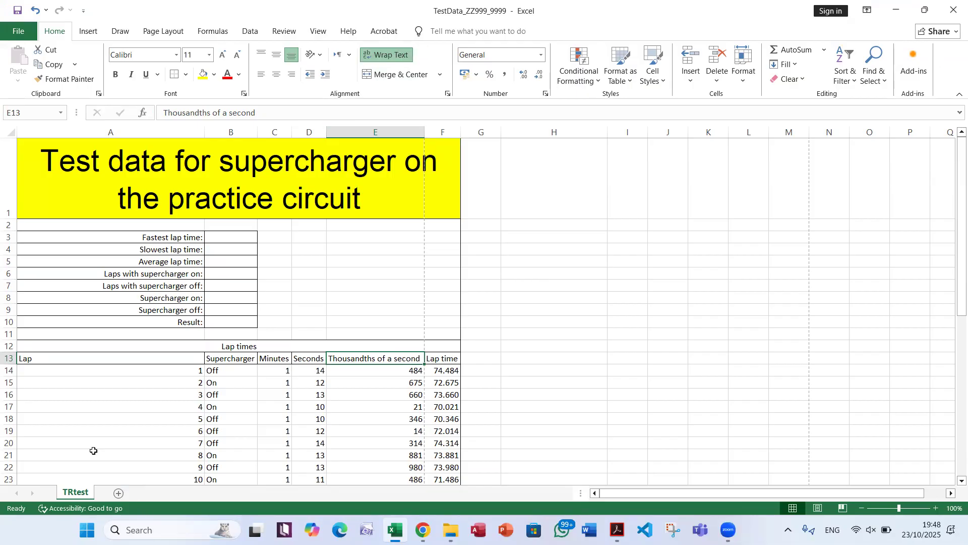
pyautogui.moveTo(10, 363); pyautogui.dragTo(10, 376)
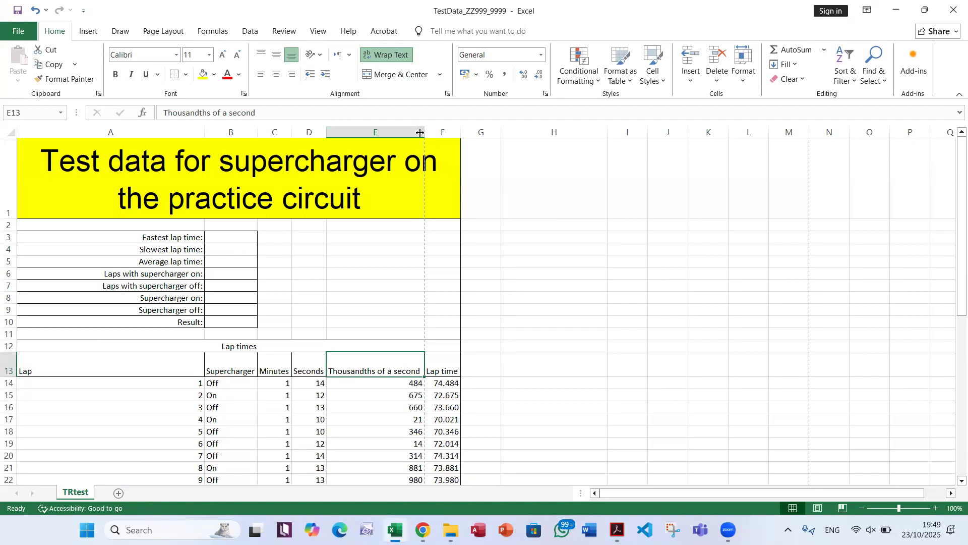
pyautogui.moveTo(420, 132); pyautogui.dragTo(388, 130)
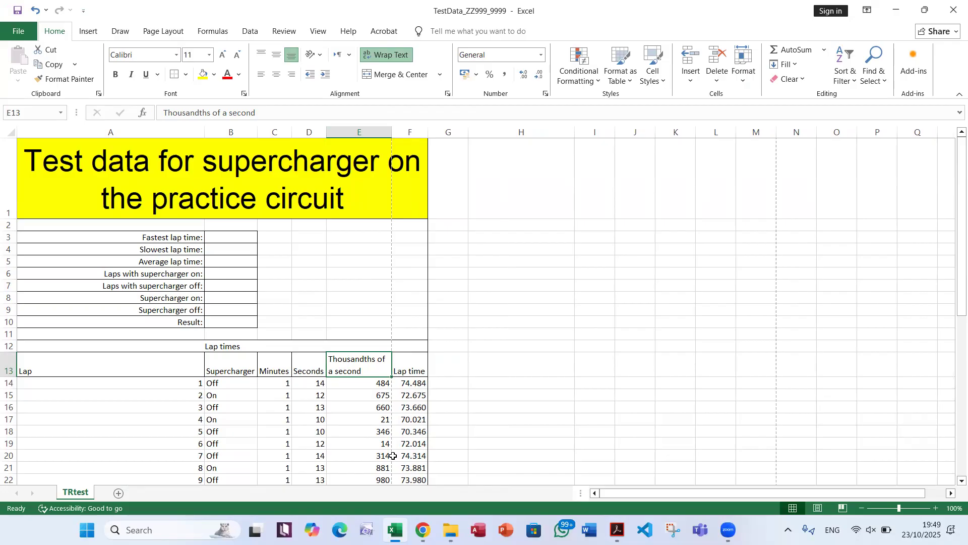
# Center the headings in A13:F13 horizontally and vertically, and compare them with the exam paper's sample.
pyautogui.moveTo(405, 364); pyautogui.dragTo(143, 367)
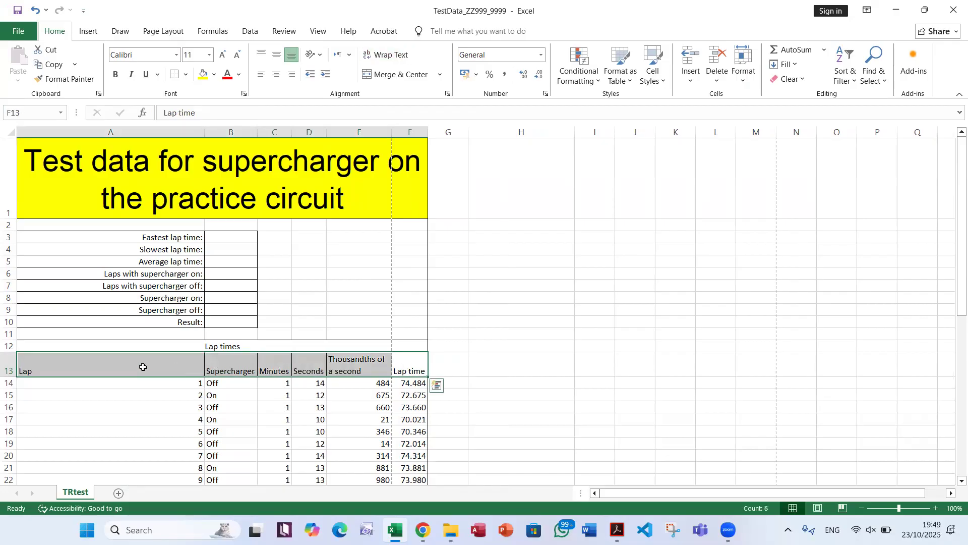
pyautogui.click(276, 75)
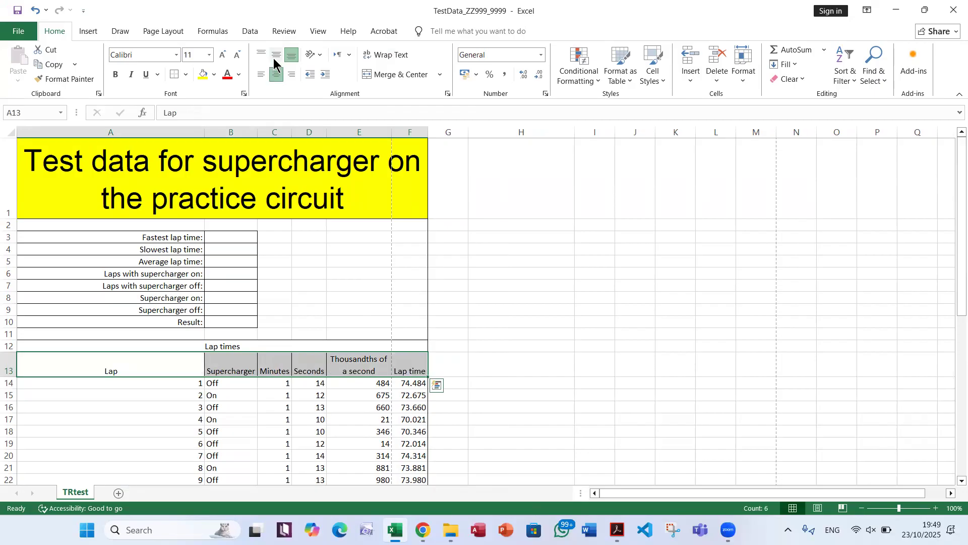
pyautogui.click(276, 55)
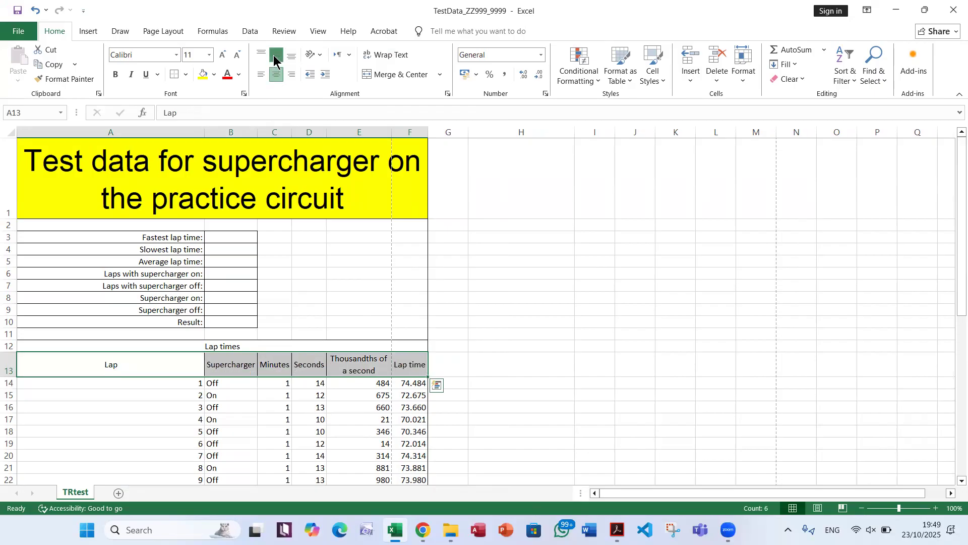
pyautogui.hotkey('alt', 'Tab')
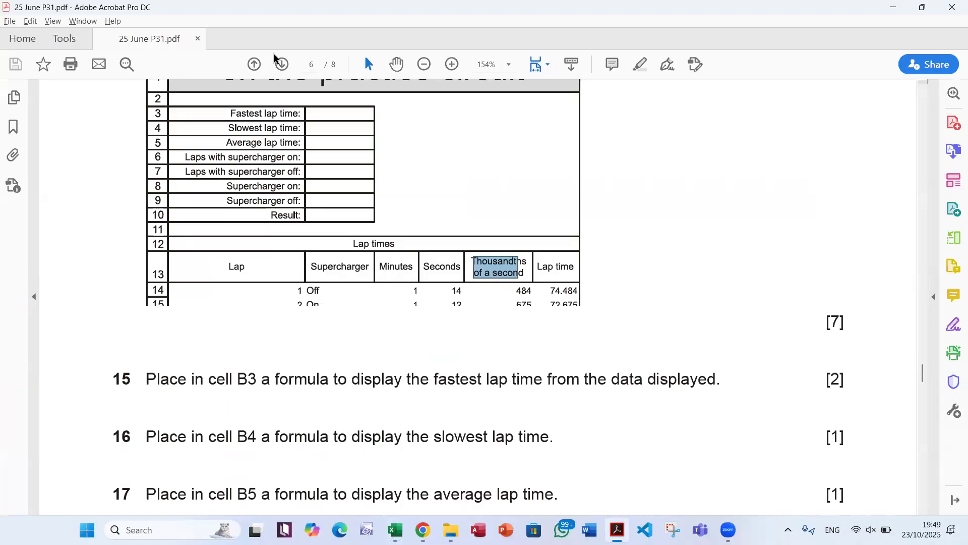
# Compare rows 1 to 13 with the question paper's layout and narrow column E so its heading wraps as "Thousandths" above "of a second".
pyautogui.hotkey('alt', 'Tab')
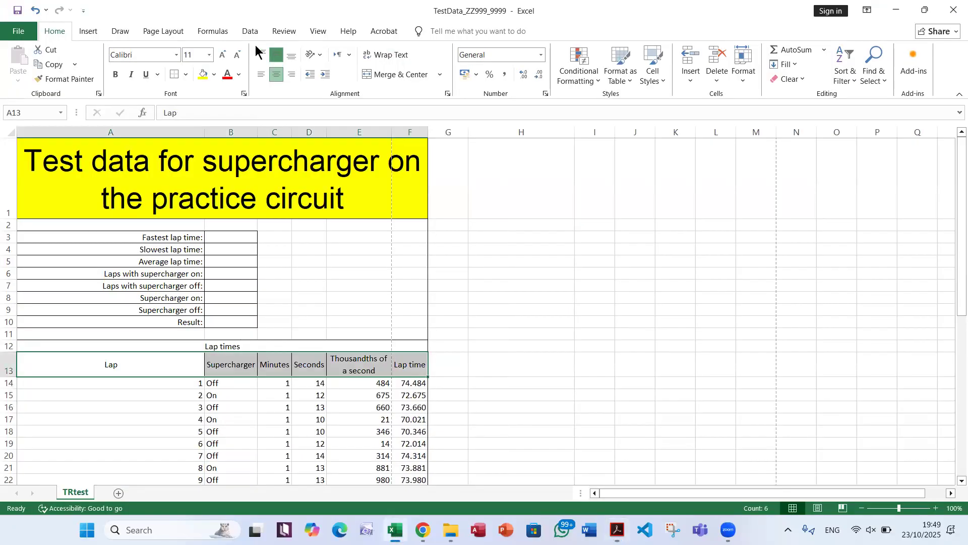
pyautogui.hotkey('alt', 'Tab')
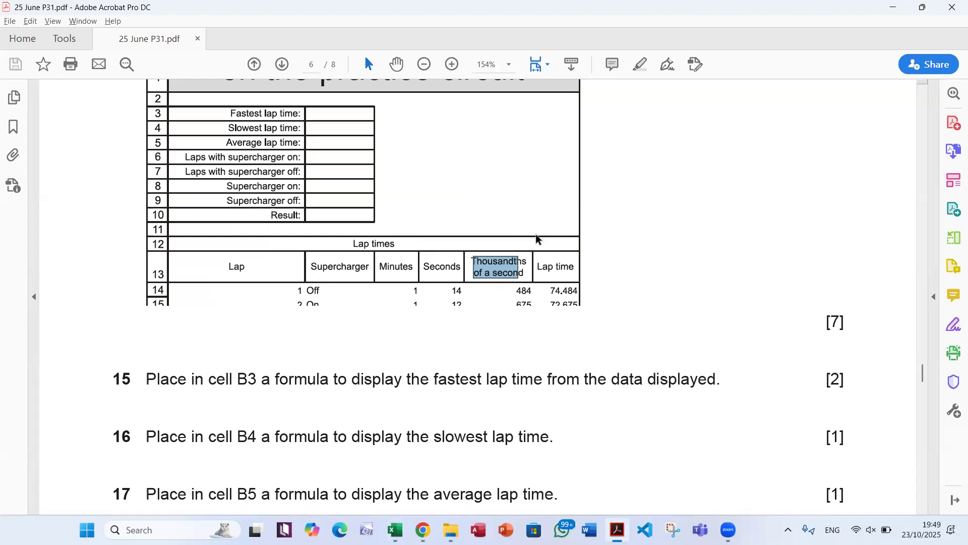
pyautogui.scroll(3, 540, 253)
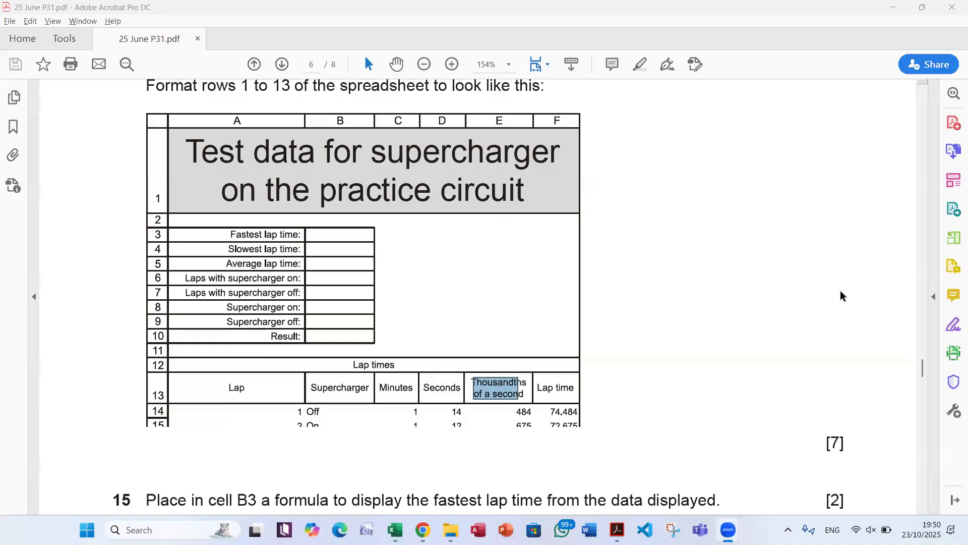
pyautogui.hotkey('alt', 'Tab')
pyautogui.hotkey('alt', 'Tab')
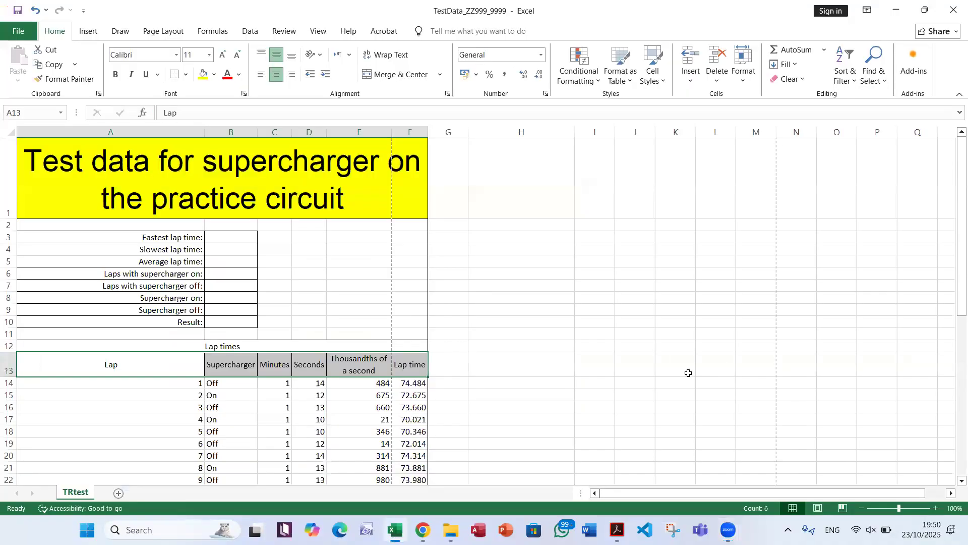
pyautogui.moveTo(389, 133); pyautogui.dragTo(385, 126)
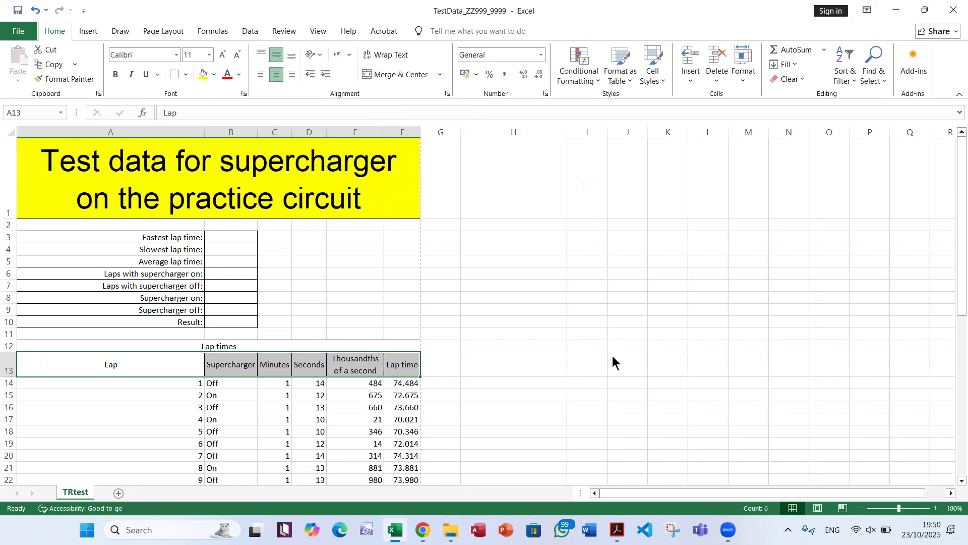
# Check the wrapping of the "Thousandths of a second" heading in E13 against the layout in the Acrobat question paper.
pyautogui.hotkey('alt', 'Tab')
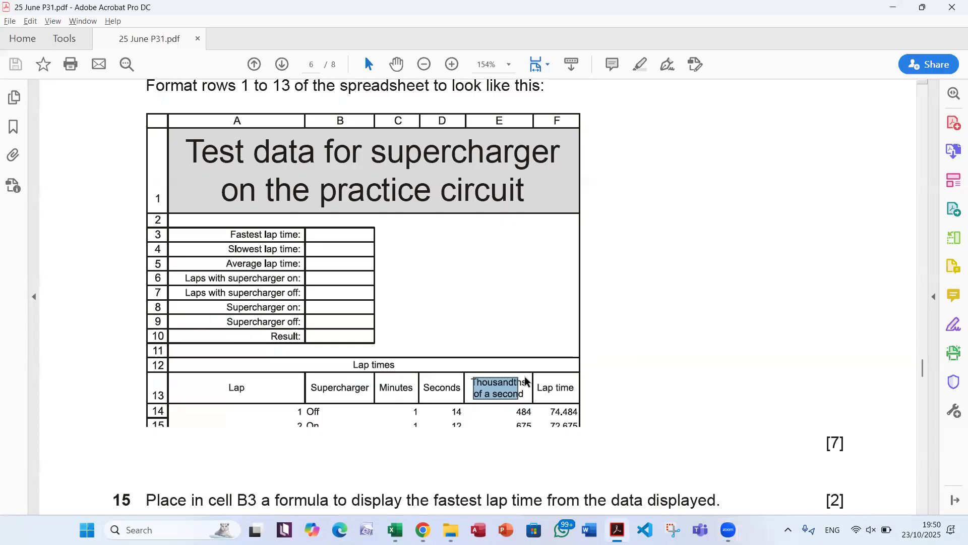
pyautogui.click(522, 395)
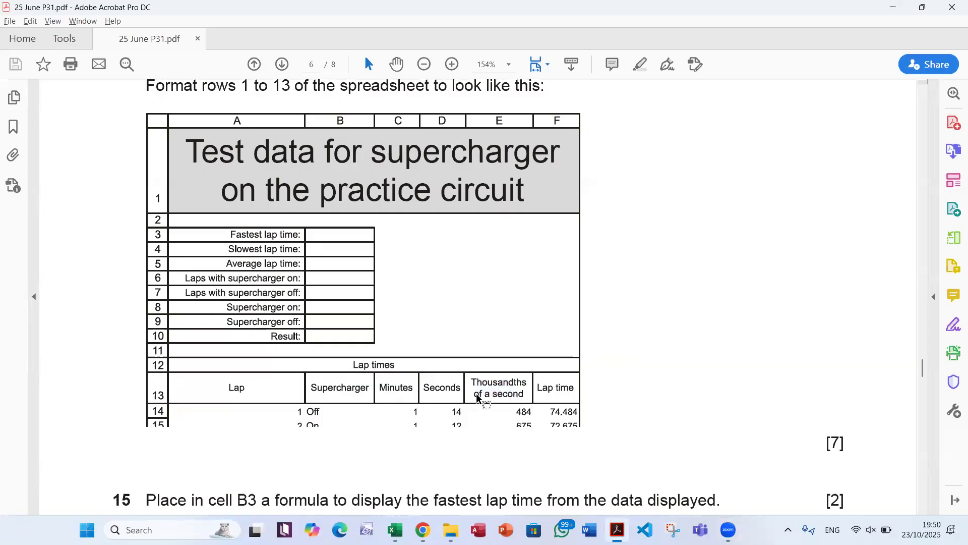
pyautogui.hotkey('alt', 'Tab')
pyautogui.hotkey('alt', 'Tab')
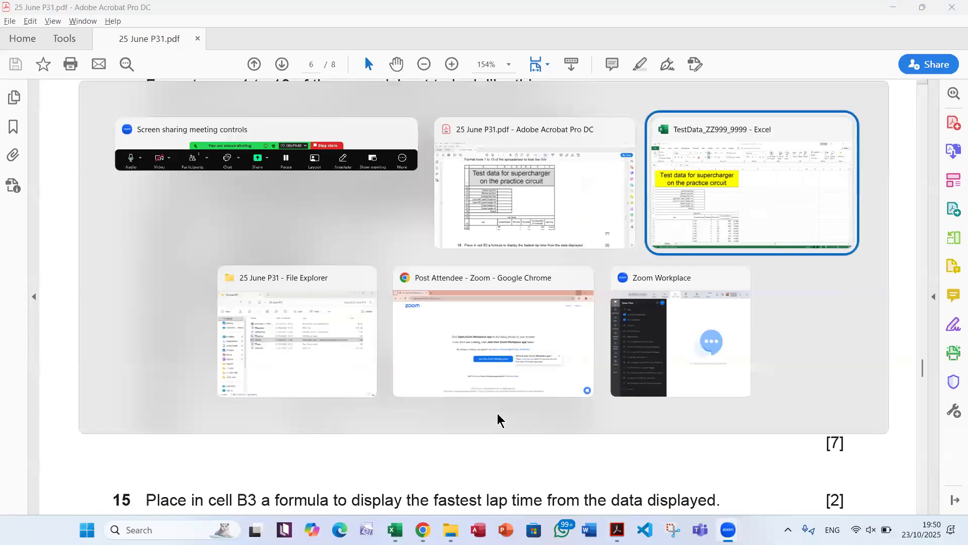
pyautogui.click(371, 367)
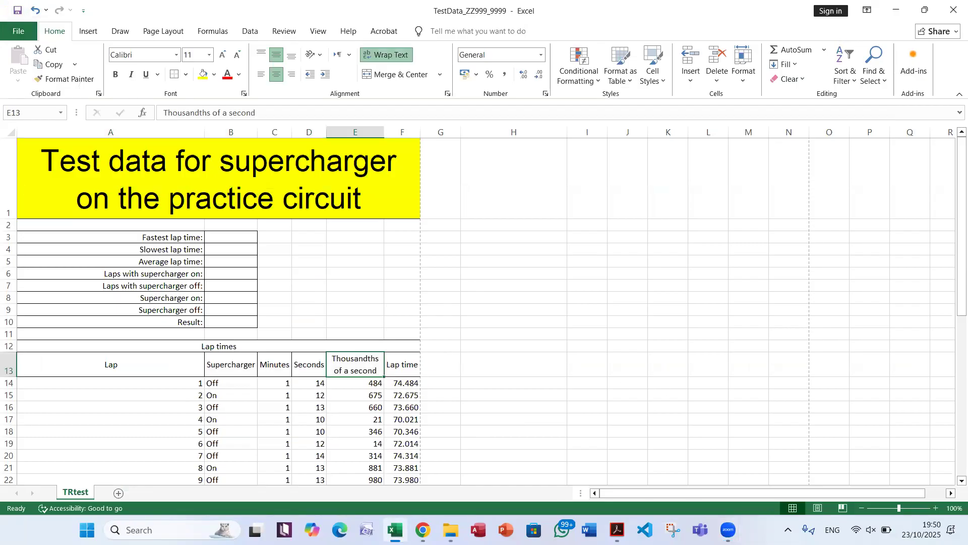
# Switch to the question paper in Acrobat and read tasks 15 to 22 on the formulas for cells B3 to B10.
pyautogui.click(617, 530)
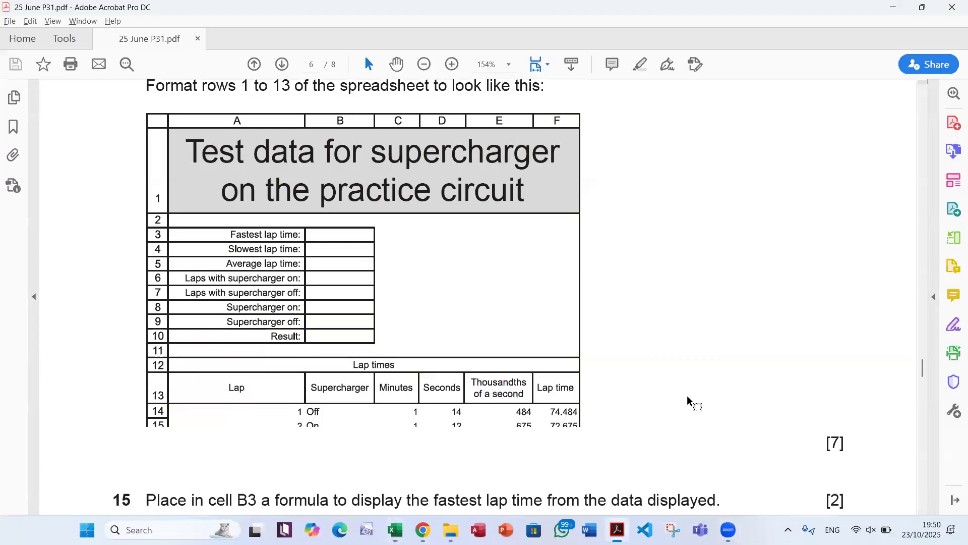
pyautogui.scroll(-3, 701, 331)
pyautogui.scroll(-3, 701, 334)
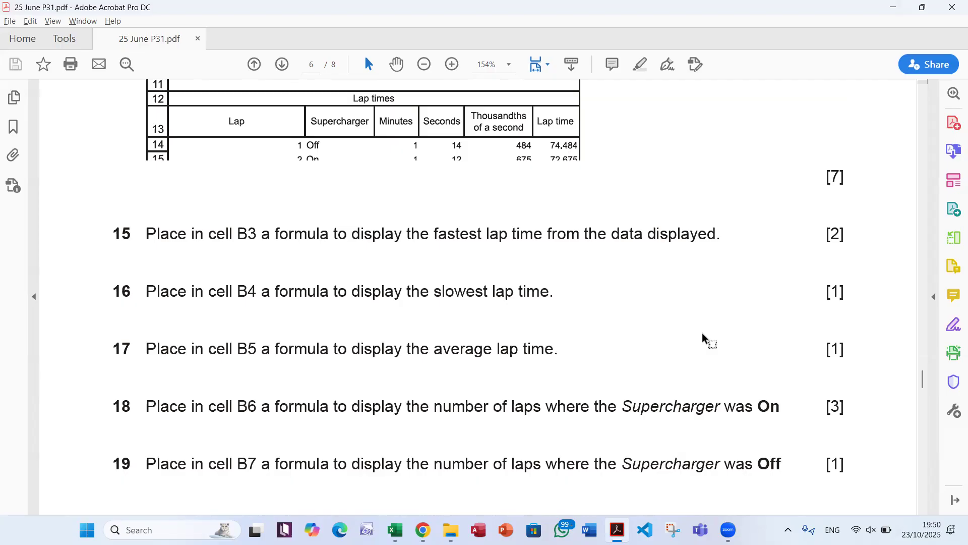
pyautogui.scroll(-2, 781, 375)
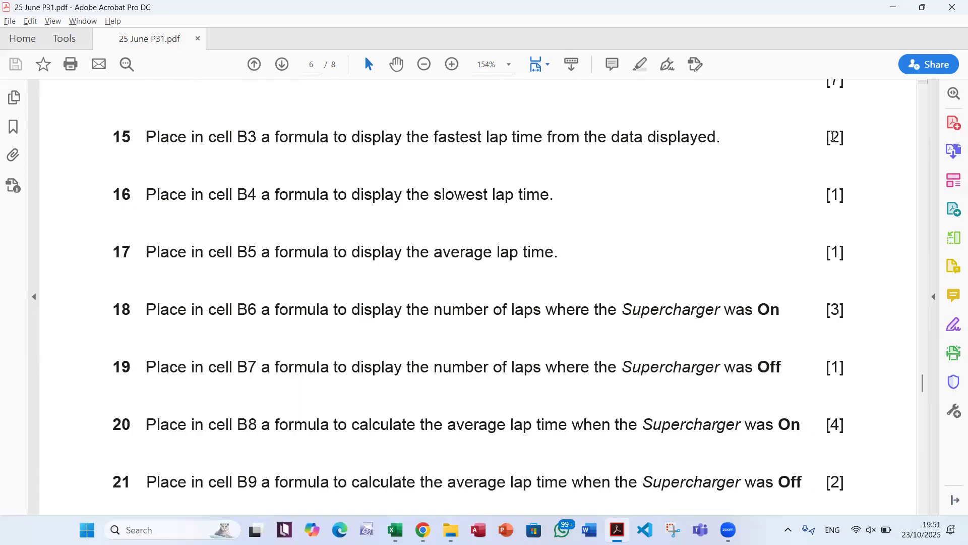
pyautogui.scroll(-4, 823, 236)
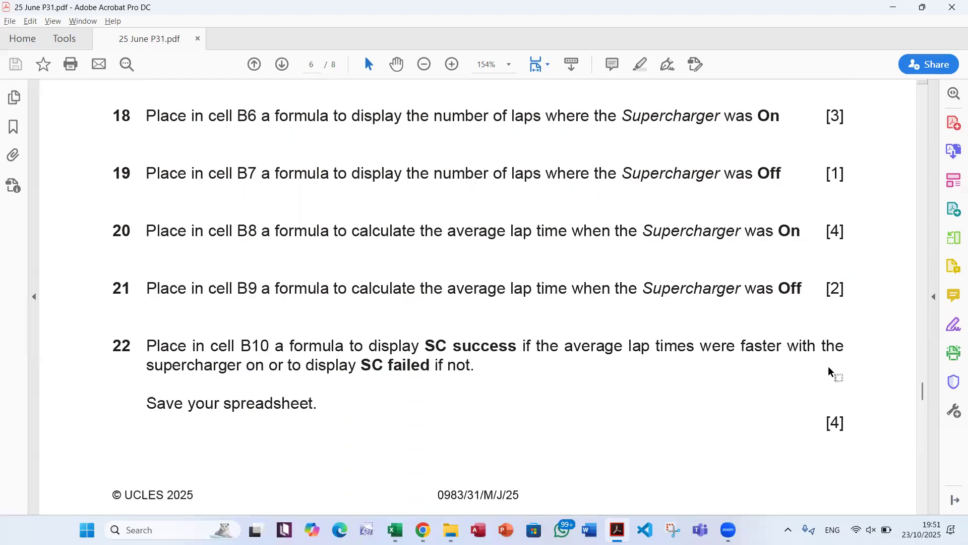
pyautogui.doubleClick(836, 422)
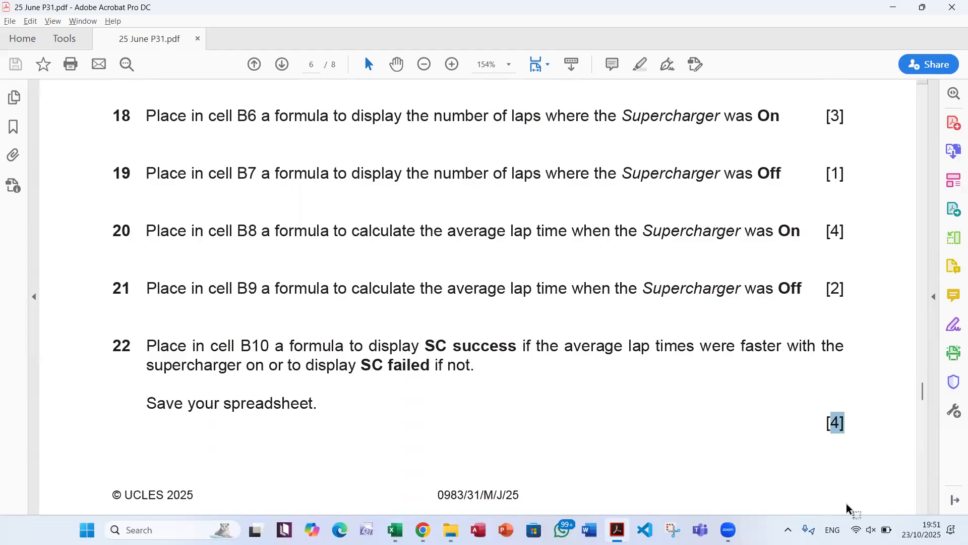
pyautogui.scroll(5, 807, 490)
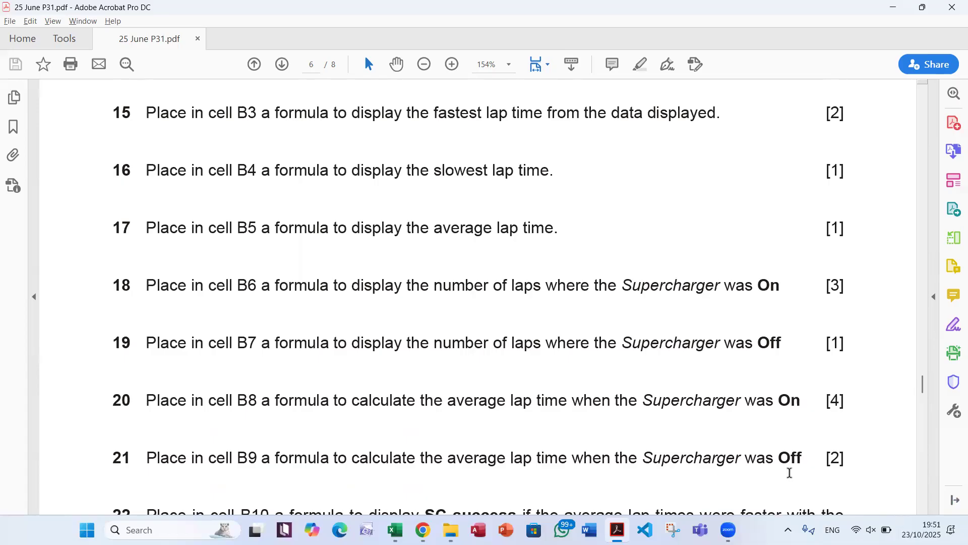
pyautogui.scroll(1, 790, 473)
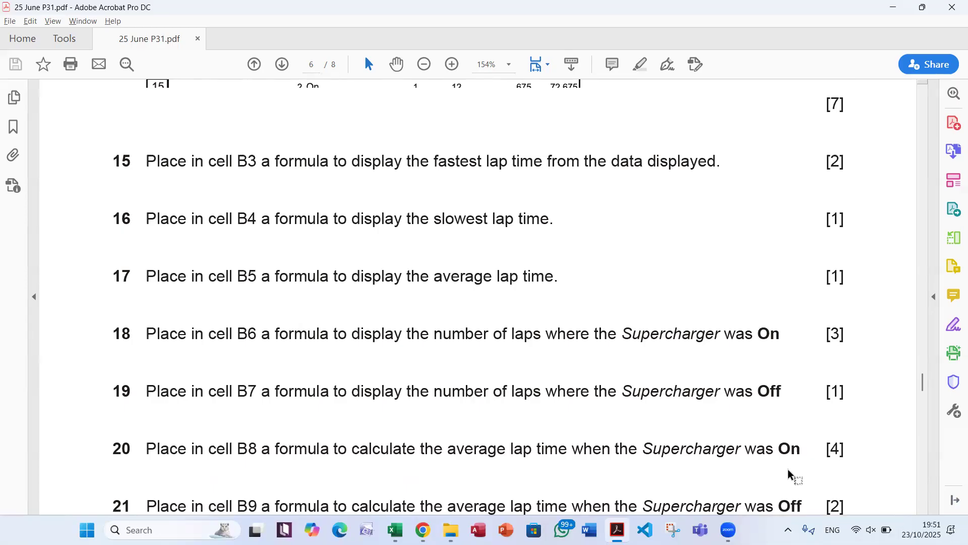
pyautogui.scroll(-1, 790, 472)
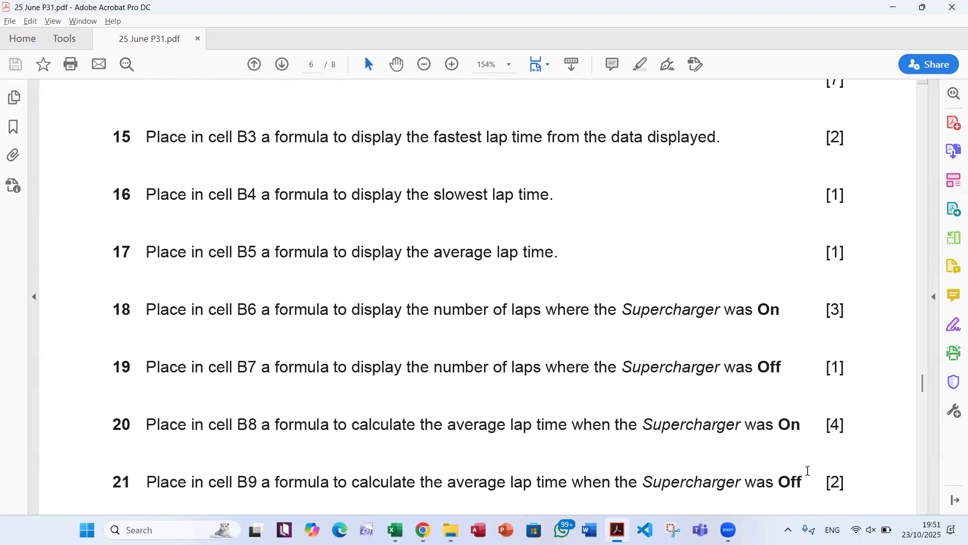
# Return to the Excel workbook, recheck the fastest lap task for B3, and review the lap times in F14:F53.
pyautogui.hotkey('alt', 'Tab')
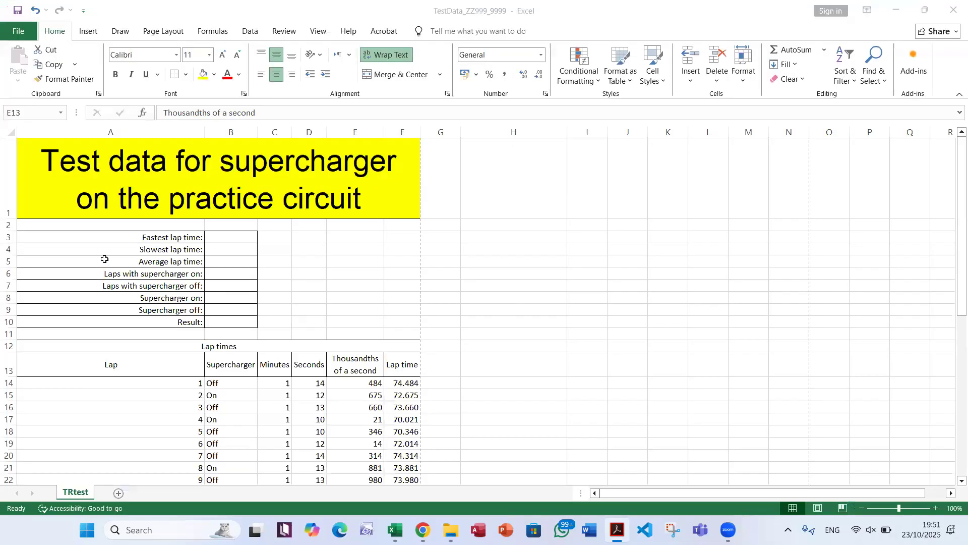
pyautogui.click(229, 237)
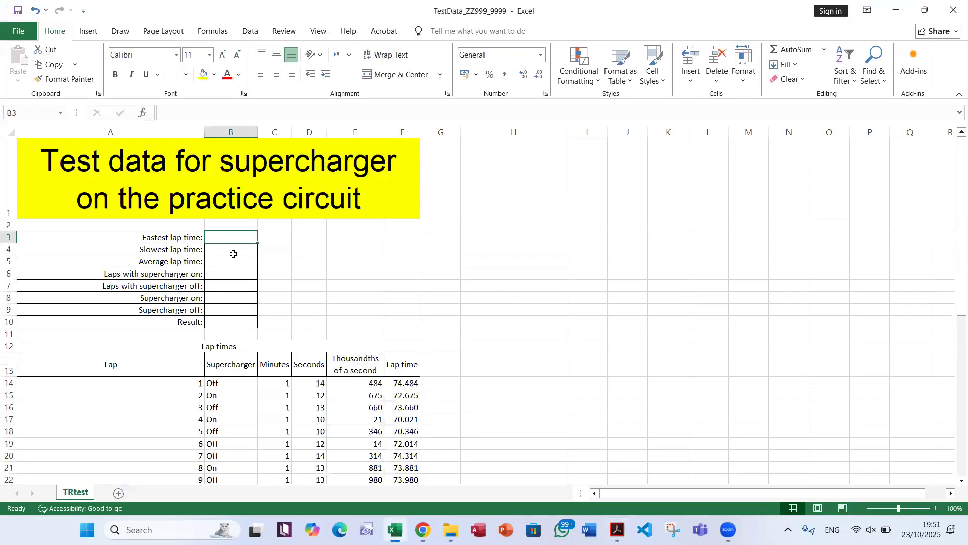
pyautogui.hotkey('alt', 'Tab')
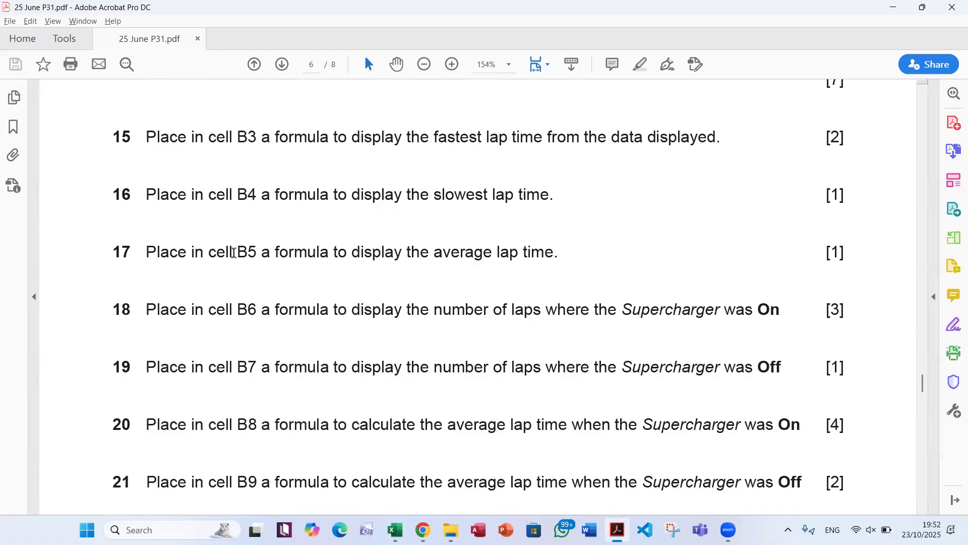
pyautogui.hotkey('alt', 'Tab')
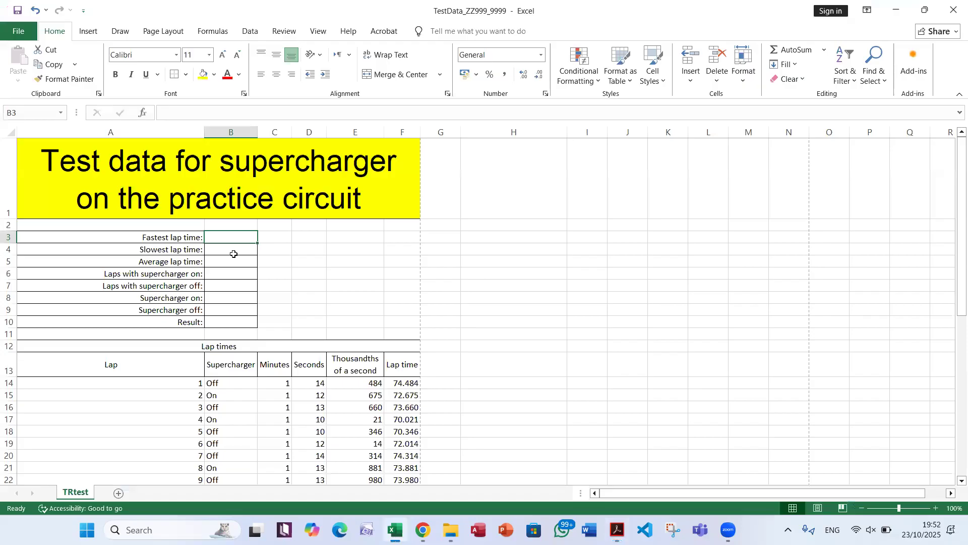
pyautogui.scroll(-3, 379, 373)
pyautogui.moveTo(403, 205); pyautogui.dragTo(409, 458)
pyautogui.scroll(2, 422, 428)
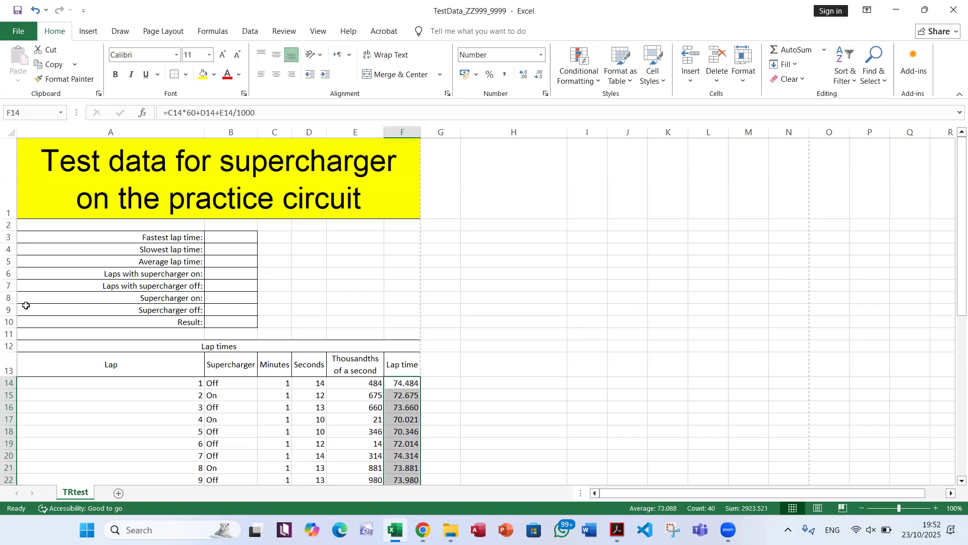
# Begin a formula in cell B3 by searching the Insert Function dialog for "min" and choosing the MIN function.
pyautogui.click(225, 231)
pyautogui.click(226, 239)
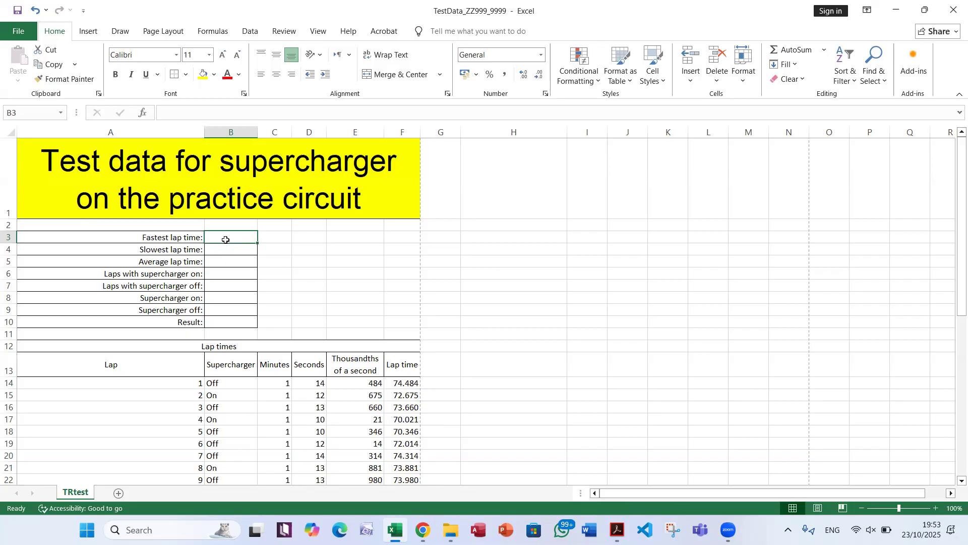
pyautogui.click(144, 114)
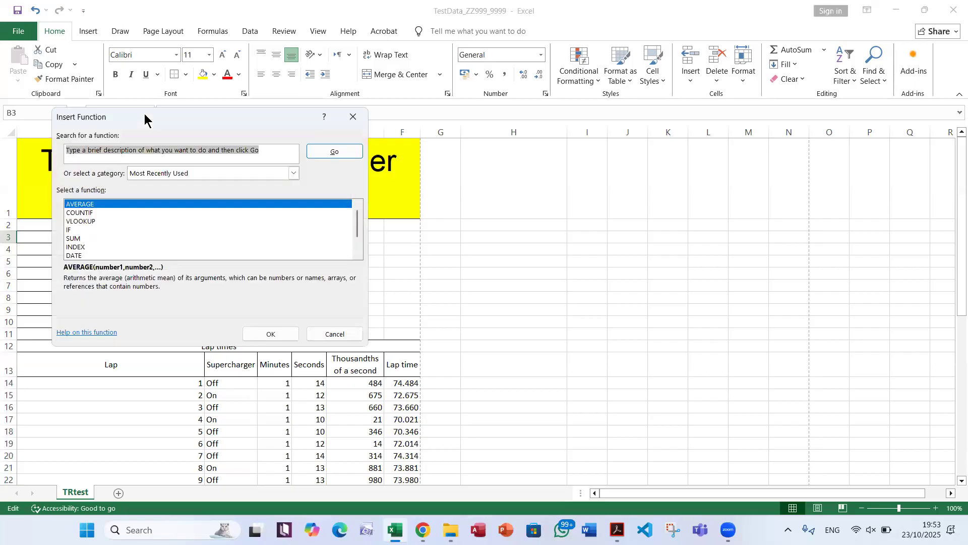
pyautogui.moveTo(191, 120); pyautogui.dragTo(406, 133)
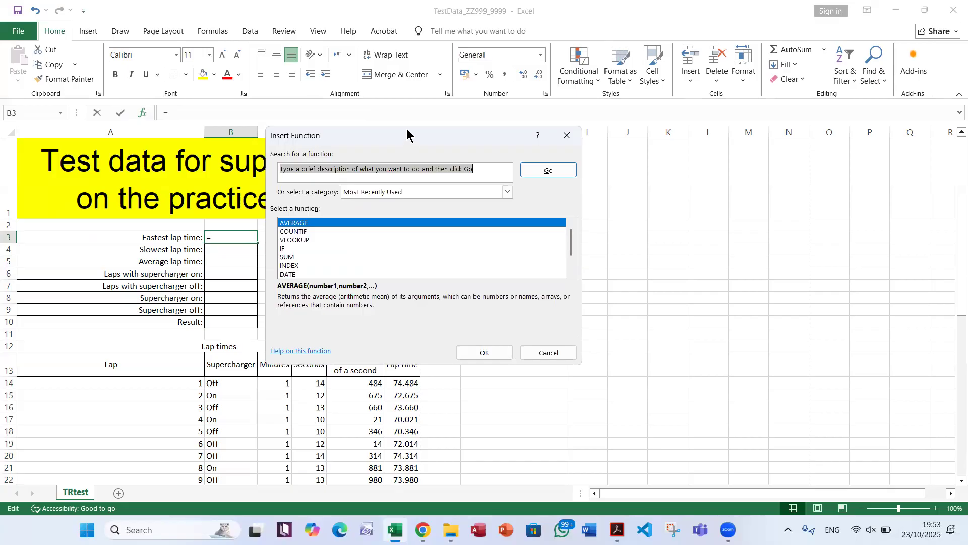
pyautogui.press('BackSpace')
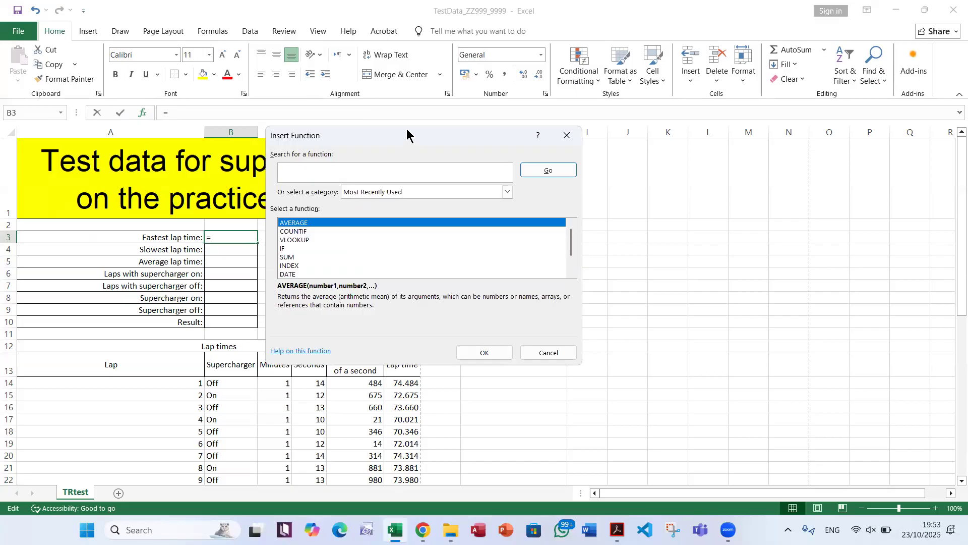
pyautogui.write('min')
pyautogui.click(544, 168)
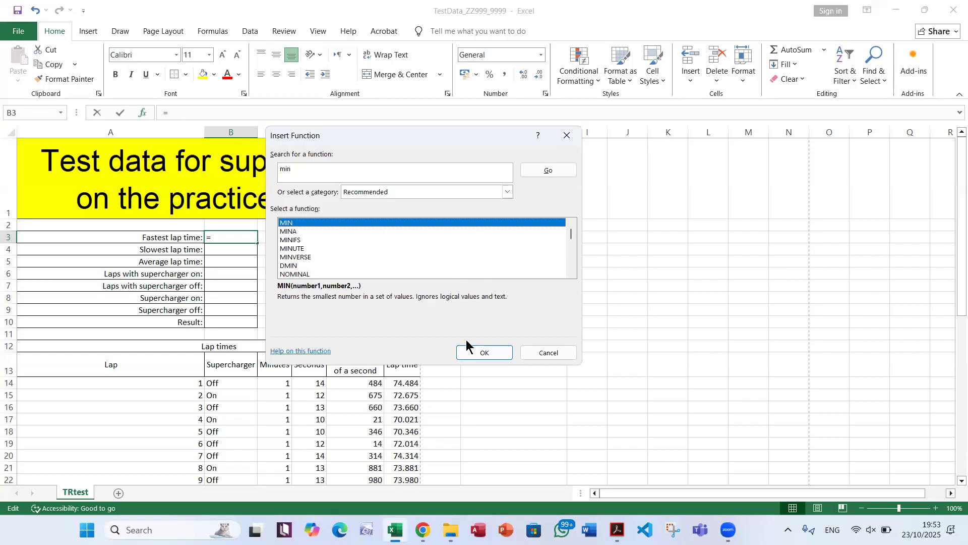
pyautogui.click(498, 350)
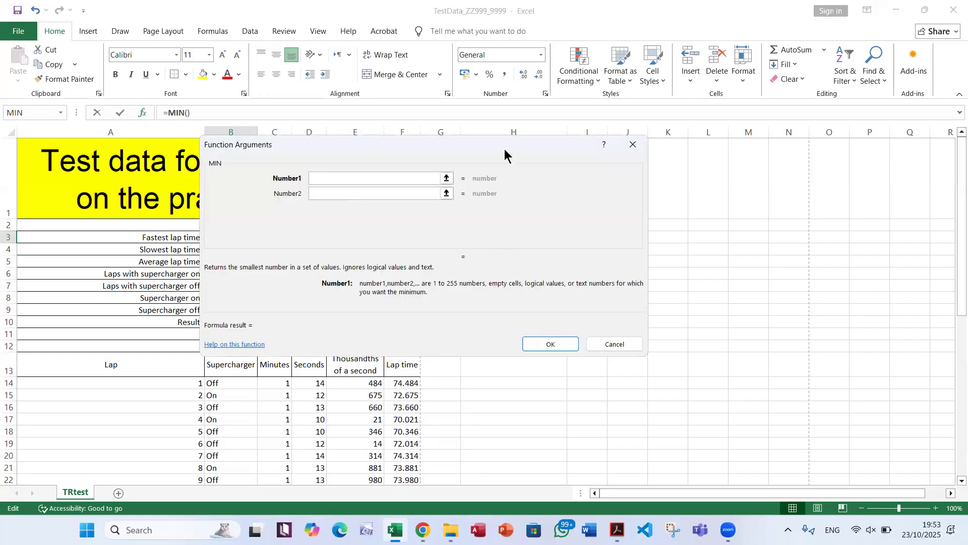
# Set the MIN function's Number1 argument to the lap times F14:F53 and insert the formula in B3.
pyautogui.moveTo(507, 150); pyautogui.dragTo(657, 145)
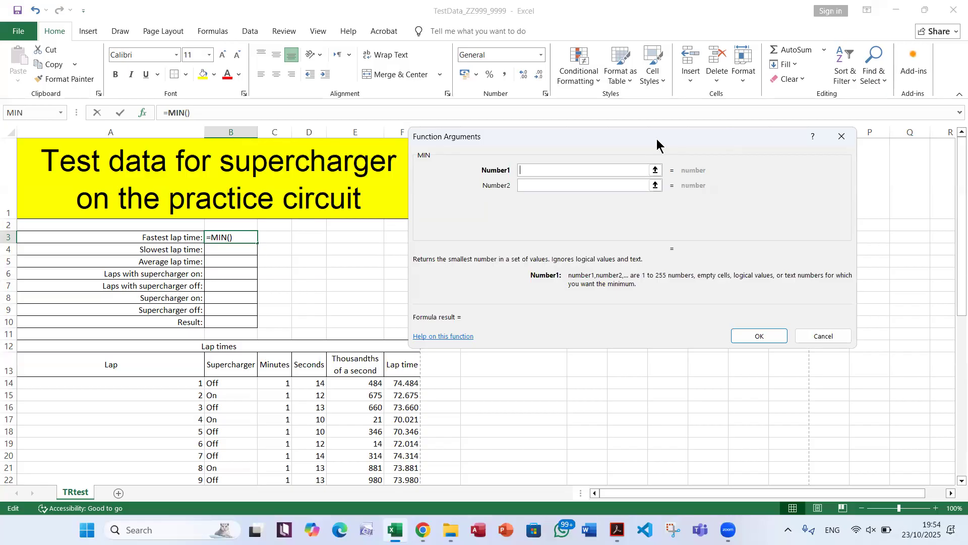
pyautogui.click(548, 184)
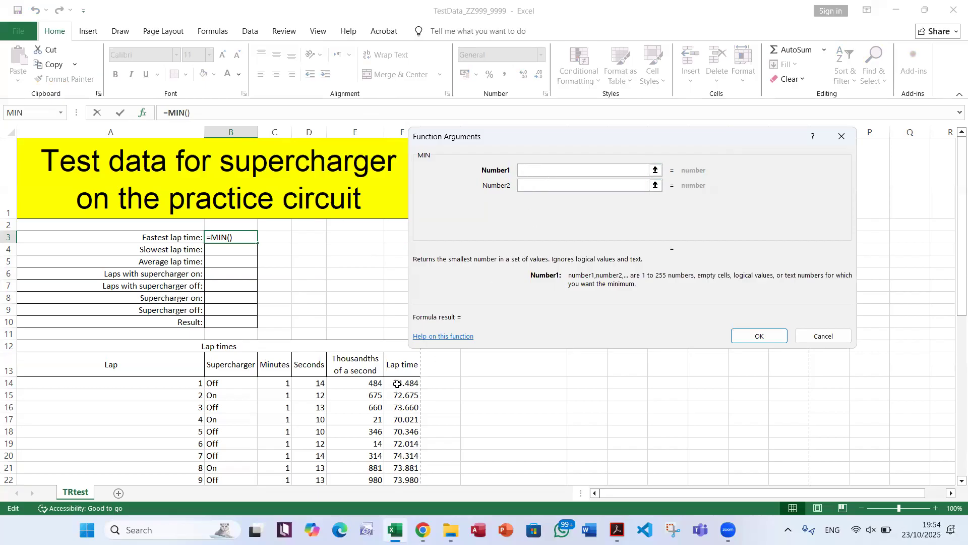
pyautogui.moveTo(397, 384)
pyautogui.mouseDown()
pyautogui.moveTo(397, 456)
pyautogui.moveTo(397, 387)
pyautogui.mouseUp()
pyautogui.scroll(10, 377, 350)
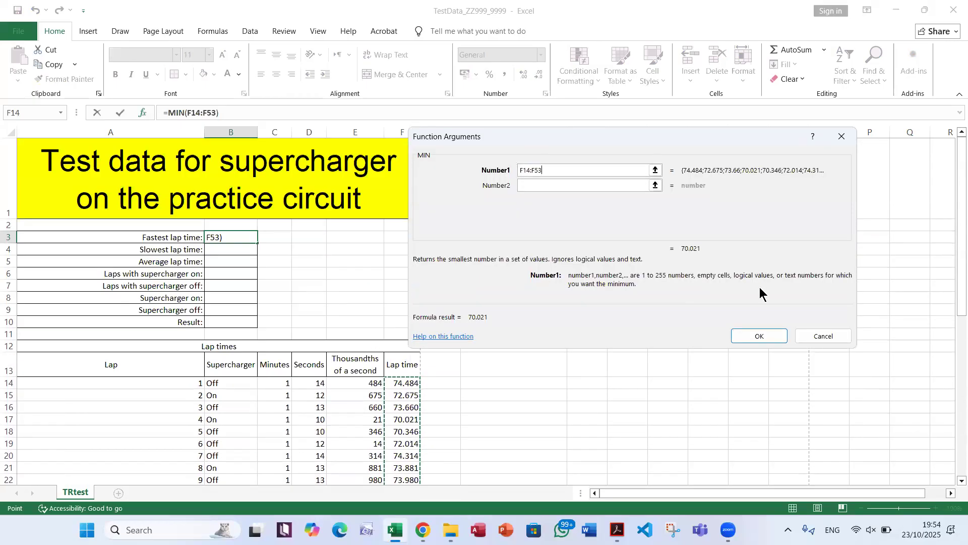
pyautogui.click(764, 335)
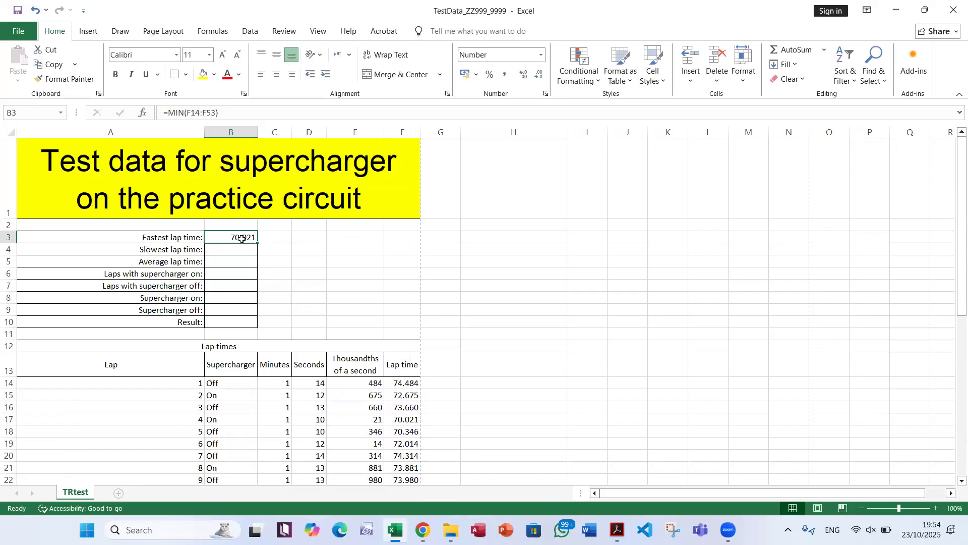
# Open the B3 formula for editing and examine which Lap time cells its reference covers.
pyautogui.doubleClick(242, 238)
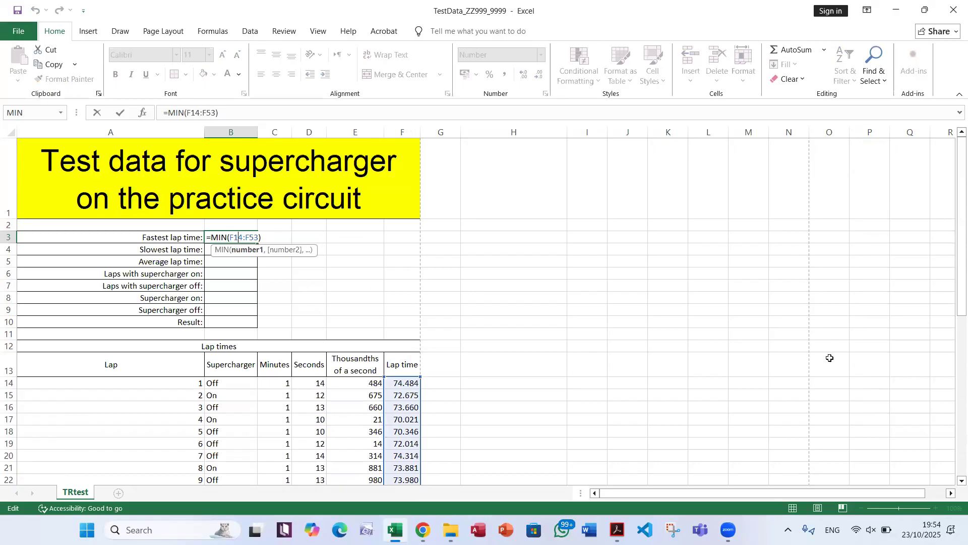
pyautogui.scroll(-12, 790, 335)
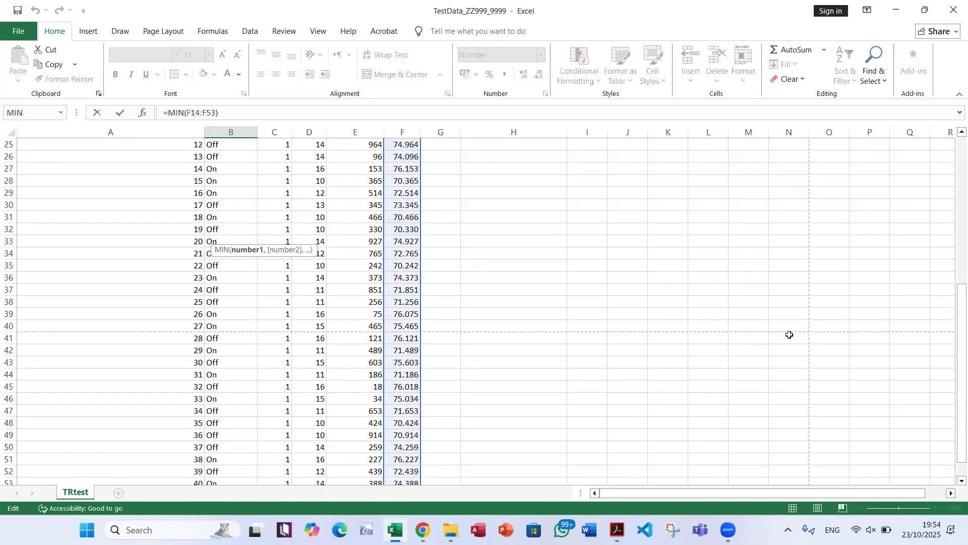
pyautogui.scroll(12, 790, 335)
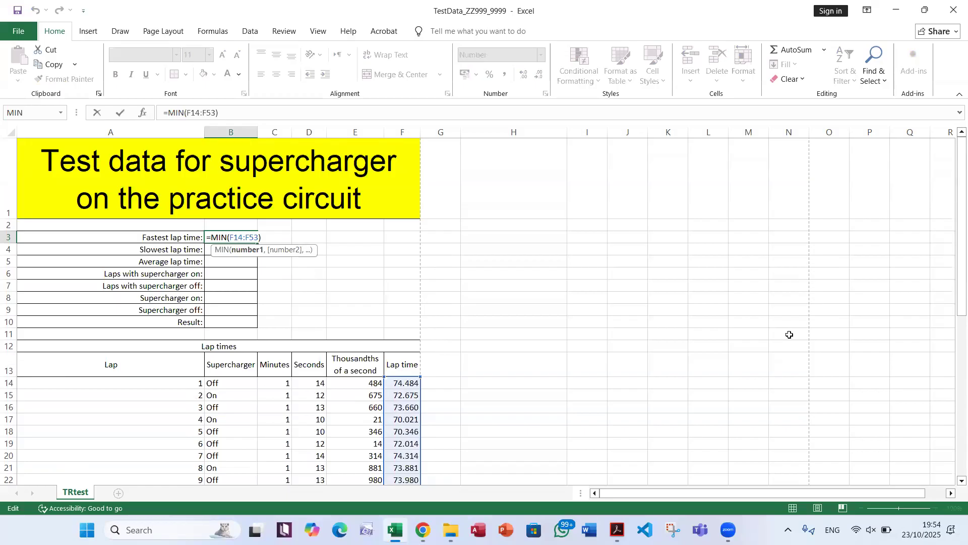
# Check that the range in the B3 formula extends to the last lap row, and accept the formula.
pyautogui.scroll(-12, 441, 271)
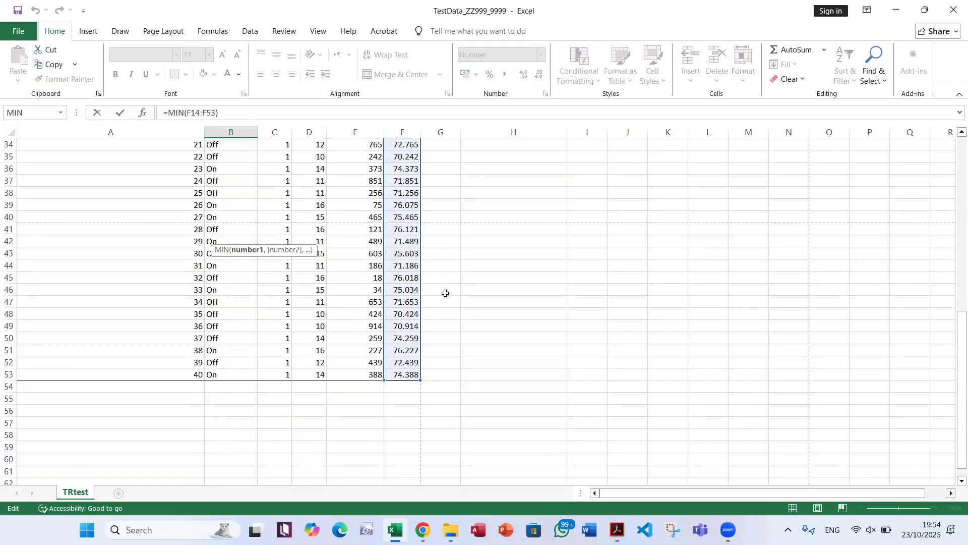
pyautogui.scroll(12, 455, 300)
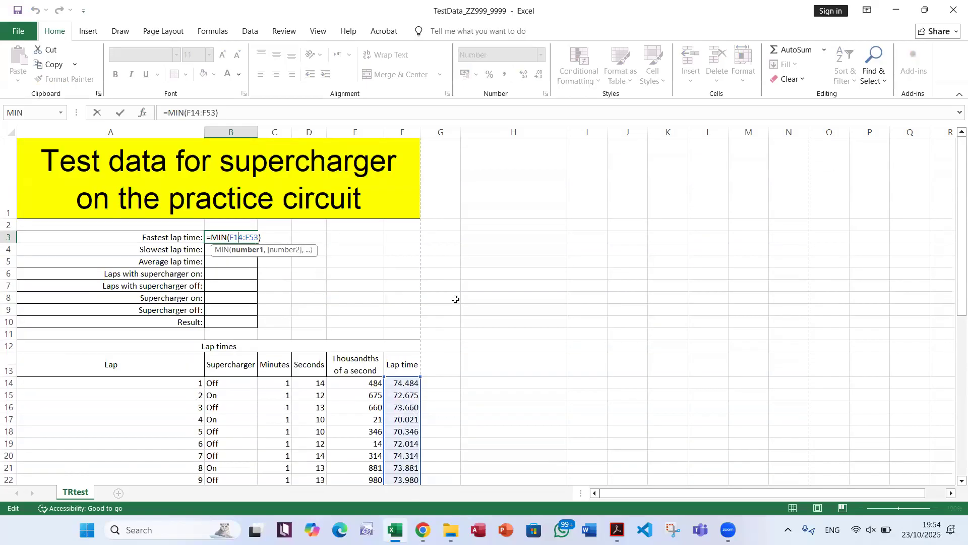
pyautogui.press('Return')
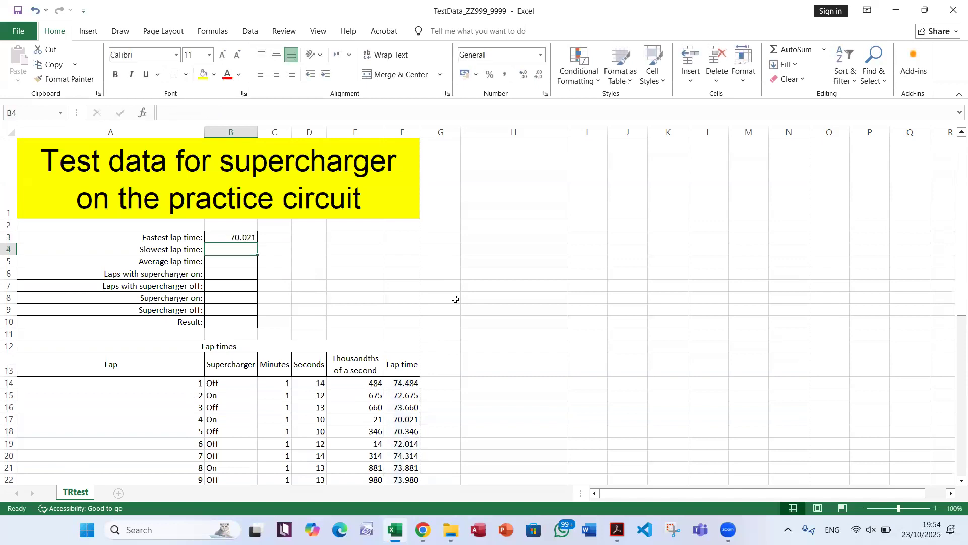
# Check the B4 task in the exam PDF, and start B4's formula by searching Insert Function for "max" and choosing MAX.
pyautogui.hotkey('alt', 'Tab')
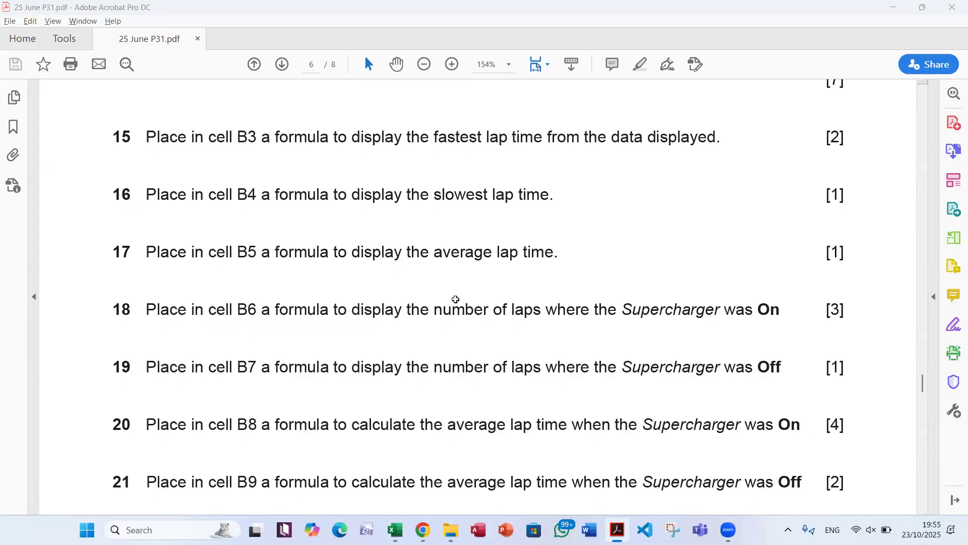
pyautogui.hotkey('alt', 'Tab')
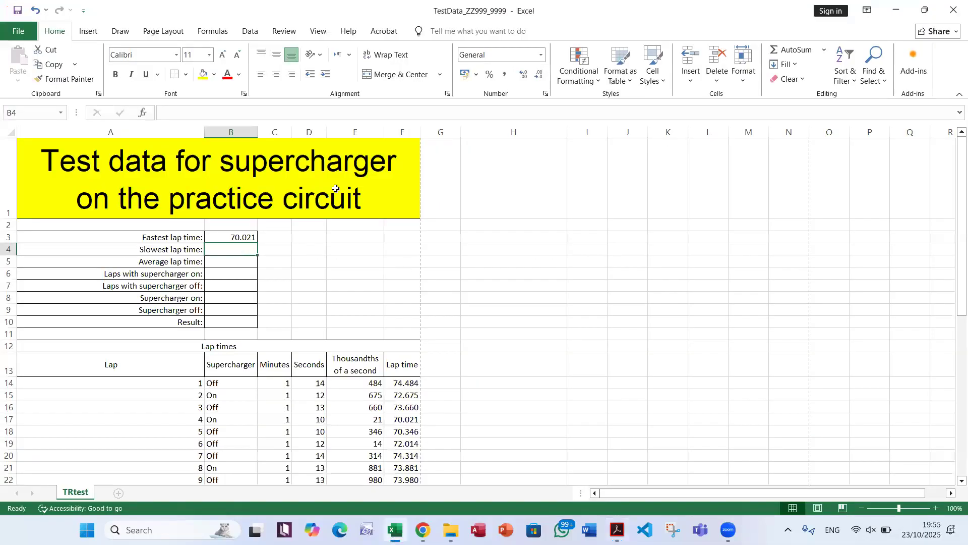
pyautogui.click(143, 114)
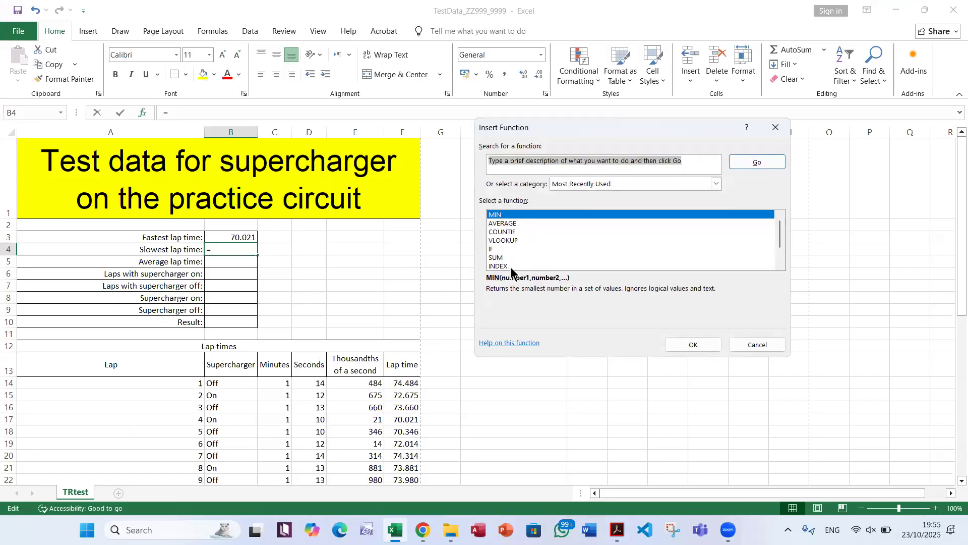
pyautogui.press('BackSpace')
pyautogui.write('max')
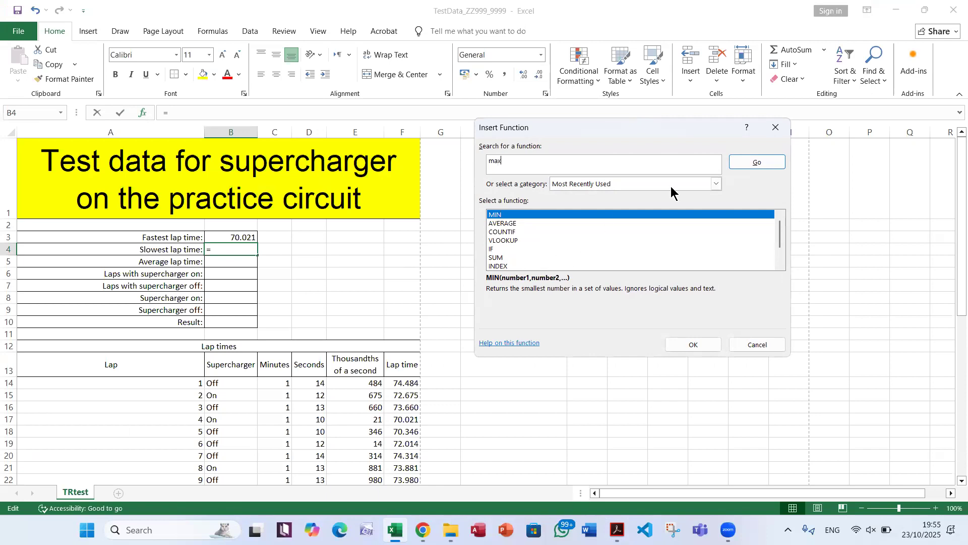
pyautogui.click(748, 164)
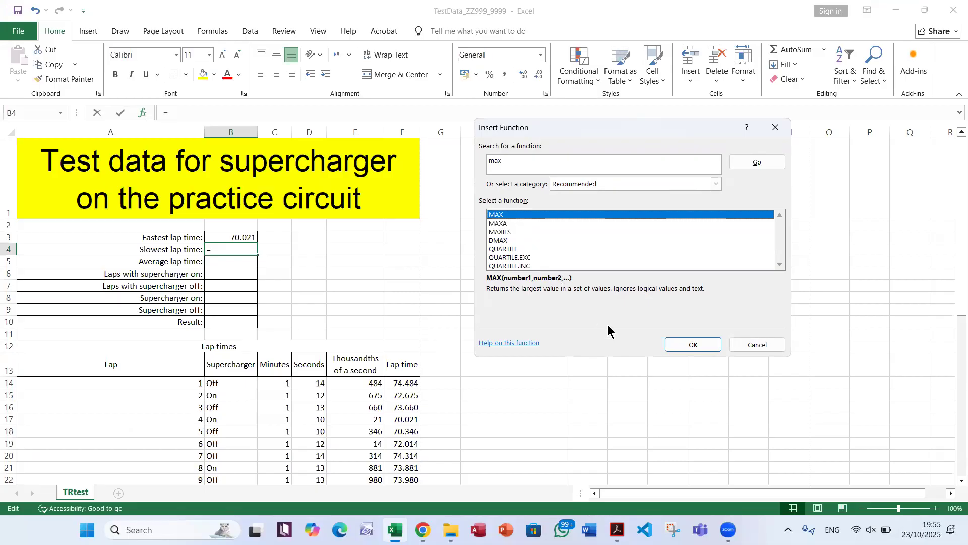
pyautogui.click(700, 344)
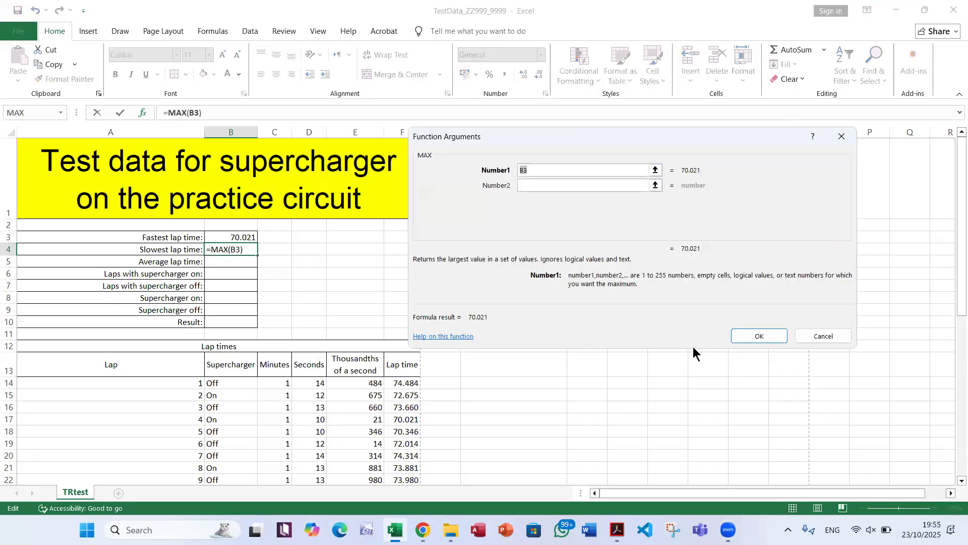
# Set the MAX function's Number1 argument to the lap times F14:F53 and insert the formula in B4.
pyautogui.moveTo(406, 384); pyautogui.dragTo(398, 437)
pyautogui.moveTo(395, 350); pyautogui.dragTo(396, 344)
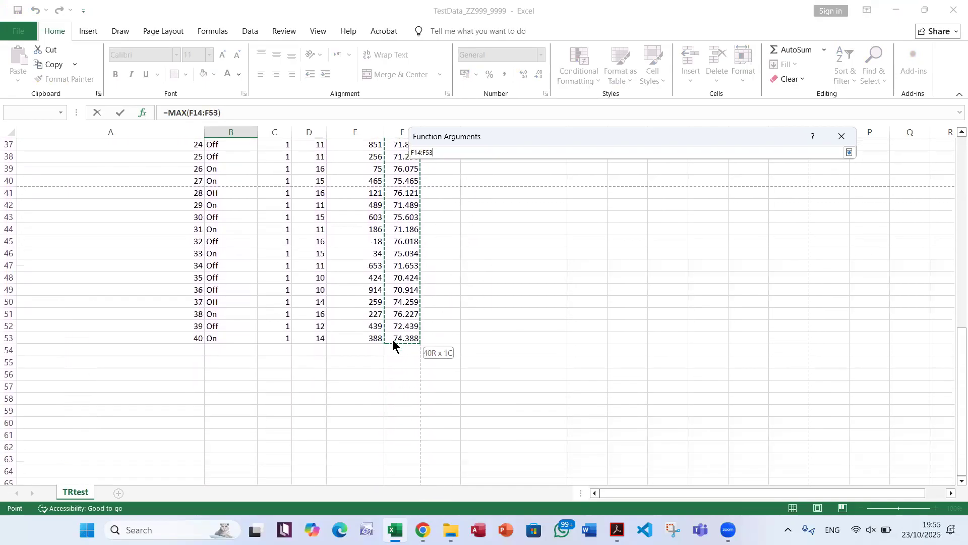
pyautogui.click(764, 339)
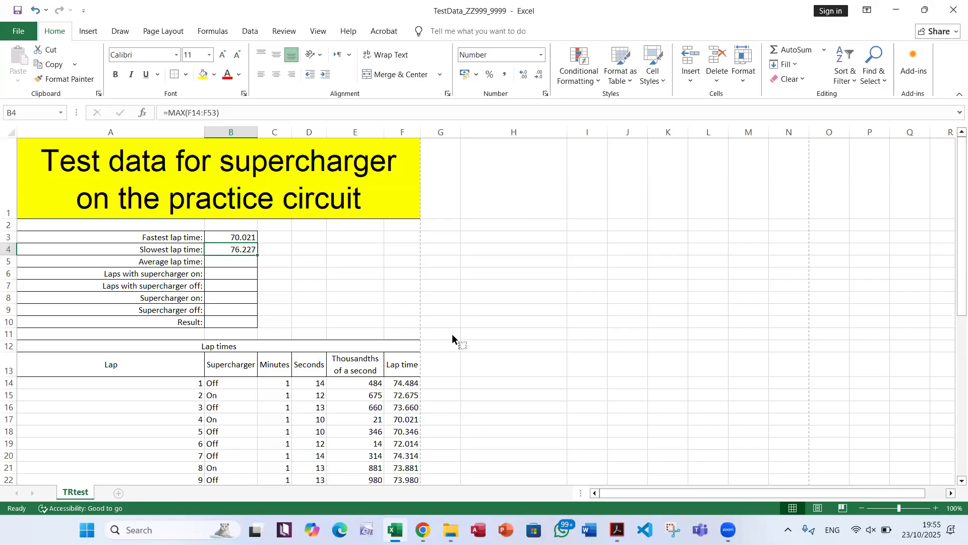
# Switch to the exam PDF in Adobe Acrobat, read task 17 for cell B5, and return to the Excel workbook.
pyautogui.hotkey('alt', 'Tab')
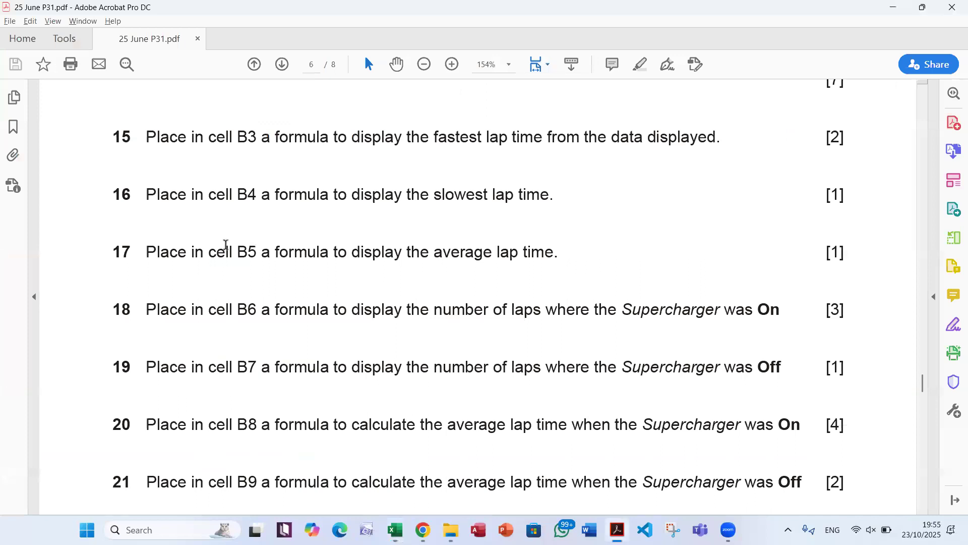
pyautogui.doubleClick(247, 251)
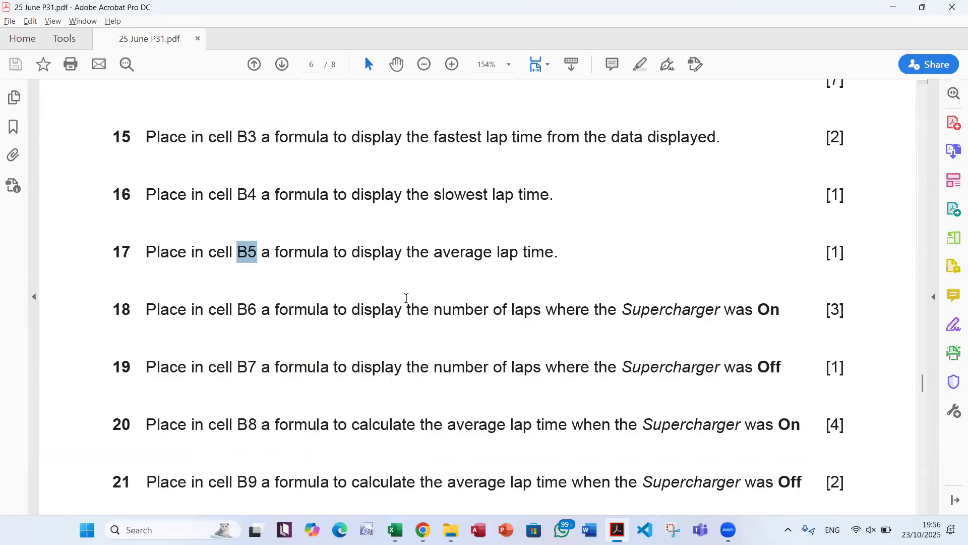
pyautogui.hotkey('alt', 'Tab')
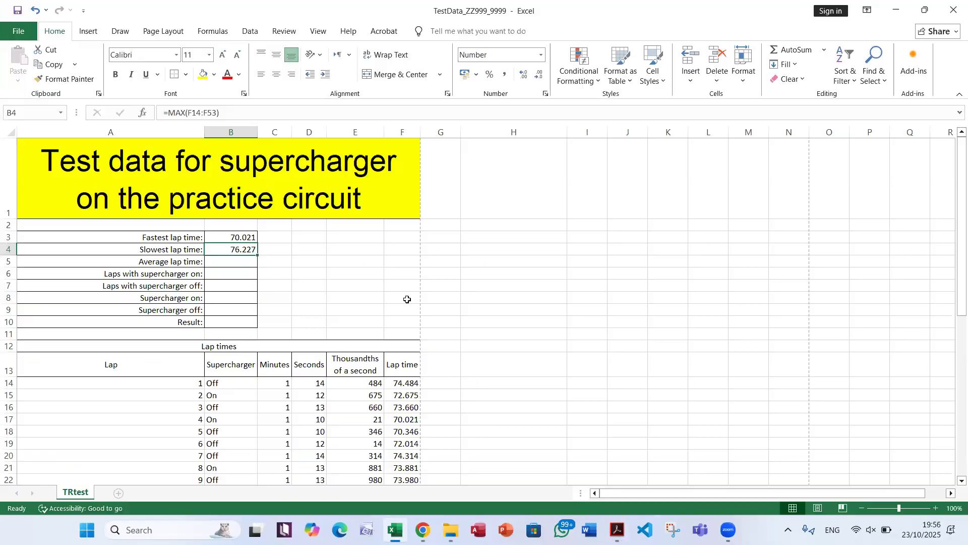
# Insert an AVERAGE function over the lap times F14:F53 in cell B5, finding it by searching Insert Function for "average".
pyautogui.click(238, 263)
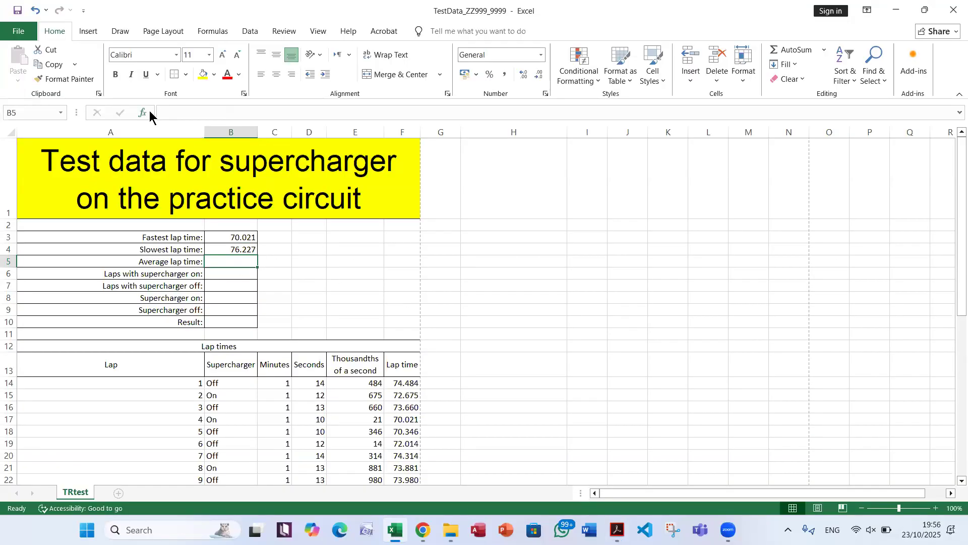
pyautogui.click(149, 114)
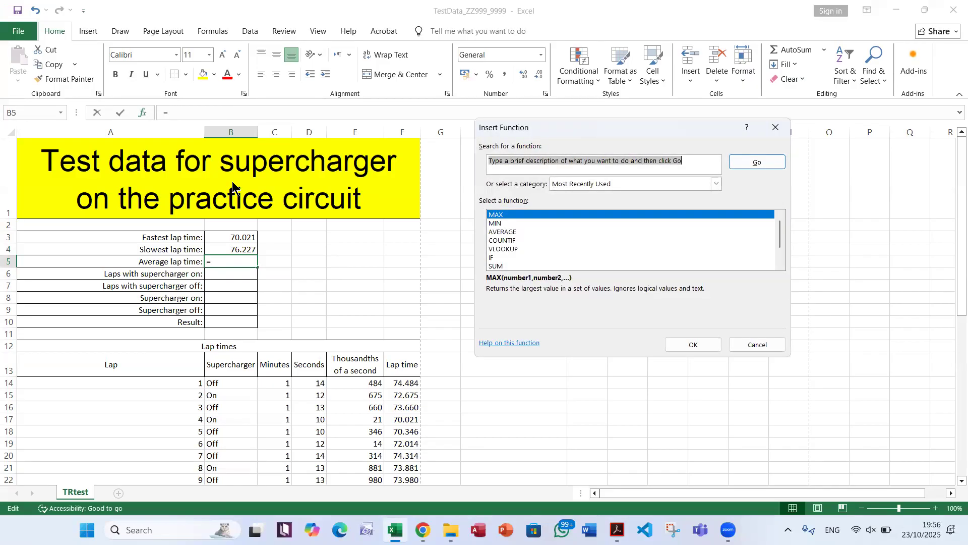
pyautogui.press('BackSpace')
pyautogui.write('average')
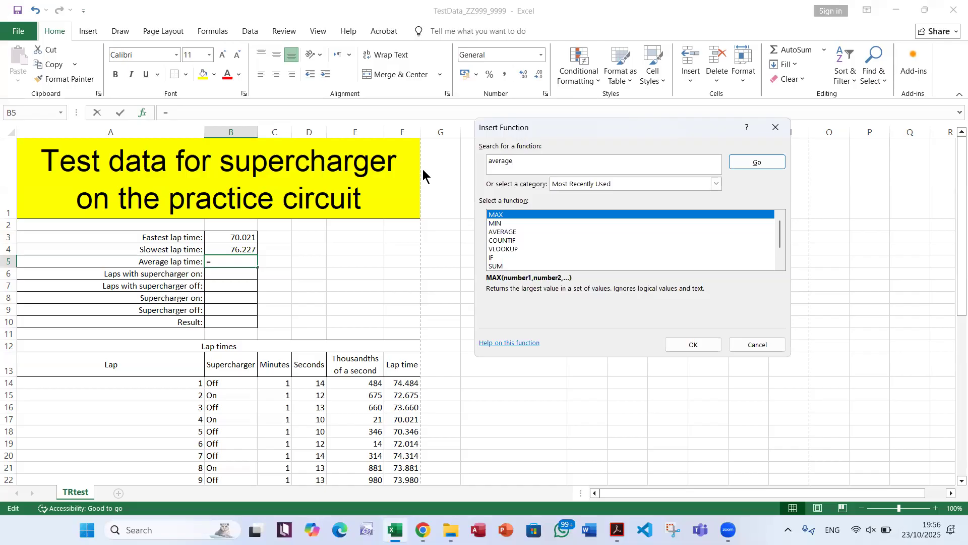
pyautogui.click(761, 166)
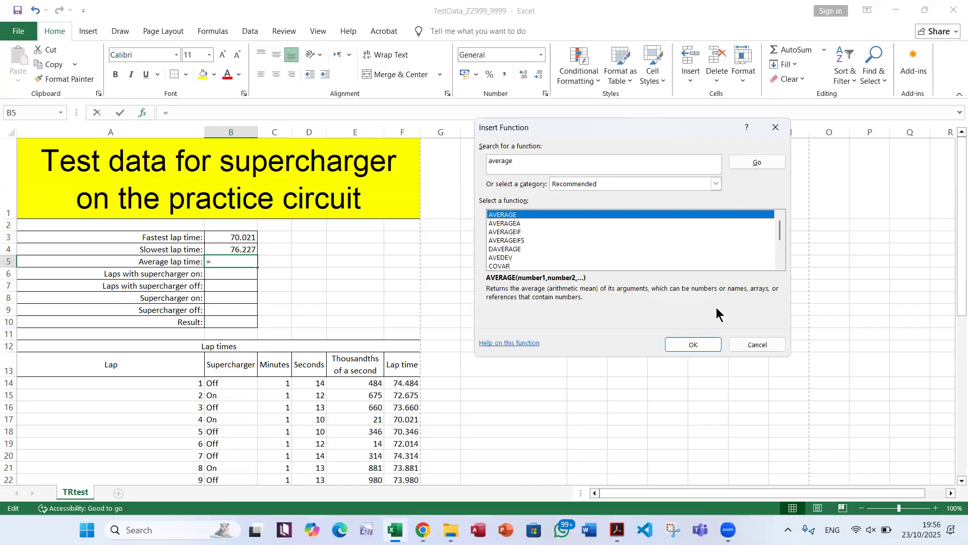
pyautogui.click(695, 344)
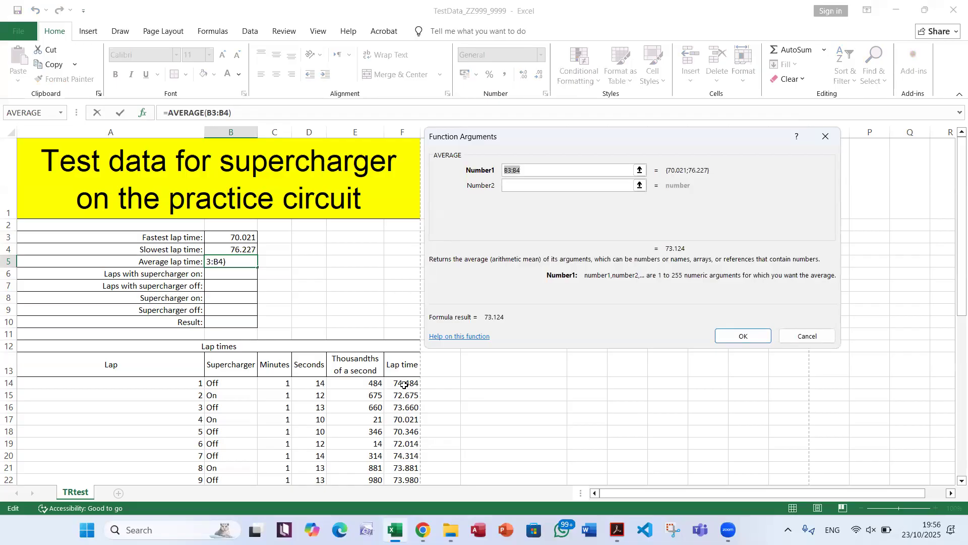
pyautogui.moveTo(404, 384); pyautogui.dragTo(398, 271)
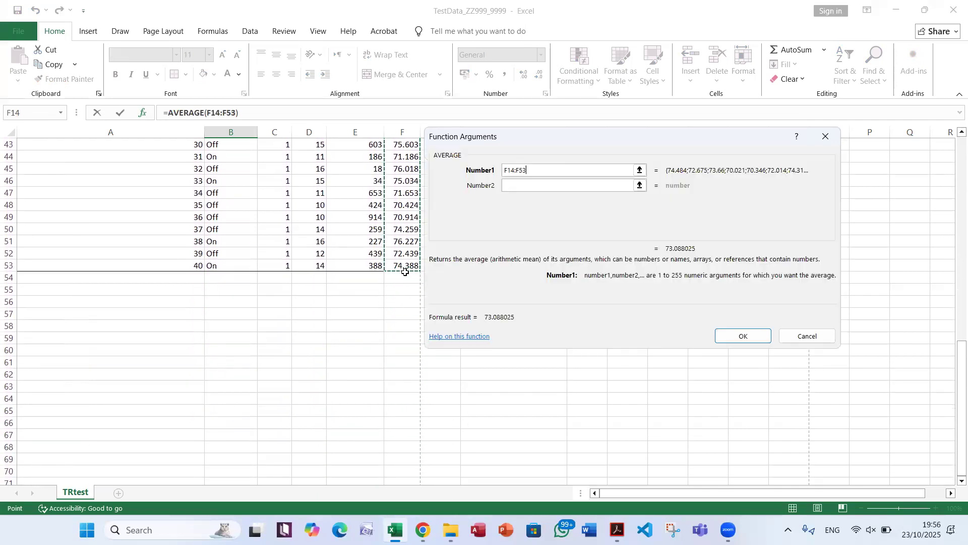
pyautogui.click(754, 339)
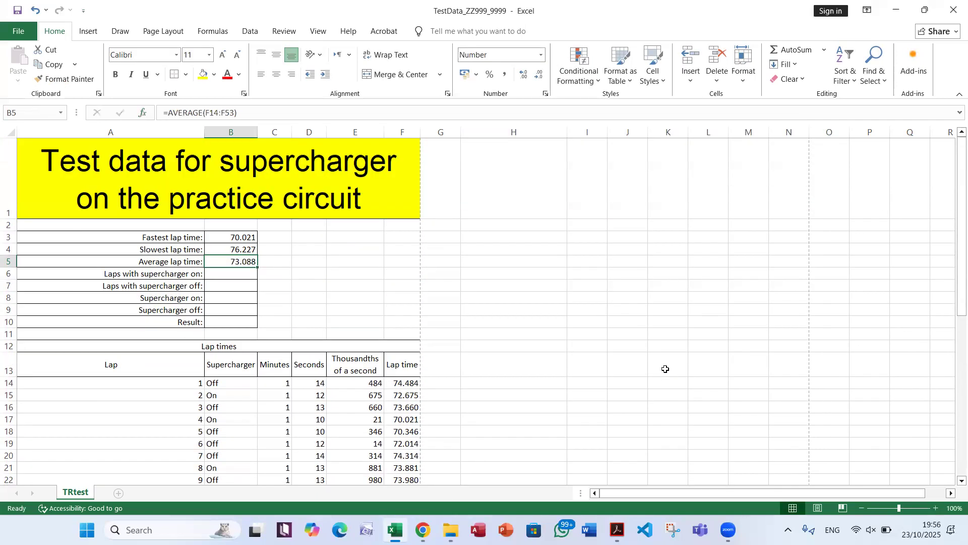
# Read tasks 18 to 22 for cells B6 to B10 in the exam PDF in Adobe Acrobat, and return to the Excel workbook.
pyautogui.hotkey('alt', 'Tab')
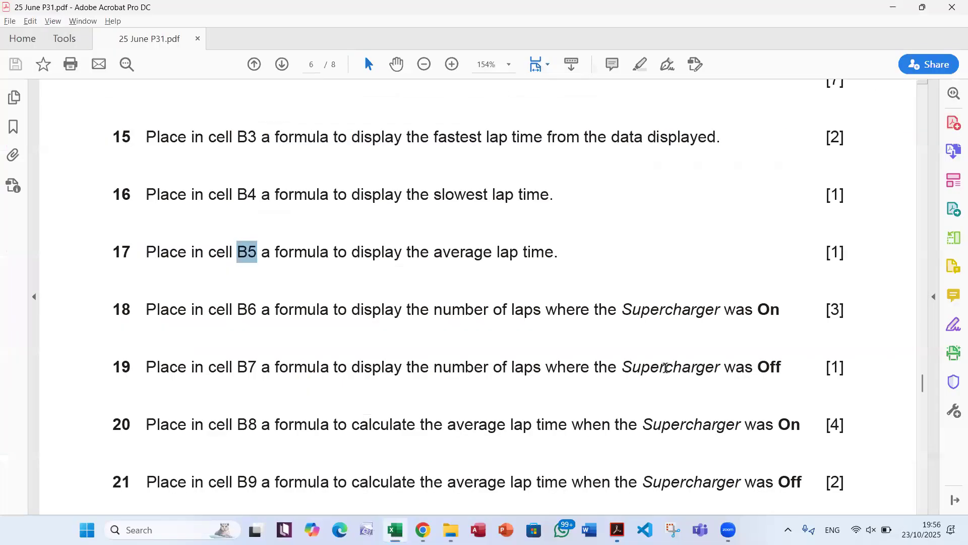
pyautogui.scroll(-3, 642, 263)
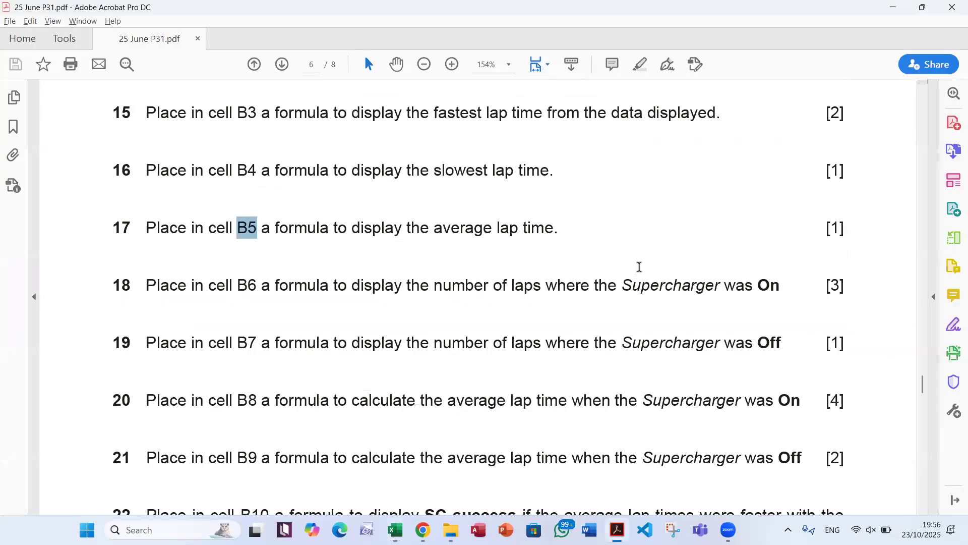
pyautogui.scroll(-1, 643, 263)
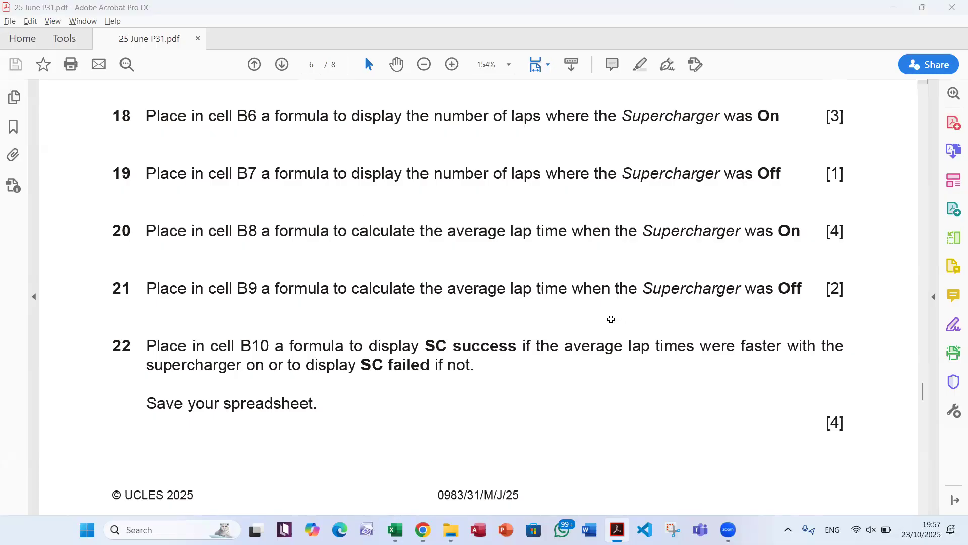
pyautogui.hotkey('alt', 'Tab')
pyautogui.hotkey('alt', 'Tab')
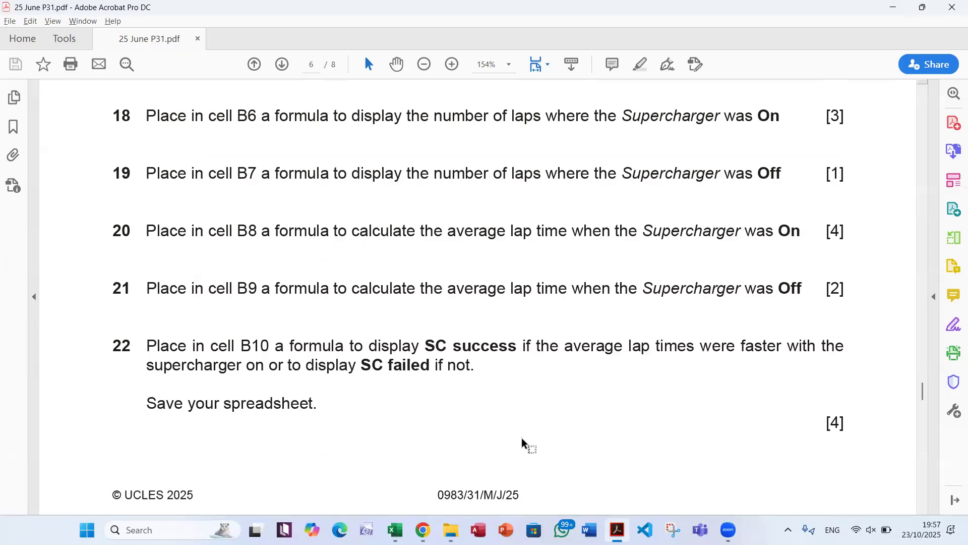
pyautogui.hotkey('alt', 'Tab')
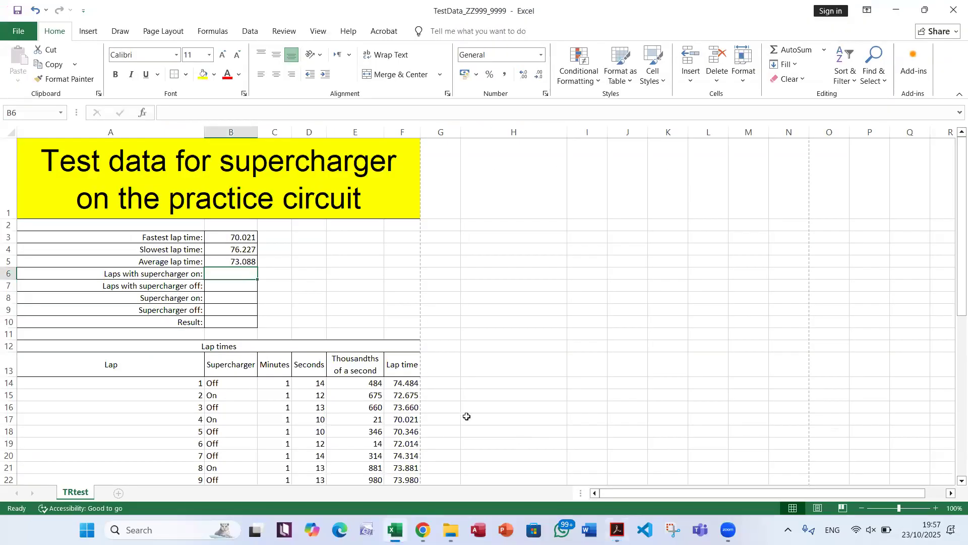
# Review the Supercharger column's On and Off entries by selecting cells B14:B53.
pyautogui.scroll(-3, 452, 409)
pyautogui.moveTo(229, 210); pyautogui.dragTo(235, 290)
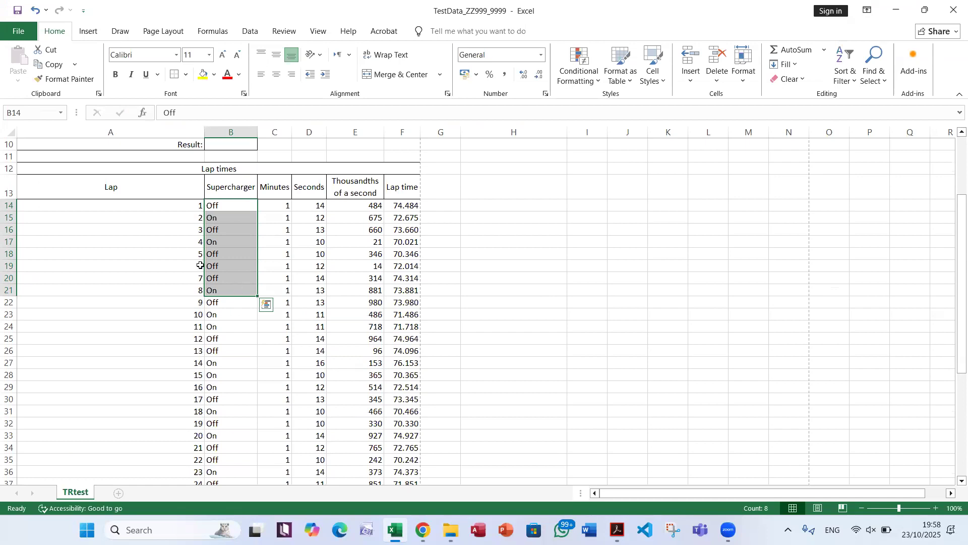
pyautogui.moveTo(225, 207); pyautogui.dragTo(227, 454)
pyautogui.scroll(6, 237, 448)
pyautogui.scroll(3, 237, 448)
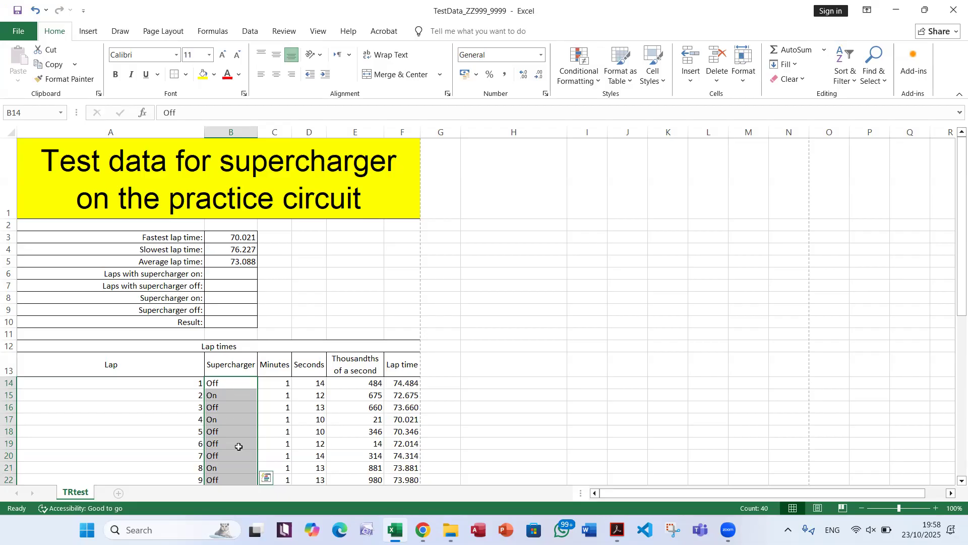
# Begin a formula in cell B6 by searching the Insert Function dialog for "countif" and choosing the COUNTIF function.
pyautogui.click(220, 274)
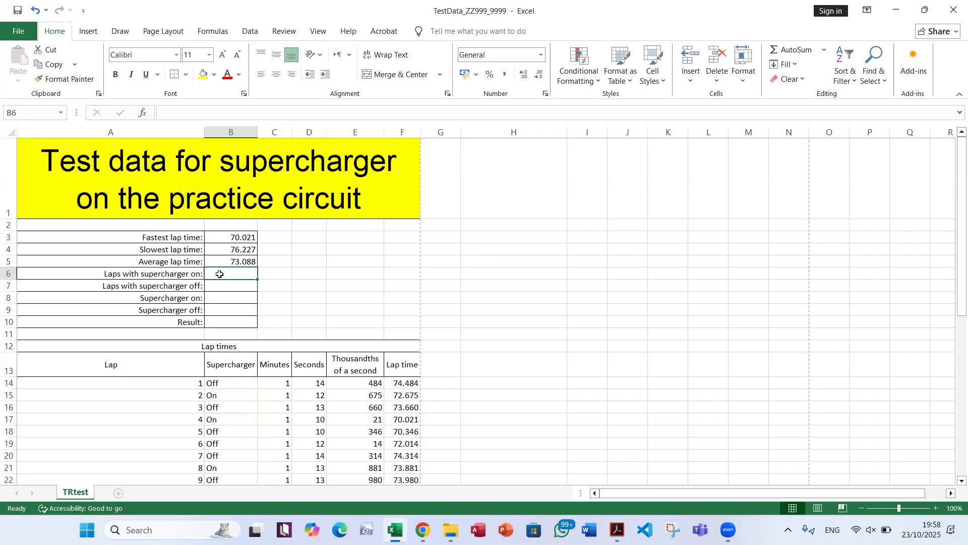
pyautogui.click(143, 113)
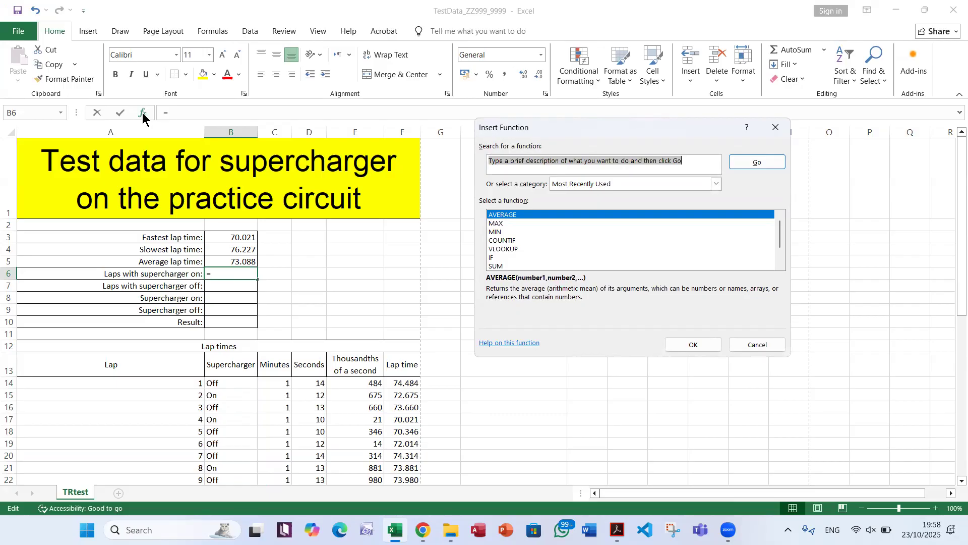
pyautogui.press('BackSpace')
pyautogui.write('countif')
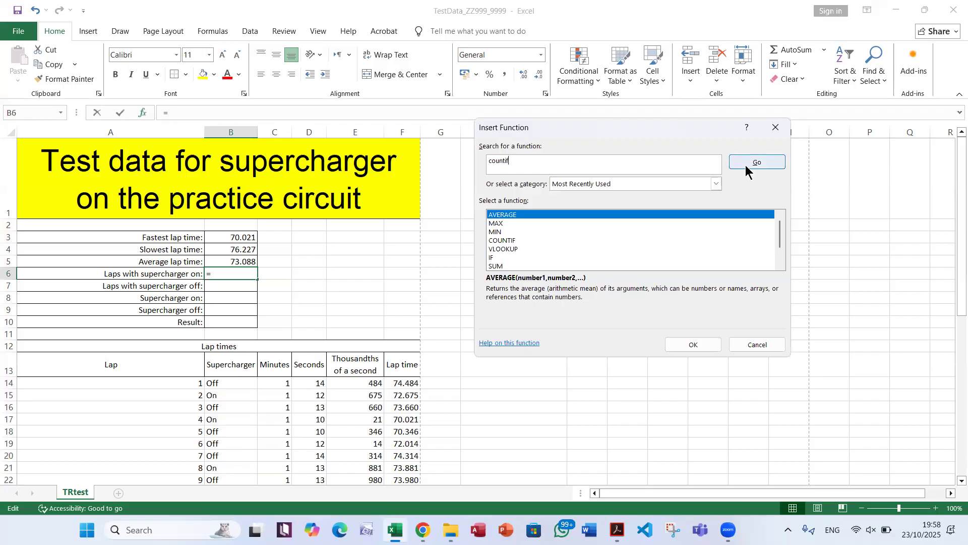
pyautogui.click(761, 161)
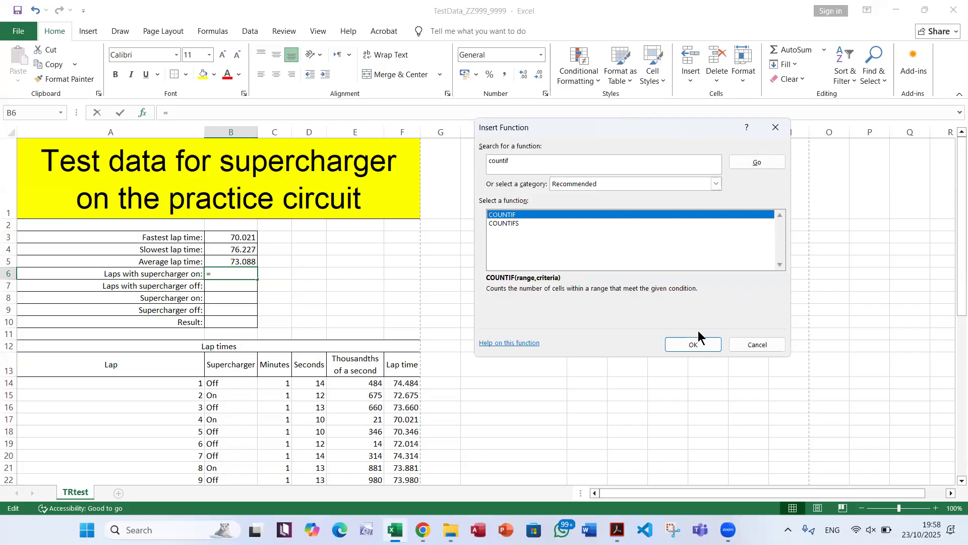
pyautogui.click(690, 344)
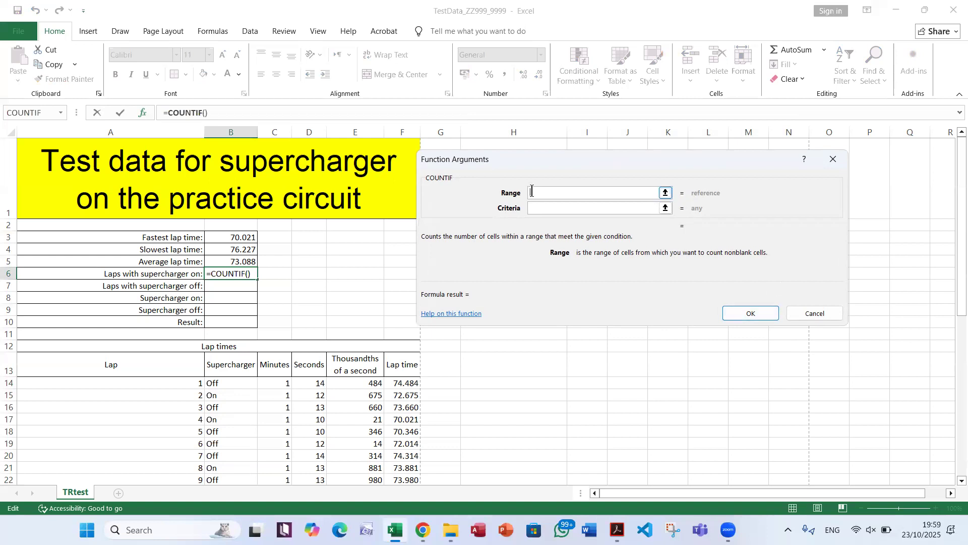
# Set the COUNTIF function's Range argument to the Supercharger cells B14:B53.
pyautogui.moveTo(231, 383); pyautogui.dragTo(225, 446)
pyautogui.scroll(9, 277, 358)
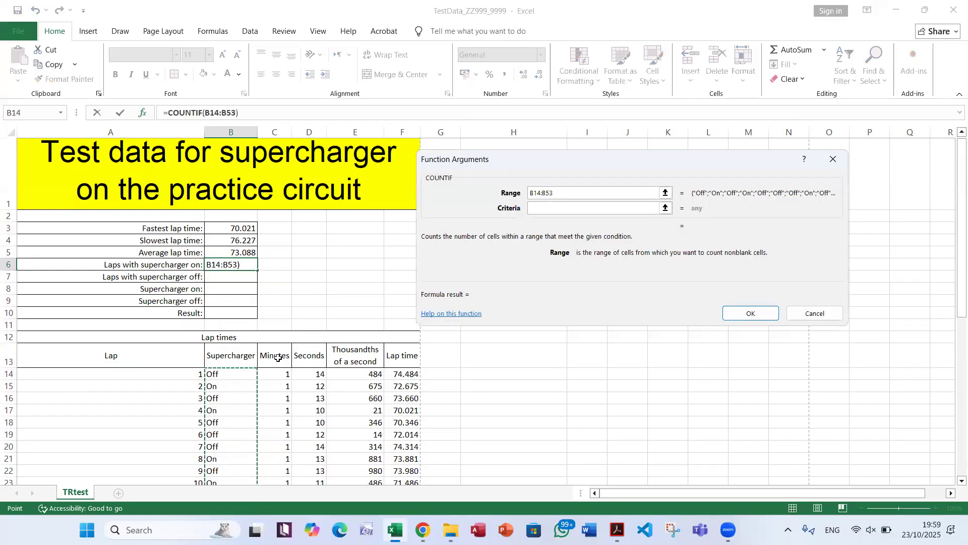
pyautogui.scroll(-2, 278, 358)
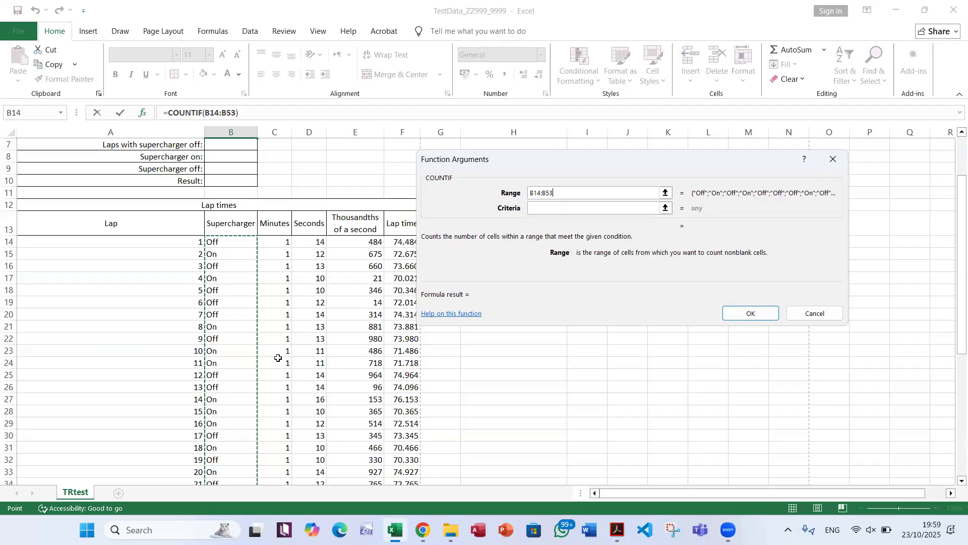
# Complete the B6 COUNTIF formula with the criteria On, and check the range its formula covers.
pyautogui.scroll(2, 280, 357)
pyautogui.click(544, 209)
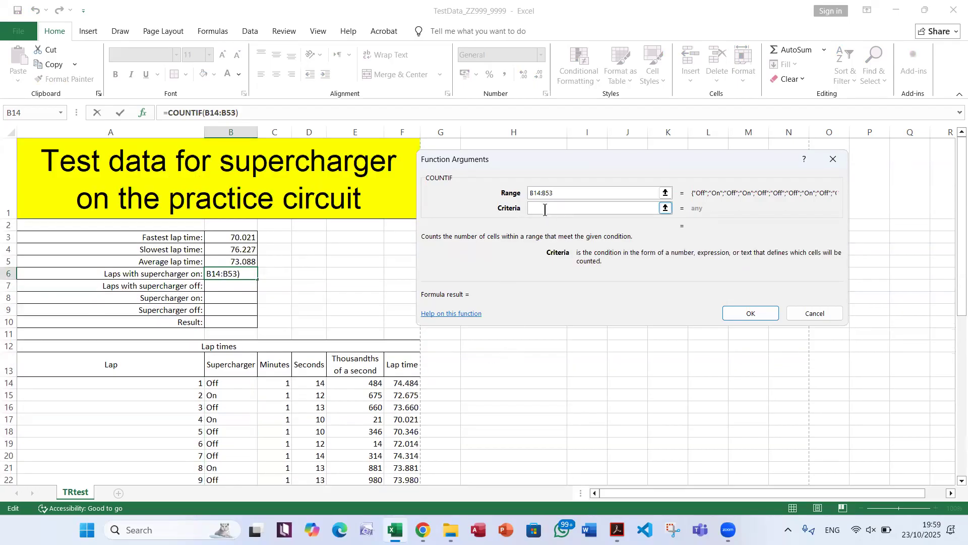
pyautogui.write('On')
pyautogui.click(750, 311)
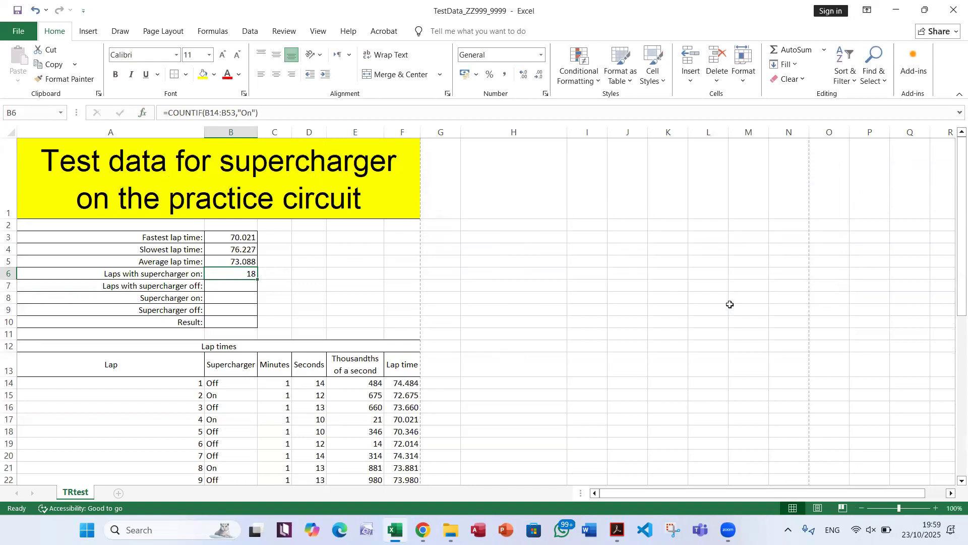
pyautogui.doubleClick(216, 275)
pyautogui.scroll(-14, 221, 370)
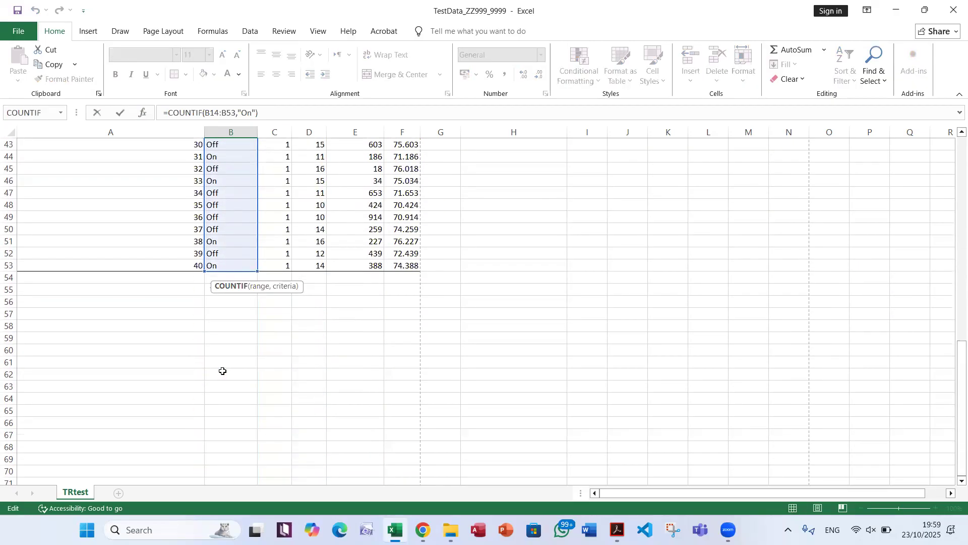
pyautogui.press('Return')
pyautogui.scroll(14, 221, 371)
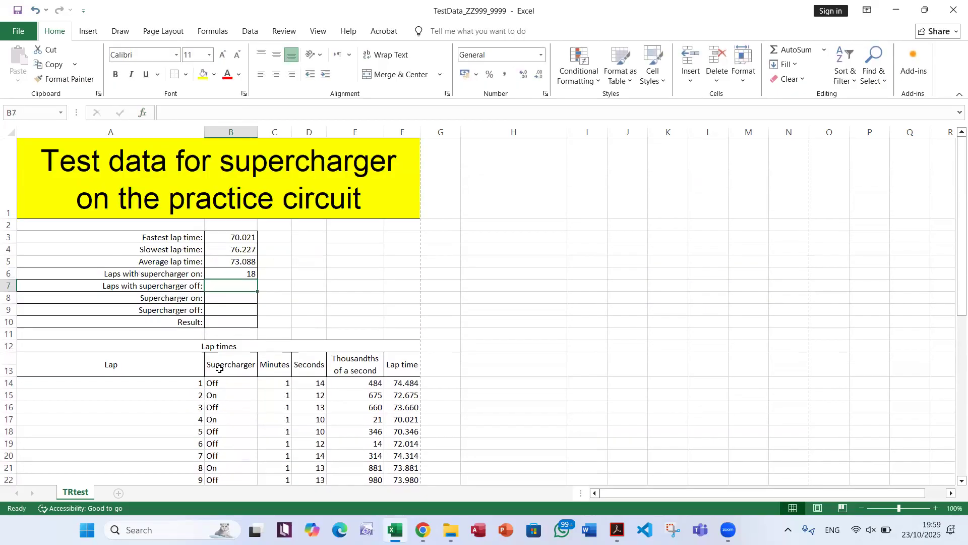
# Check task 19 in the exam PDF in Adobe Acrobat, and begin a COUNTIF formula in cell B7 of the Excel workbook.
pyautogui.hotkey('alt', 'Tab')
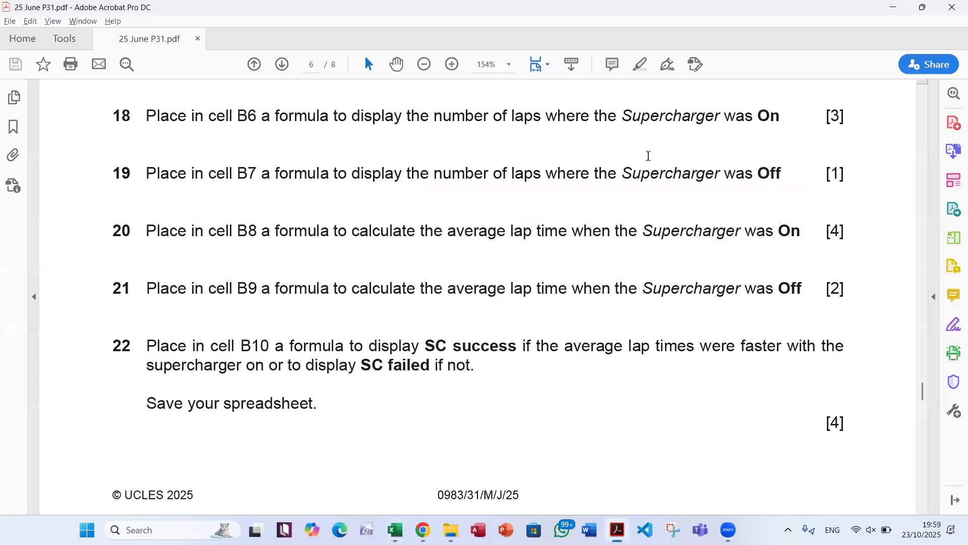
pyautogui.scroll(1, 768, 181)
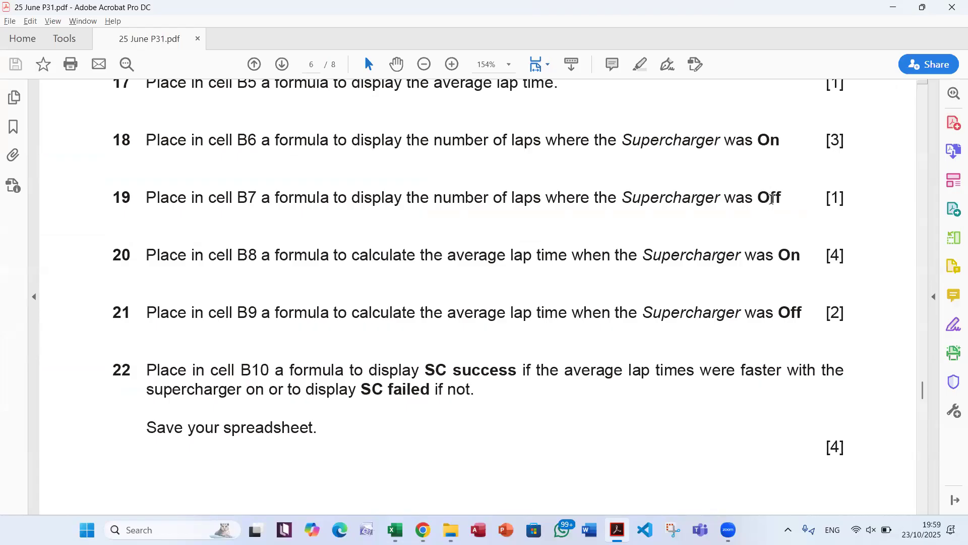
pyautogui.moveTo(831, 197); pyautogui.dragTo(838, 195)
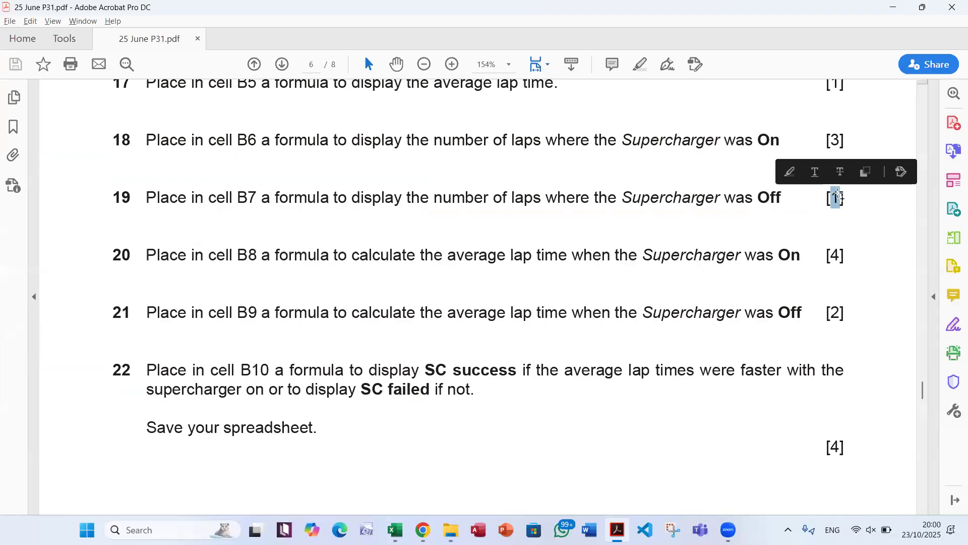
pyautogui.hotkey('alt', 'Tab')
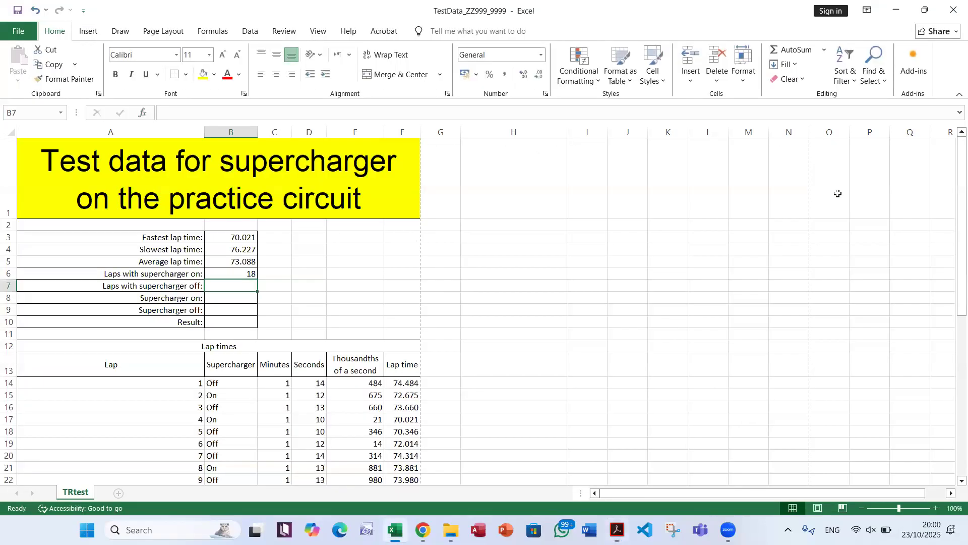
pyautogui.click(144, 113)
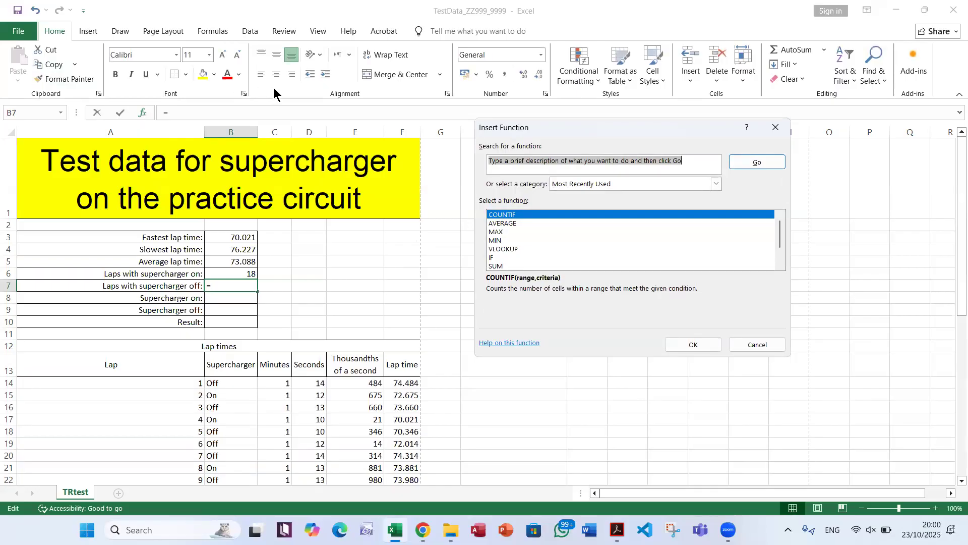
pyautogui.click(540, 214)
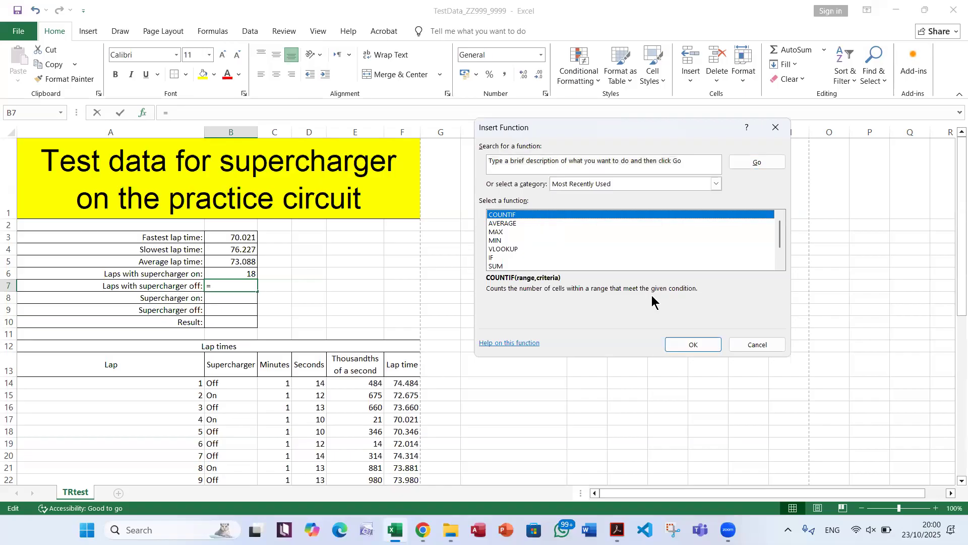
pyautogui.click(697, 345)
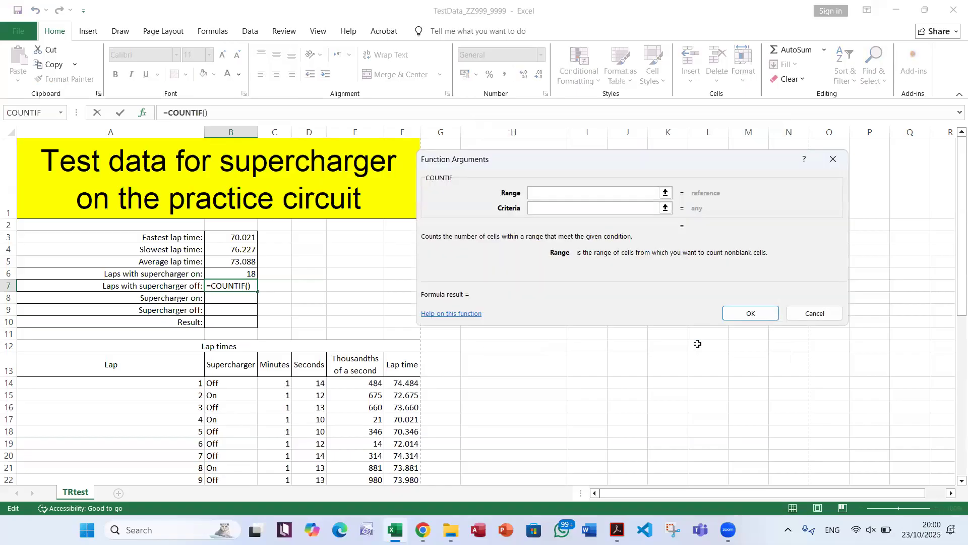
# Complete the B7 COUNTIF formula with the range B14:B53 and the criteria Off, and save the workbook.
pyautogui.click(228, 385)
pyautogui.moveTo(228, 385); pyautogui.dragTo(222, 525)
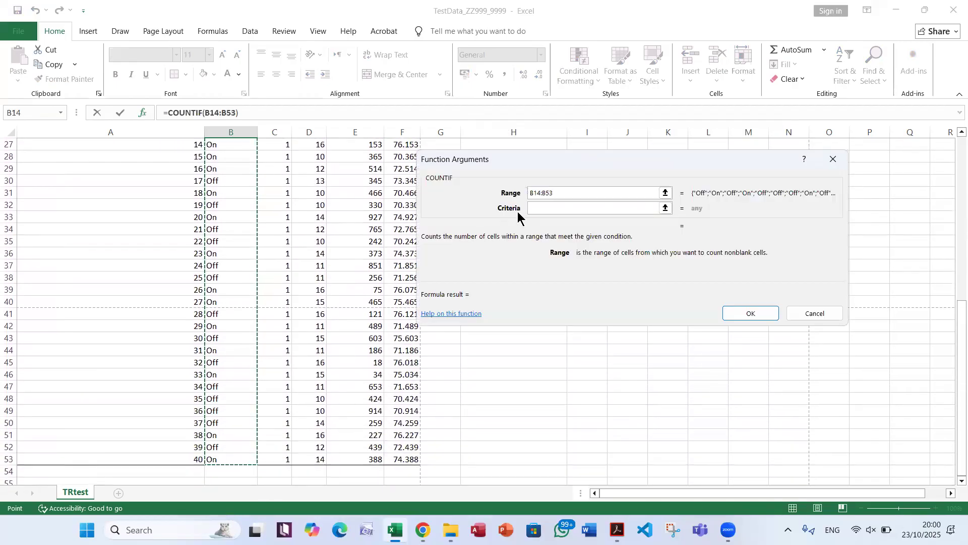
pyautogui.click(535, 210)
pyautogui.write('Off')
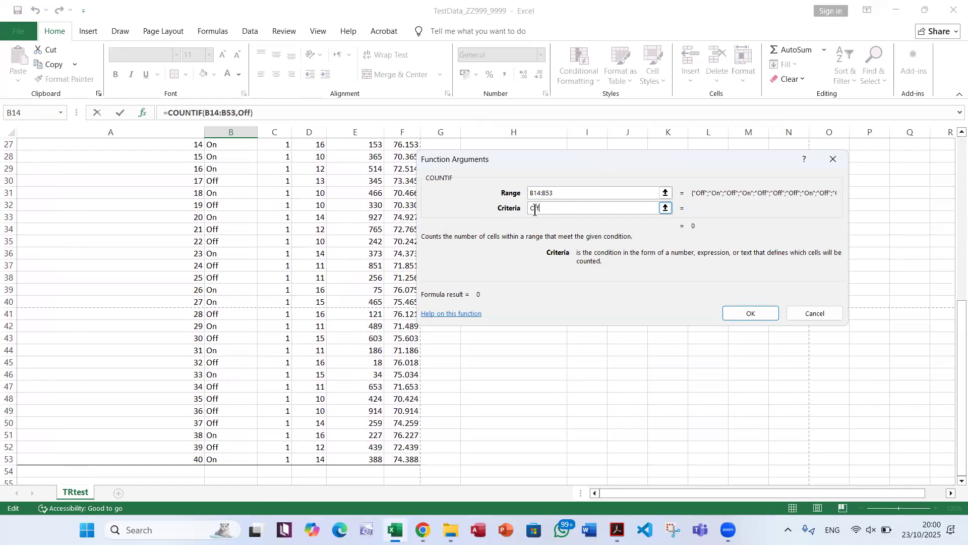
pyautogui.click(767, 314)
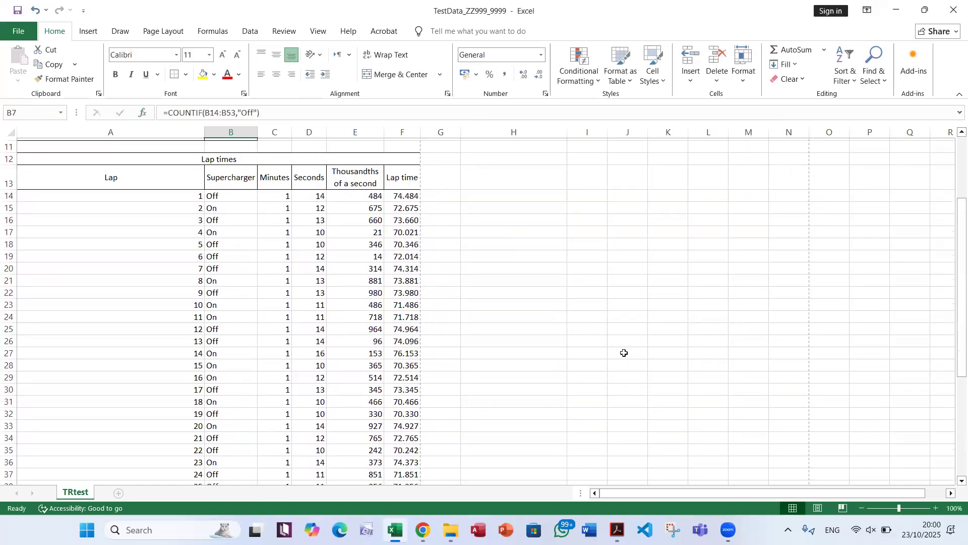
pyautogui.scroll(2, 616, 353)
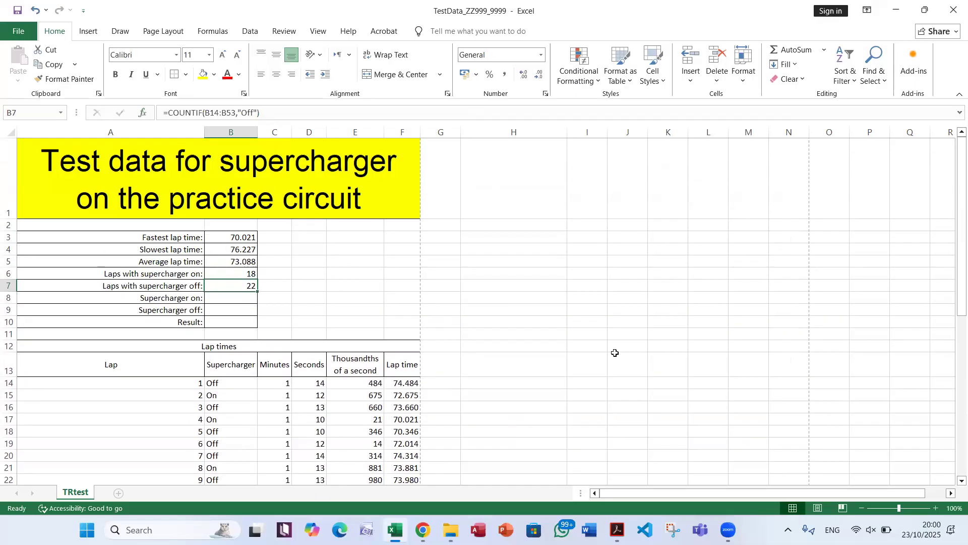
pyautogui.click(17, 11)
# Read tasks 20 to 22 for cells B8 to B10 in the exam PDF in Adobe Acrobat, and return to the Excel workbook.
pyautogui.hotkey('alt', 'Tab')
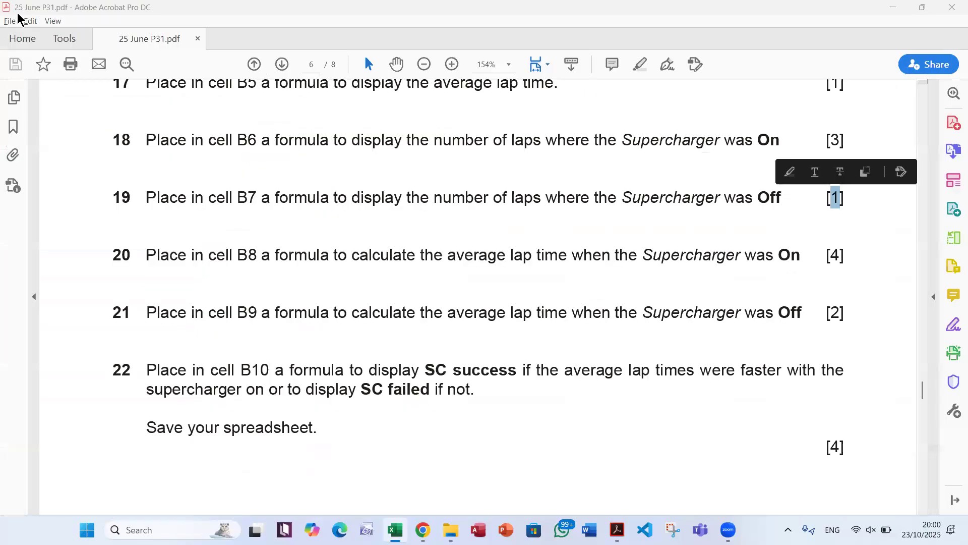
pyautogui.scroll(-2, 225, 235)
pyautogui.scroll(-1, 225, 235)
pyautogui.scroll(1, 224, 237)
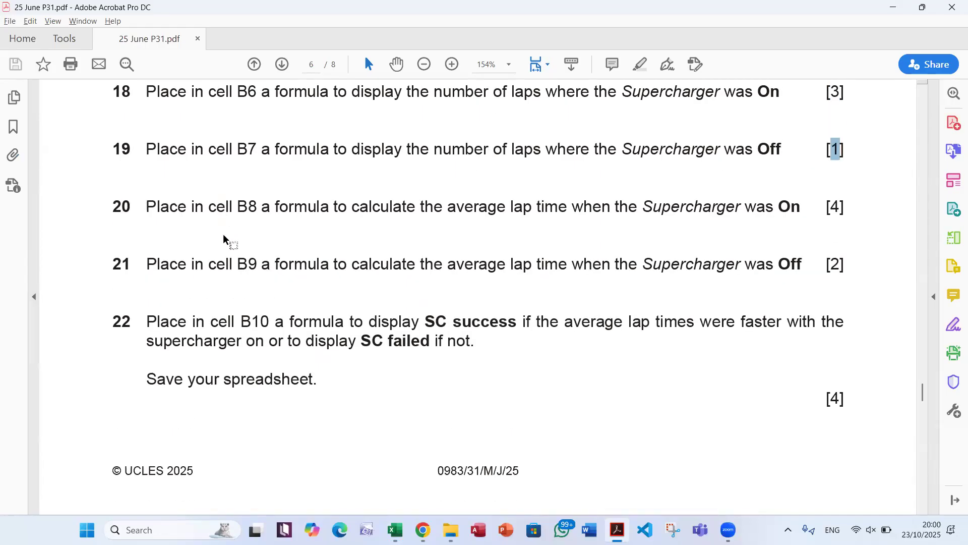
pyautogui.scroll(-3, 225, 238)
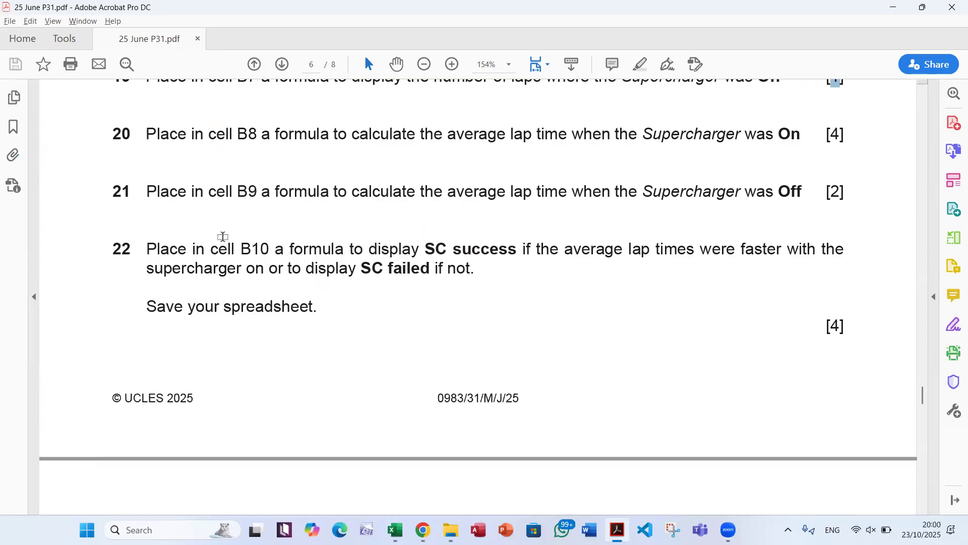
pyautogui.hotkey('alt', 'Tab')
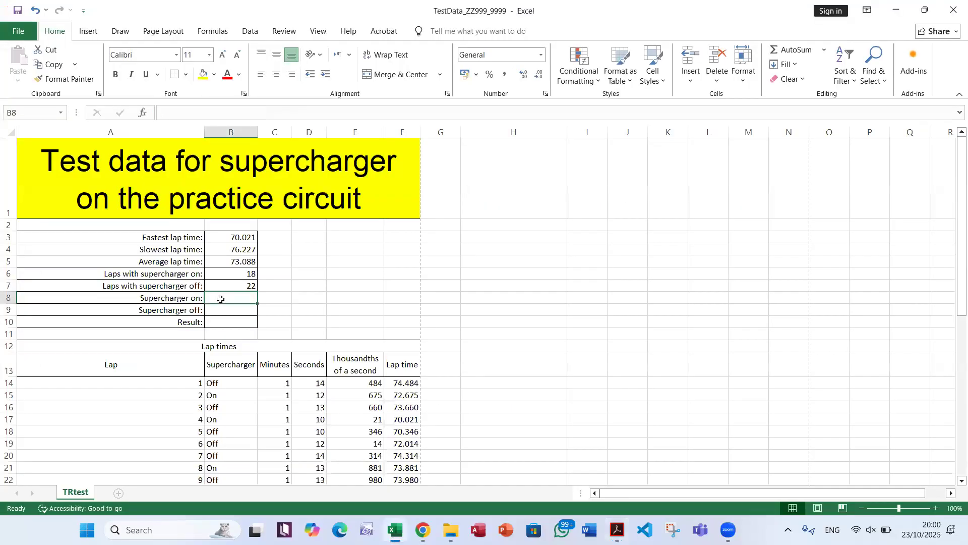
pyautogui.hotkey('alt', 'Tab')
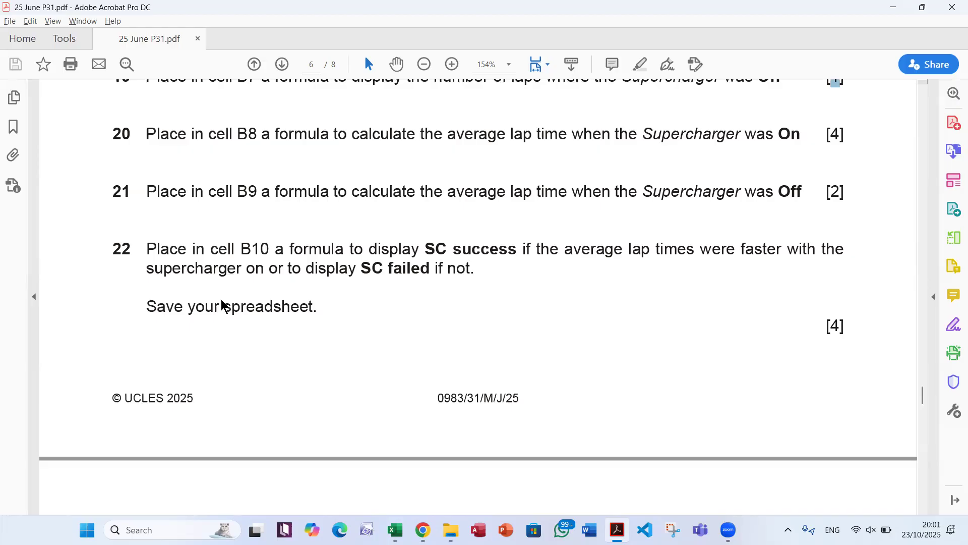
pyautogui.hotkey('alt', 'Tab')
# Begin a formula in cell B8 by searching the Insert Function dialog for "averageif" and choosing the AVERAGEIF function.
pyautogui.click(229, 299)
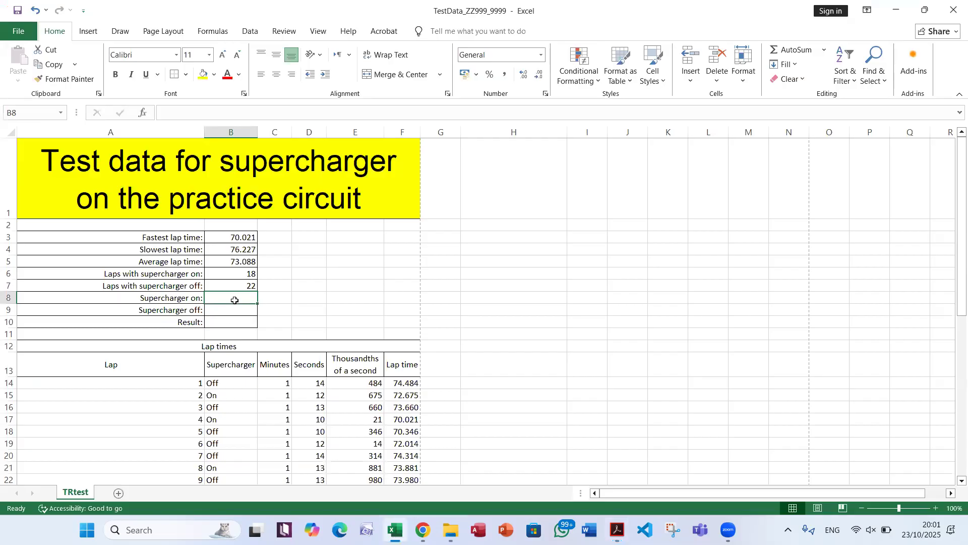
pyautogui.click(144, 113)
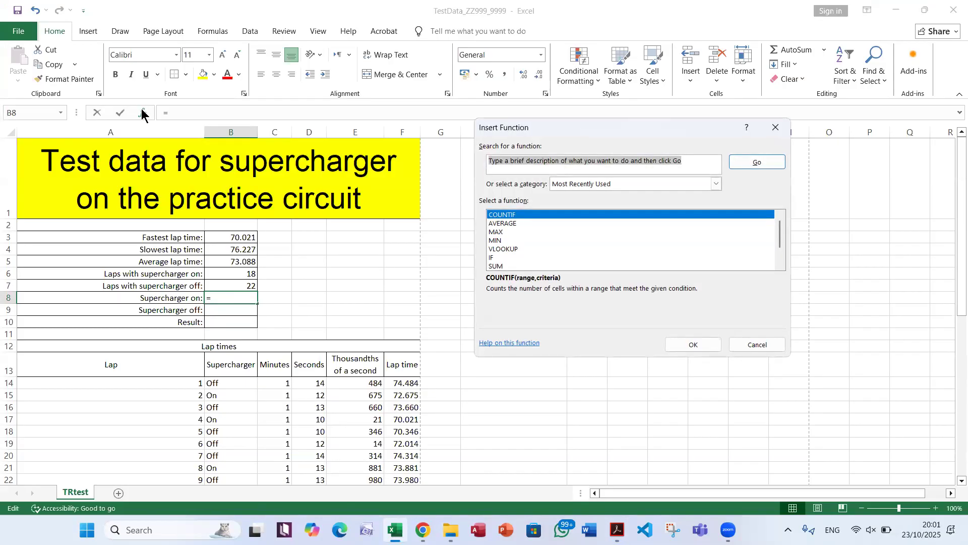
pyautogui.write('ave')
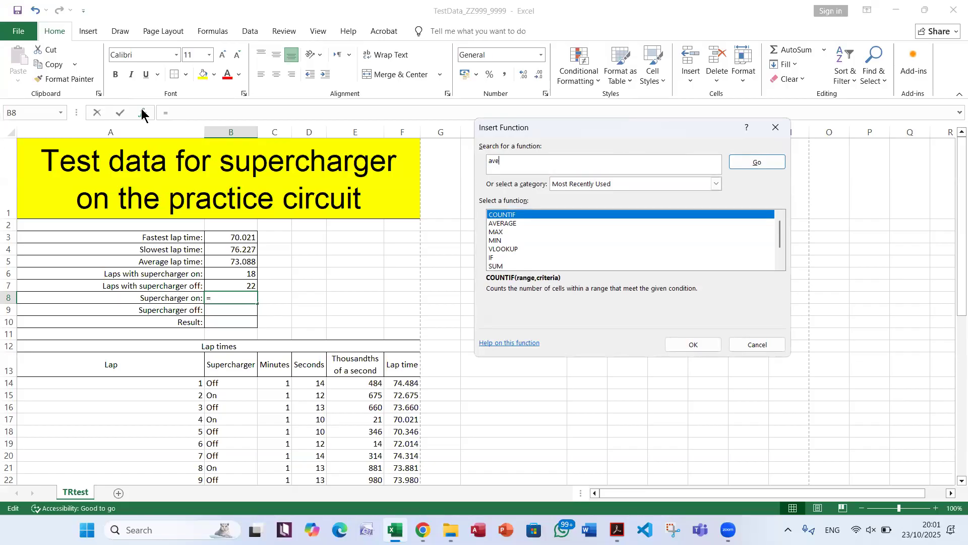
pyautogui.write('rageif')
pyautogui.click(748, 162)
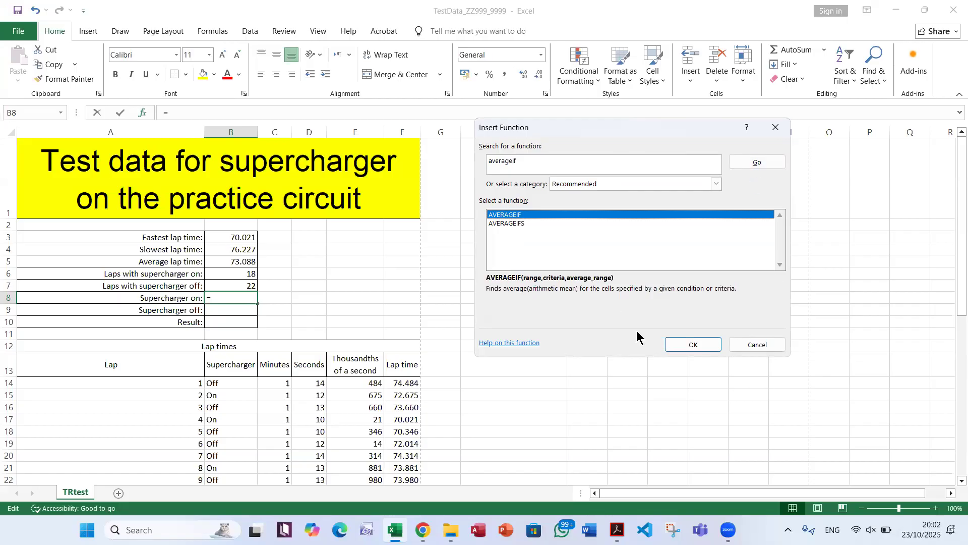
pyautogui.click(680, 345)
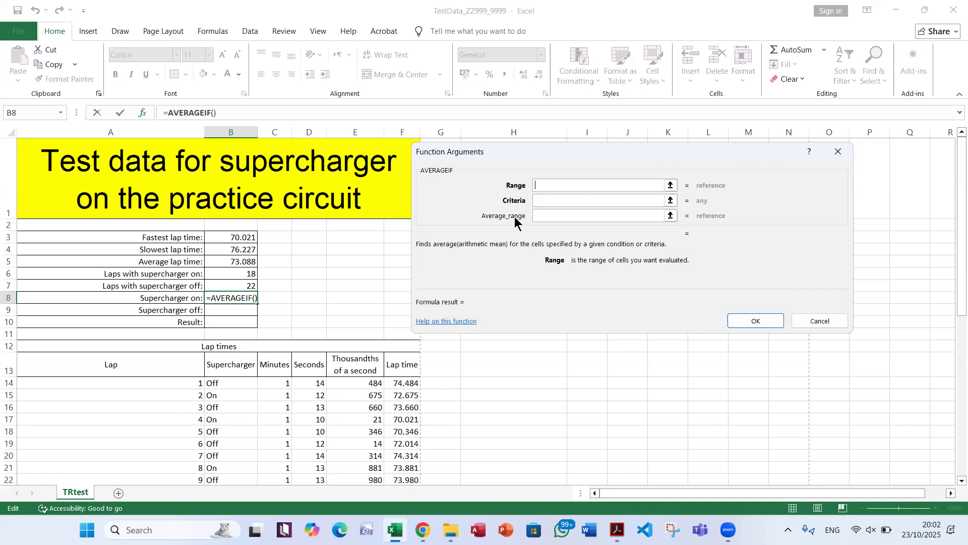
# Set the AVERAGEIF function's Range argument to the Supercharger cells B14:B53 and its Criteria to "Of".
pyautogui.moveTo(230, 384); pyautogui.dragTo(223, 525)
pyautogui.scroll(1, 227, 357)
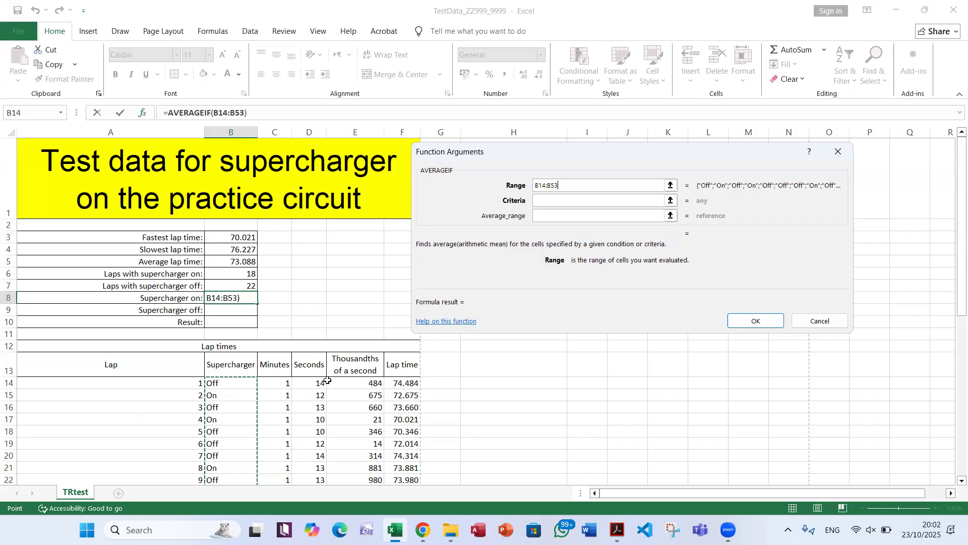
pyautogui.click(565, 202)
pyautogui.write('Of')
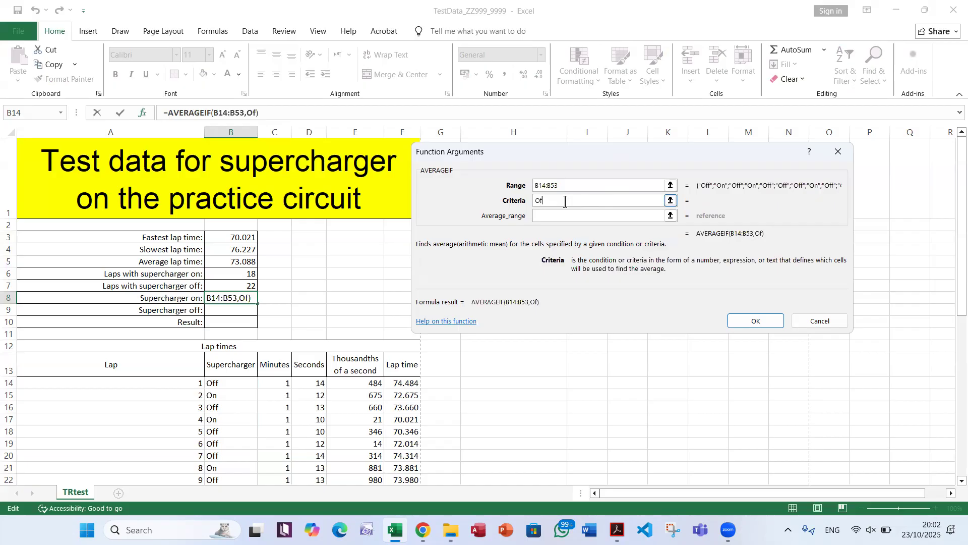
pyautogui.click(571, 213)
pyautogui.click(571, 213)
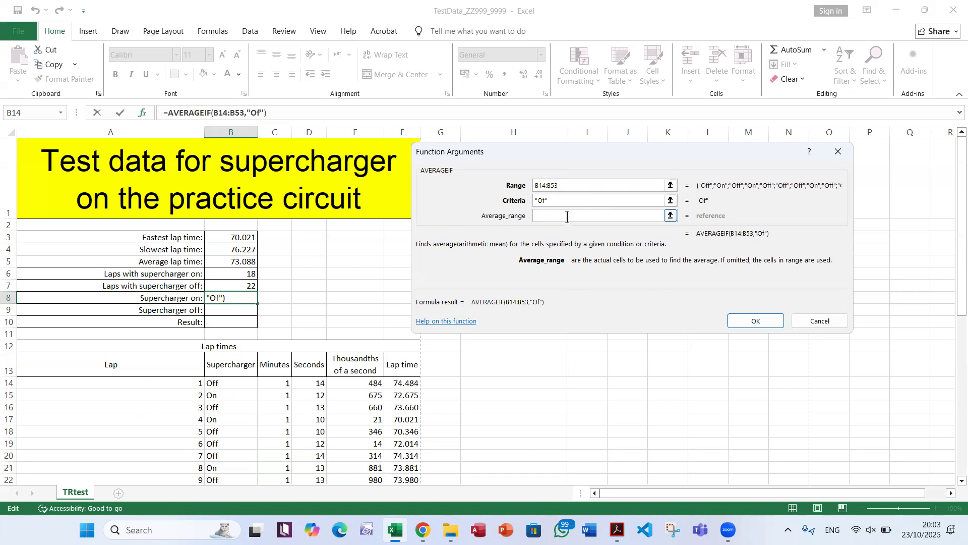
# Try the B8 formula with the lap times F14:F53 as Average_range, and clear the cell.
pyautogui.click(407, 383)
pyautogui.moveTo(408, 399); pyautogui.dragTo(404, 349)
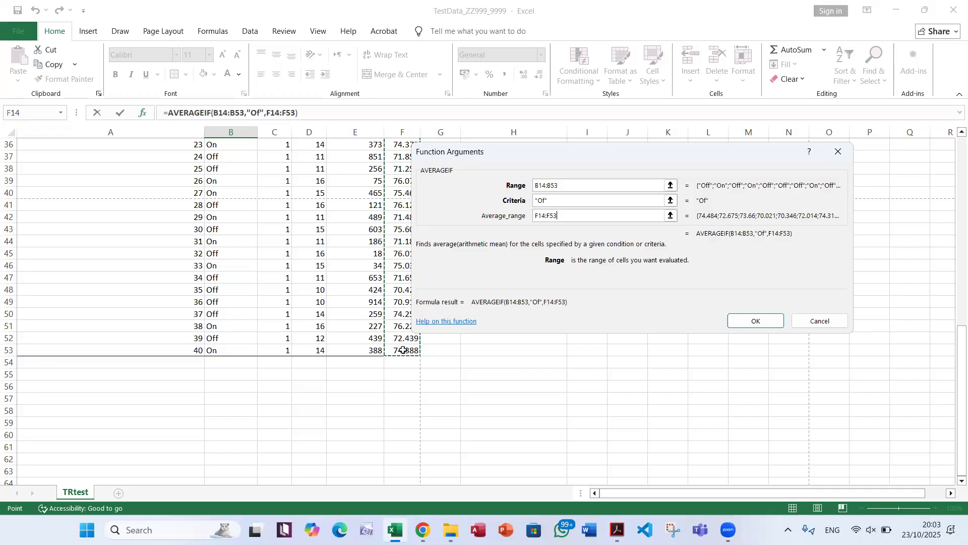
pyautogui.click(751, 321)
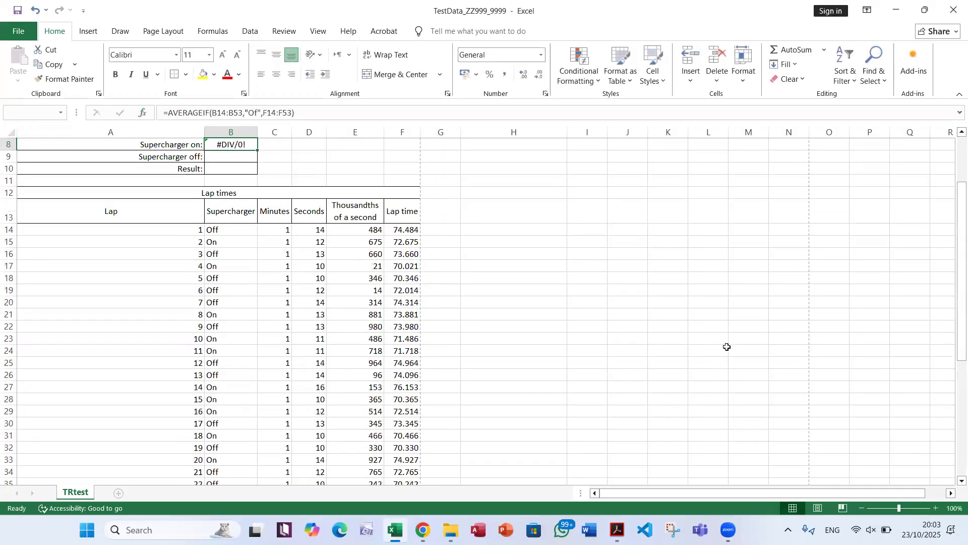
pyautogui.scroll(2, 728, 347)
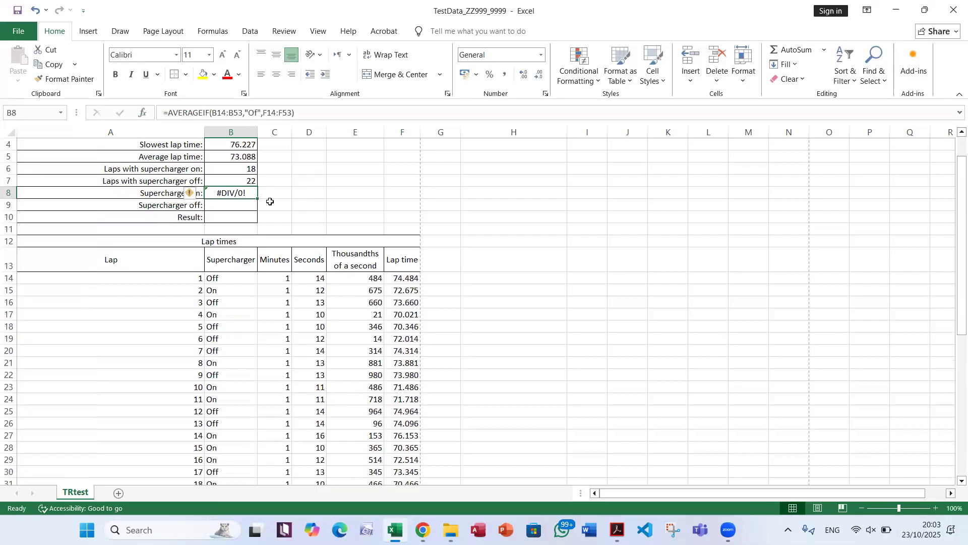
pyautogui.press('Delete')
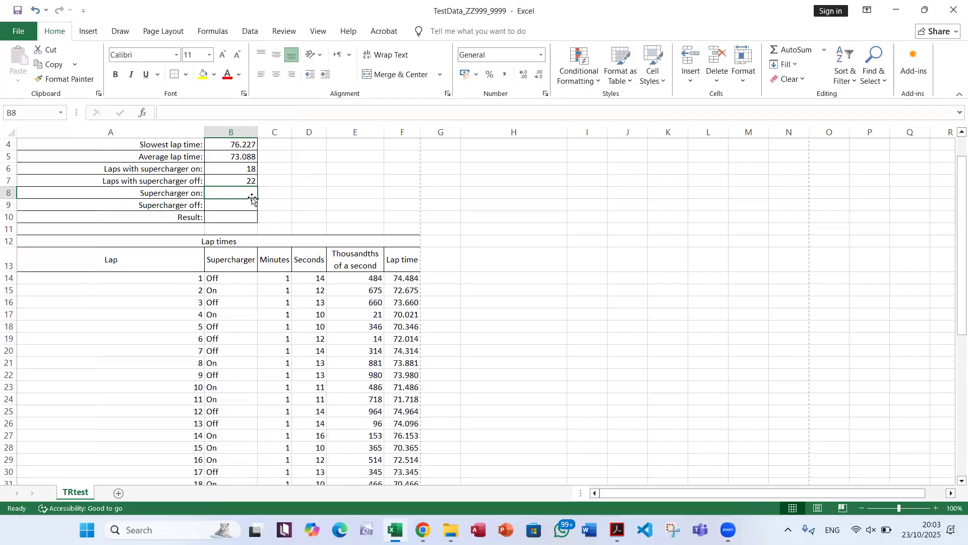
# Start an AVERAGEIF formula in cell B8 with B14:B53 as the Range and "On" as the Criteria.
pyautogui.click(143, 112)
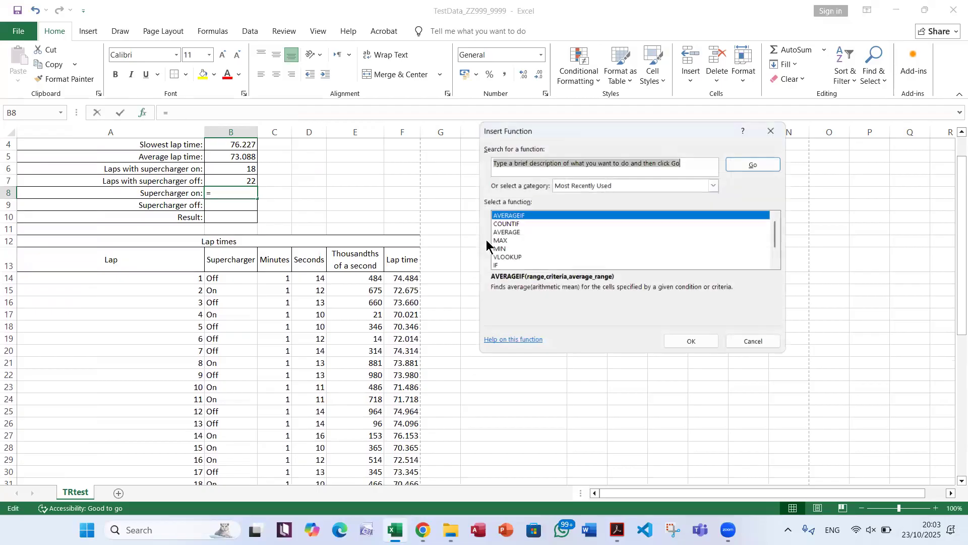
pyautogui.doubleClick(527, 214)
pyautogui.moveTo(232, 278); pyautogui.dragTo(233, 519)
pyautogui.click(575, 203)
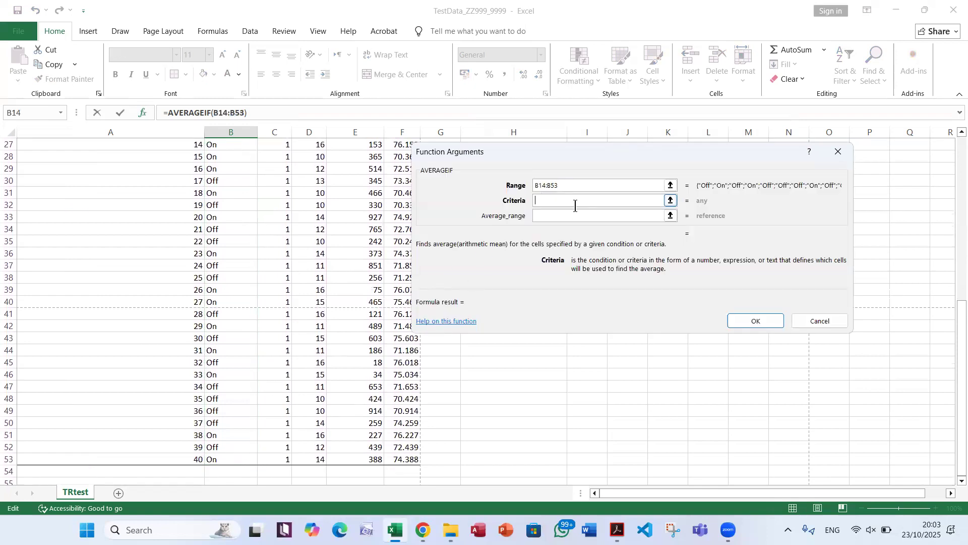
pyautogui.write('On')
# Set the Average_range of the B8 formula to the lap times F14:F53 and complete the formula.
pyautogui.click(567, 217)
pyautogui.scroll(3, 411, 282)
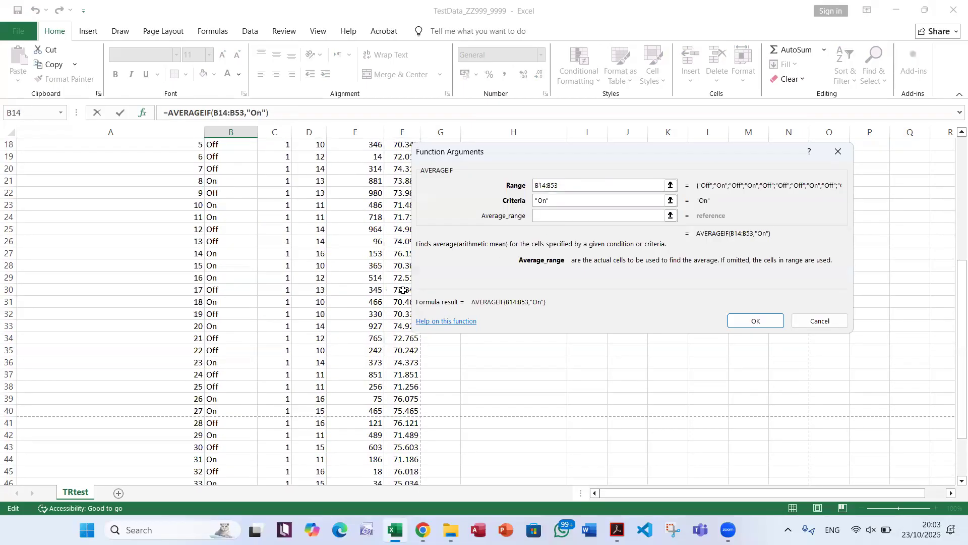
pyautogui.scroll(3, 403, 290)
pyautogui.moveTo(635, 149); pyautogui.dragTo(703, 117)
pyautogui.moveTo(406, 218); pyautogui.dragTo(415, 352)
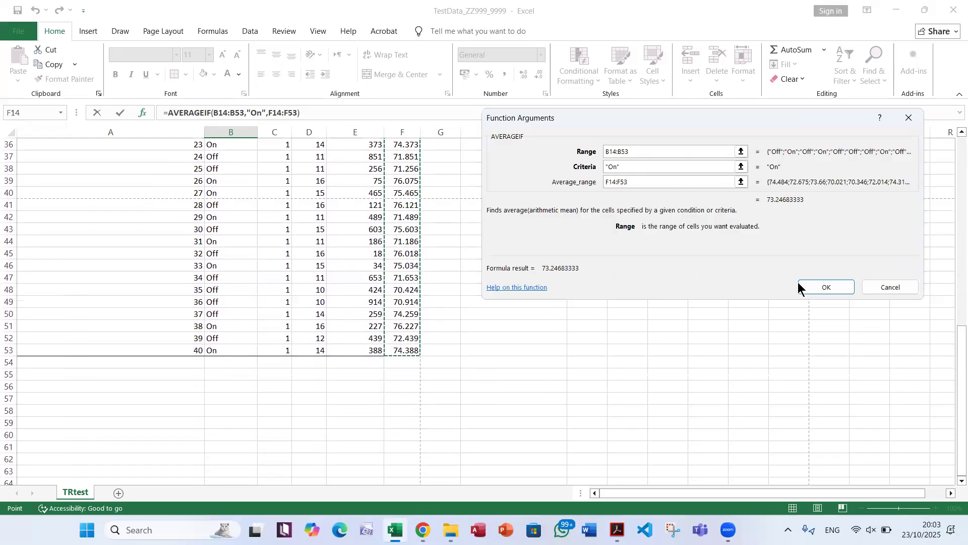
pyautogui.click(814, 286)
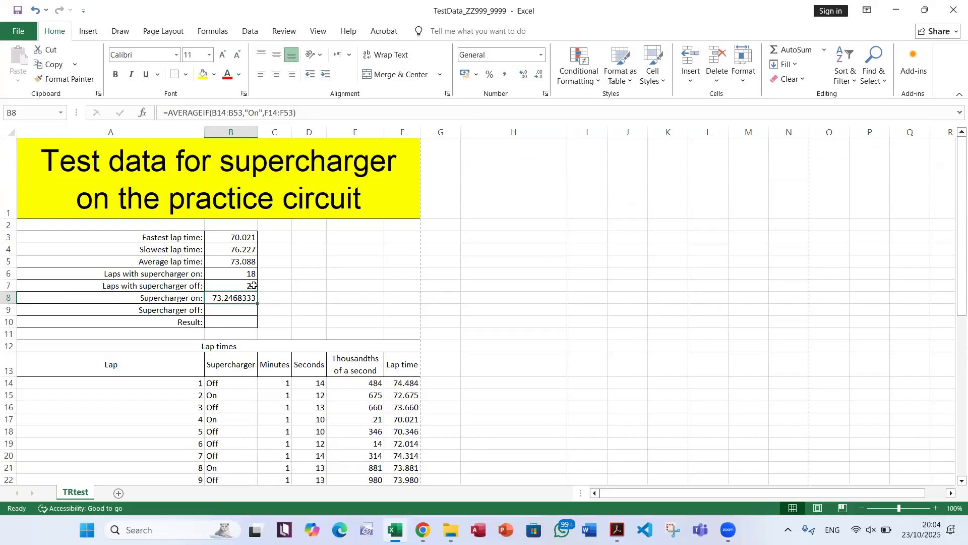
# Examine the AVERAGEIF formula in cell B8 and the Supercharger and Lap time ranges it refers to.
pyautogui.doubleClick(234, 298)
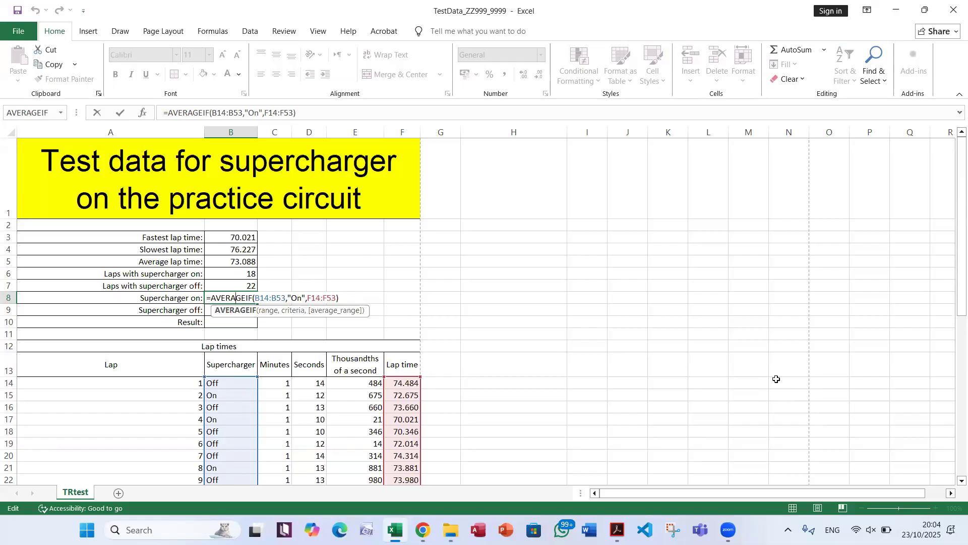
pyautogui.scroll(-2, 270, 376)
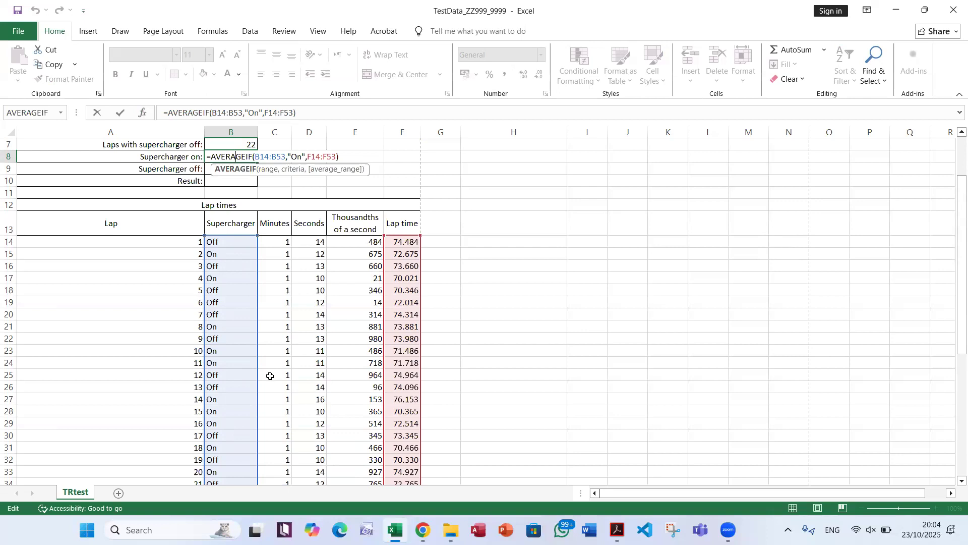
pyautogui.press('Return')
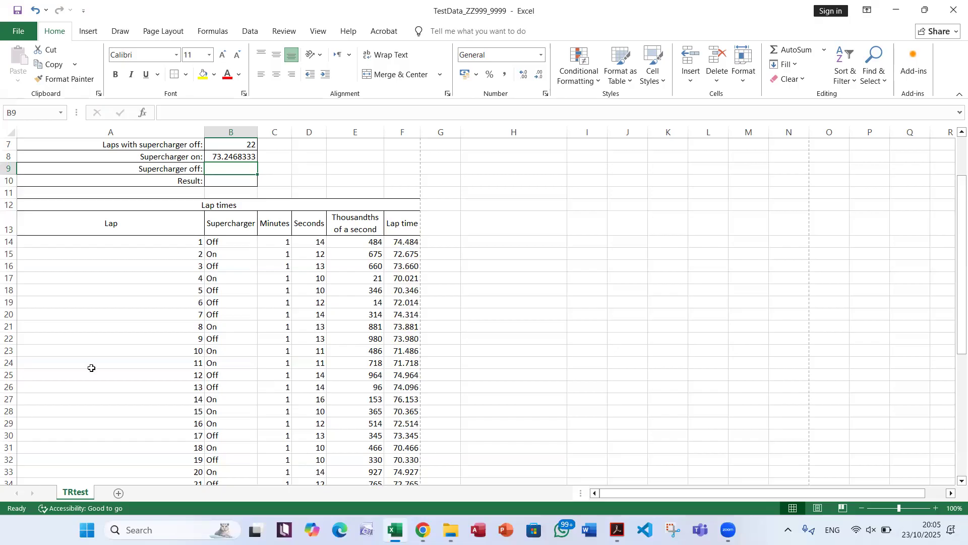
# Start an AVERAGEIF formula in cell B9 with B14:B53 as the Range and "Off" as the Criteria.
pyautogui.click(144, 113)
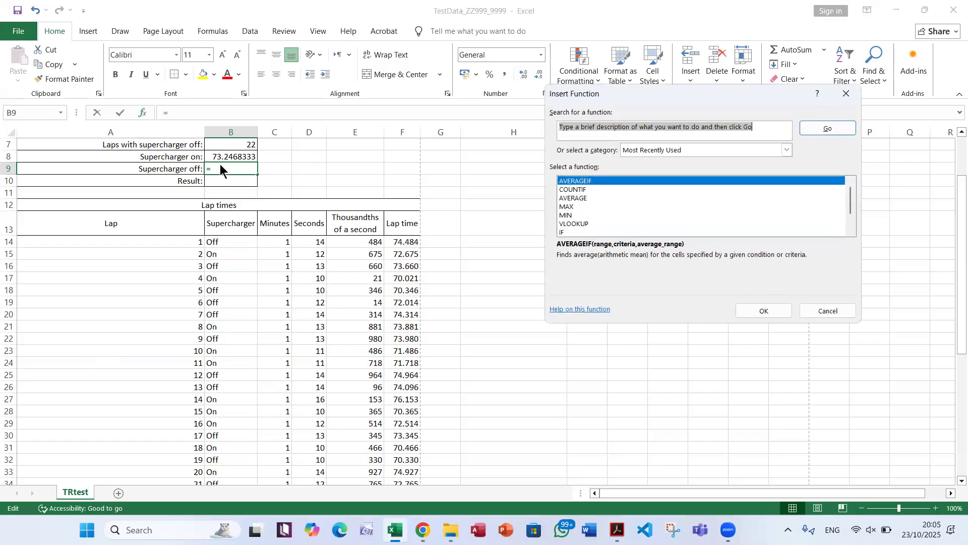
pyautogui.click(610, 180)
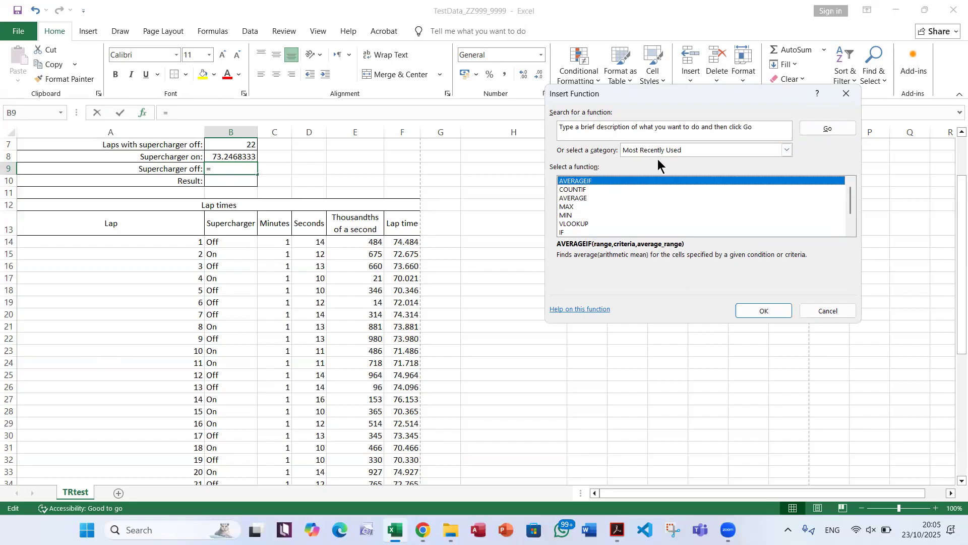
pyautogui.click(762, 309)
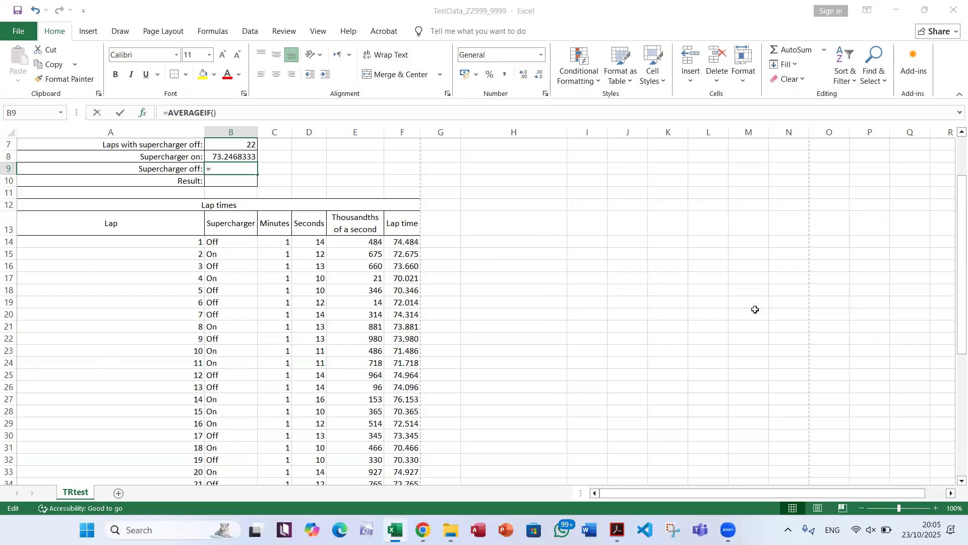
pyautogui.moveTo(214, 243); pyautogui.dragTo(231, 460)
pyautogui.moveTo(231, 471); pyautogui.dragTo(231, 459)
pyautogui.click(626, 167)
pyautogui.write('Off')
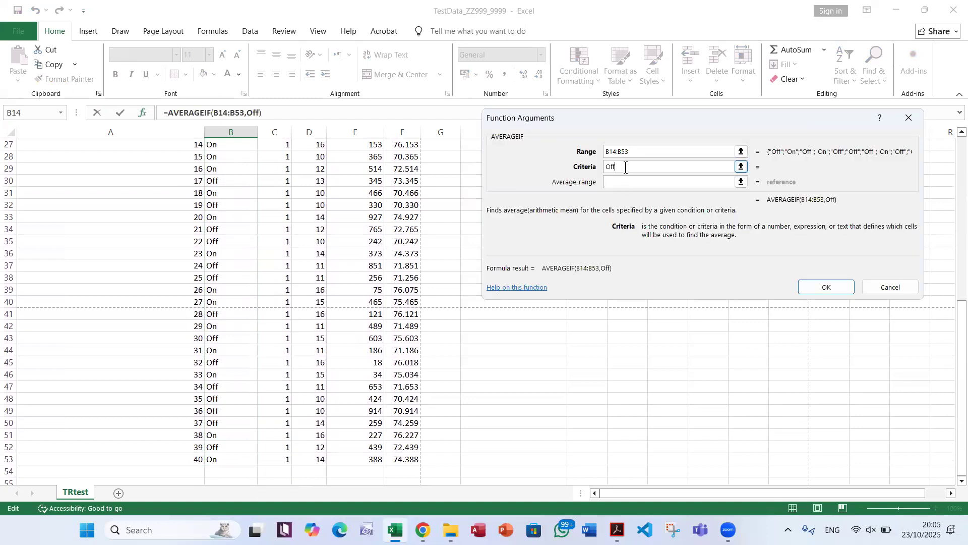
# Complete the B9 formula with the lap times F14:F53 as Average_range, and save the workbook.
pyautogui.click(639, 182)
pyautogui.scroll(6, 283, 252)
pyautogui.moveTo(404, 218); pyautogui.dragTo(393, 379)
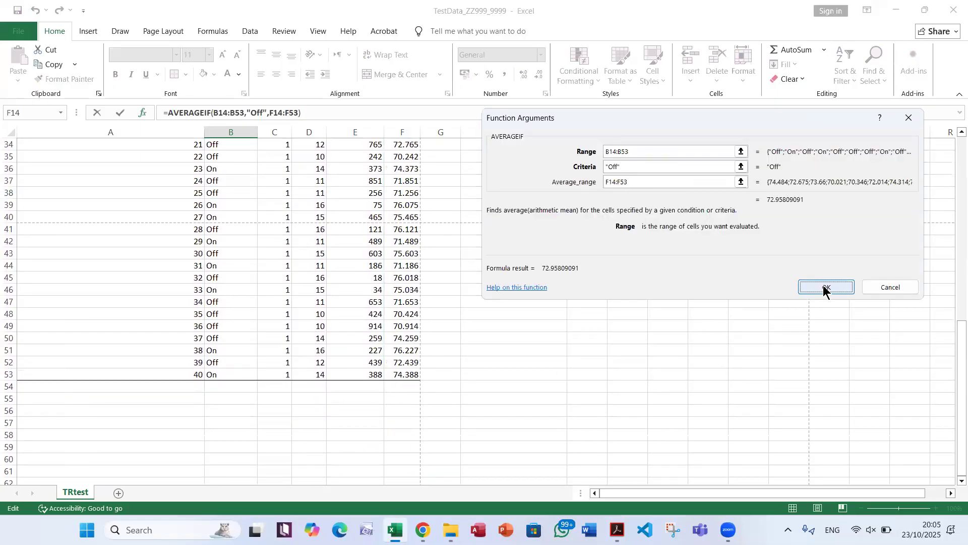
pyautogui.click(824, 286)
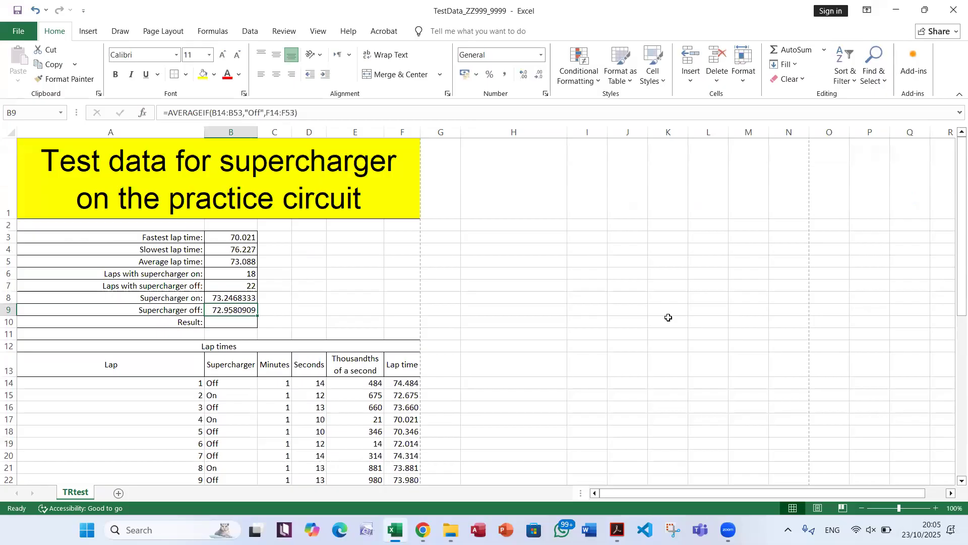
pyautogui.click(14, 12)
# Read task 22 for cell B10 in the exam PDF in Adobe Acrobat, and return to the Excel workbook.
pyautogui.hotkey('alt', 'Tab')
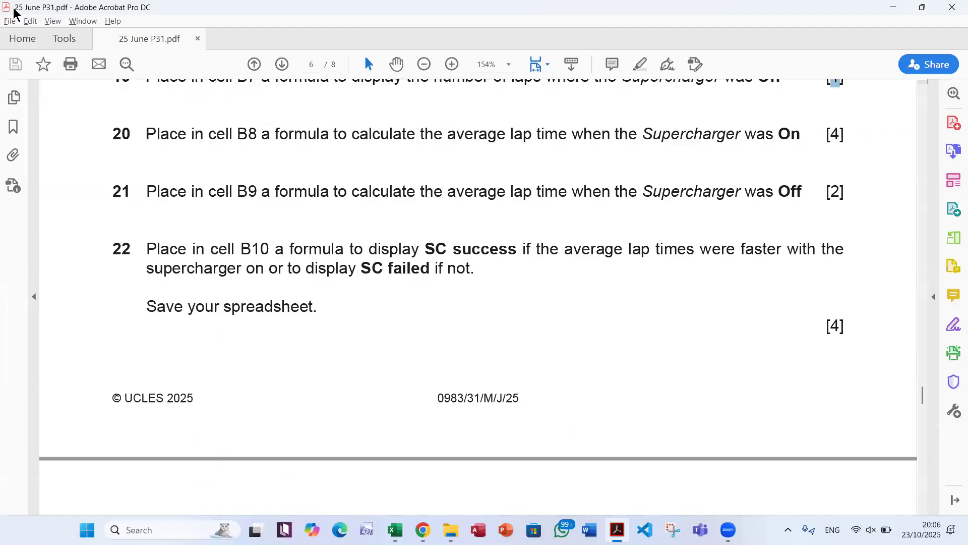
pyautogui.hotkey('alt', 'Tab')
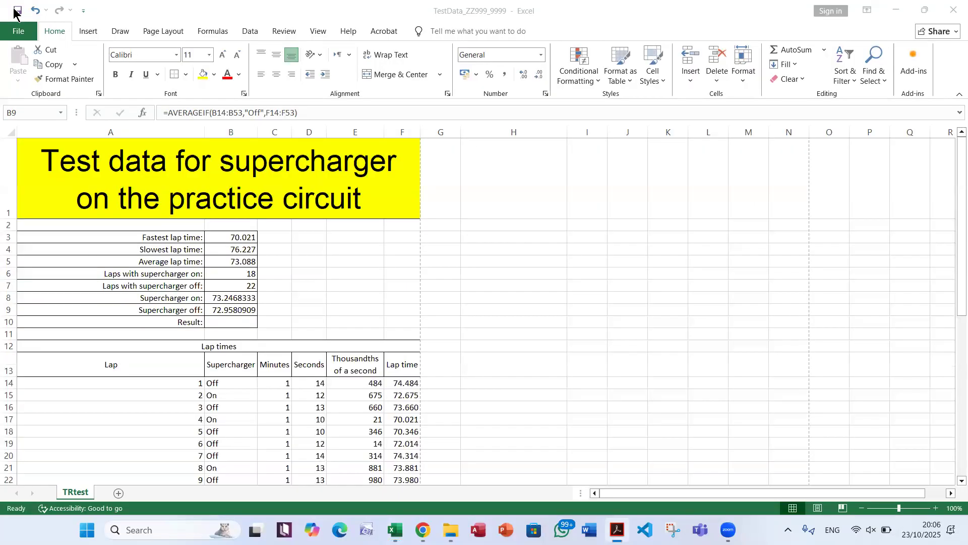
pyautogui.click(225, 326)
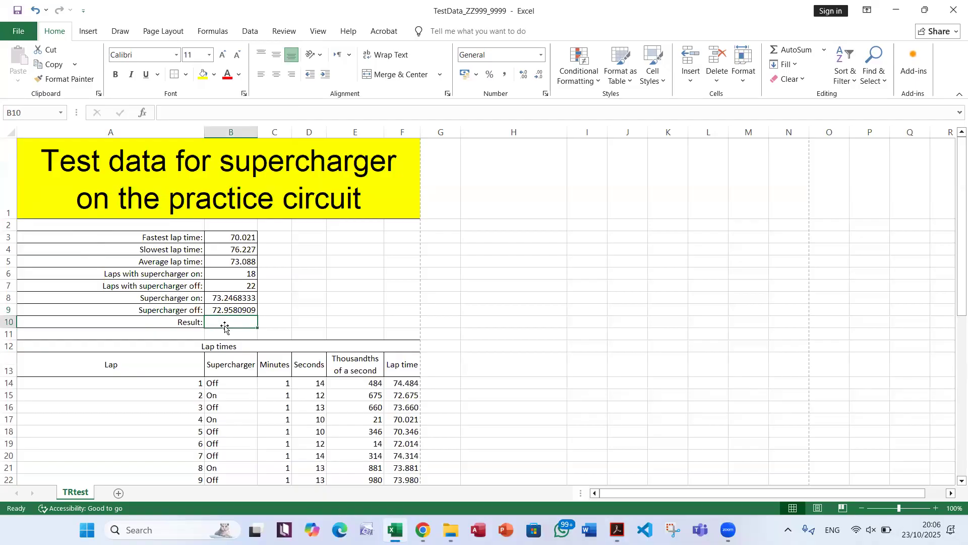
pyautogui.hotkey('alt', 'Tab')
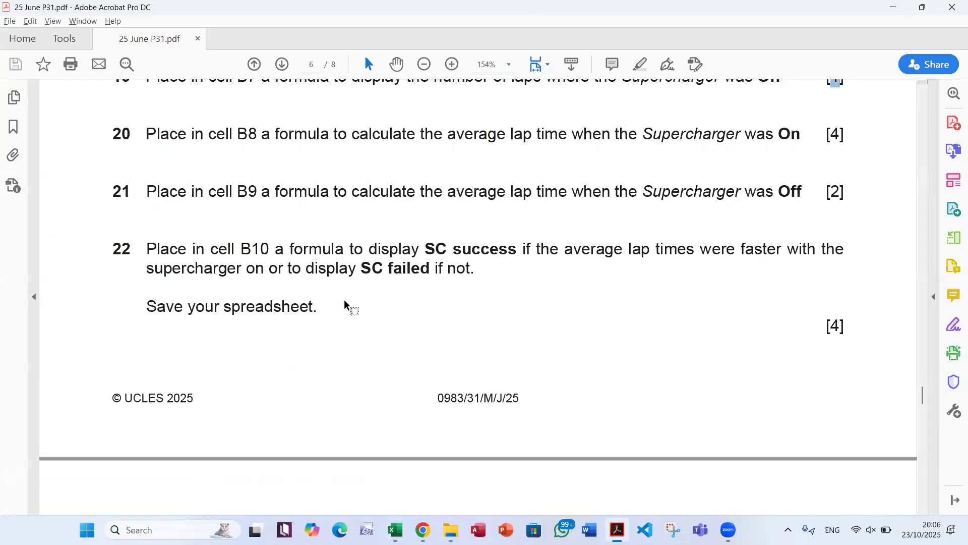
pyautogui.moveTo(518, 250); pyautogui.dragTo(432, 235)
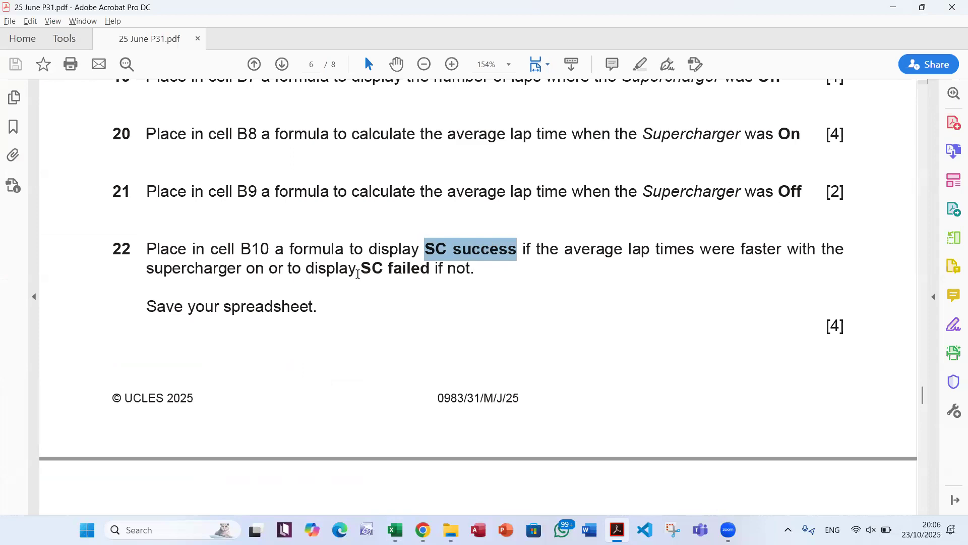
pyautogui.moveTo(361, 268); pyautogui.dragTo(487, 247)
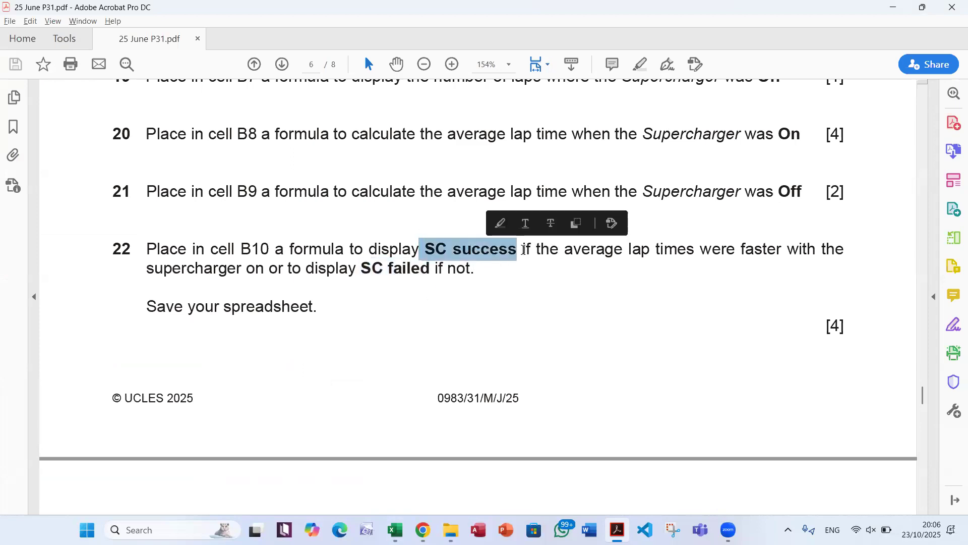
pyautogui.doubleClick(524, 250)
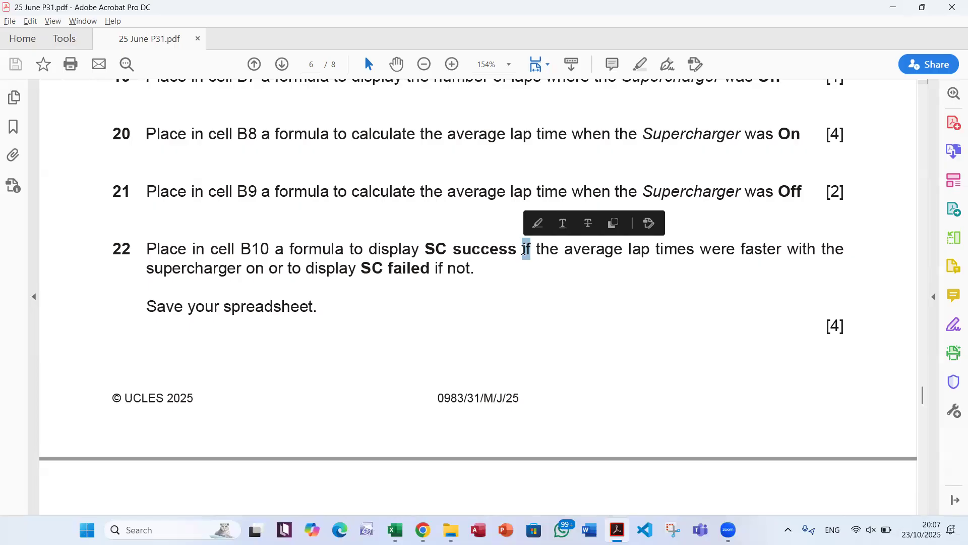
pyautogui.hotkey('alt', 'Tab')
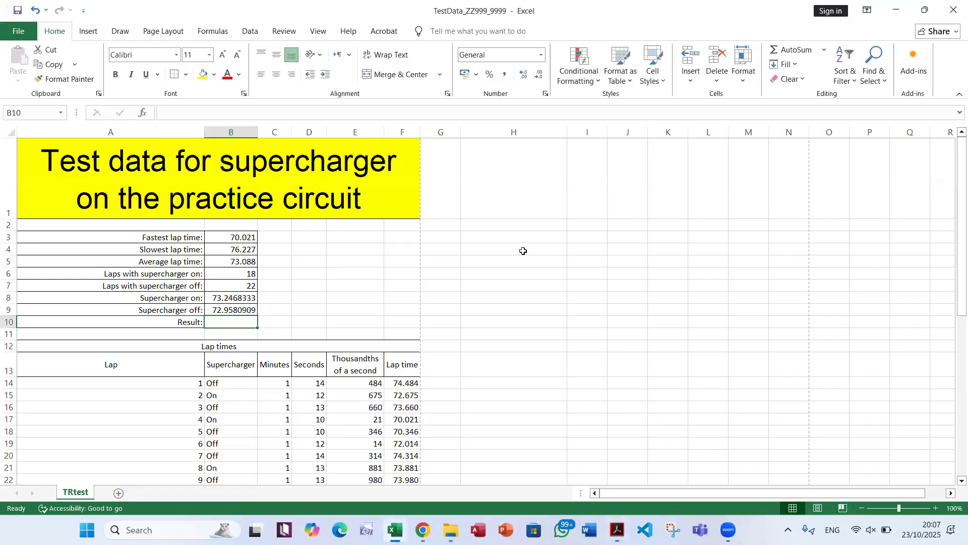
# Compare the average lap times for supercharger on and off in cells B8 and B9.
pyautogui.scroll(-1, 371, 277)
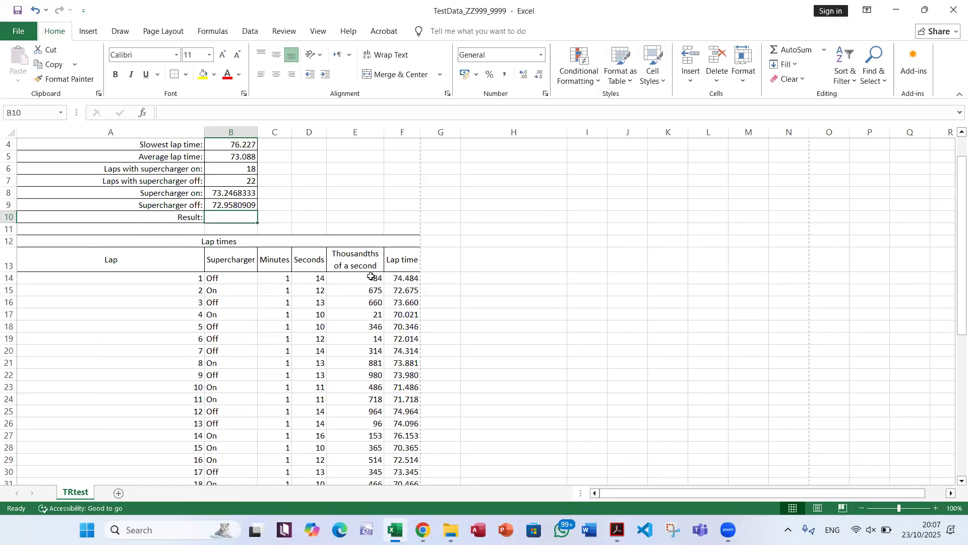
pyautogui.click(241, 196)
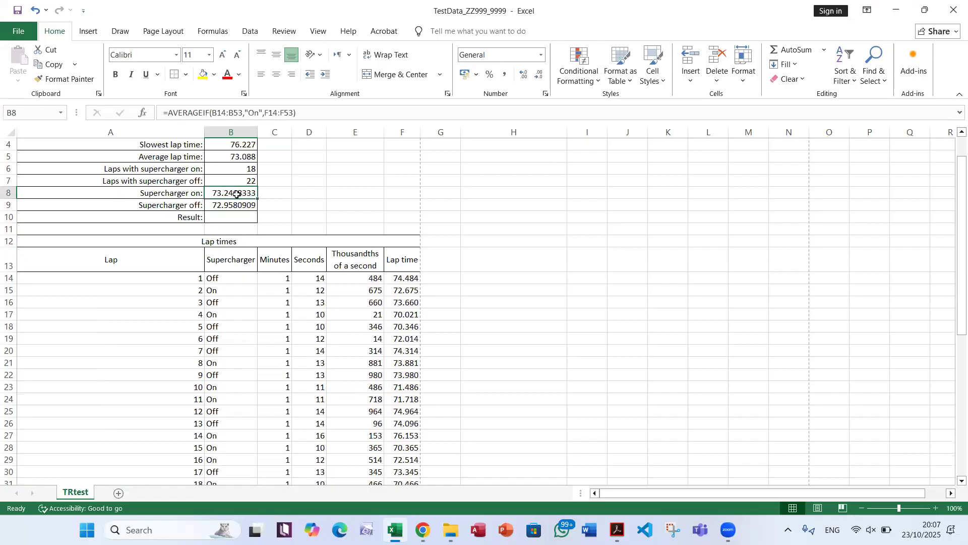
pyautogui.click(243, 206)
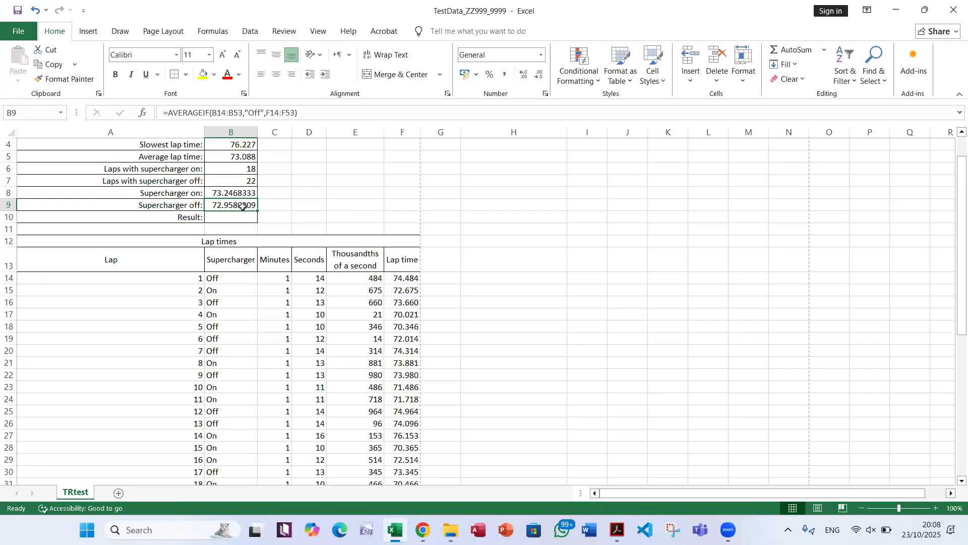
# Begin a formula in cell B10 by searching the Insert Function dialog for "if" and choosing the IF function.
pyautogui.click(216, 217)
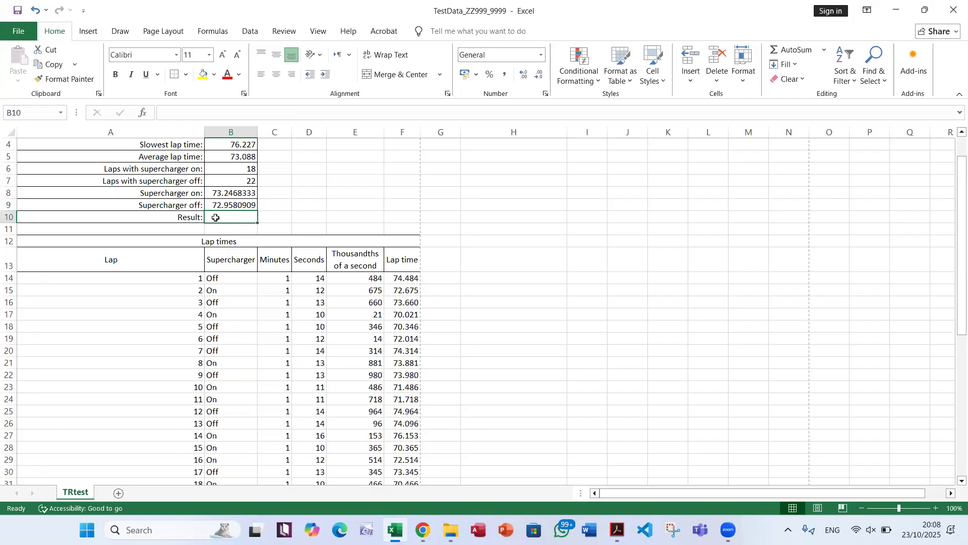
pyautogui.click(142, 114)
pyautogui.press('BackSpace')
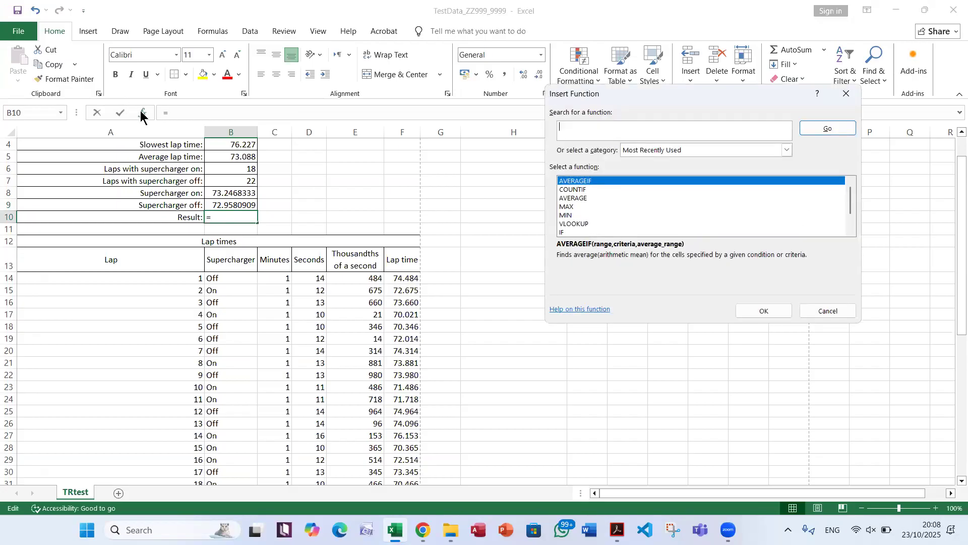
pyautogui.write('if')
pyautogui.click(822, 129)
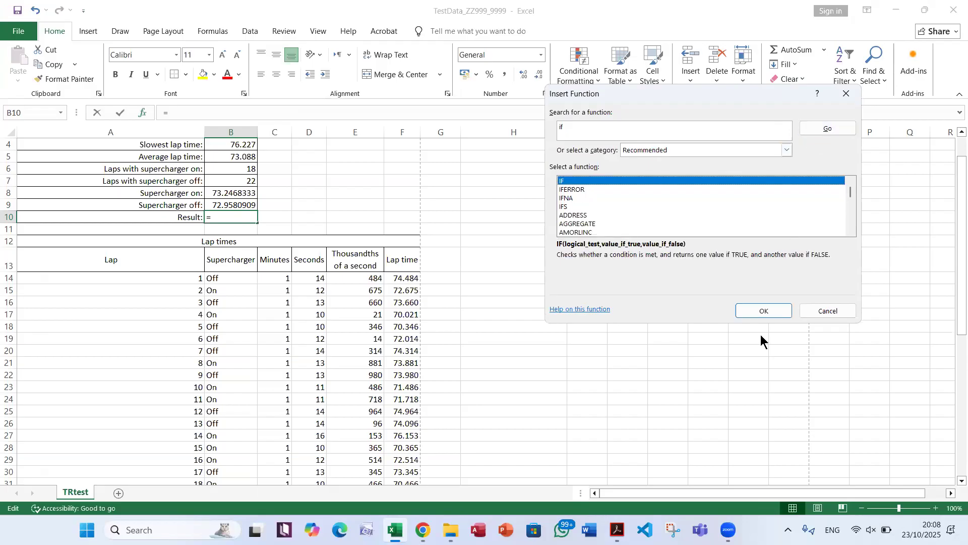
pyautogui.click(767, 311)
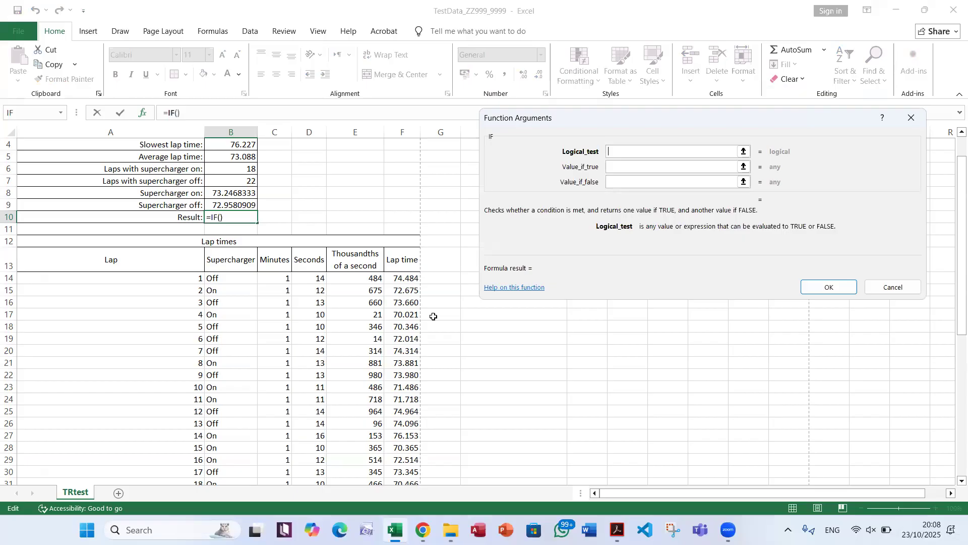
# Set the IF function's Logical_test argument to B8<B9.
pyautogui.click(241, 192)
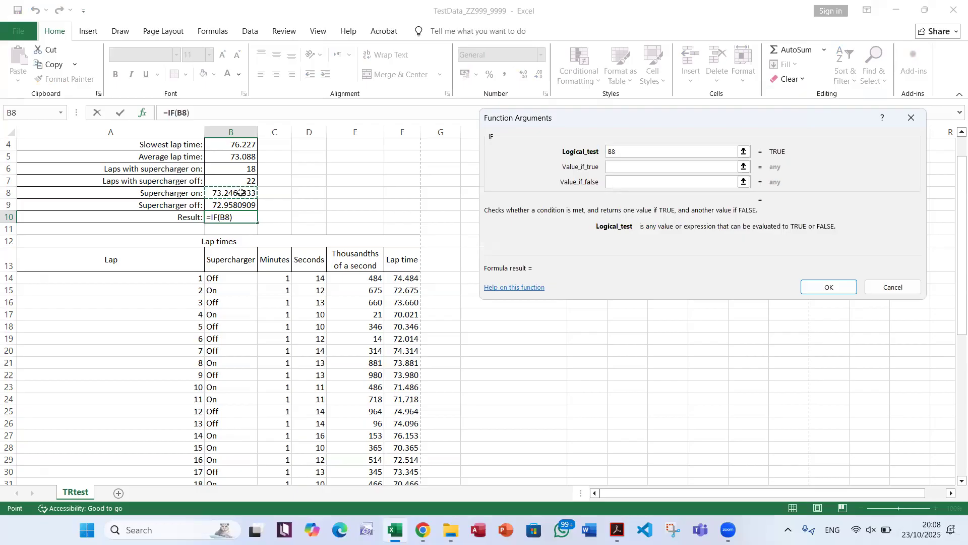
pyautogui.write('<')
pyautogui.click(217, 205)
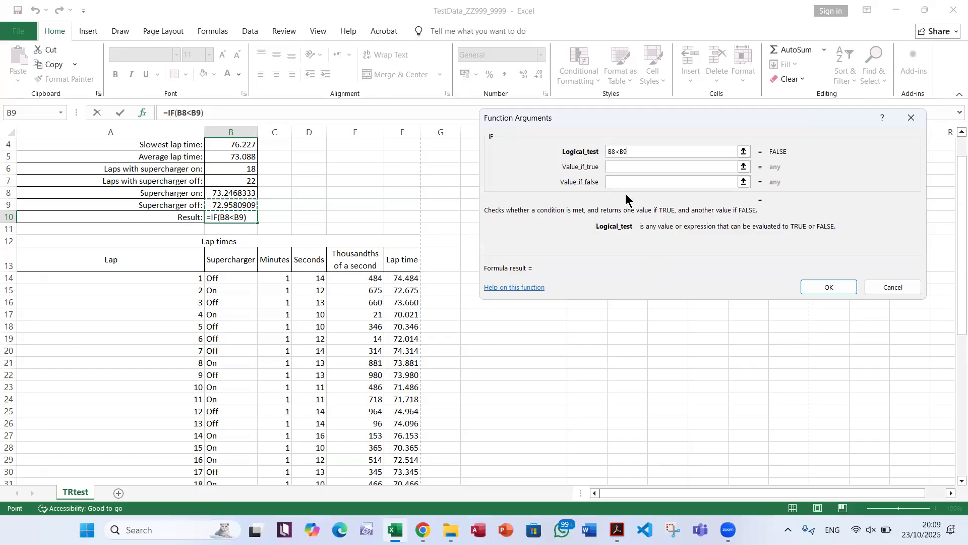
# Copy "SC success" from task 22 in the Acrobat PDF into the IF function's Value_if_true argument in Excel.
pyautogui.click(625, 168)
pyautogui.hotkey('alt', 'Tab')
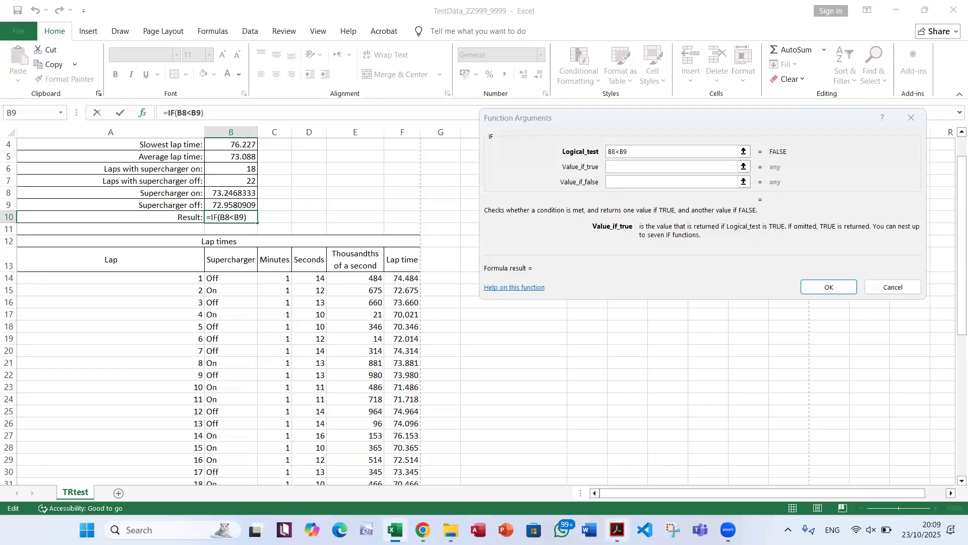
pyautogui.moveTo(427, 247); pyautogui.dragTo(502, 250)
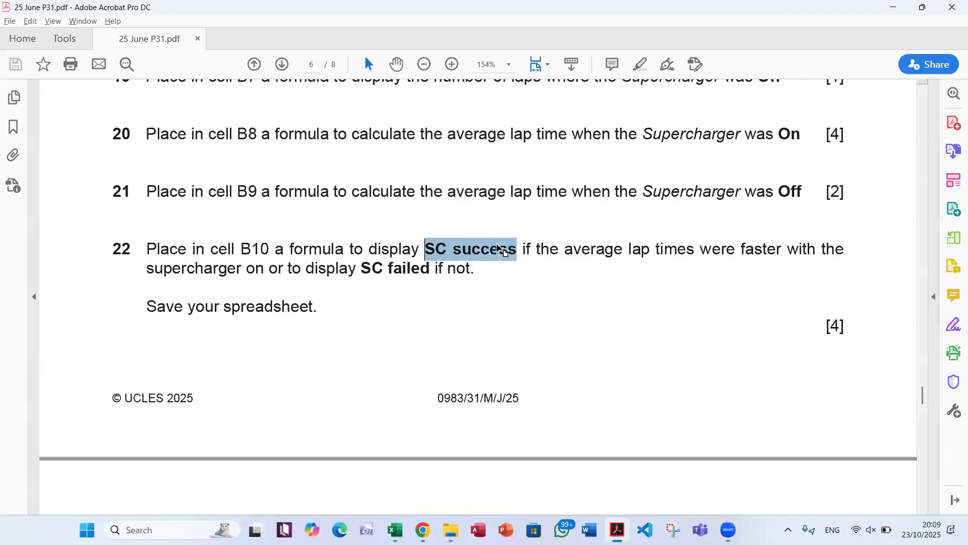
pyautogui.hotkey('alt', 'Tab')
pyautogui.hotkey('alt', 'Tab')
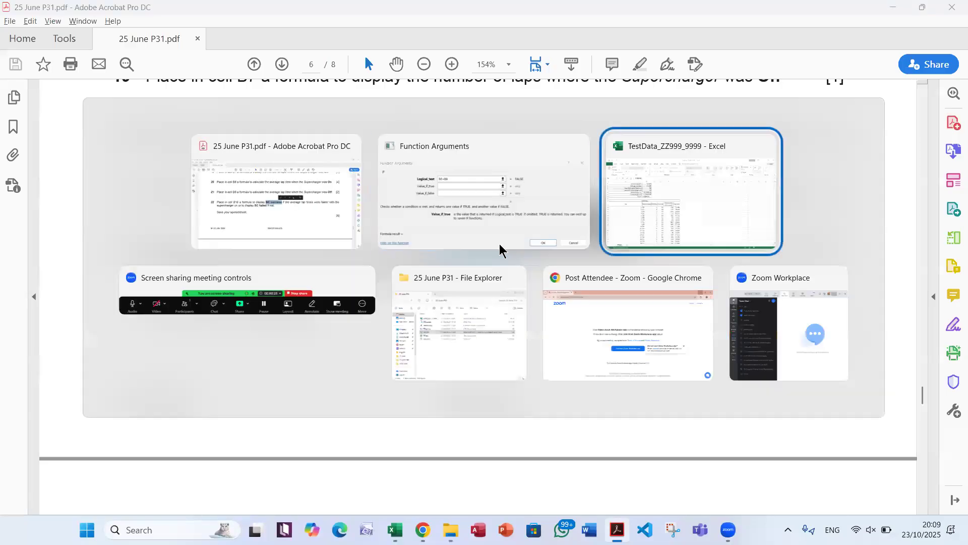
pyautogui.hotkey('ctrl', 'v')
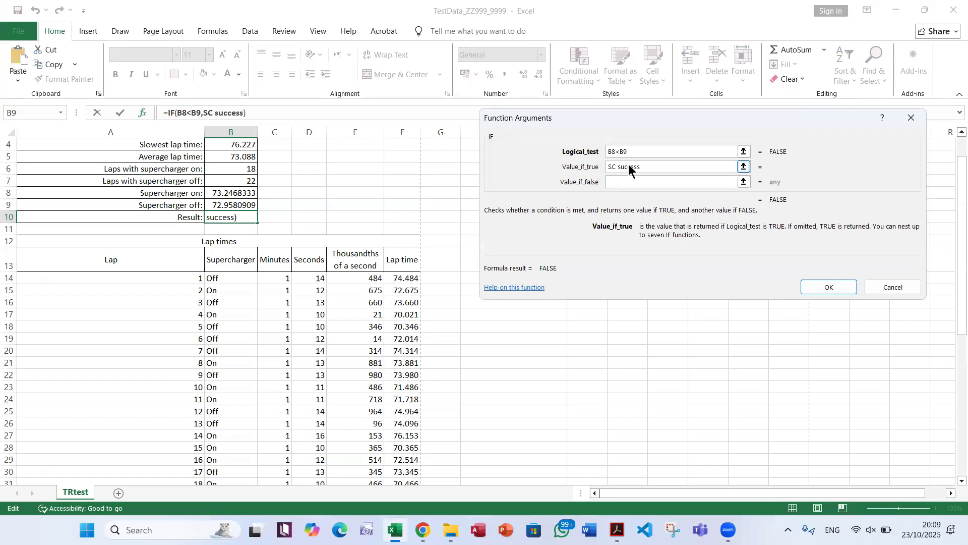
# Copy "SC failed" from task 22 in the Acrobat PDF into the IF function's Value_if_false argument in Excel and complete the formula.
pyautogui.click(629, 181)
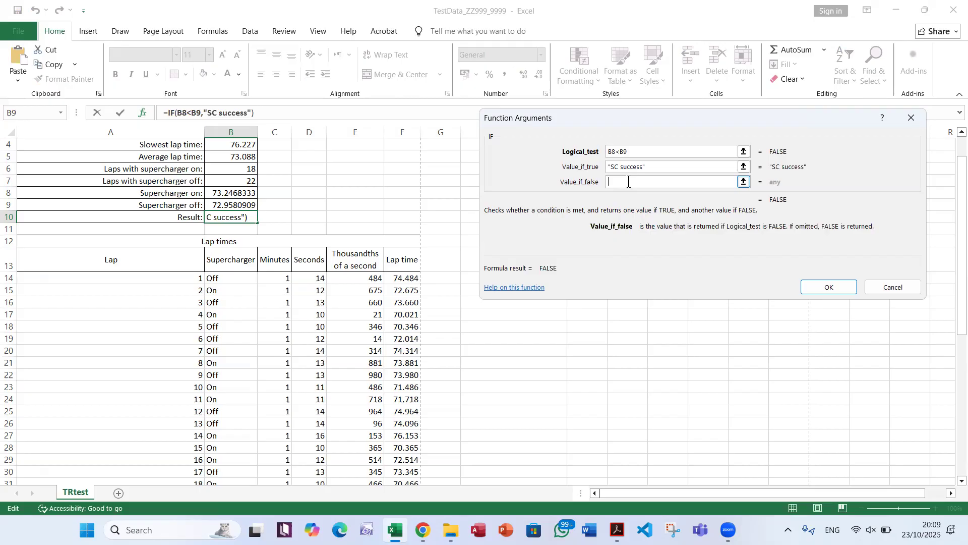
pyautogui.hotkey('alt', 'Tab')
pyautogui.moveTo(364, 267); pyautogui.dragTo(414, 270)
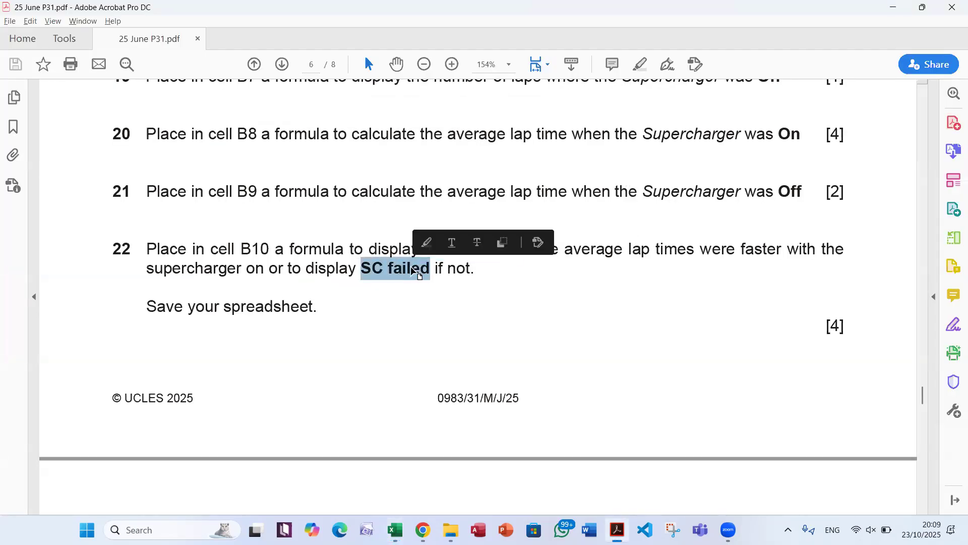
pyautogui.hotkey('alt', 'Tab')
pyautogui.click(644, 181)
pyautogui.hotkey('ctrl', 'v')
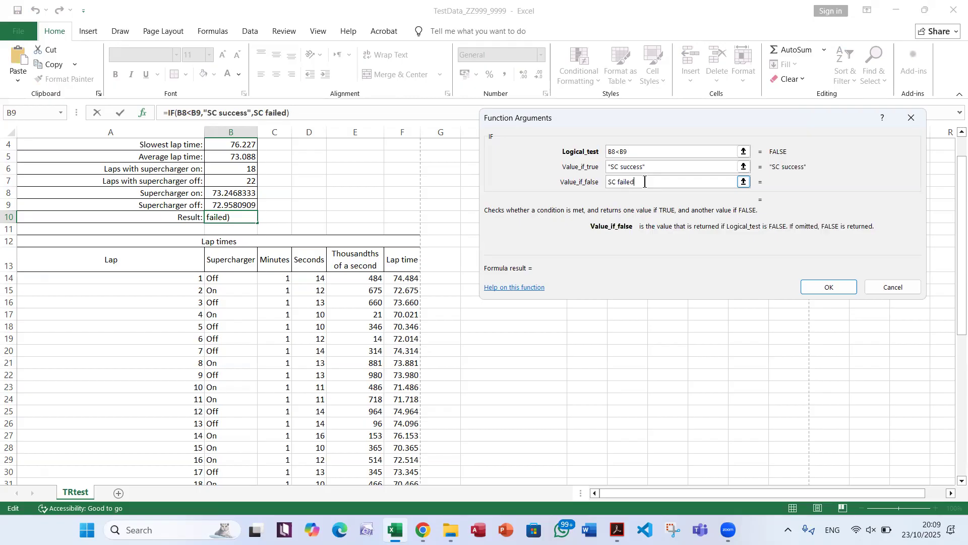
pyautogui.click(826, 289)
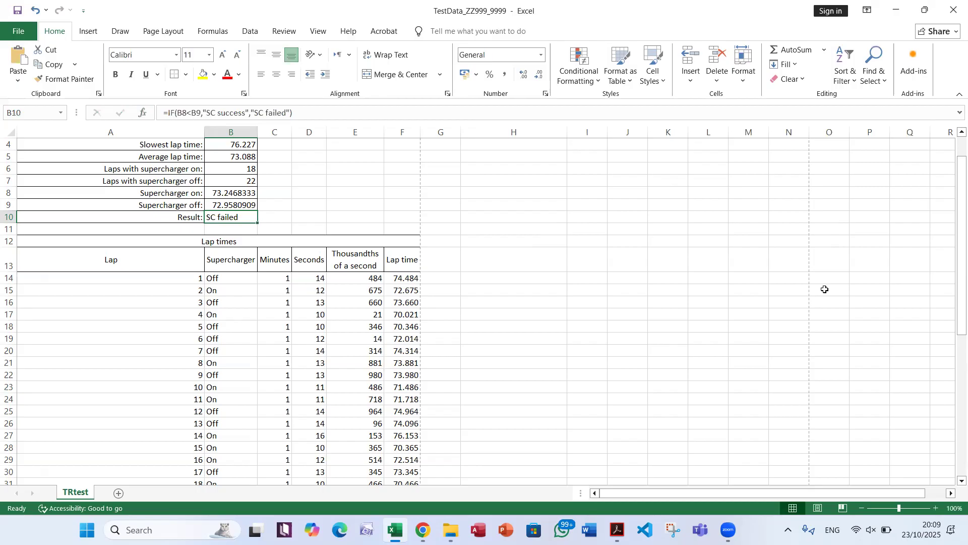
# Review the formulas in cells B8 and B9, and read printing tasks 23 and 24 in the Acrobat PDF.
pyautogui.click(245, 193)
pyautogui.click(246, 207)
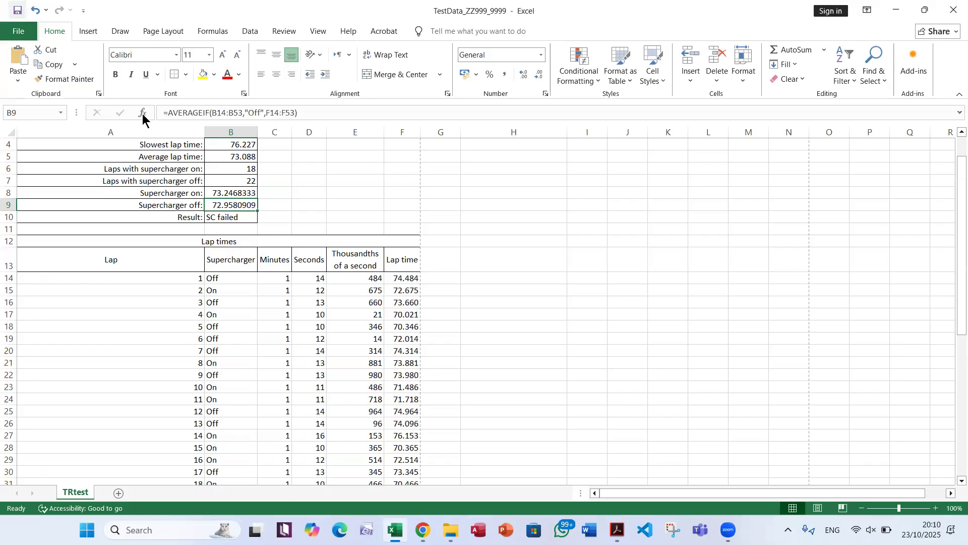
pyautogui.hotkey('alt', 'Tab')
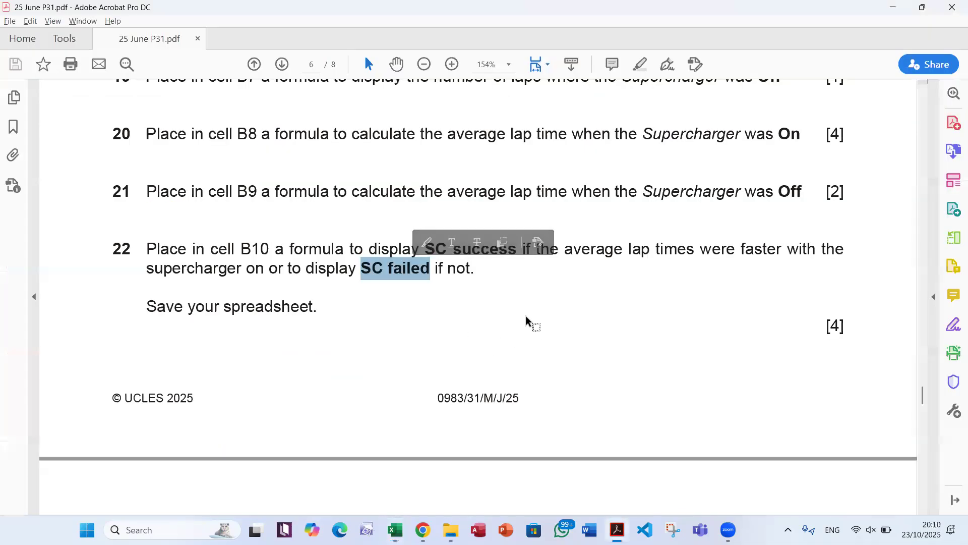
pyautogui.scroll(-10, 627, 335)
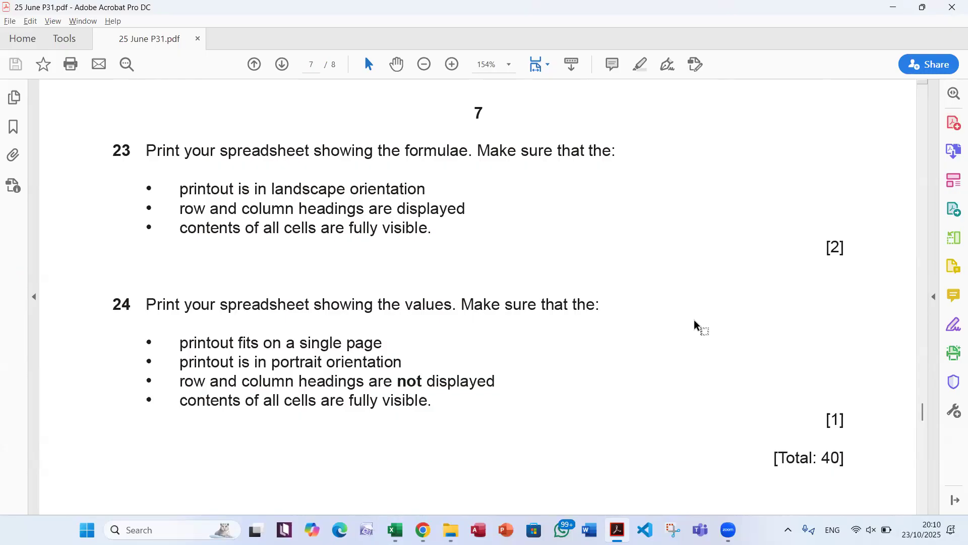
pyautogui.hotkey('alt', 'Tab')
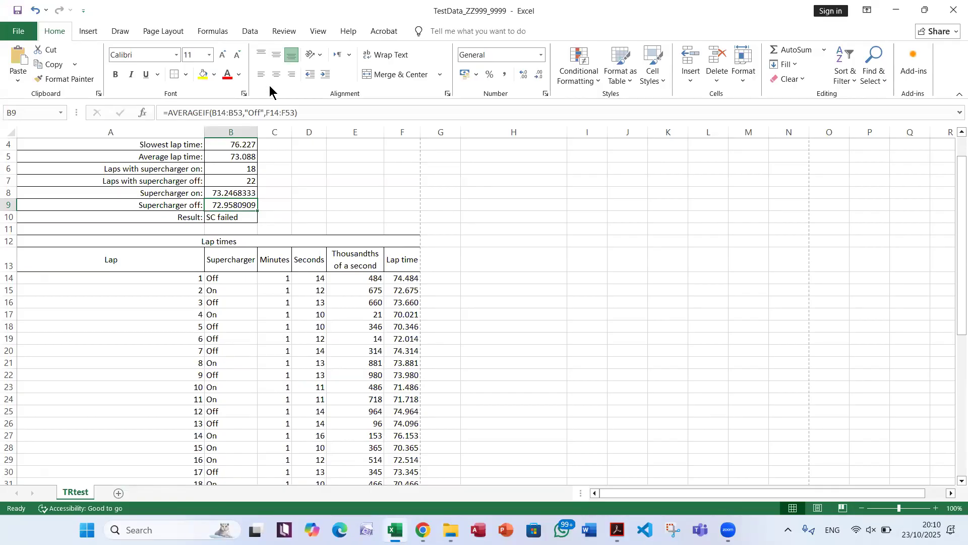
# Show the formulas in the TRtest sheet and autofit the width of all columns.
pyautogui.click(218, 35)
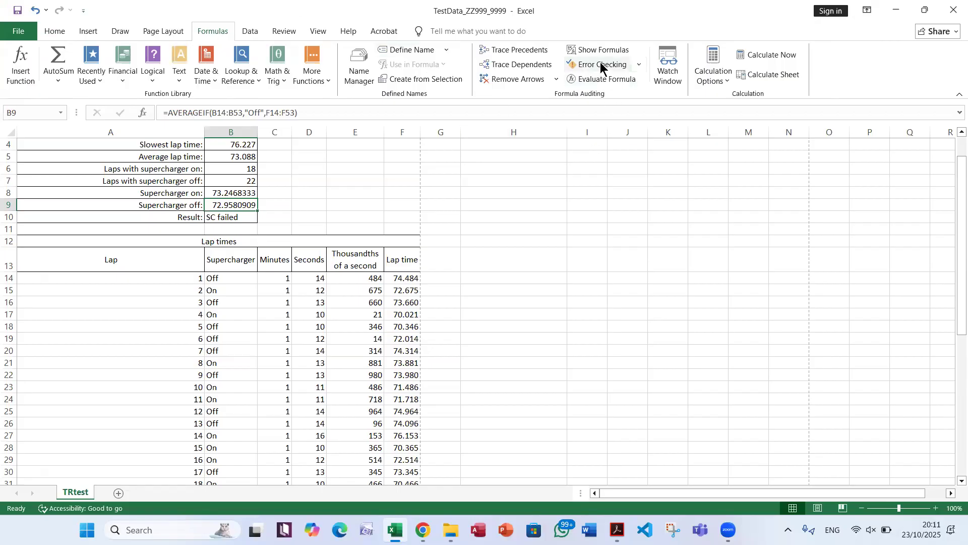
pyautogui.click(603, 46)
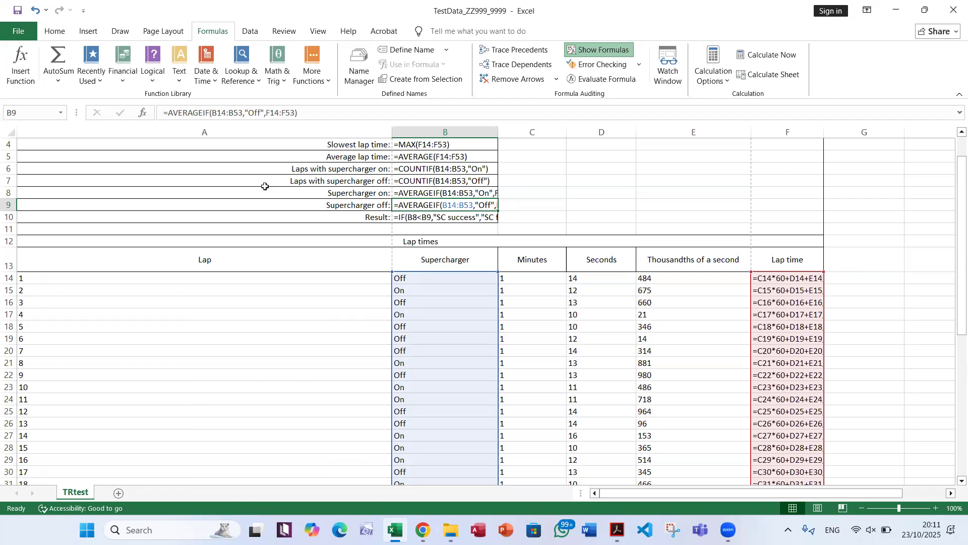
pyautogui.click(7, 133)
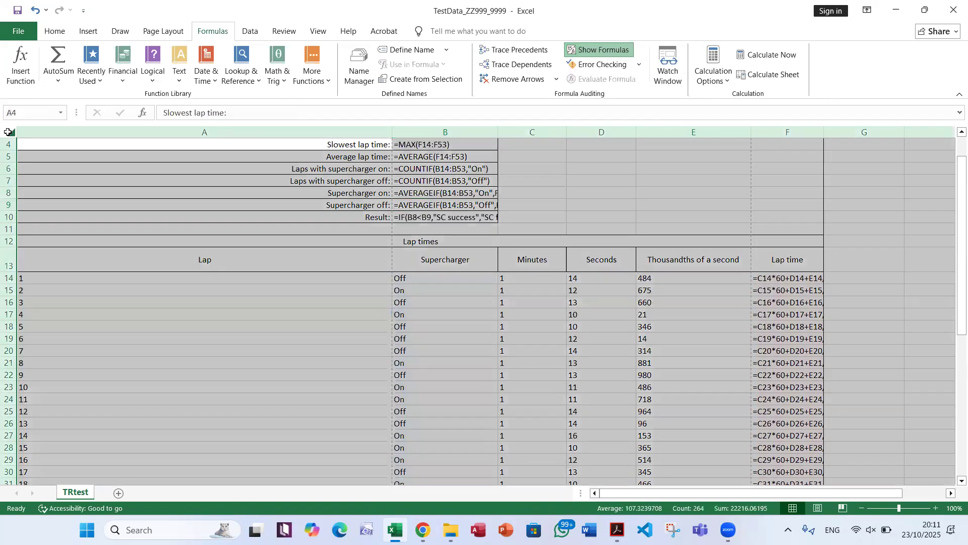
pyautogui.doubleClick(392, 132)
pyautogui.scroll(1, 430, 262)
pyautogui.scroll(1, 430, 262)
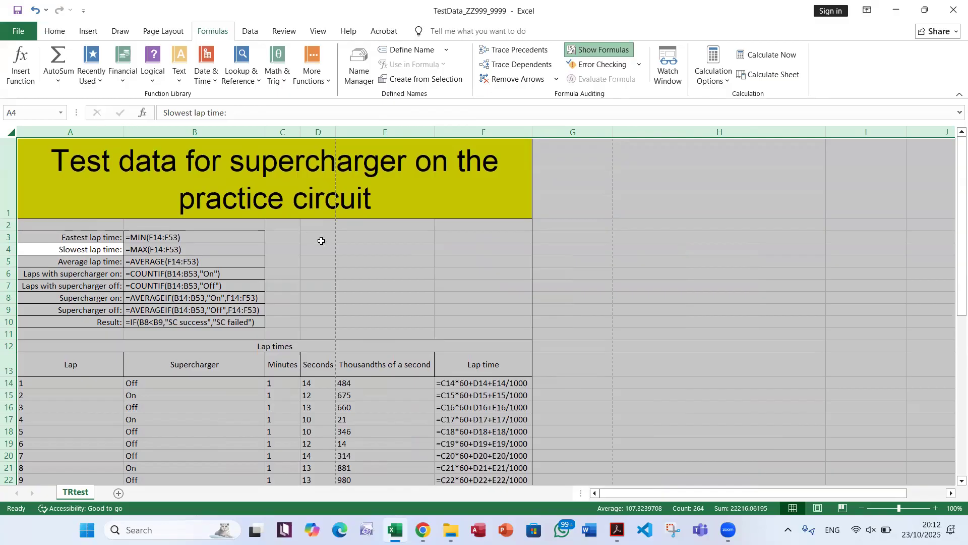
# Check the formulae and orientation requirements of task 23 in Acrobat, and set the Excel sheet's page orientation to landscape.
pyautogui.hotkey('alt', 'Tab')
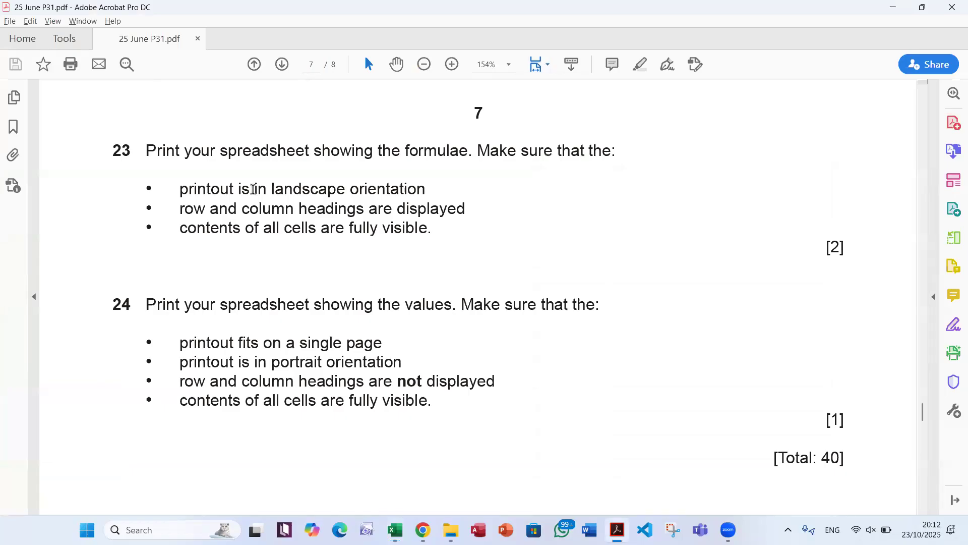
pyautogui.doubleClick(453, 153)
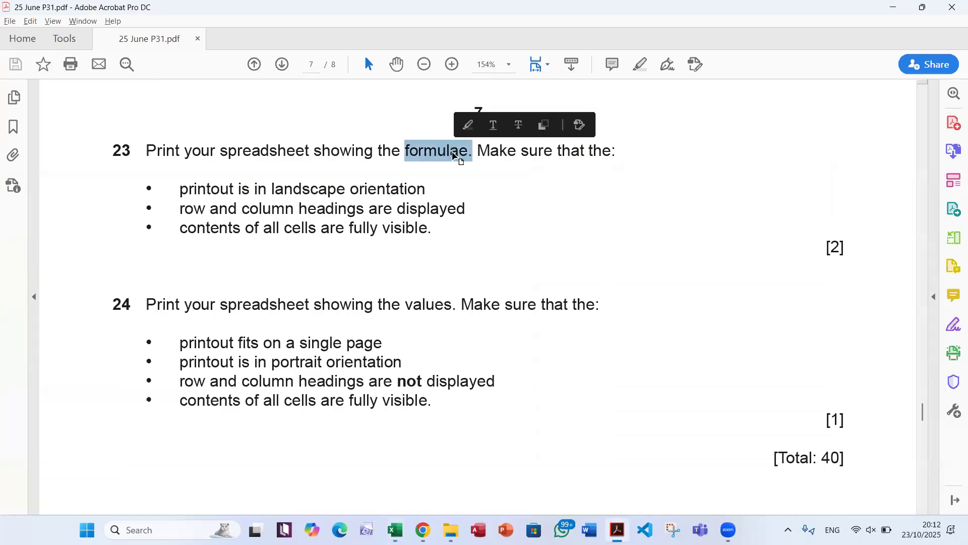
pyautogui.doubleClick(291, 190)
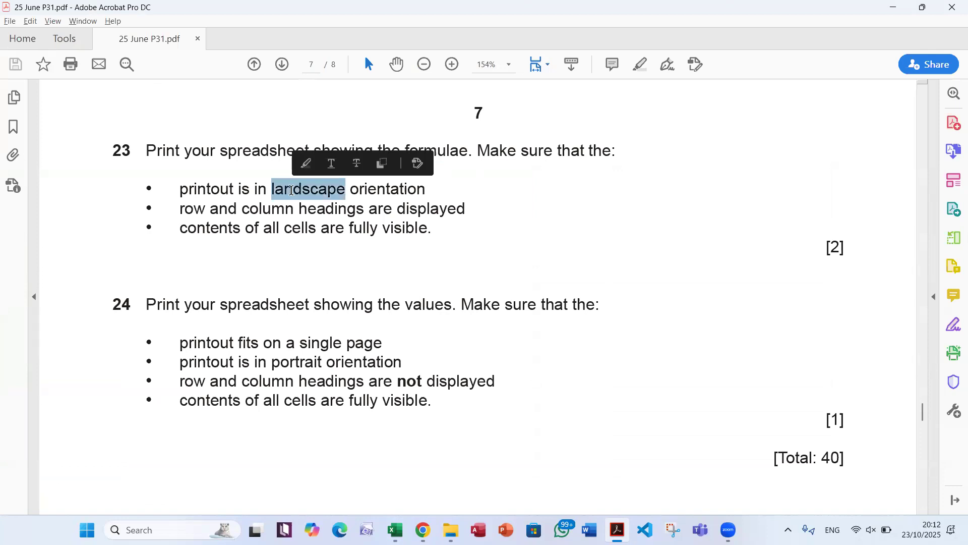
pyautogui.hotkey('alt', 'Tab')
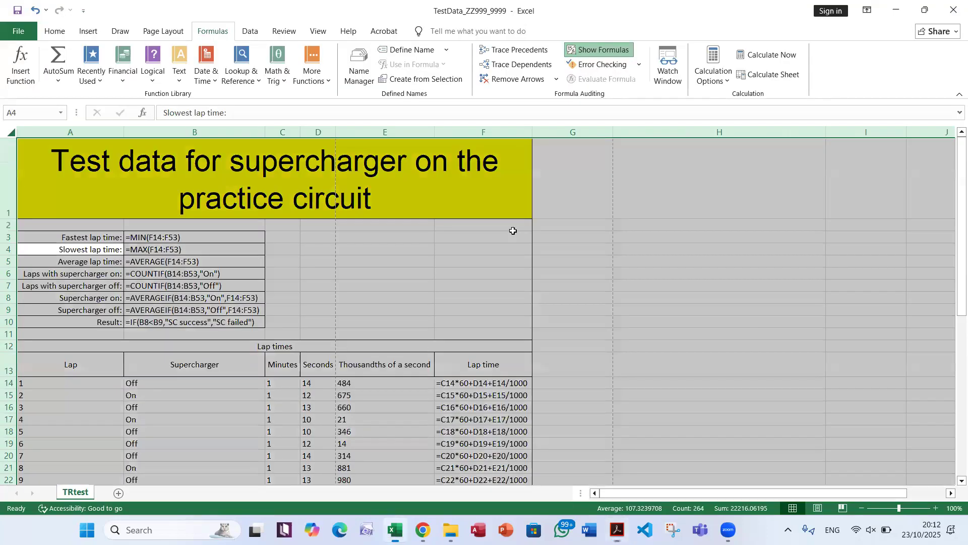
pyautogui.click(163, 32)
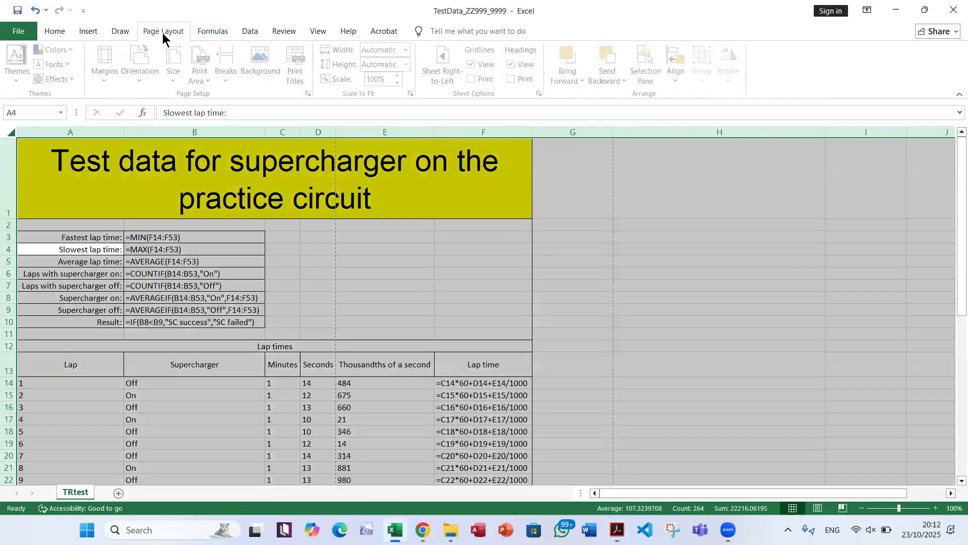
pyautogui.click(146, 81)
pyautogui.click(150, 130)
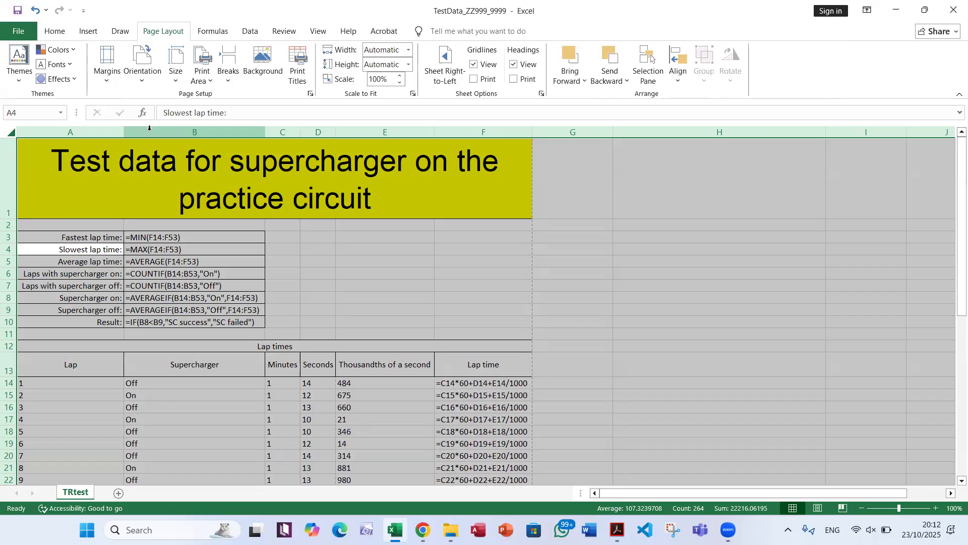
# Check the row and column headings requirement of task 23 in Acrobat, and enable printing of headings in Excel.
pyautogui.hotkey('alt', 'Tab')
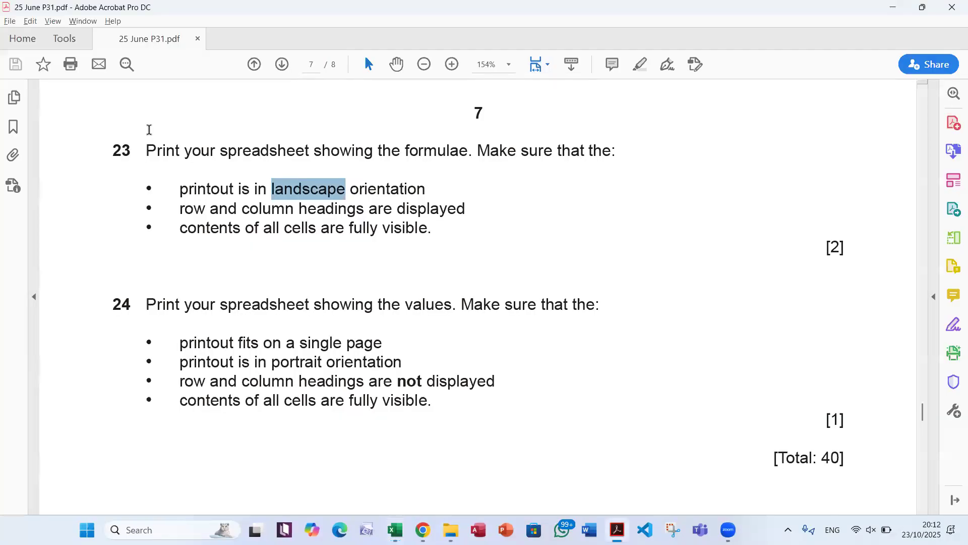
pyautogui.doubleClick(421, 209)
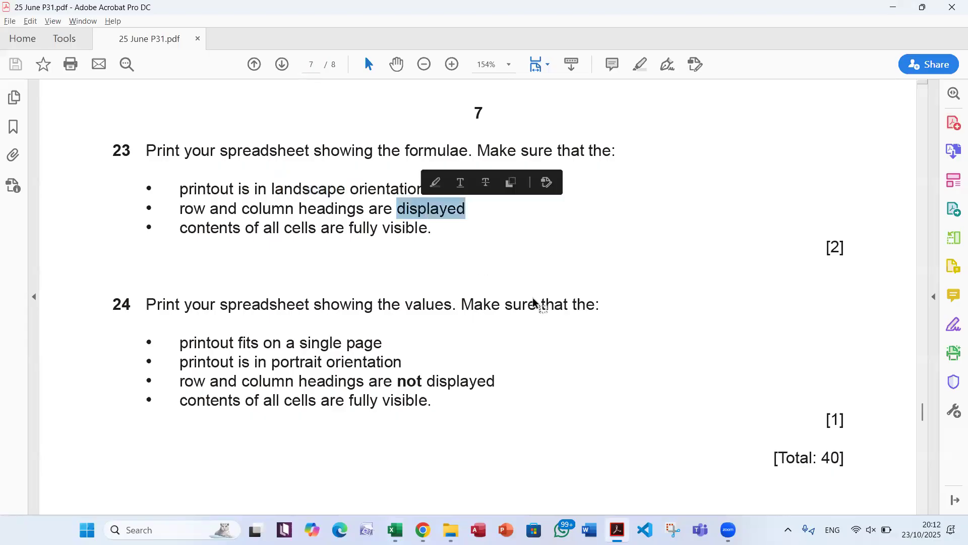
pyautogui.hotkey('alt', 'Tab')
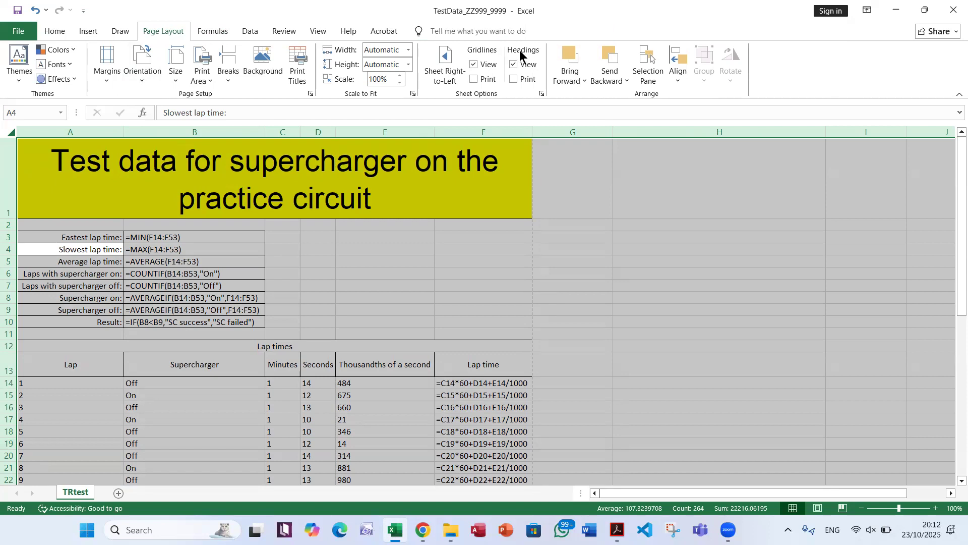
pyautogui.click(515, 79)
# Check task 23's cell visibility requirement in Acrobat, and print the Excel sheet with the Microsoft Print to PDF printer.
pyautogui.hotkey('alt', 'Tab')
pyautogui.moveTo(224, 231); pyautogui.dragTo(412, 228)
pyautogui.hotkey('alt', 'Tab')
pyautogui.click(19, 32)
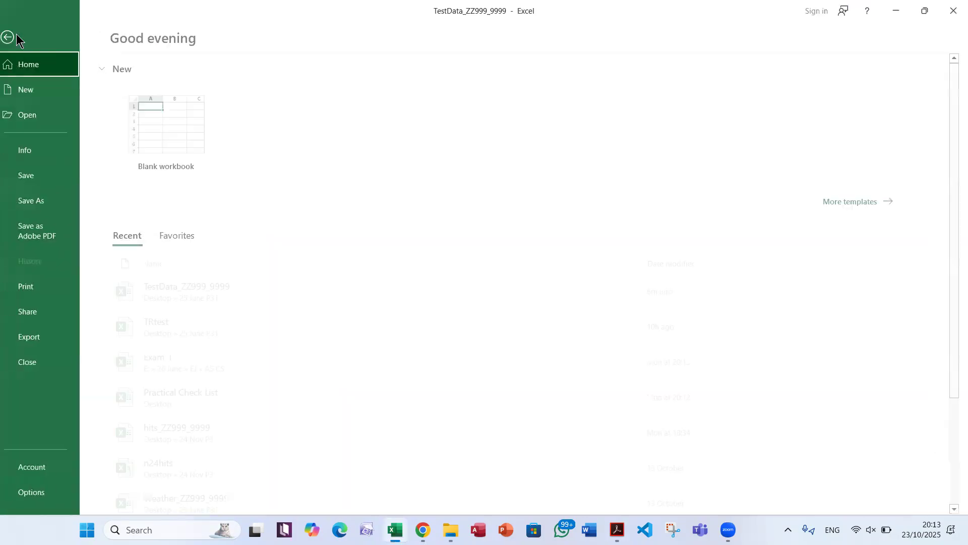
pyautogui.click(37, 292)
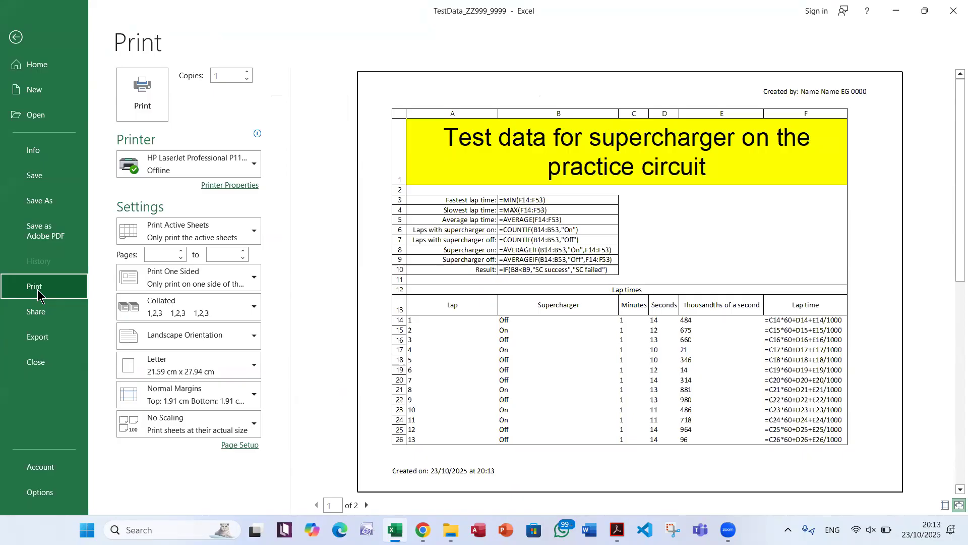
pyautogui.click(251, 166)
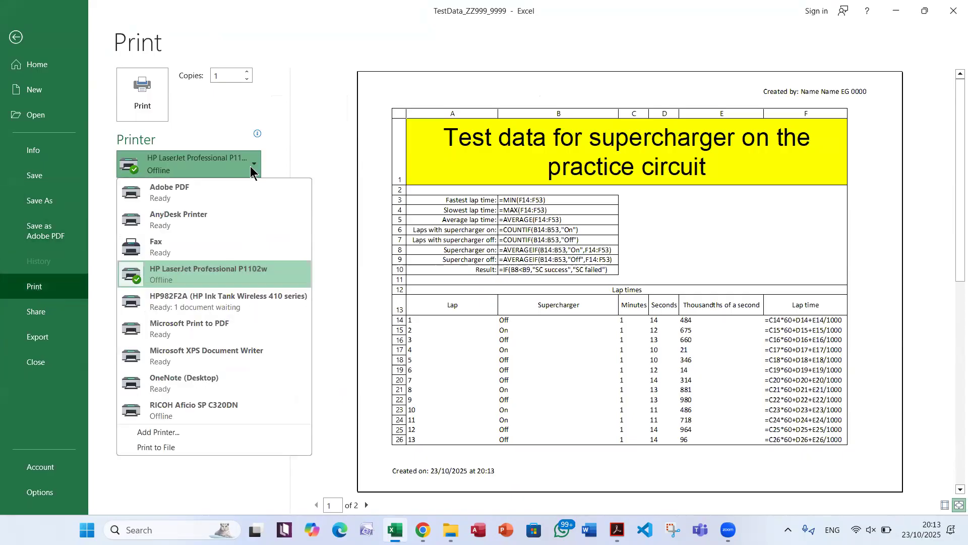
pyautogui.click(246, 326)
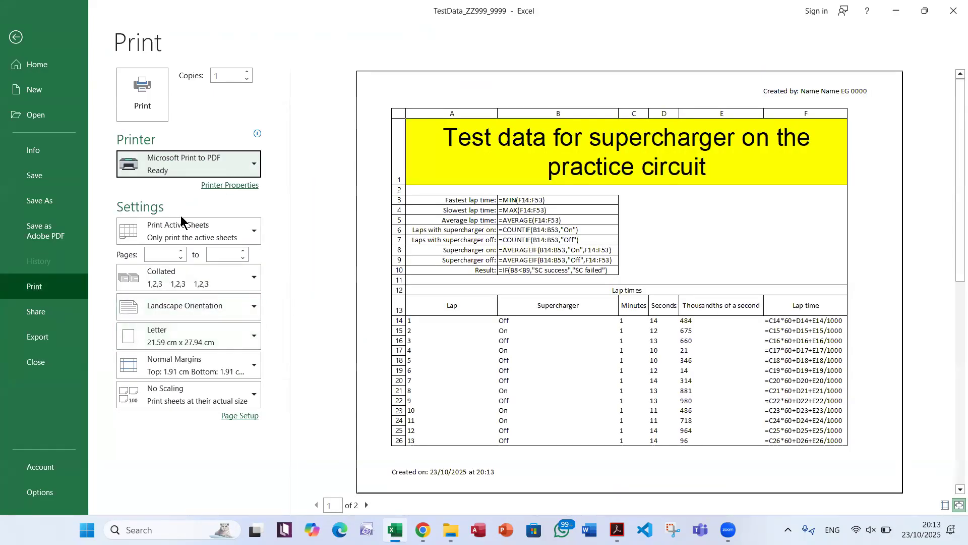
pyautogui.click(141, 90)
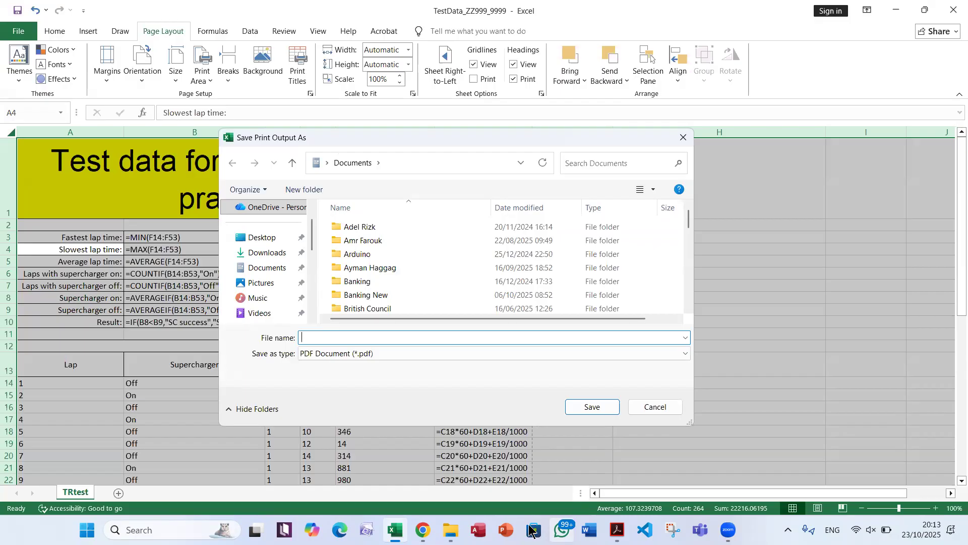
# Save the print output as "step 23" in the 25 June P31 folder on the Desktop.
pyautogui.click(275, 238)
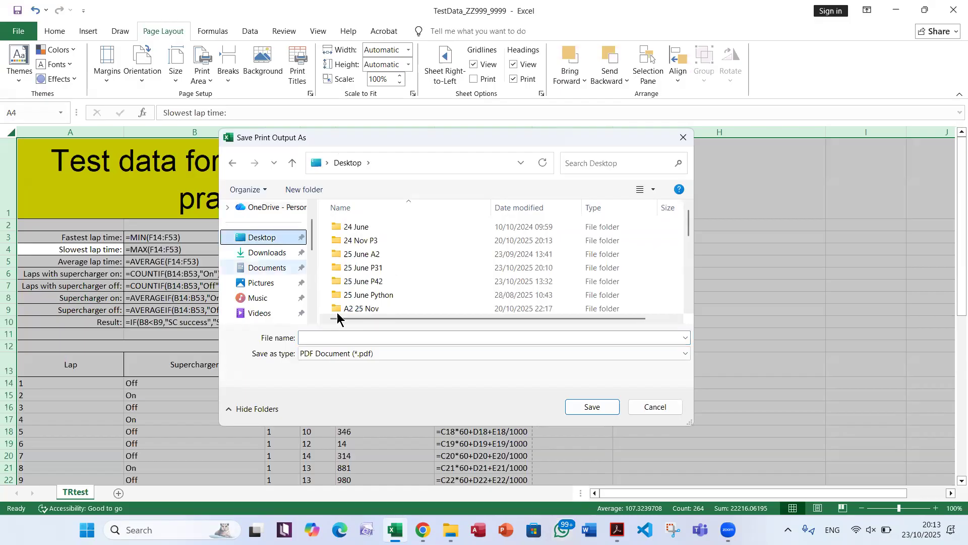
pyautogui.doubleClick(409, 267)
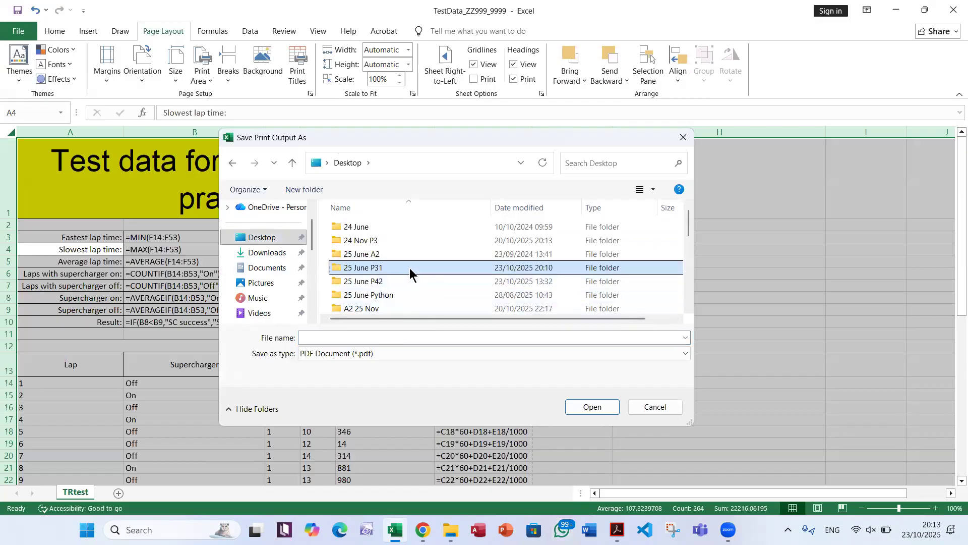
pyautogui.click(617, 529)
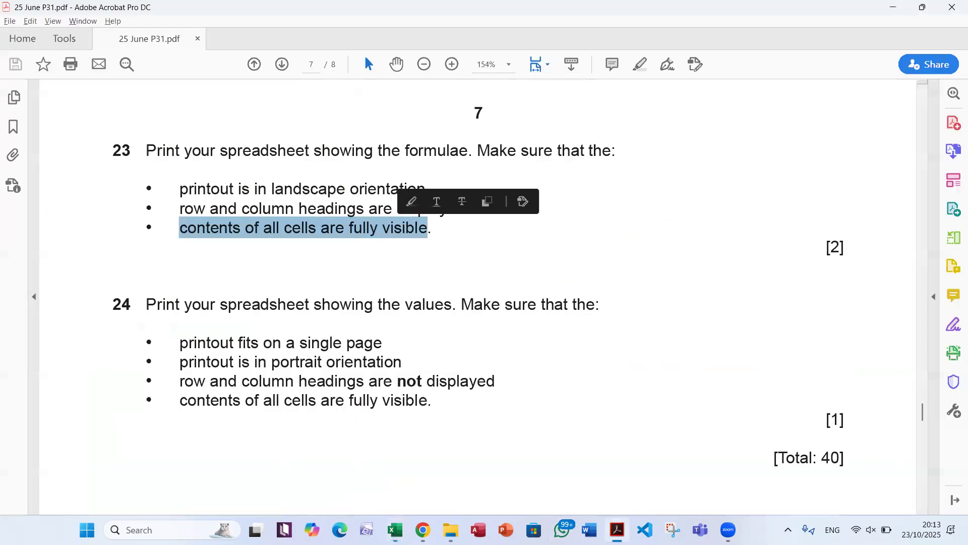
pyautogui.click(617, 529)
pyautogui.click(384, 340)
pyautogui.write('step')
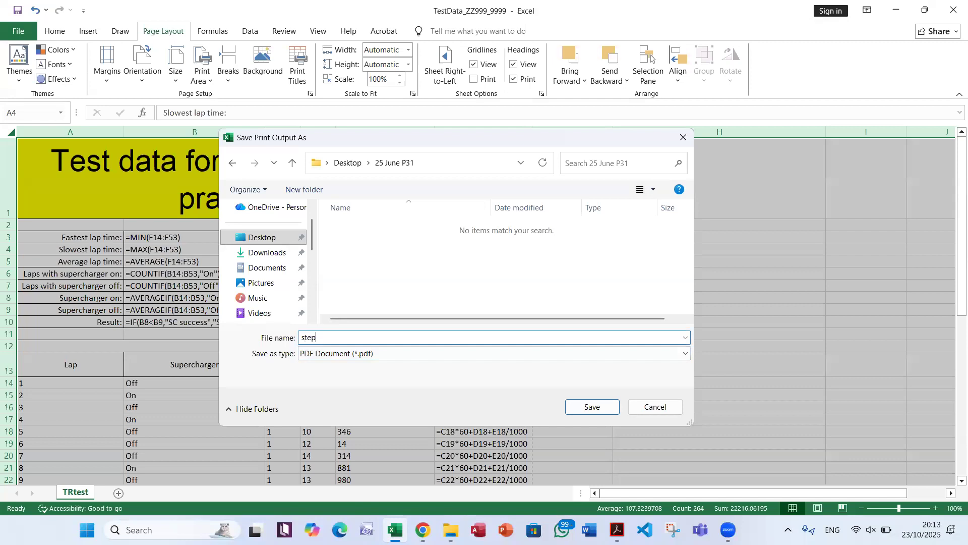
pyautogui.write(' 23')
pyautogui.click(586, 409)
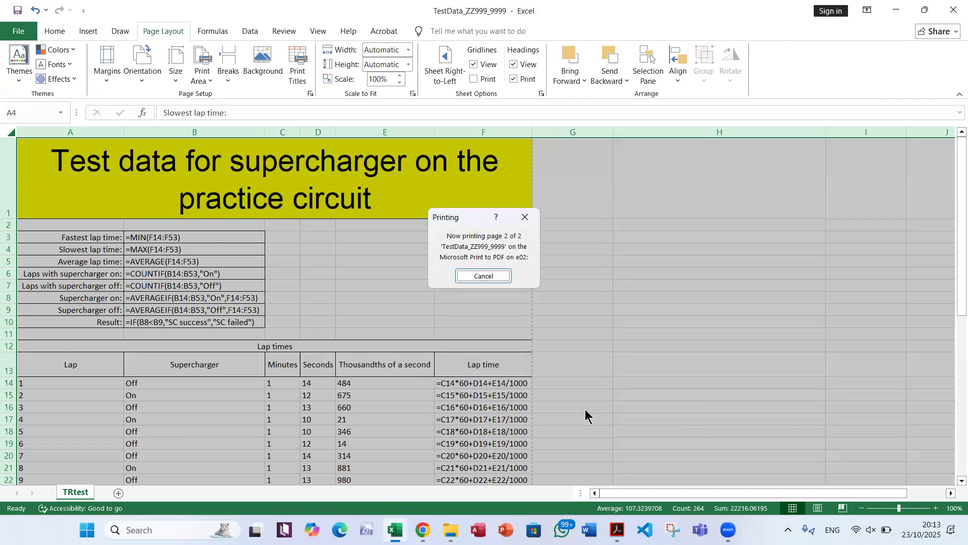
# Open the step 23 PDF from File Explorer, check both of its pages in Acrobat, and close it.
pyautogui.click(451, 529)
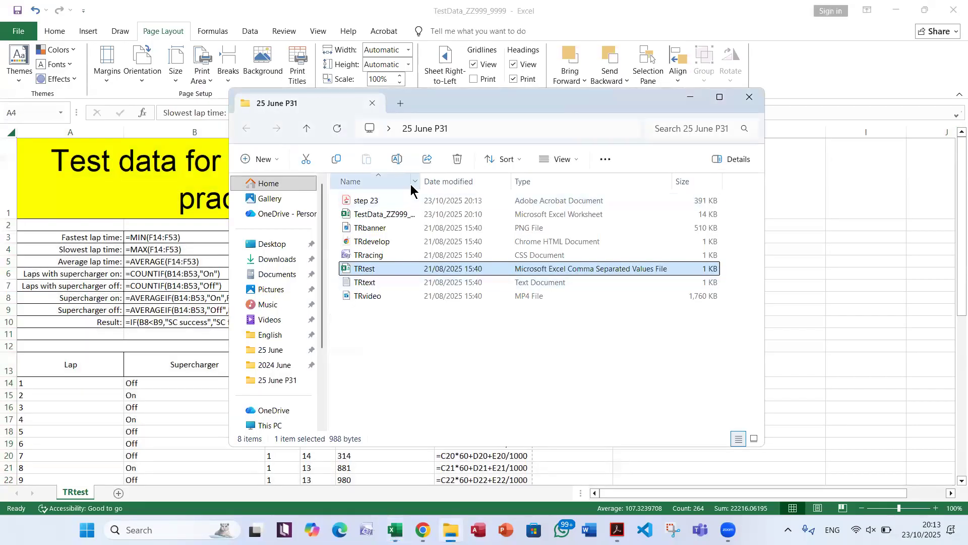
pyautogui.click(410, 200)
pyautogui.doubleClick(410, 199)
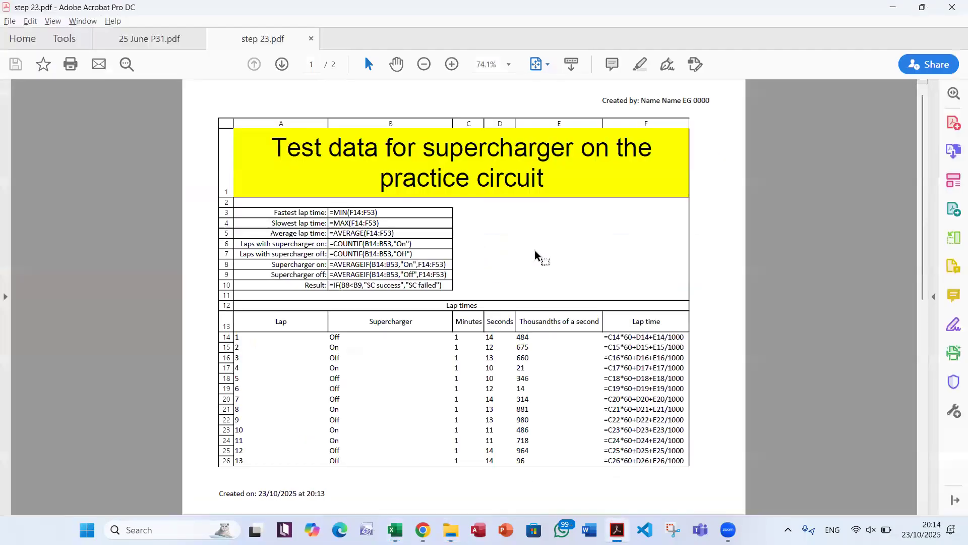
pyautogui.click(280, 65)
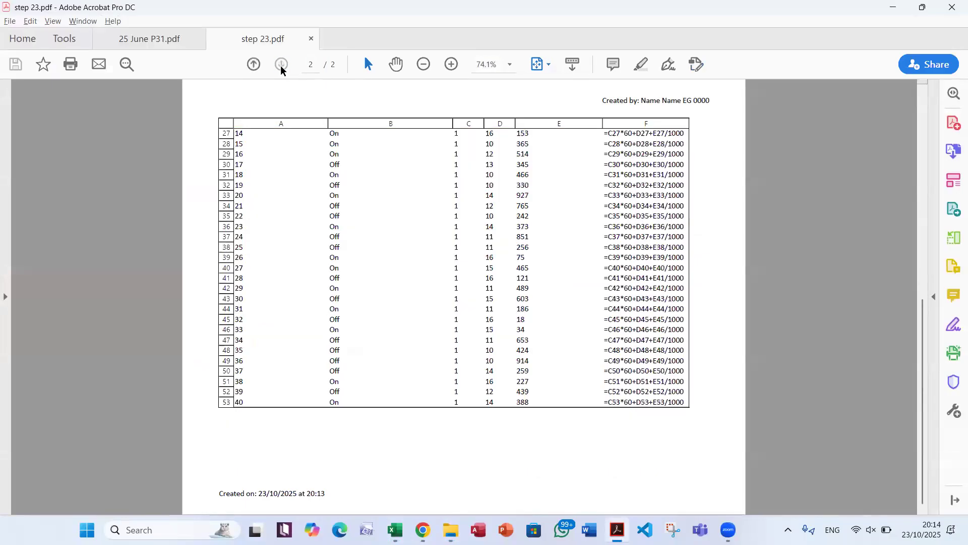
pyautogui.click(251, 61)
pyautogui.click(311, 39)
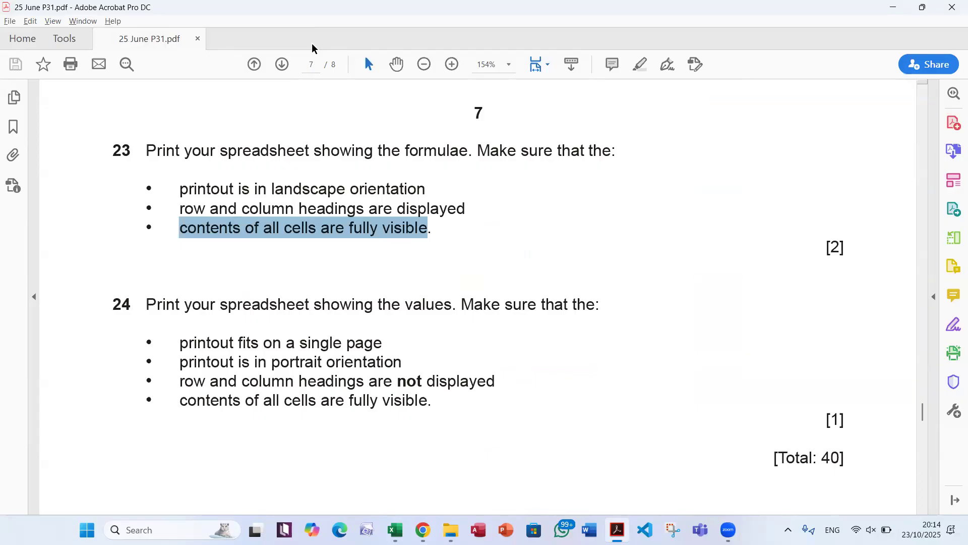
# Check in Acrobat which spreadsheet view tasks 24 and 23 each ask for, and return to Excel.
pyautogui.doubleClick(409, 305)
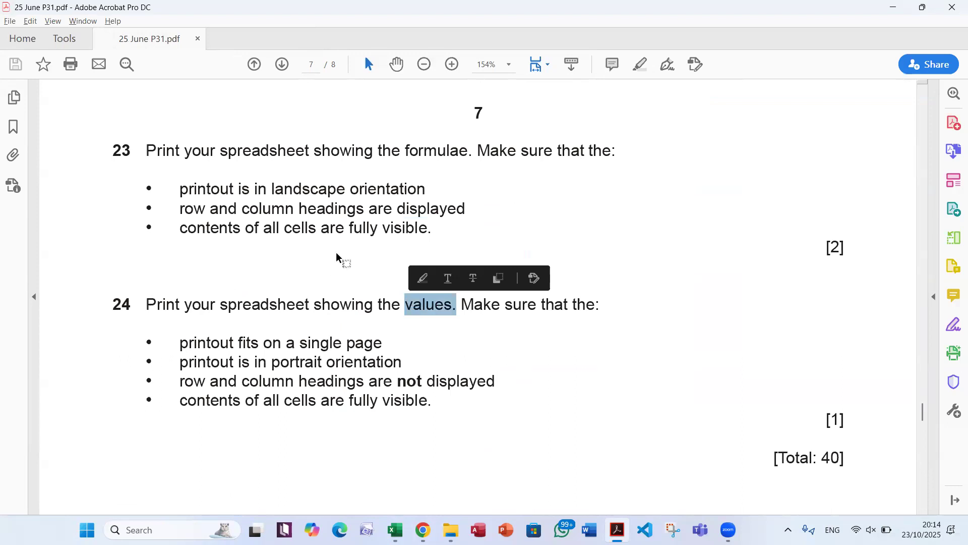
pyautogui.doubleClick(436, 152)
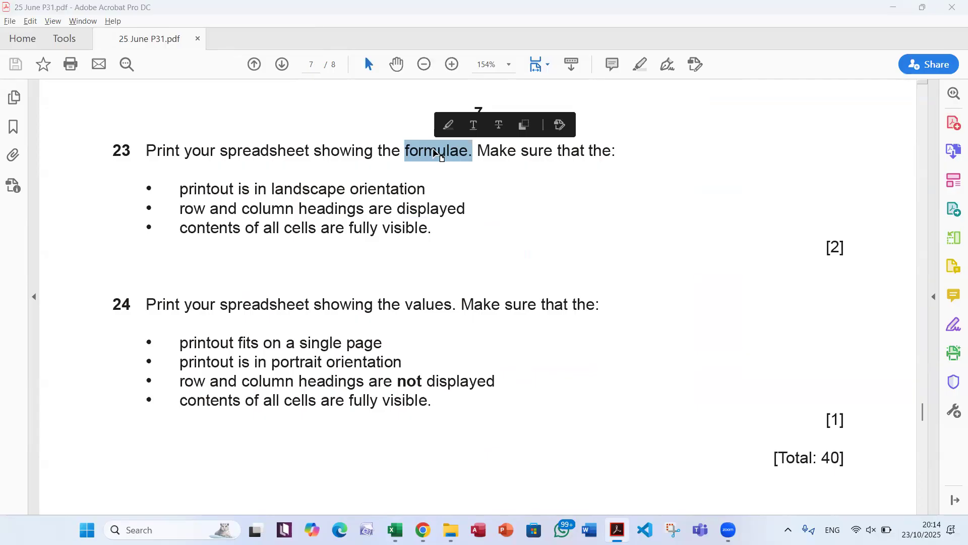
pyautogui.hotkey('alt', 'Tab')
pyautogui.hotkey('alt', 'Tab')
pyautogui.press('Tab')
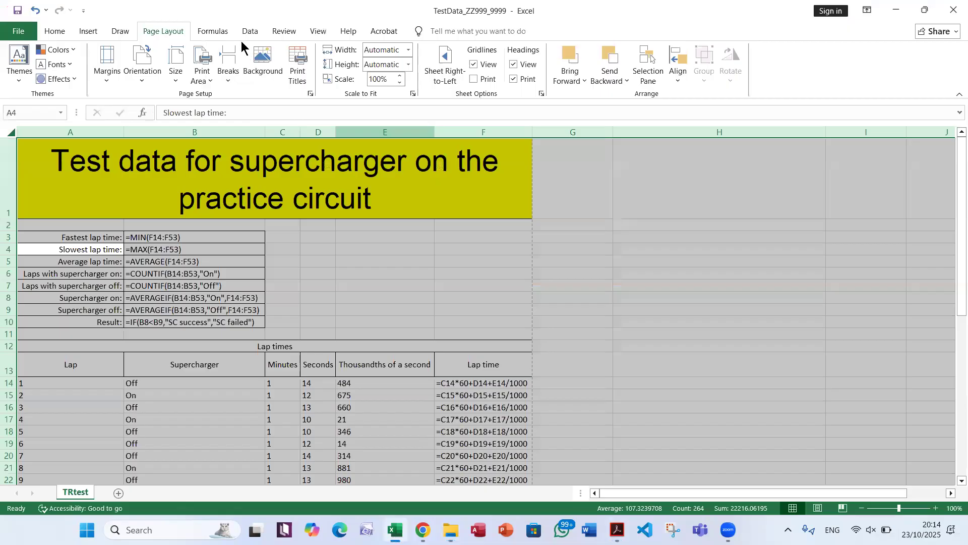
# Turn off the formula display so the sheet shows values, and autofit the widths of all its columns.
pyautogui.click(216, 32)
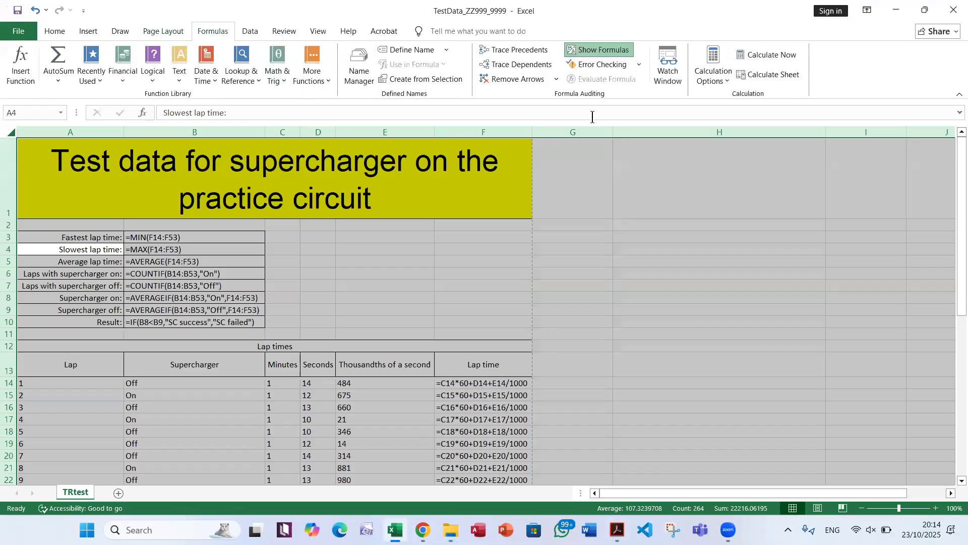
pyautogui.click(607, 50)
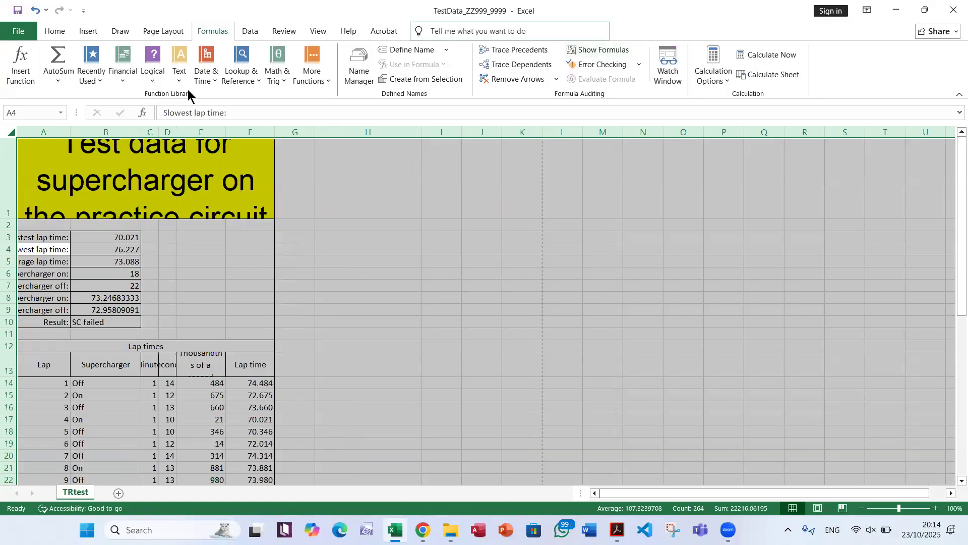
pyautogui.click(10, 131)
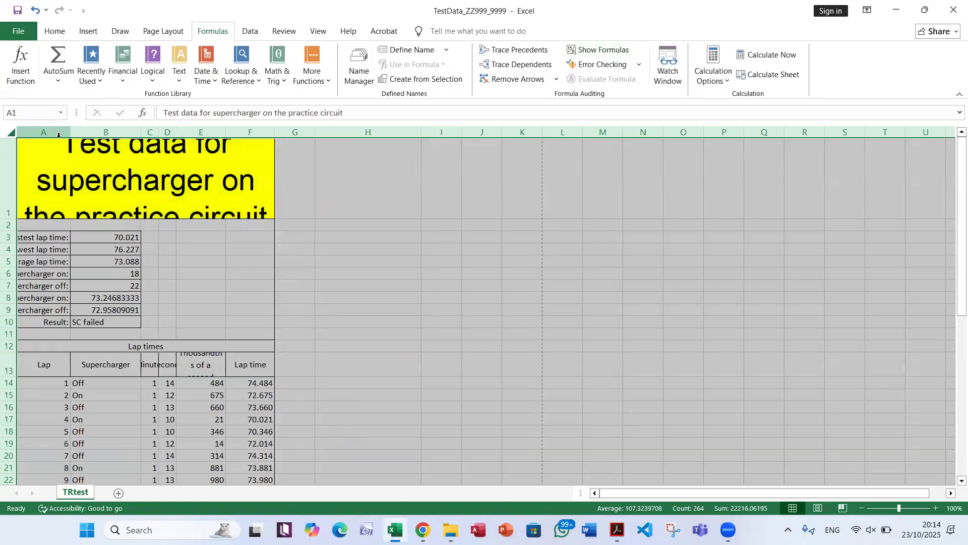
pyautogui.doubleClick(70, 132)
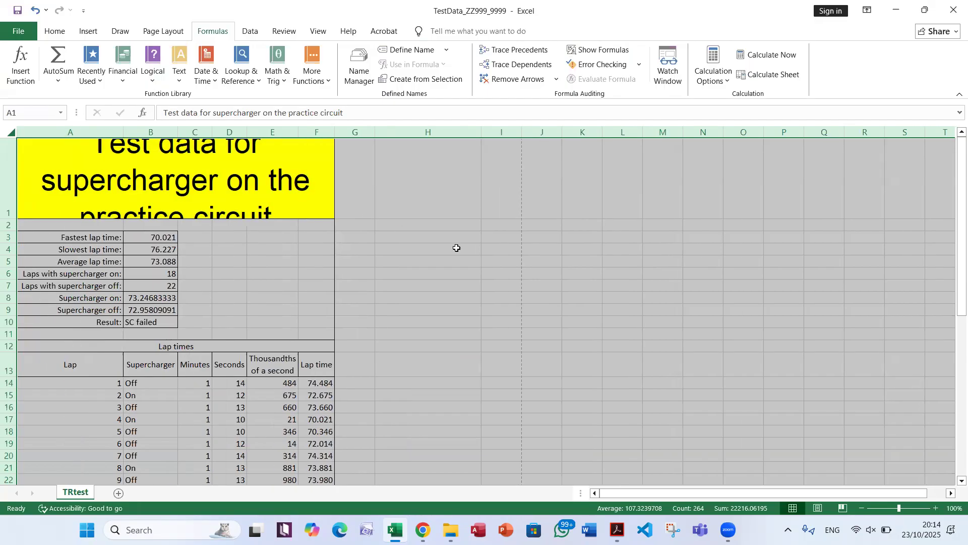
pyautogui.moveTo(330, 135); pyautogui.dragTo(345, 136)
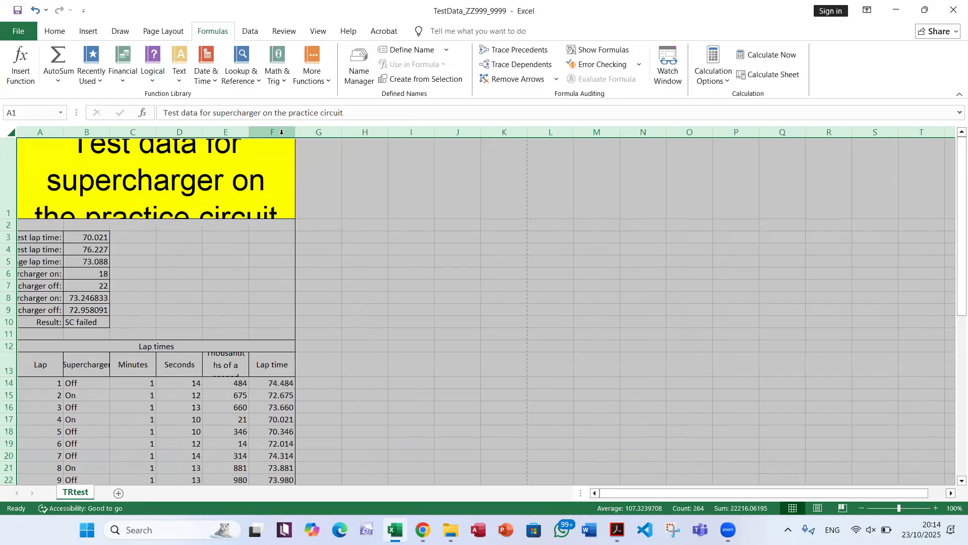
pyautogui.click(419, 274)
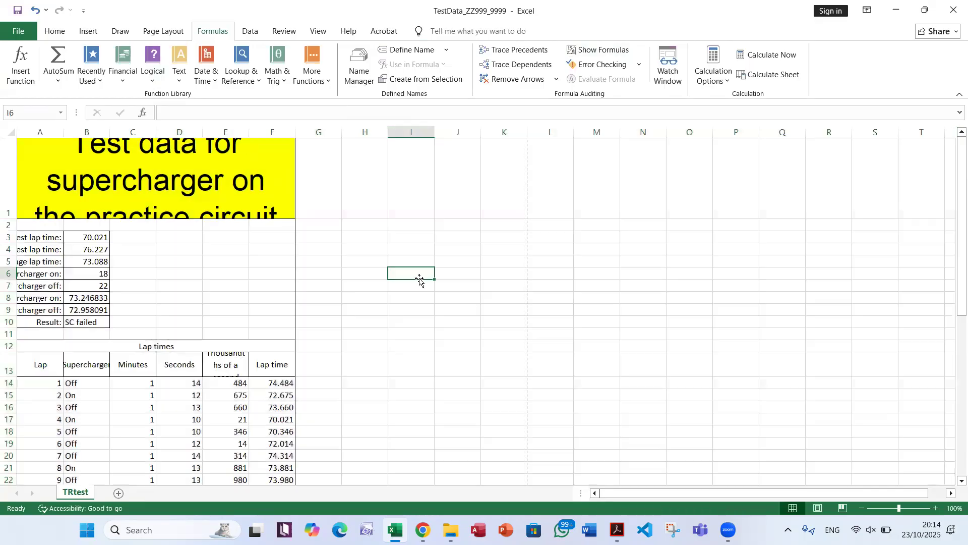
pyautogui.click(35, 10)
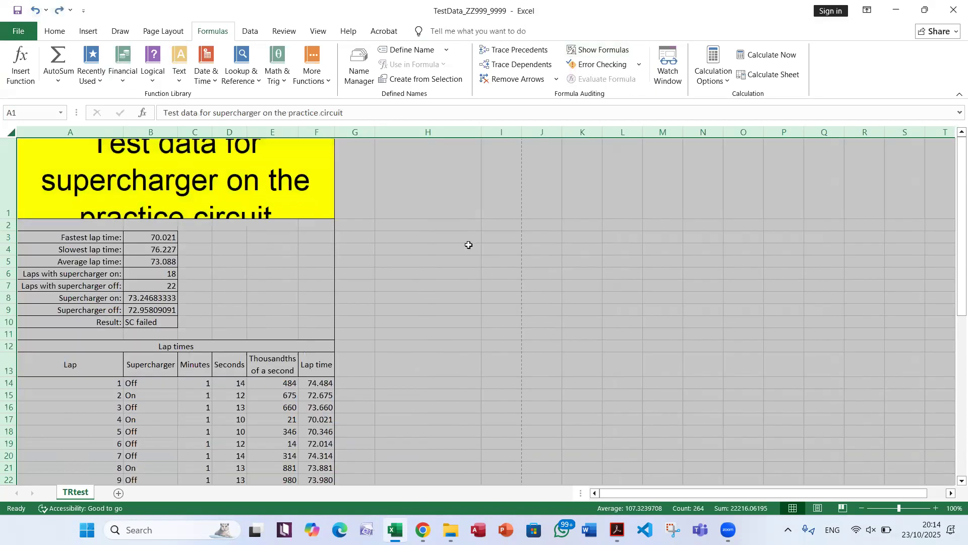
# Adjust the widths of columns A, B, D, E and F individually so the title and column headings fit fully.
pyautogui.click(442, 227)
pyautogui.moveTo(335, 134); pyautogui.dragTo(307, 130)
pyautogui.moveTo(246, 130); pyautogui.dragTo(255, 130)
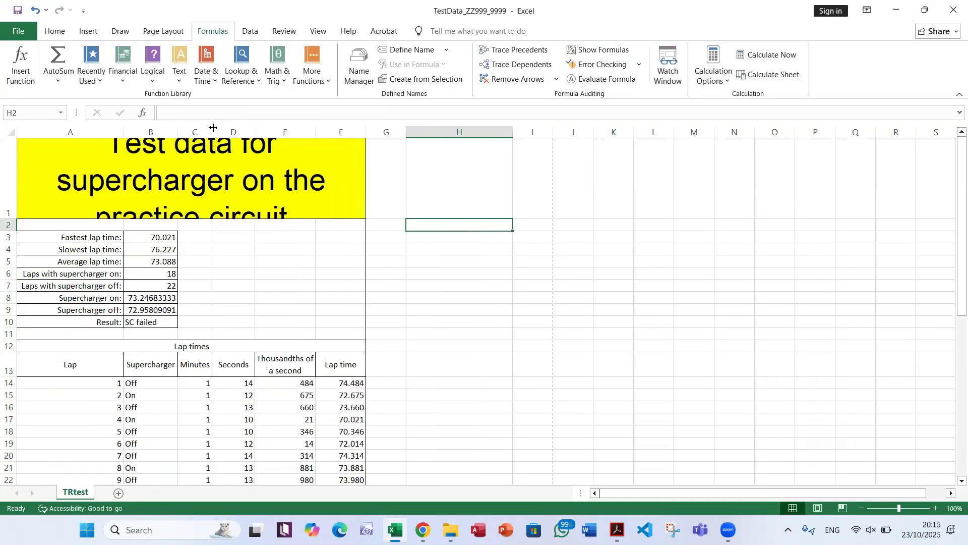
pyautogui.moveTo(177, 131); pyautogui.dragTo(190, 132)
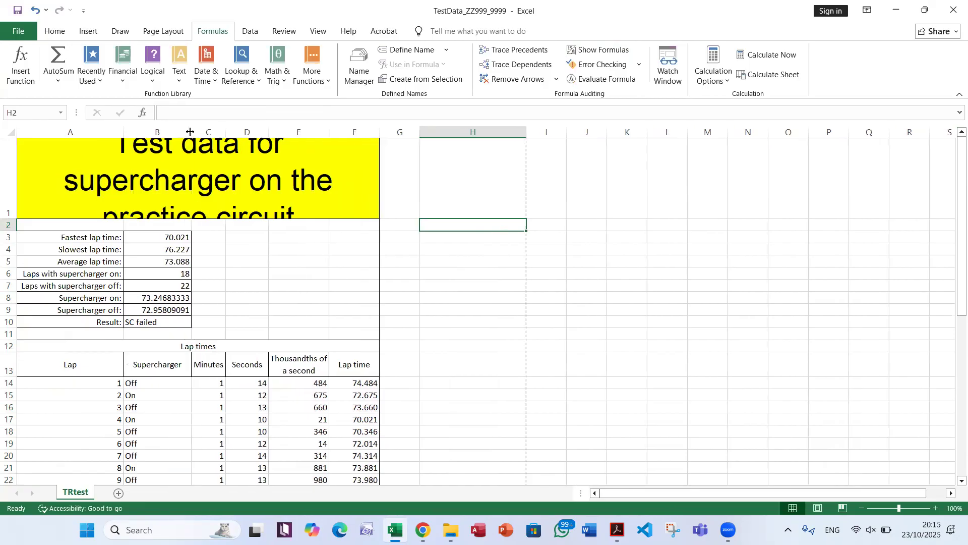
pyautogui.moveTo(123, 132); pyautogui.dragTo(131, 131)
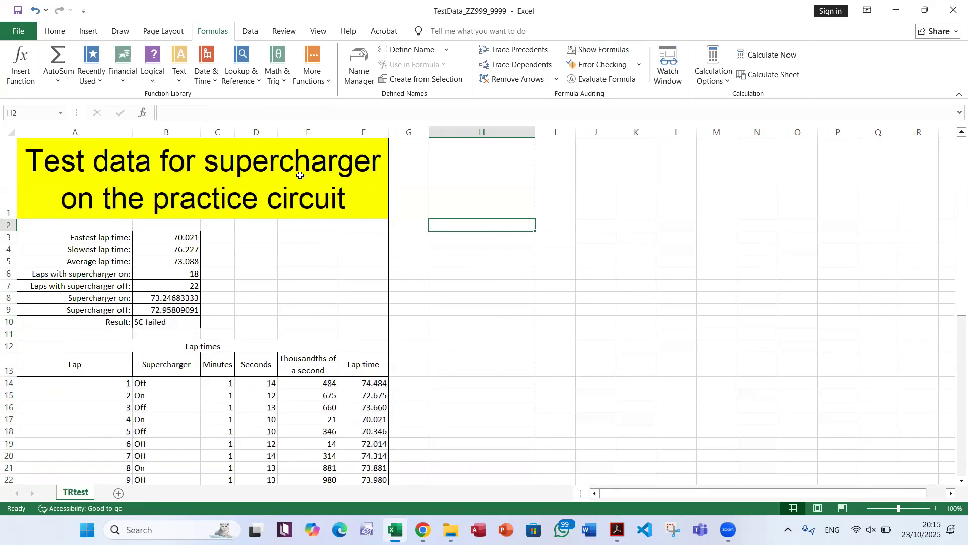
pyautogui.moveTo(388, 134); pyautogui.dragTo(393, 133)
pyautogui.click(372, 247)
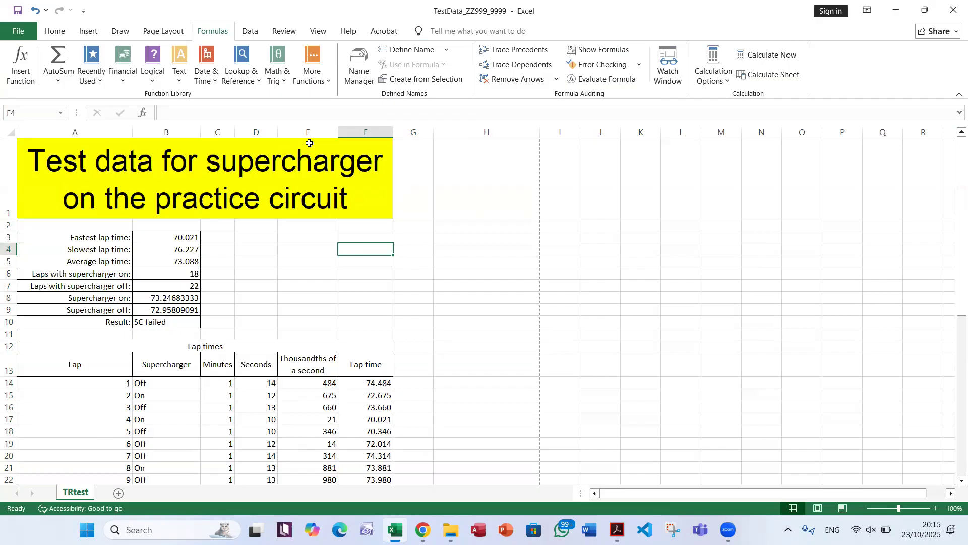
pyautogui.moveTo(338, 132); pyautogui.dragTo(329, 132)
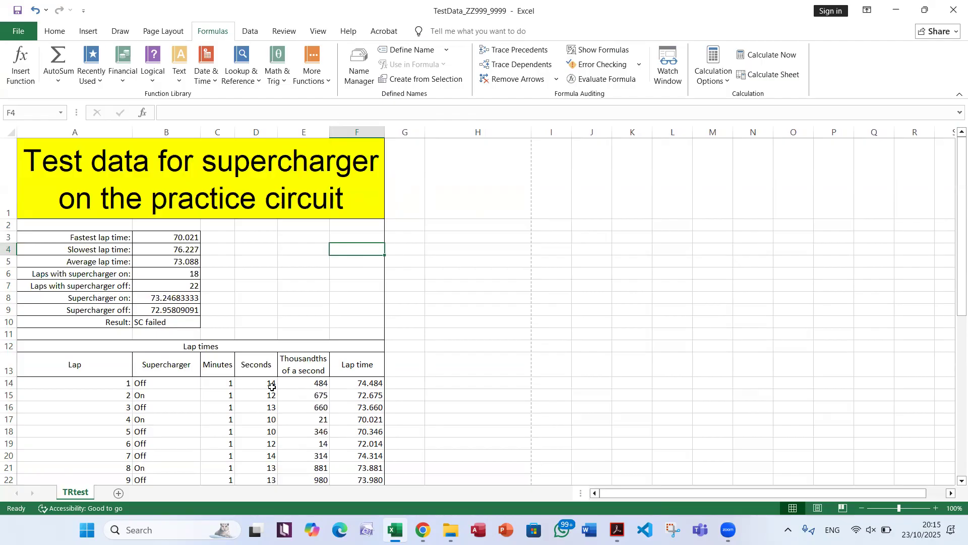
# Check task 24's page orientation requirement in Acrobat, and set the Excel sheet's orientation to Portrait.
pyautogui.hotkey('alt', 'Tab')
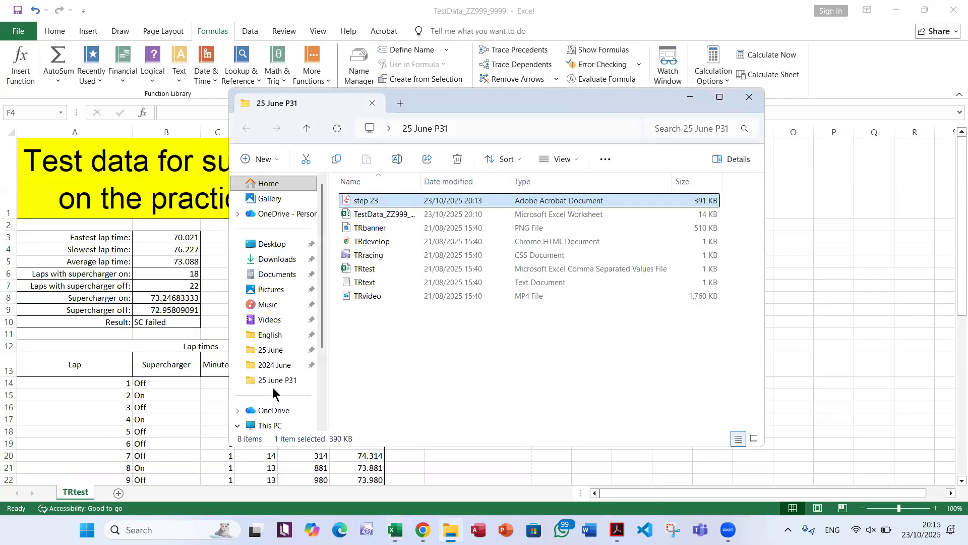
pyautogui.hotkey('alt', 'Tab')
pyautogui.press('Tab')
pyautogui.scroll(-3, 274, 285)
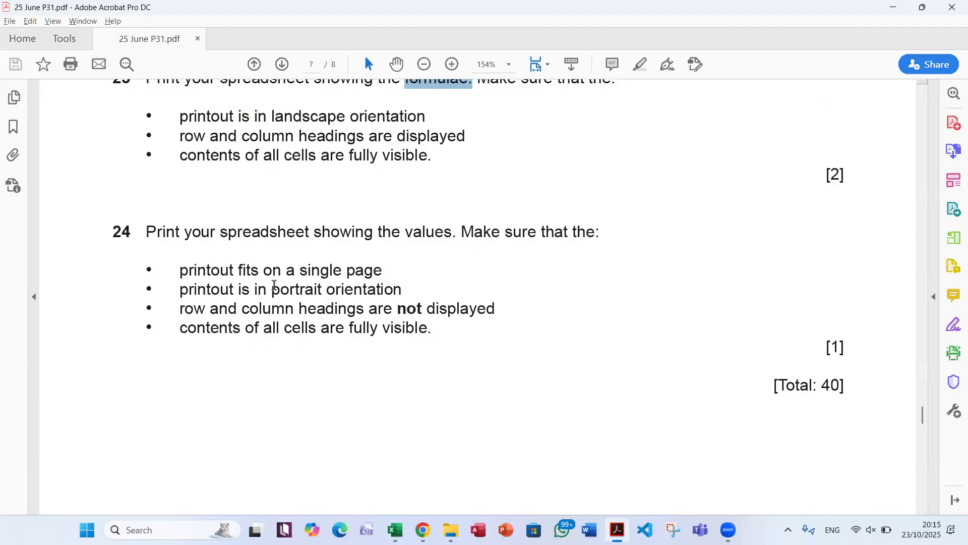
pyautogui.moveTo(266, 289); pyautogui.dragTo(401, 291)
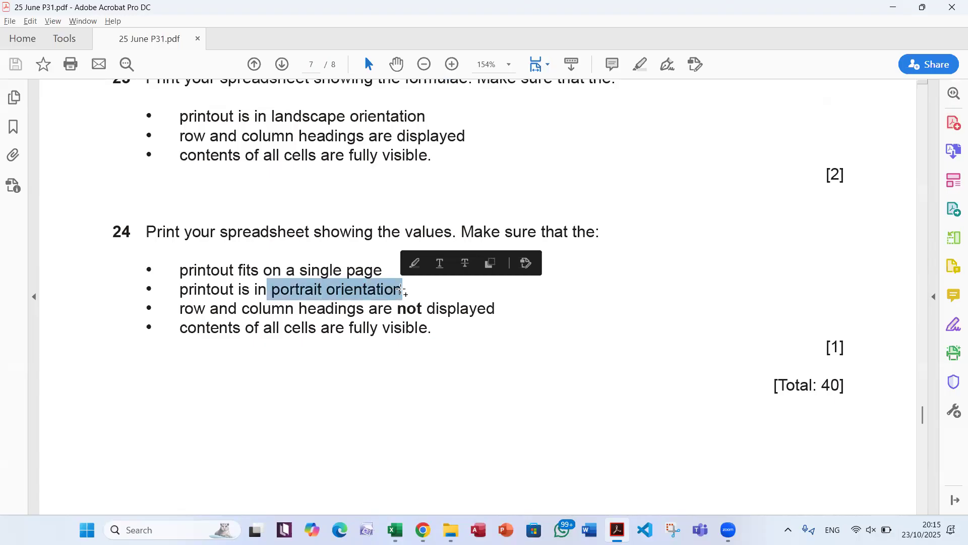
pyautogui.hotkey('alt', 'Tab')
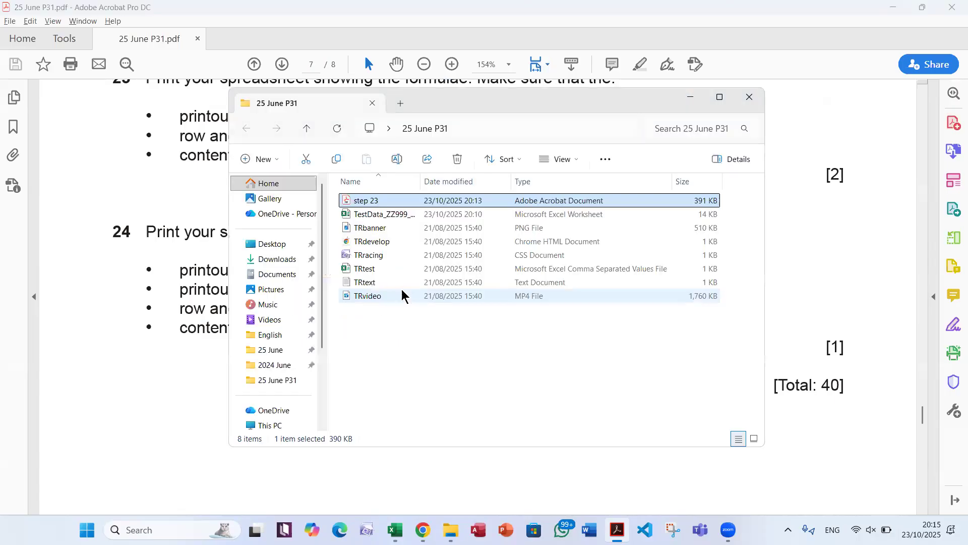
pyautogui.hotkey('alt', 'Tab')
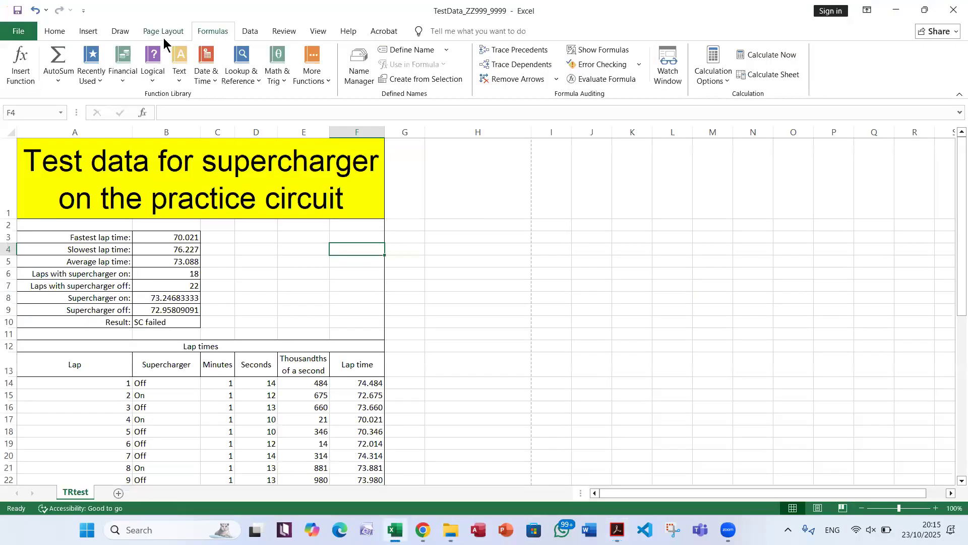
pyautogui.click(163, 32)
pyautogui.click(142, 80)
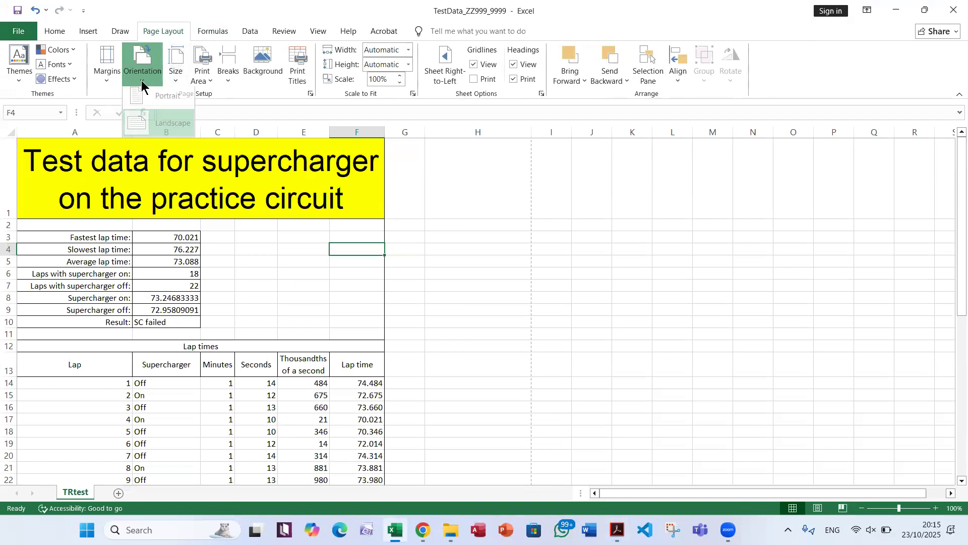
pyautogui.click(147, 101)
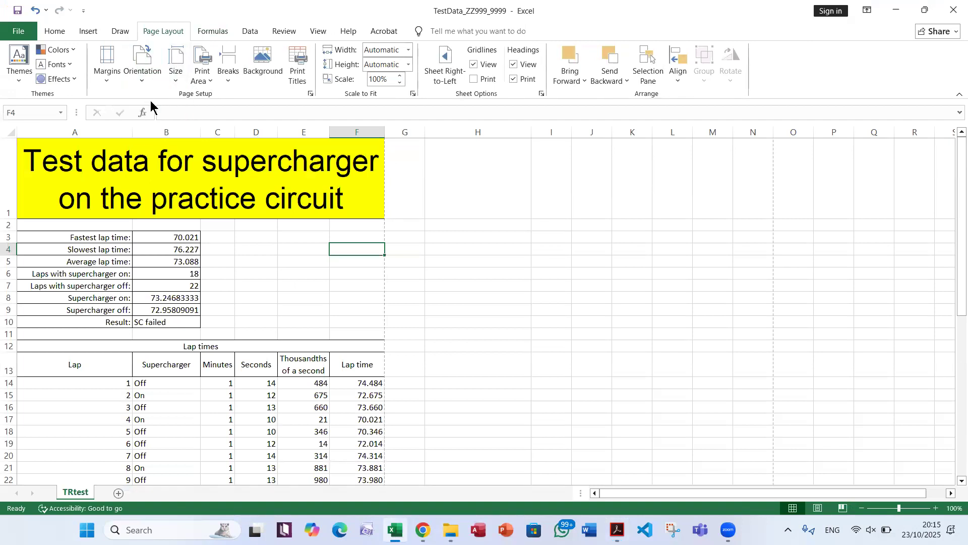
# Check task 24's row and column headings requirement in Acrobat, and disable printing of headings in Excel.
pyautogui.hotkey('alt', 'Tab')
pyautogui.hotkey('alt', 'Tab')
pyautogui.moveTo(180, 308); pyautogui.dragTo(333, 320)
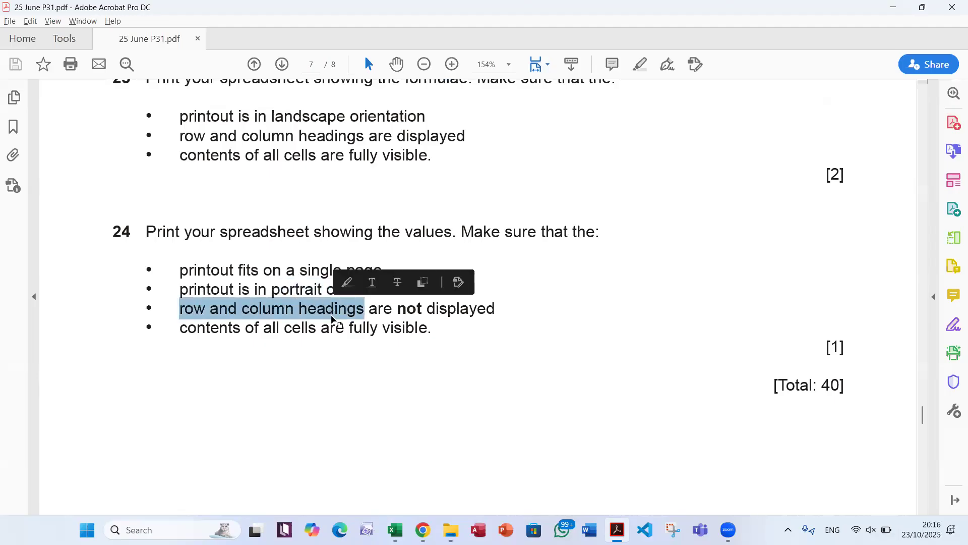
pyautogui.hotkey('alt', 'Tab')
pyautogui.hotkey('alt', 'Tab')
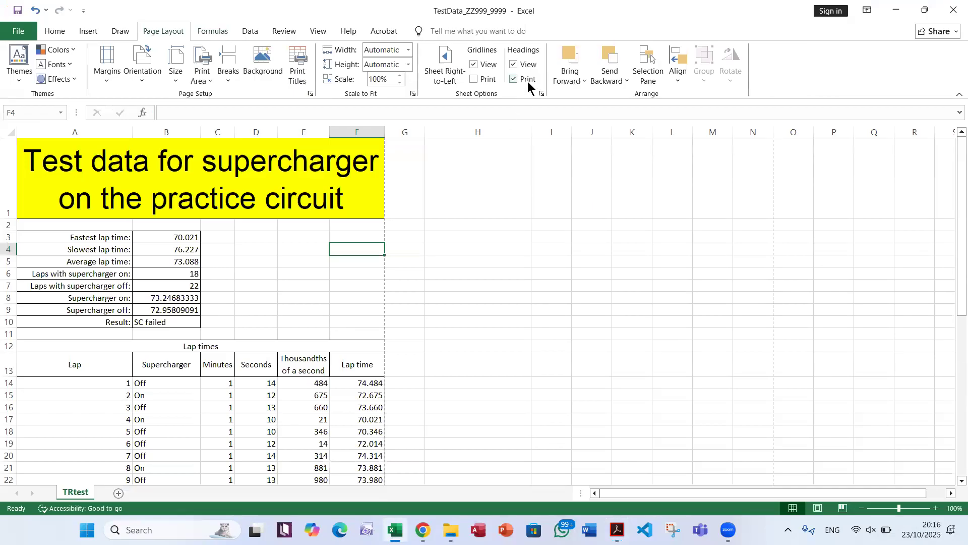
pyautogui.click(526, 84)
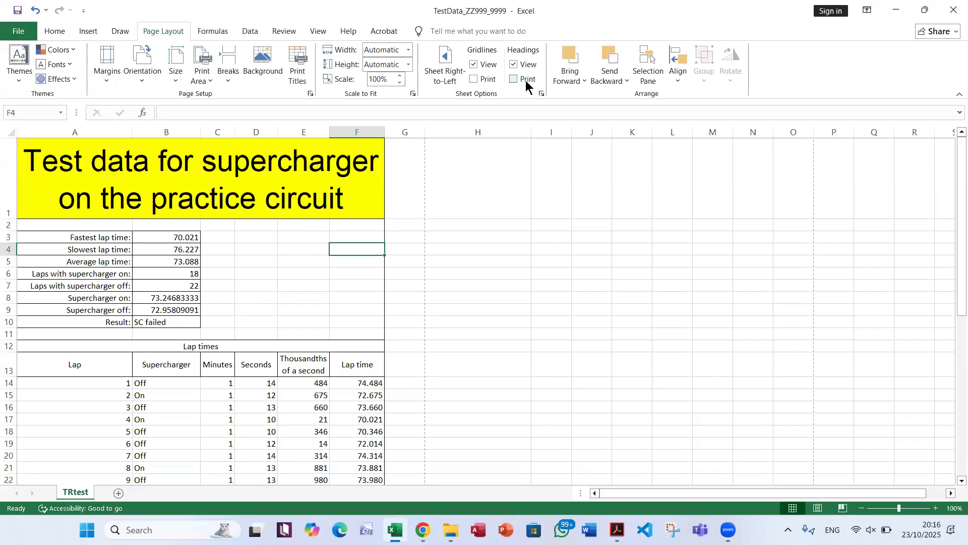
# Check task 24's single-page requirement in Acrobat, and examine both pages of the Excel print preview.
pyautogui.hotkey('alt', 'Tab')
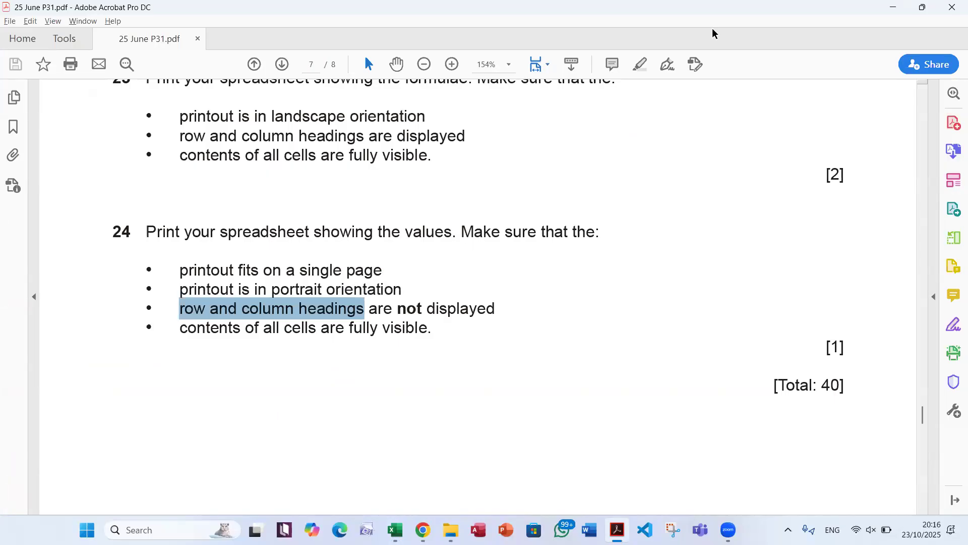
pyautogui.click(301, 271)
pyautogui.moveTo(301, 271); pyautogui.dragTo(357, 272)
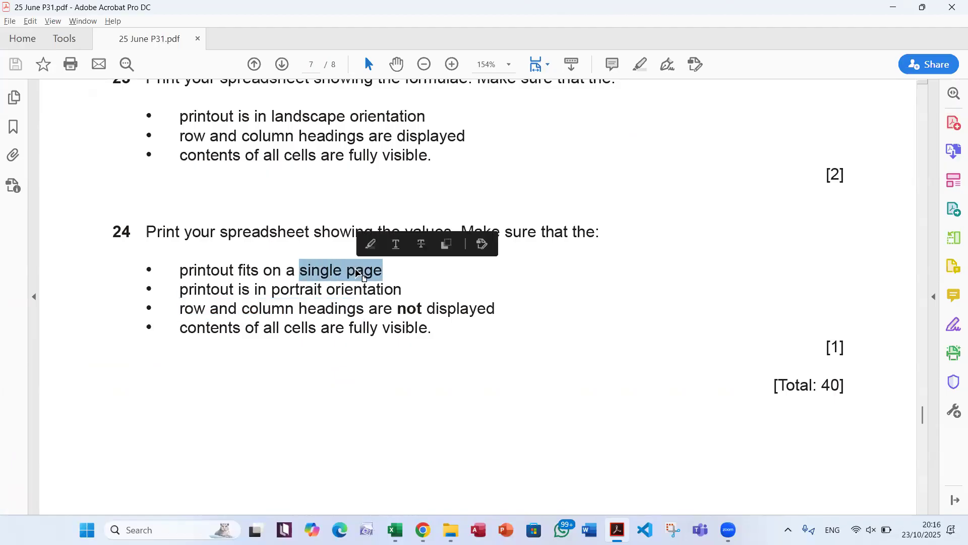
pyautogui.hotkey('alt', 'Tab')
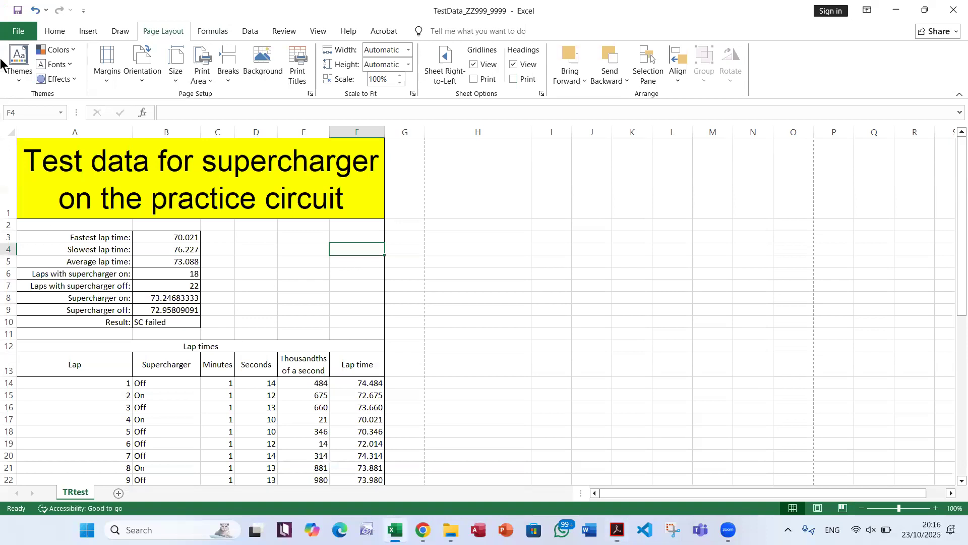
pyautogui.click(18, 30)
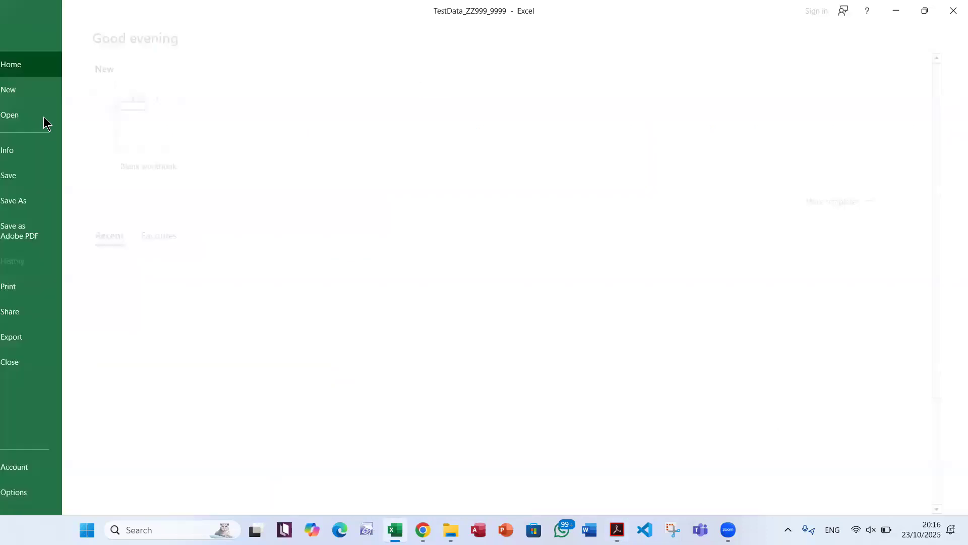
pyautogui.click(64, 286)
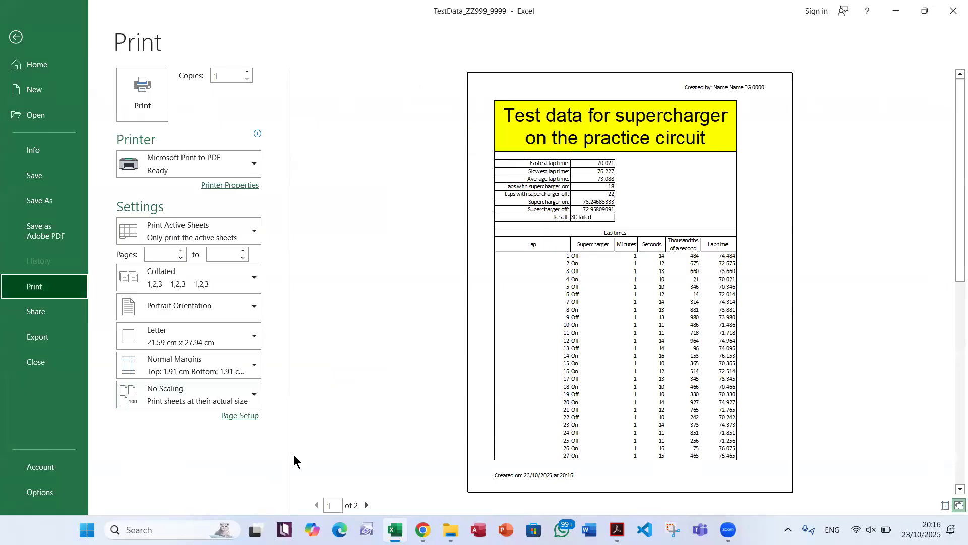
pyautogui.click(366, 505)
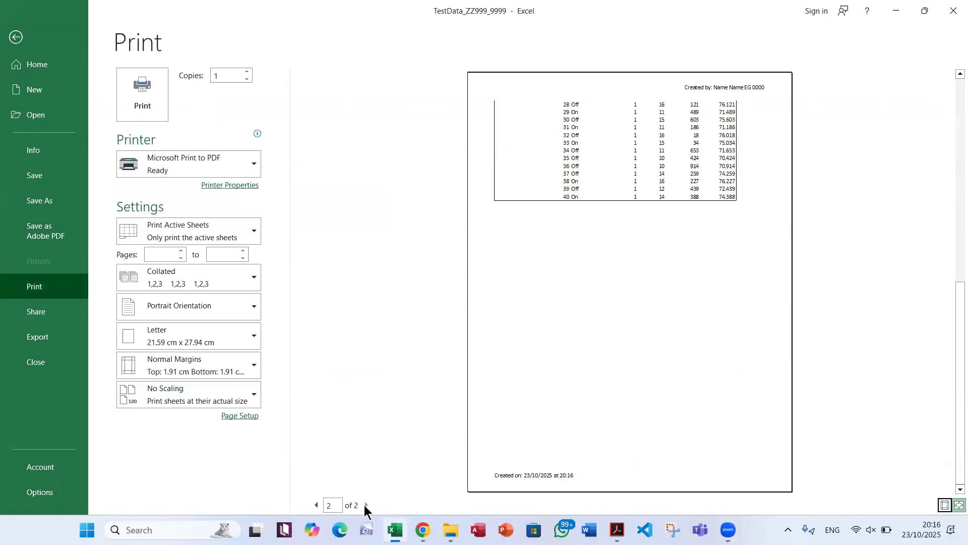
pyautogui.click(316, 504)
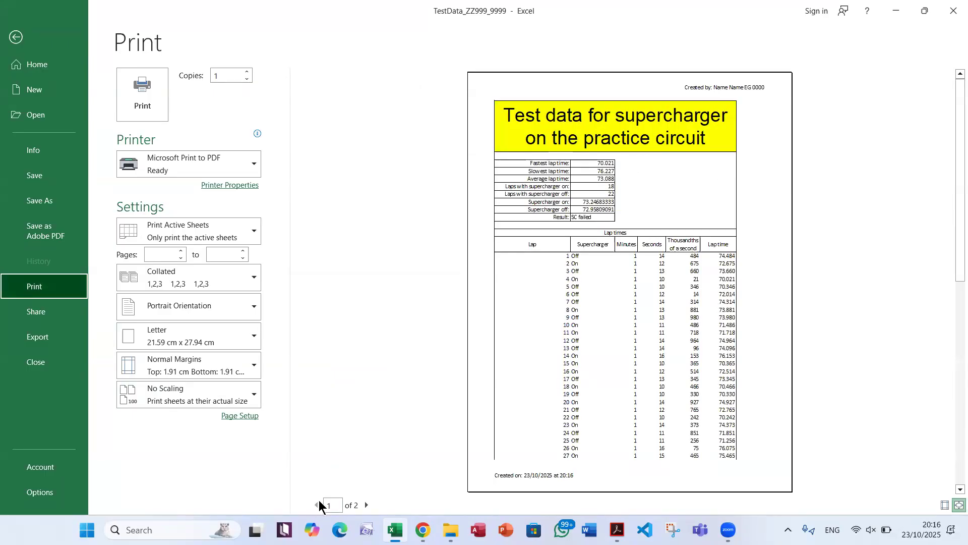
pyautogui.click(27, 31)
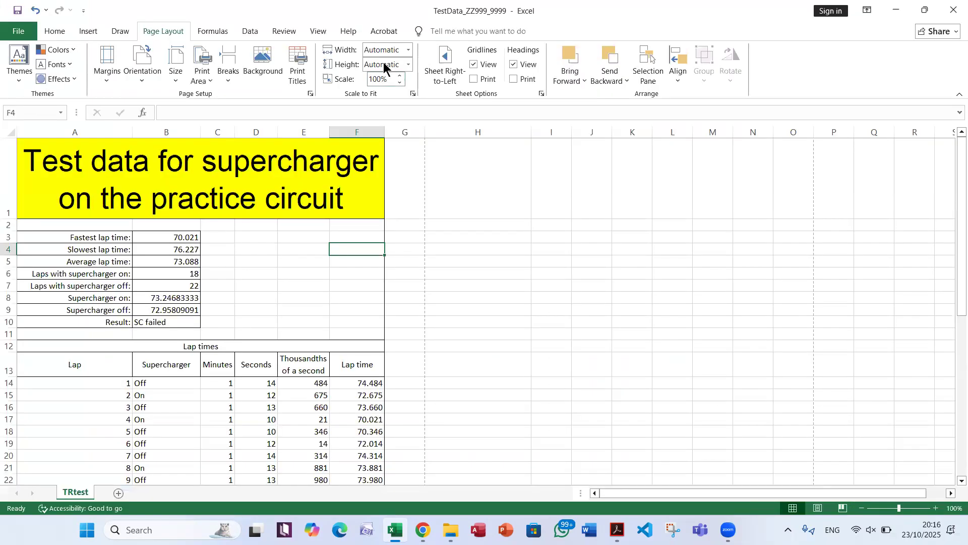
# Scale the printout to fit 1 page wide and 1 page tall.
pyautogui.click(394, 30)
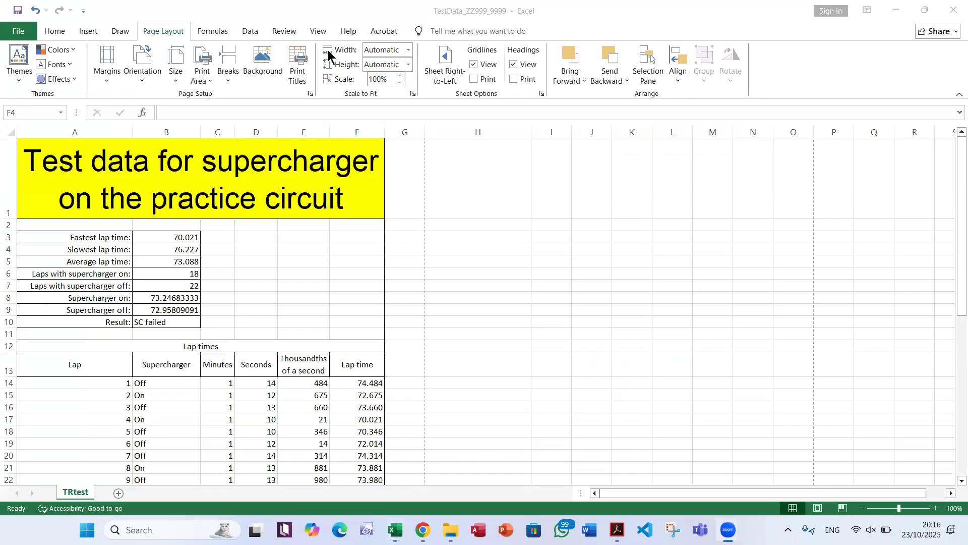
pyautogui.click(408, 50)
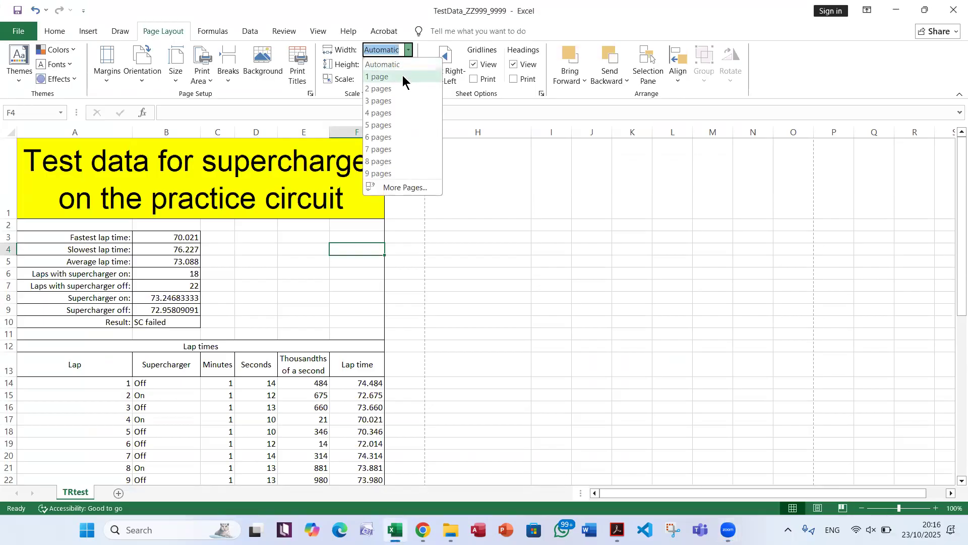
pyautogui.click(402, 78)
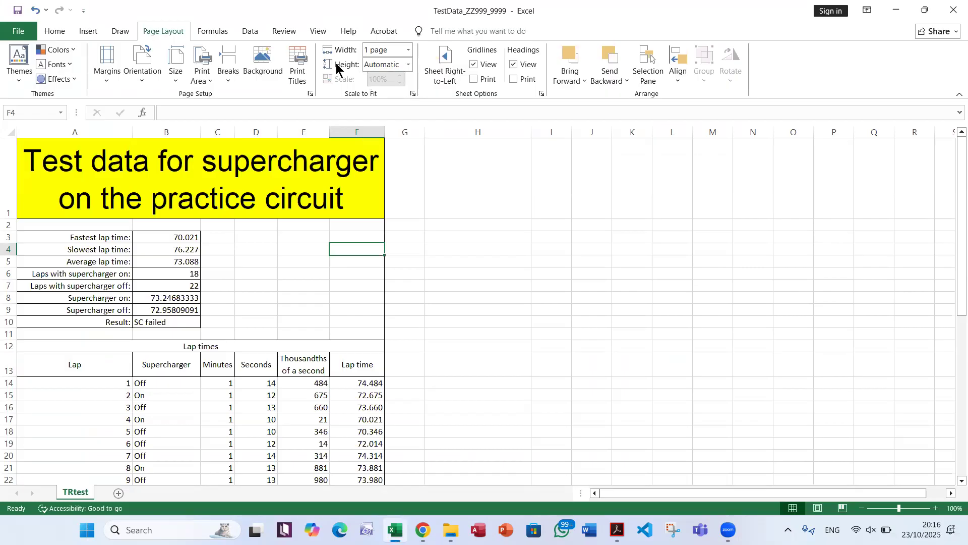
pyautogui.click(409, 65)
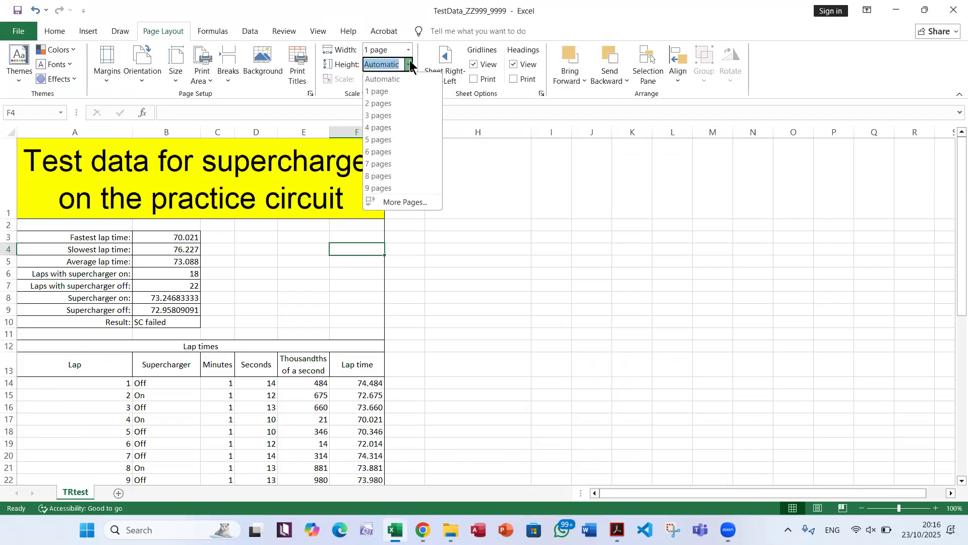
pyautogui.click(408, 91)
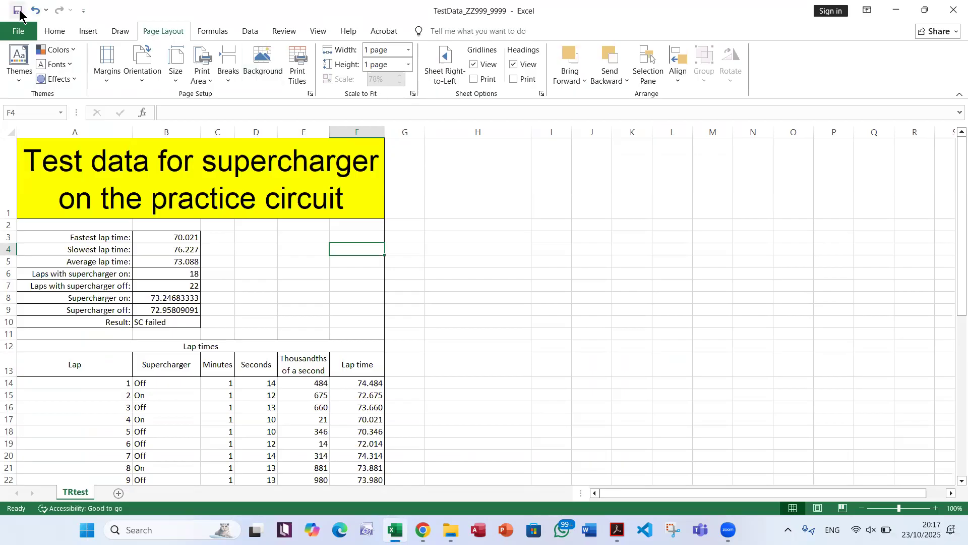
# Print the active sheet with Microsoft Print to PDF, saving the output as step 24 in the 25 June P31 folder.
pyautogui.click(18, 31)
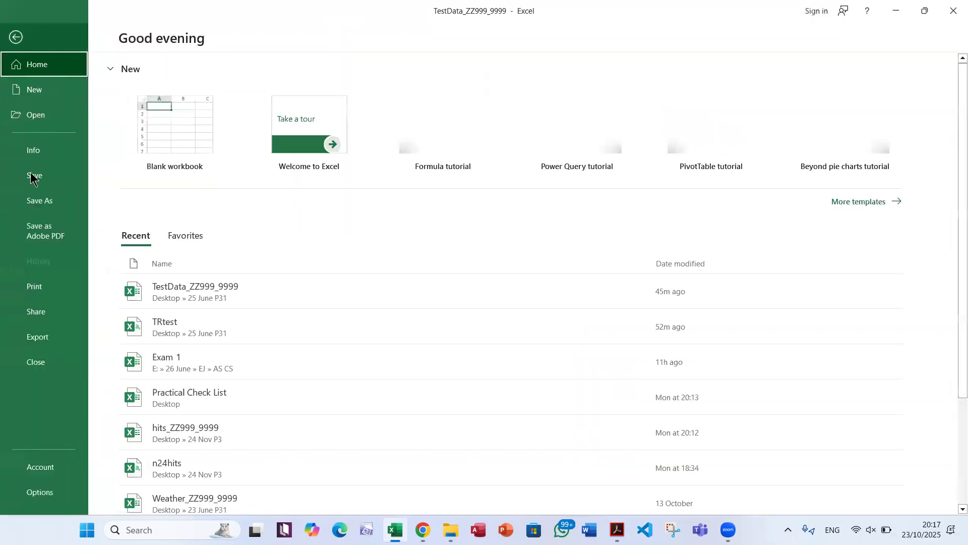
pyautogui.click(58, 289)
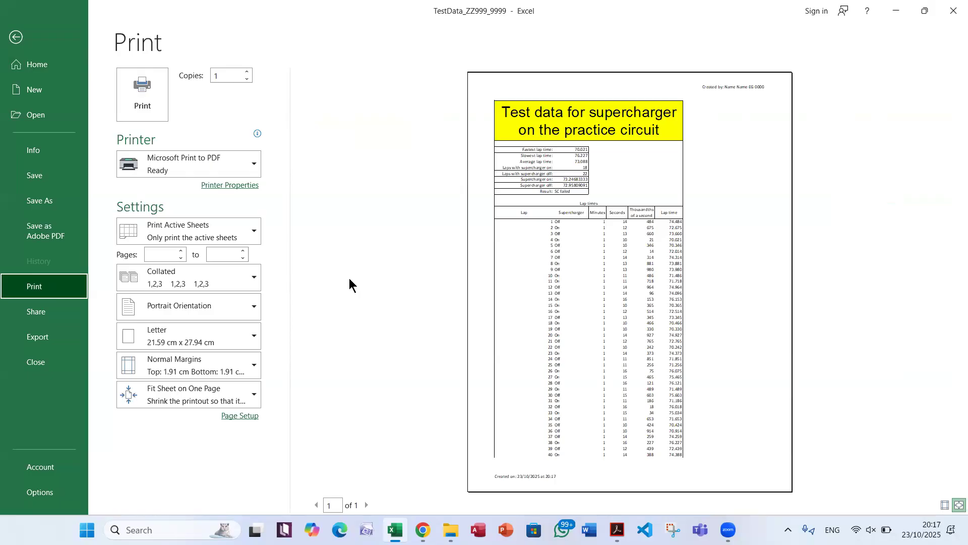
pyautogui.click(140, 92)
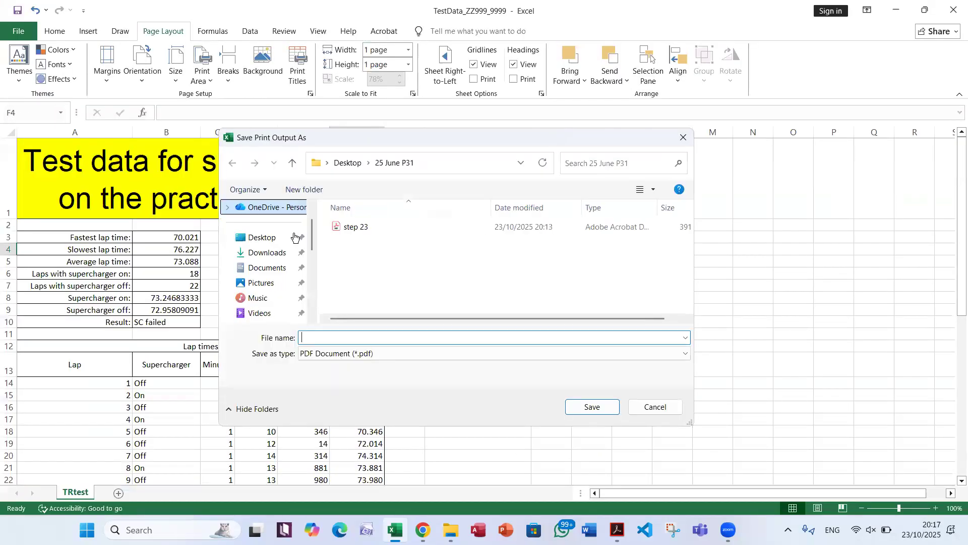
pyautogui.click(345, 230)
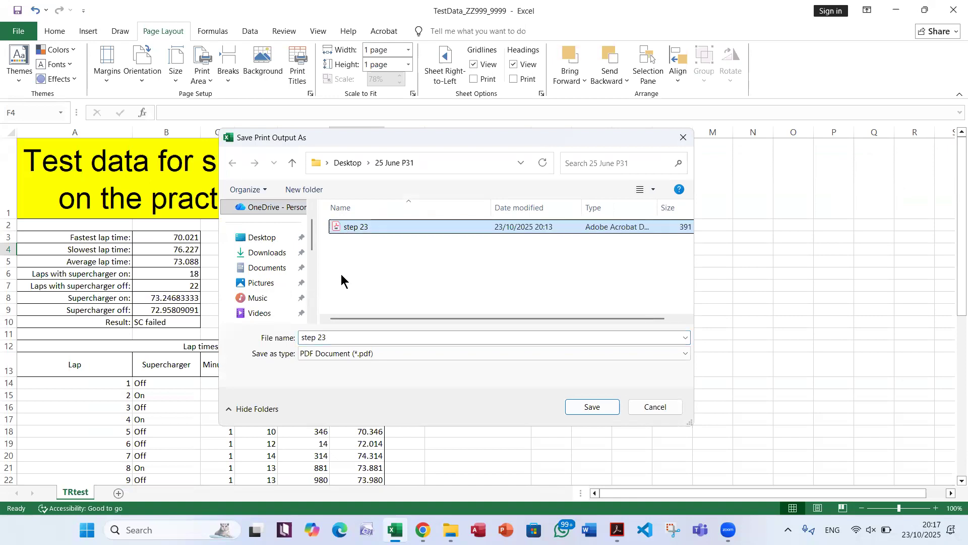
pyautogui.doubleClick(323, 338)
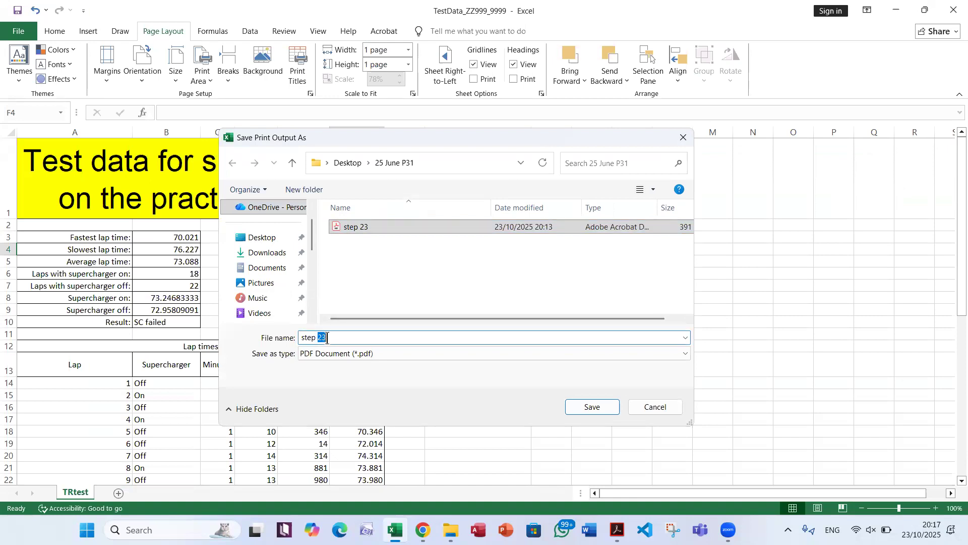
pyautogui.write('24')
pyautogui.press('Return')
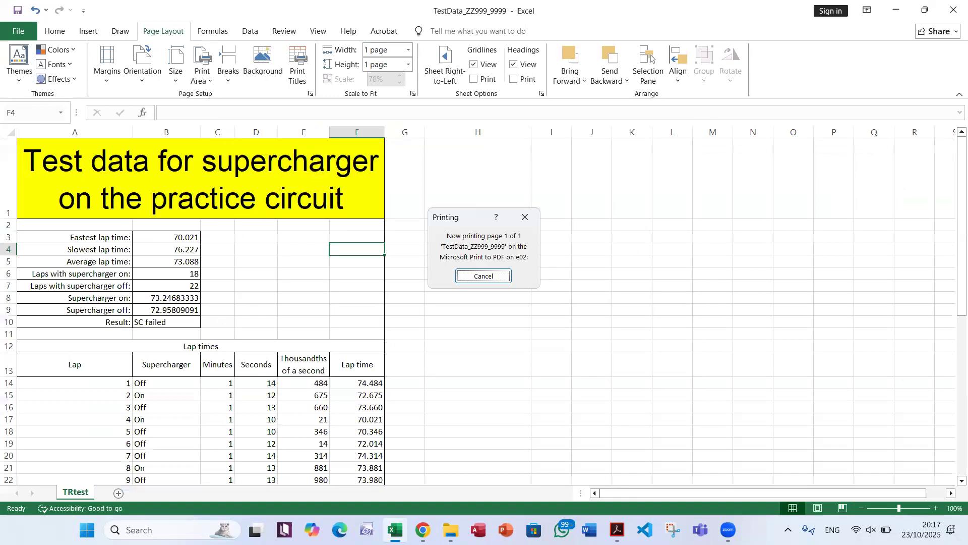
# Open the step 24 PDF in Acrobat, examine its header, lap data and footer, and review task 24 and the total marks in 25 June P31.pdf.
pyautogui.click(465, 527)
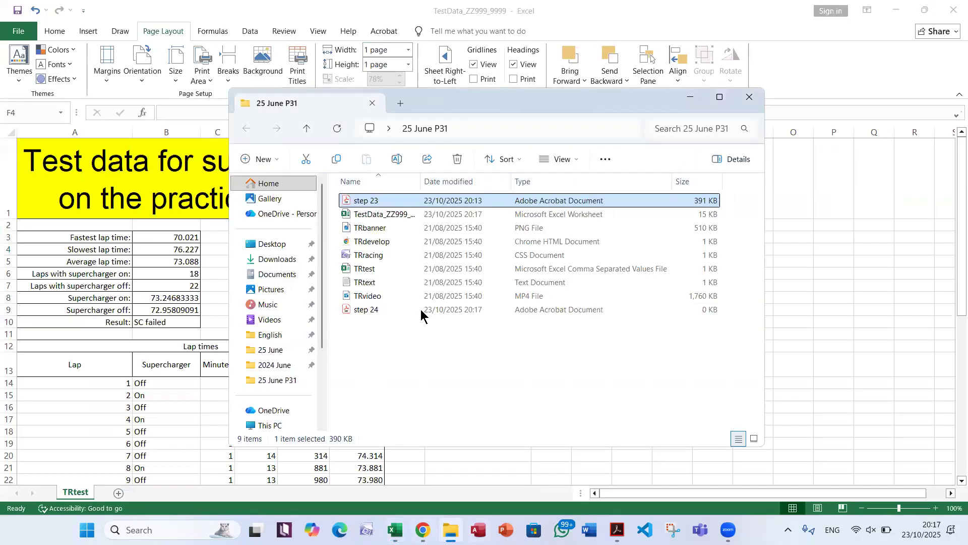
pyautogui.doubleClick(389, 214)
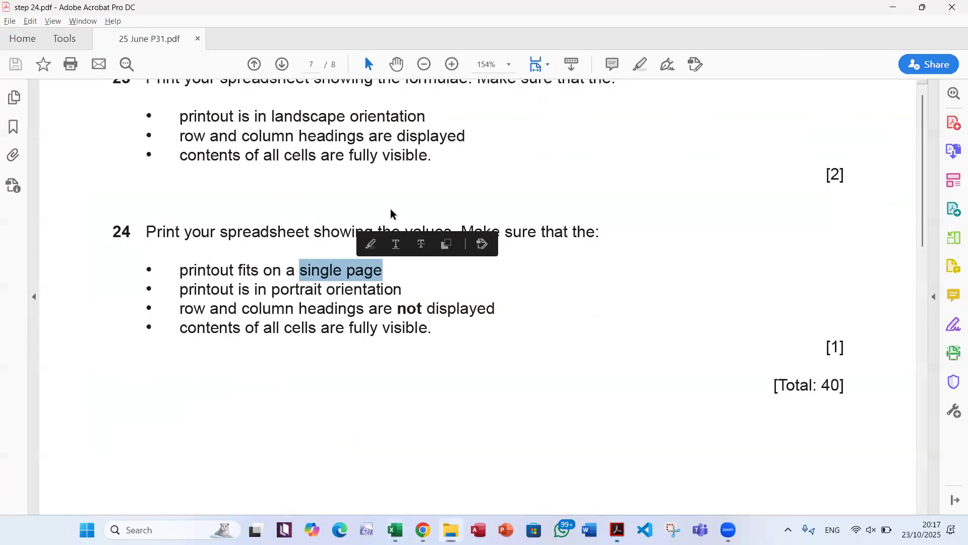
pyautogui.scroll(-15, 452, 235)
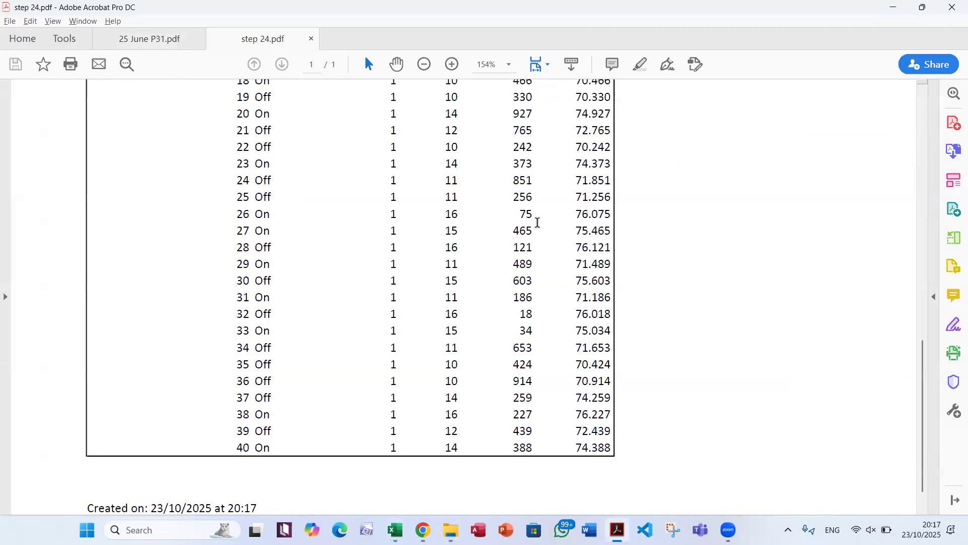
pyautogui.scroll(15, 538, 223)
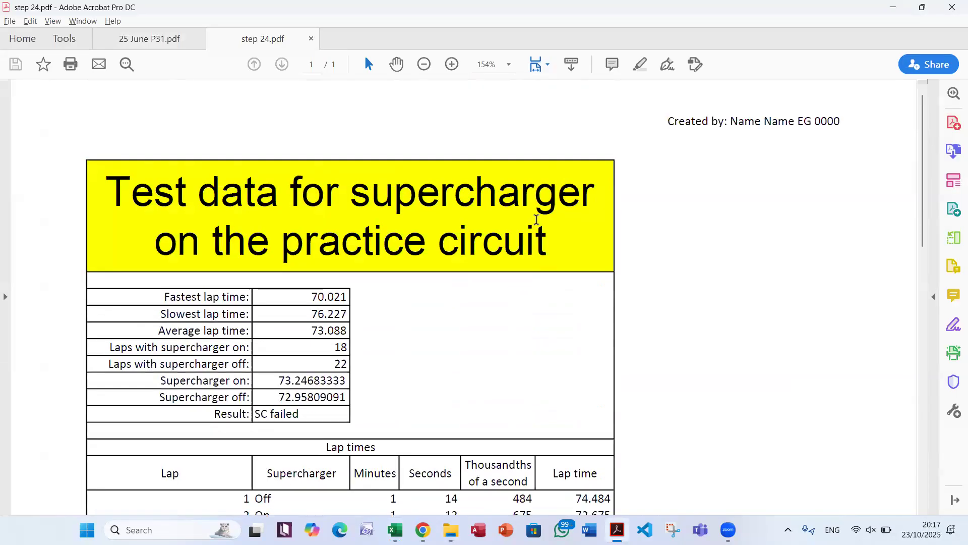
pyautogui.moveTo(667, 122); pyautogui.dragTo(790, 123)
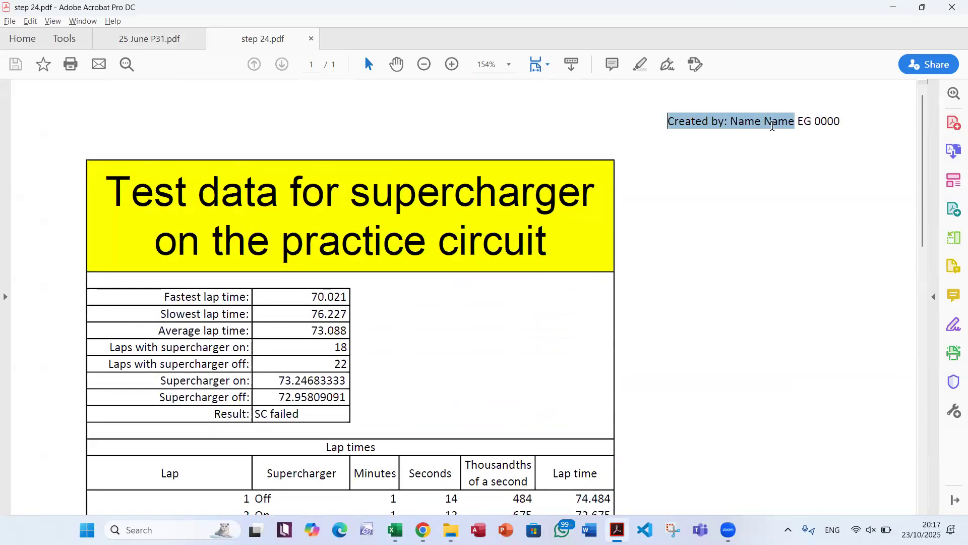
pyautogui.scroll(-8, 738, 168)
pyautogui.scroll(-5, 703, 171)
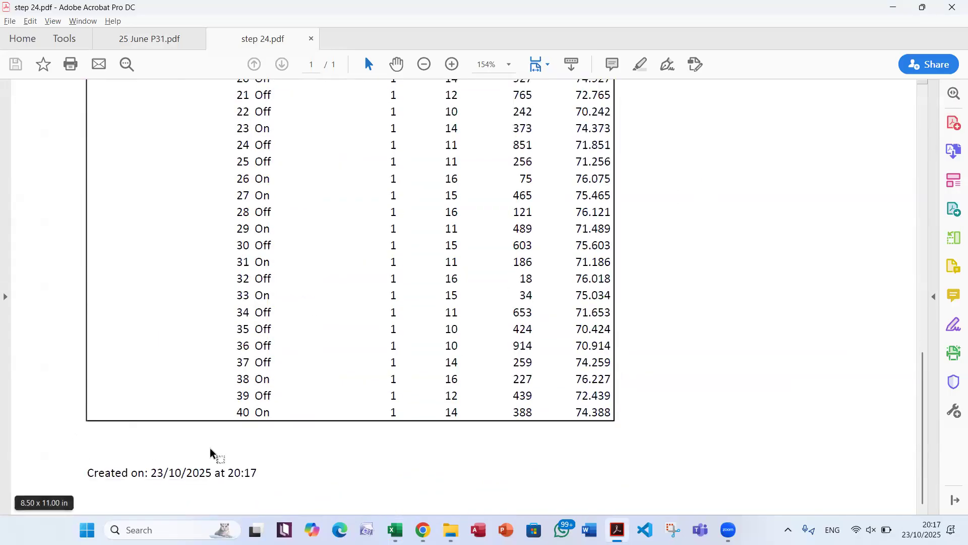
pyautogui.scroll(4, 210, 446)
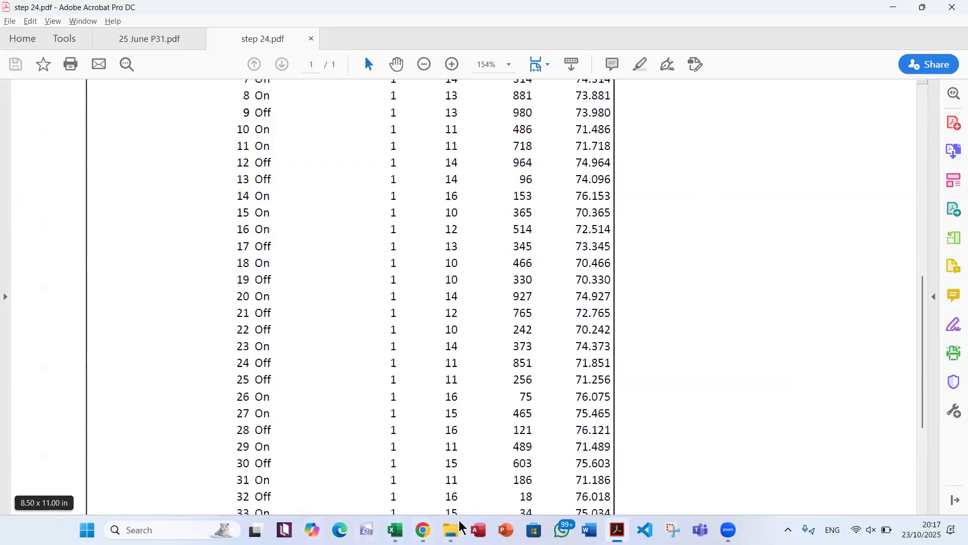
pyautogui.click(158, 43)
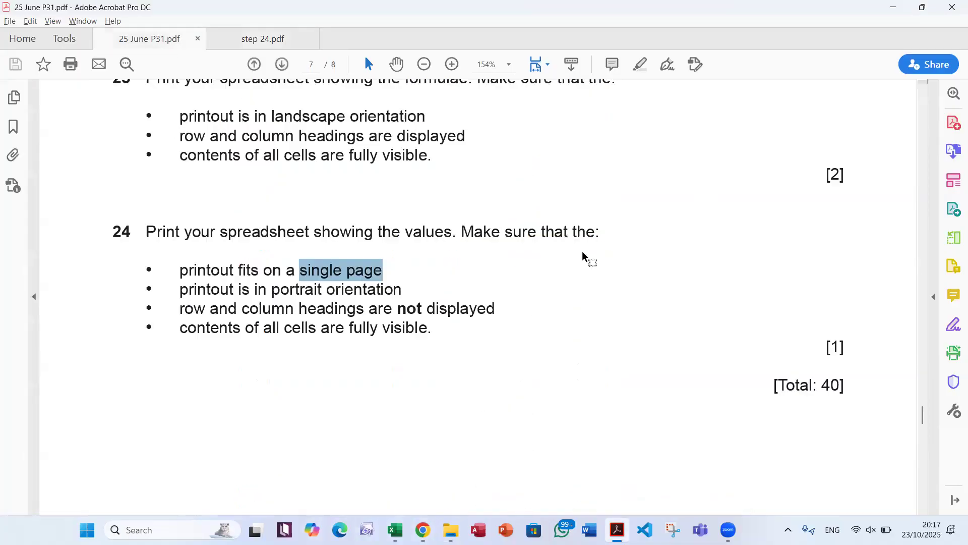
pyautogui.doubleClick(821, 385)
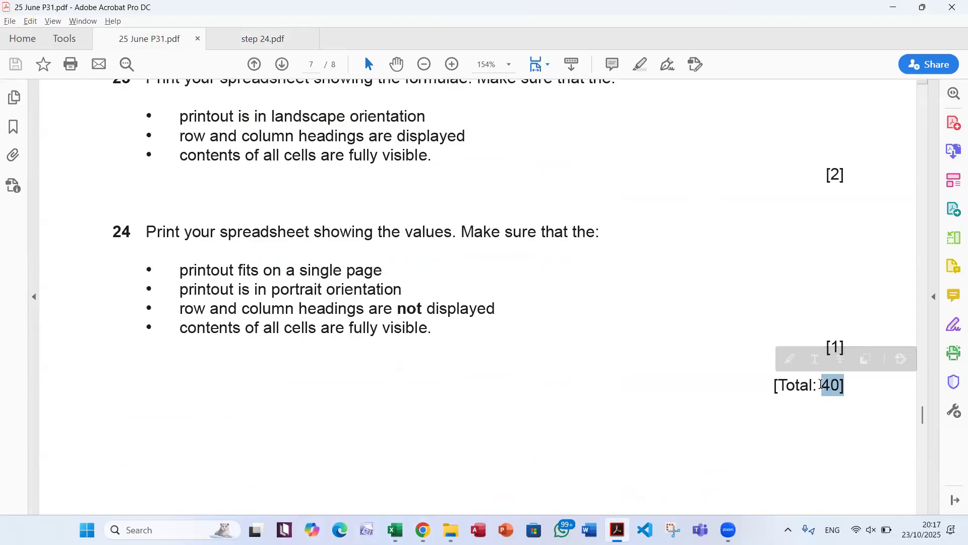